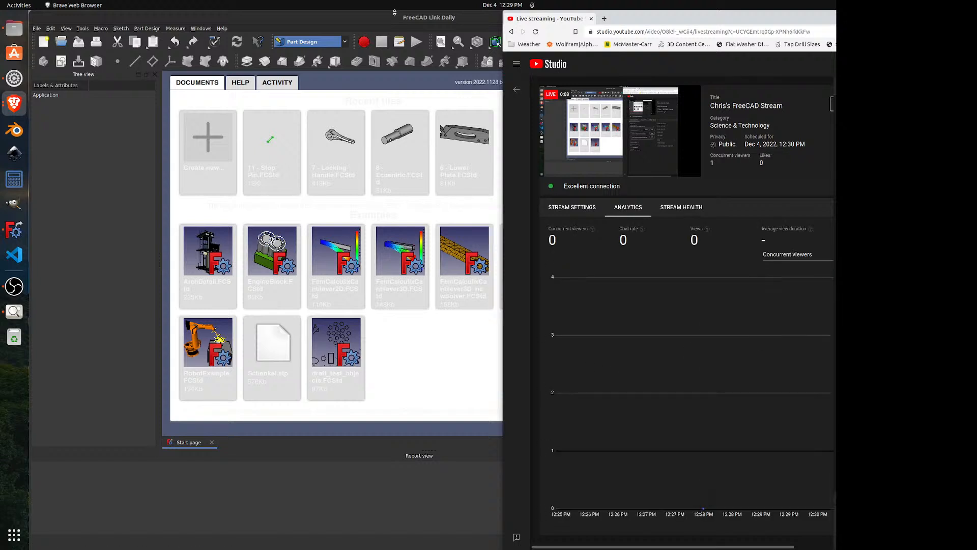
# - Switch to the image viewer and move the Machine Vise Book Page drawing clear of the central work area
pyautogui.click(395, 17)
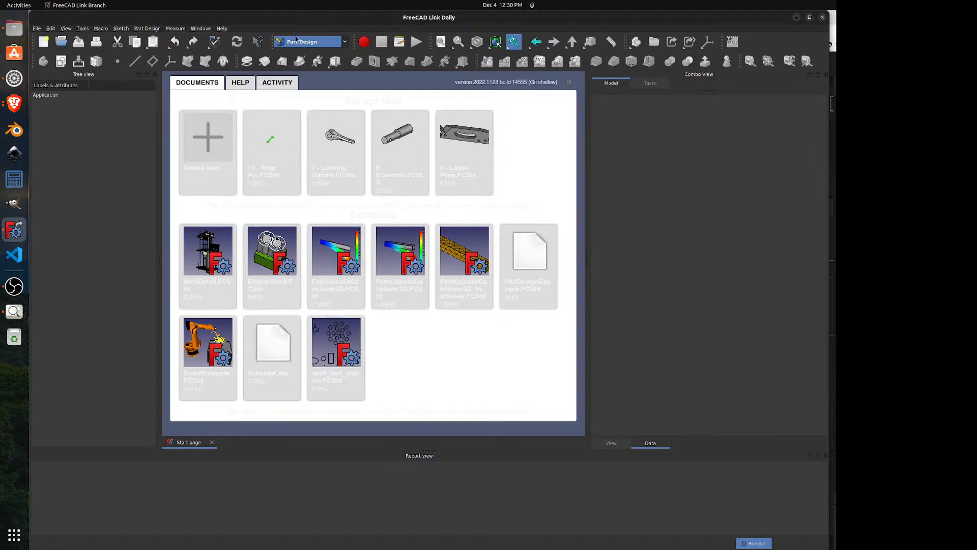
pyautogui.click(15, 316)
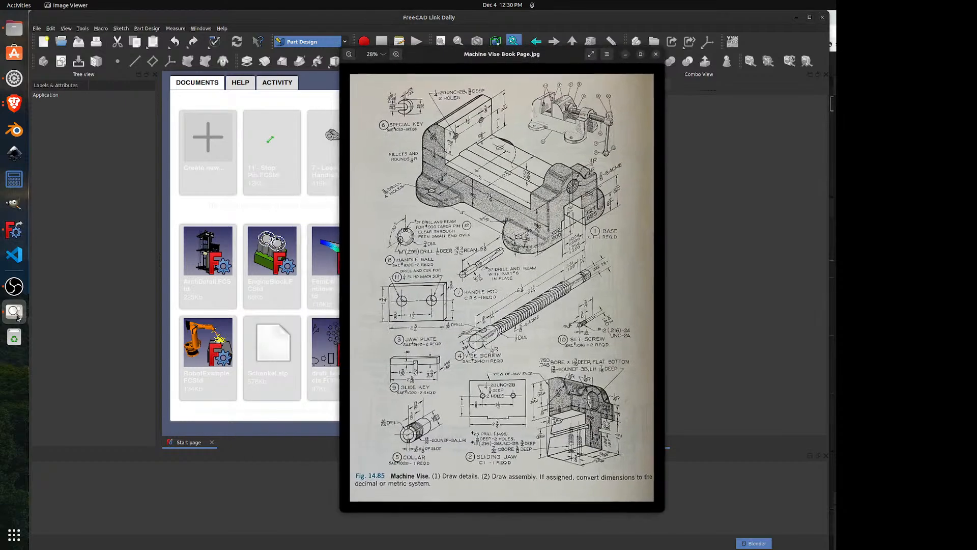
pyautogui.moveTo(532, 56); pyautogui.dragTo(642, 37)
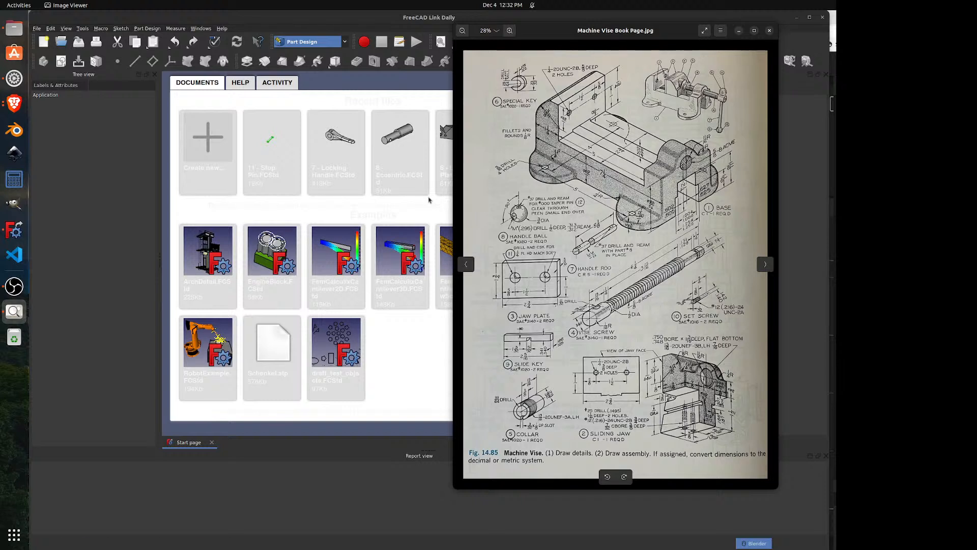
# - Switch to FreeCAD and examine the version and build details in its About information
pyautogui.click(157, 195)
pyautogui.click(221, 28)
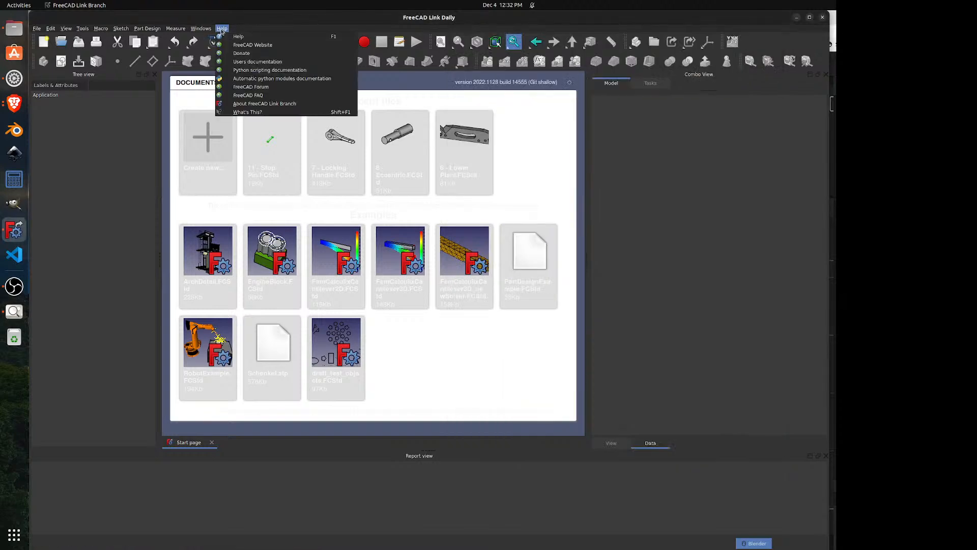
pyautogui.click(242, 104)
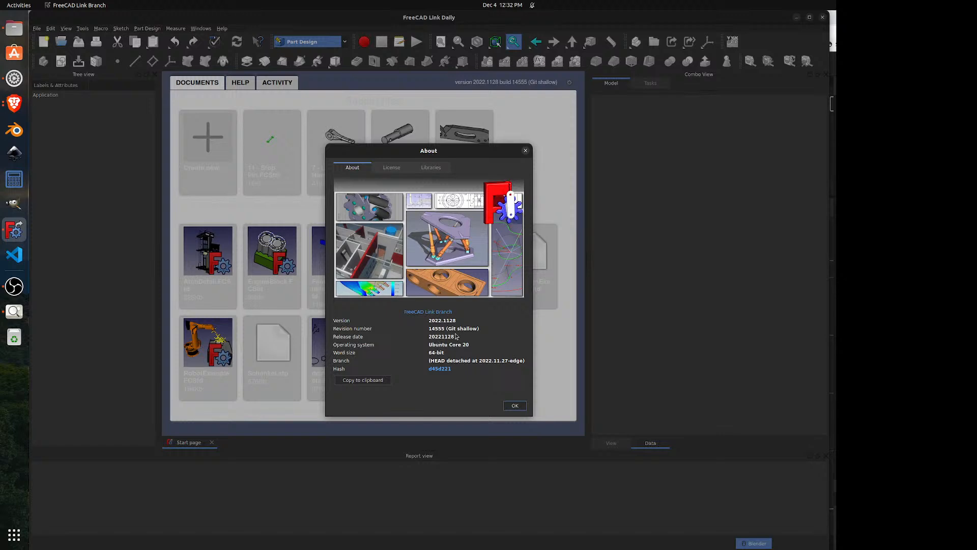
pyautogui.click(526, 151)
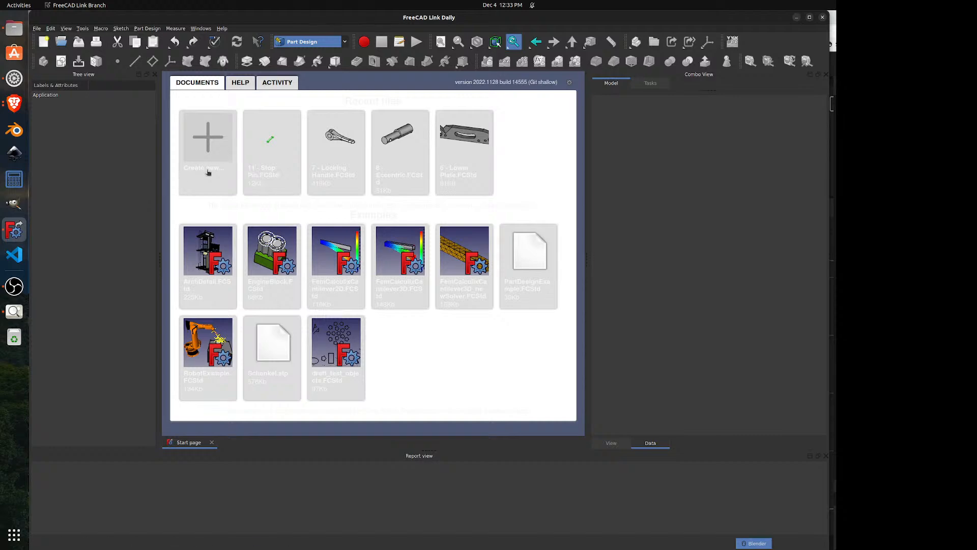
# - Switch to the Machine Vise Book Page drawing and examine the part 6 Special Key detail up close
pyautogui.click(15, 311)
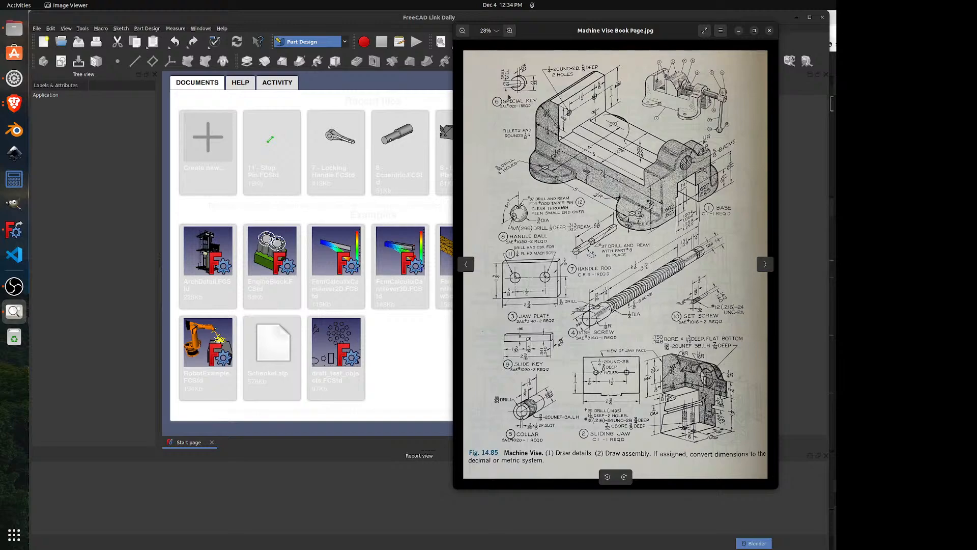
pyautogui.scroll(4, 510, 98)
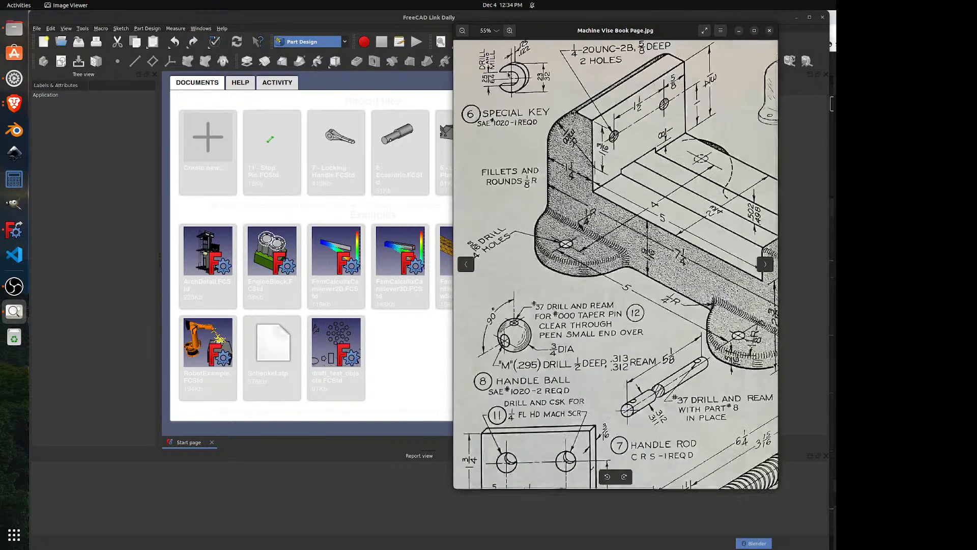
pyautogui.scroll(5, 509, 76)
pyautogui.moveTo(552, 122); pyautogui.dragTo(606, 199)
# - Switch to FreeCAD and create a new document using the Part Design workbench
pyautogui.click(201, 144)
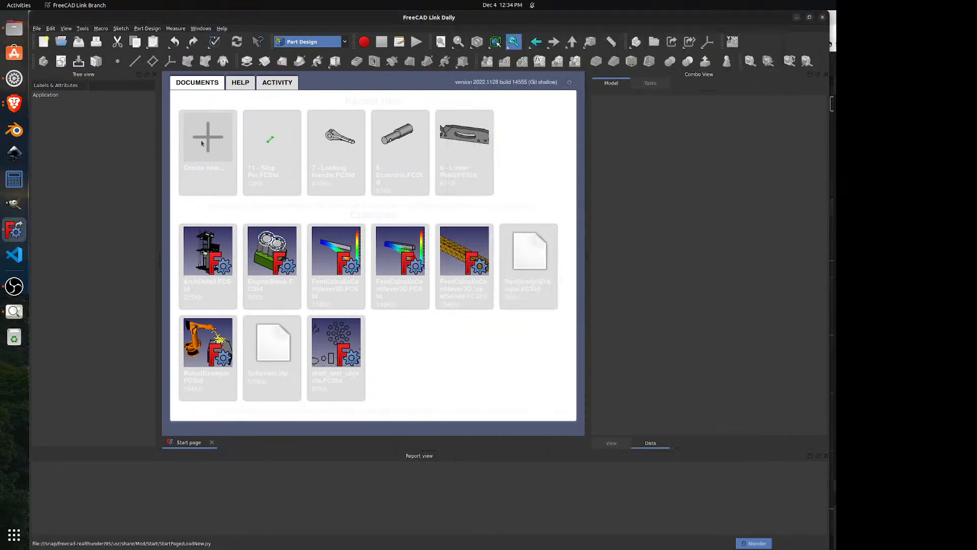
pyautogui.click(201, 144)
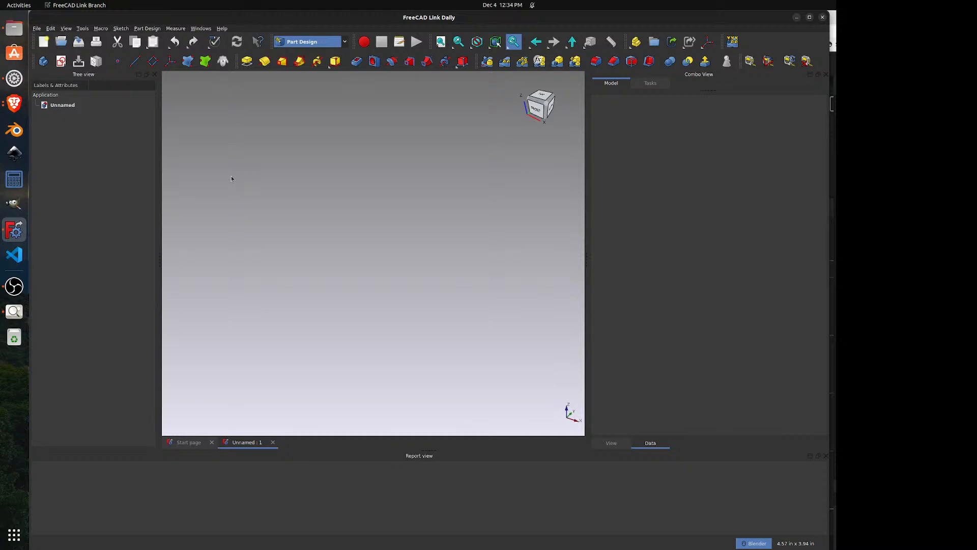
pyautogui.click(344, 44)
pyautogui.click(309, 155)
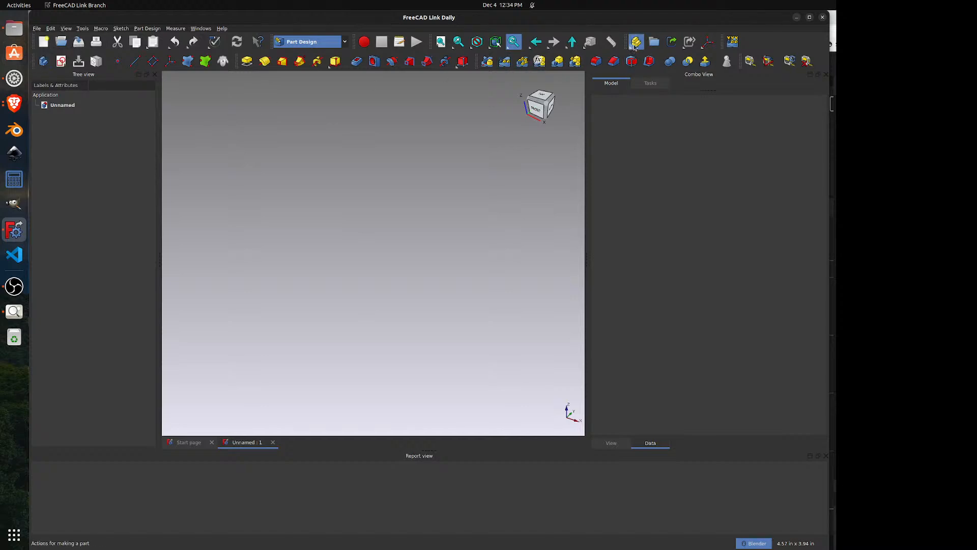
# - Add a Part container to the new document and create a Body inside it
pyautogui.click(636, 44)
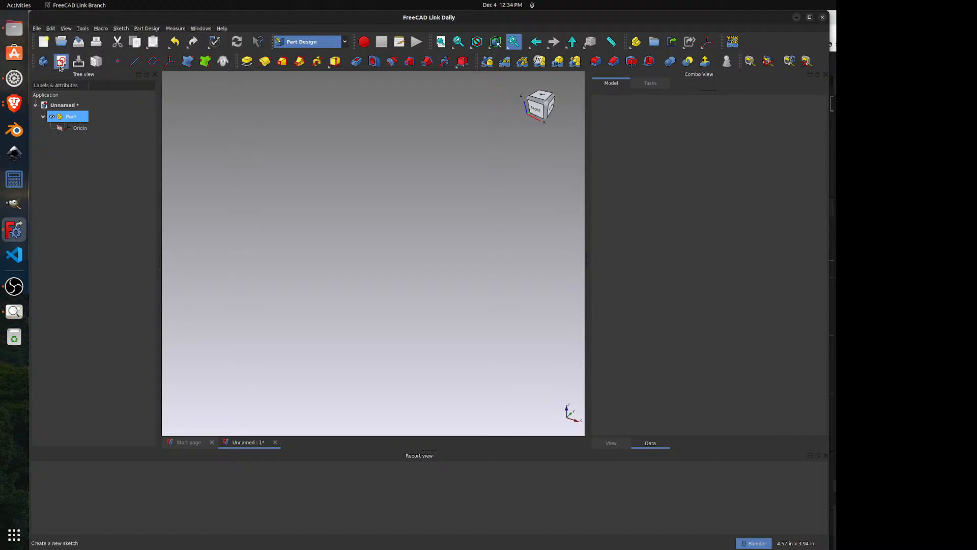
pyautogui.click(43, 62)
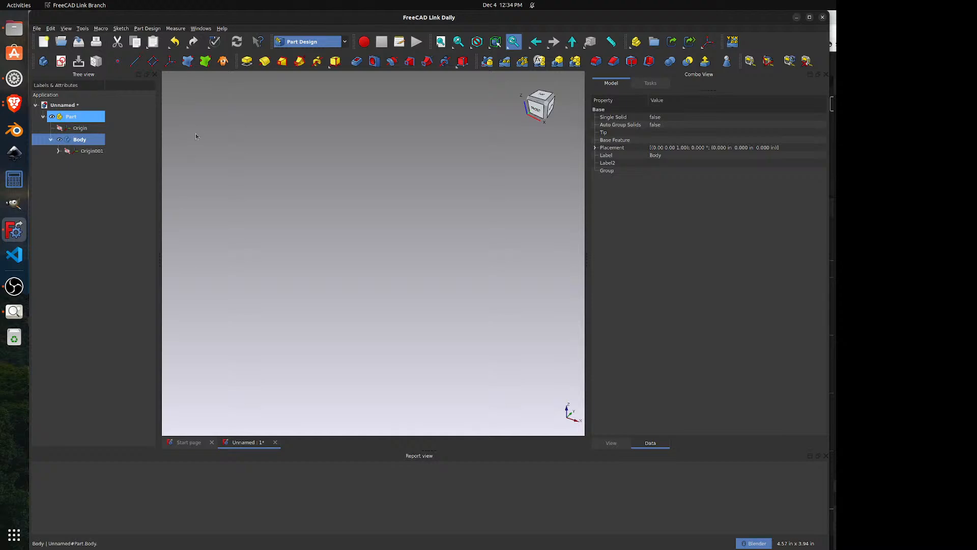
pyautogui.click(239, 146)
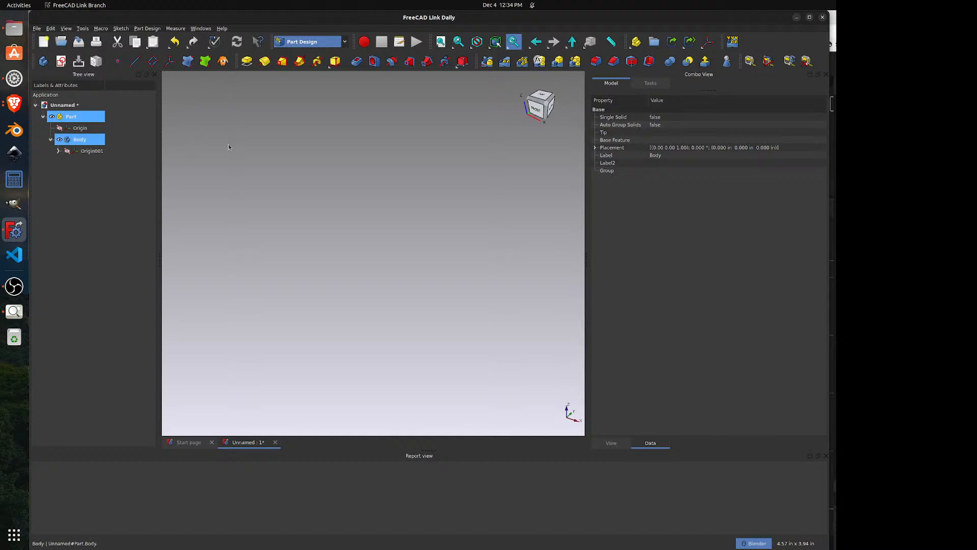
# - Save the document as "6 - Speciak Key" in the Documents/FreeCAD Tutorials/Machine Vise folder, checking the part name in the reference drawing
pyautogui.click(79, 43)
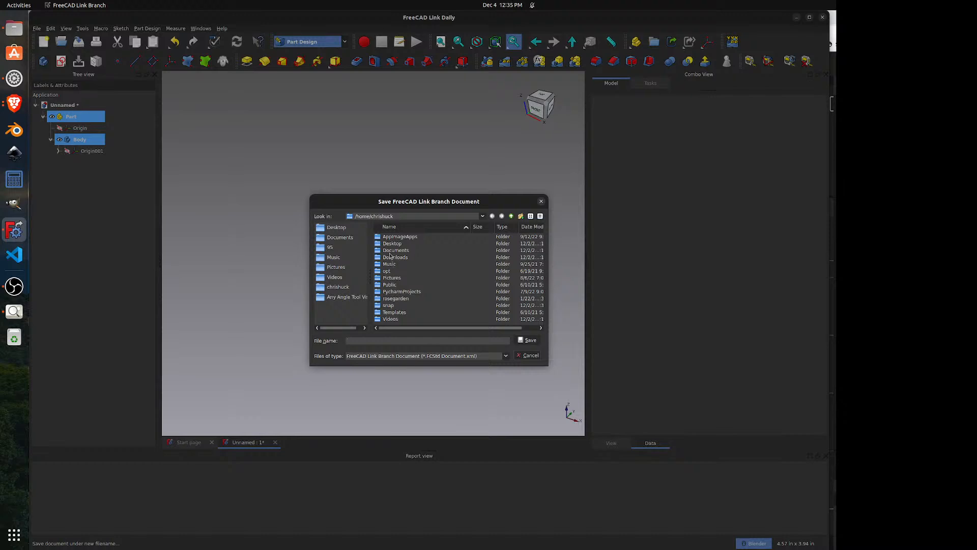
pyautogui.doubleClick(392, 250)
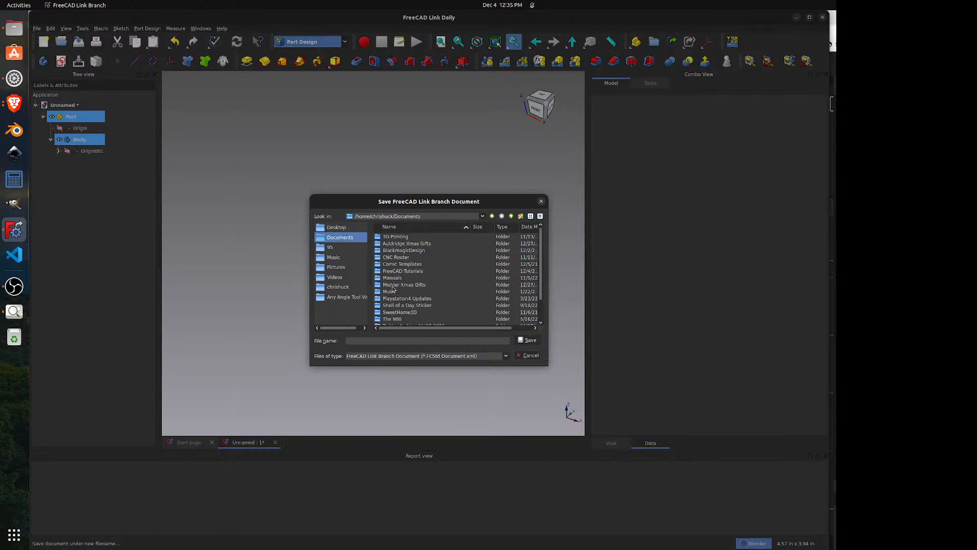
pyautogui.doubleClick(397, 272)
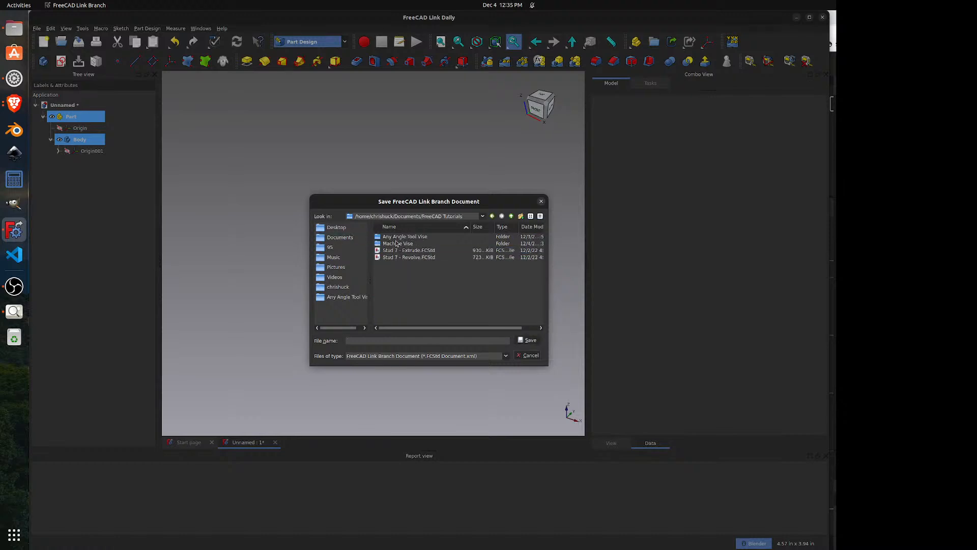
pyautogui.click(397, 251)
pyautogui.doubleClick(397, 243)
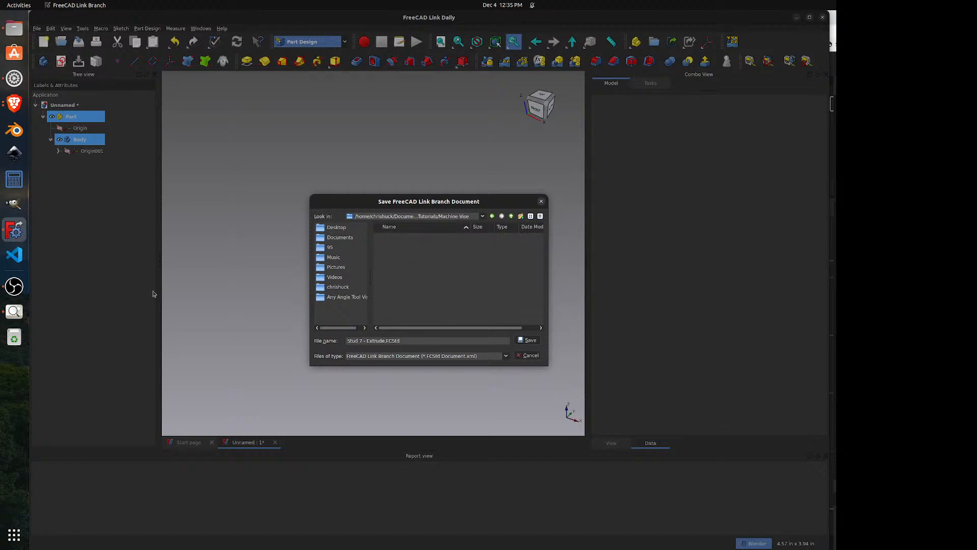
pyautogui.click(20, 316)
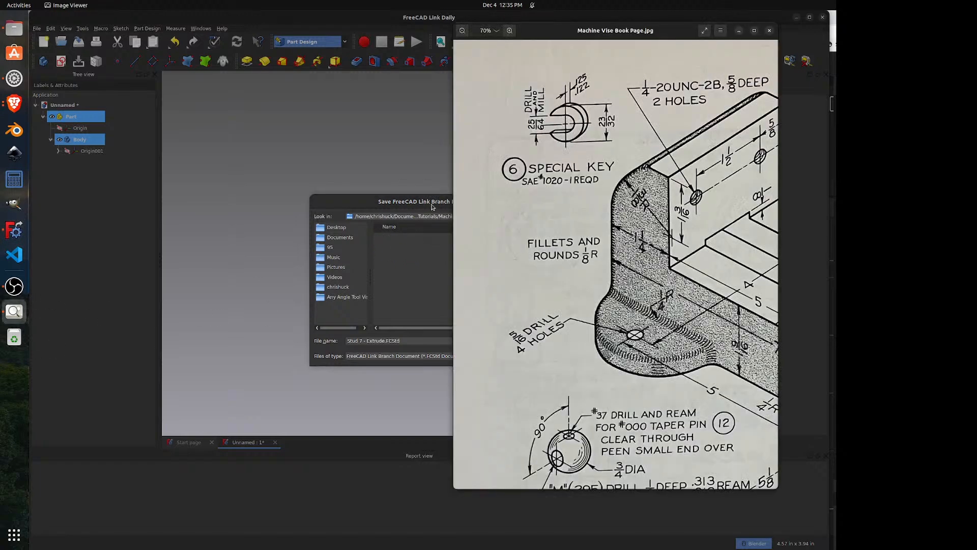
pyautogui.click(414, 203)
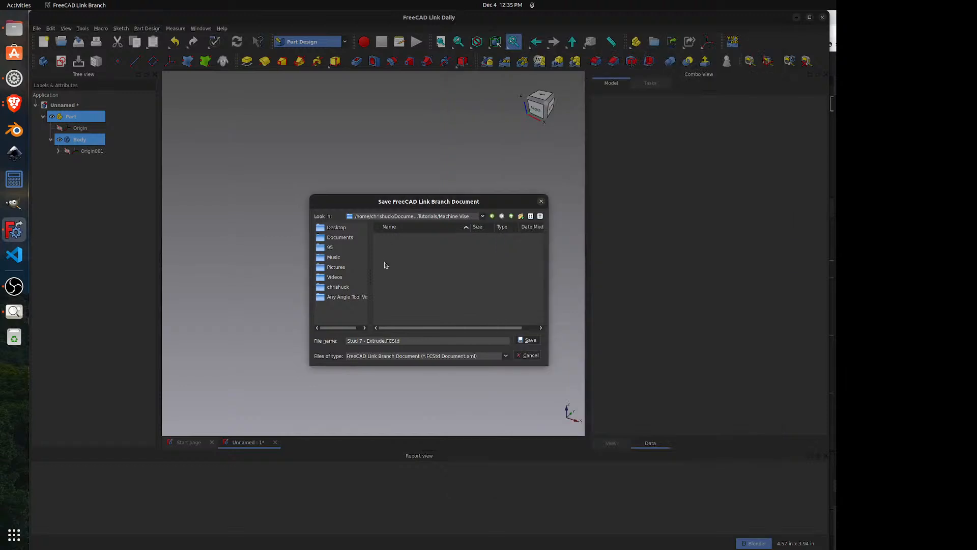
pyautogui.moveTo(388, 341); pyautogui.dragTo(333, 340)
pyautogui.write('6 - Special Key.')
pyautogui.click(528, 340)
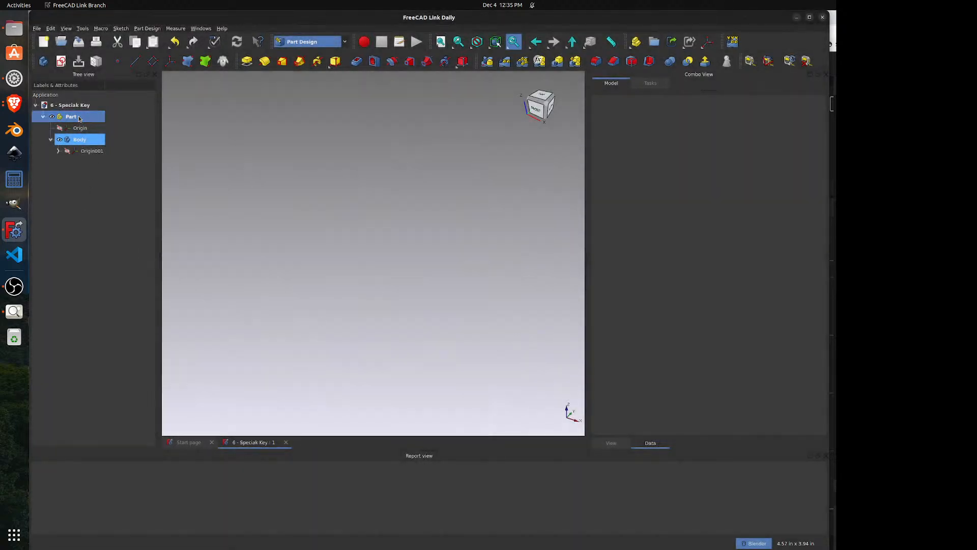
# - Rename the Part container to "6 - Special Key"
pyautogui.click(78, 118)
pyautogui.click(73, 118)
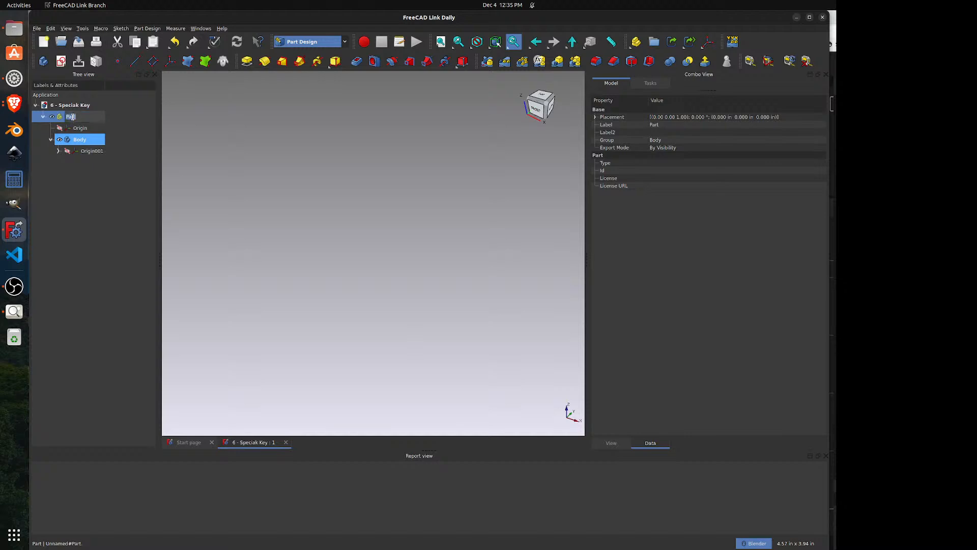
pyautogui.write('6 - Special Key')
pyautogui.press('Return')
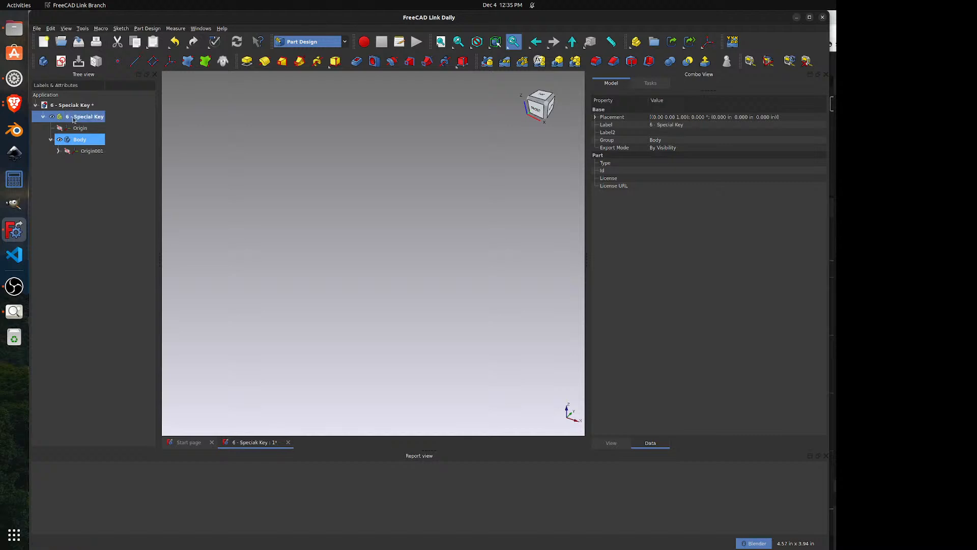
pyautogui.click(223, 130)
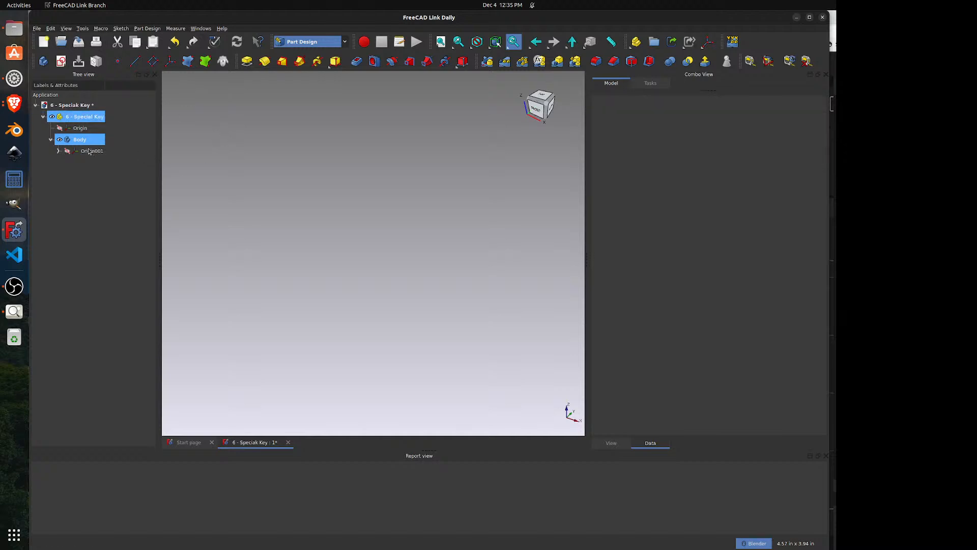
# - Show the body's origin planes, check the Special Key in the reference drawing, and start a new sketch on the XY plane
pyautogui.click(67, 151)
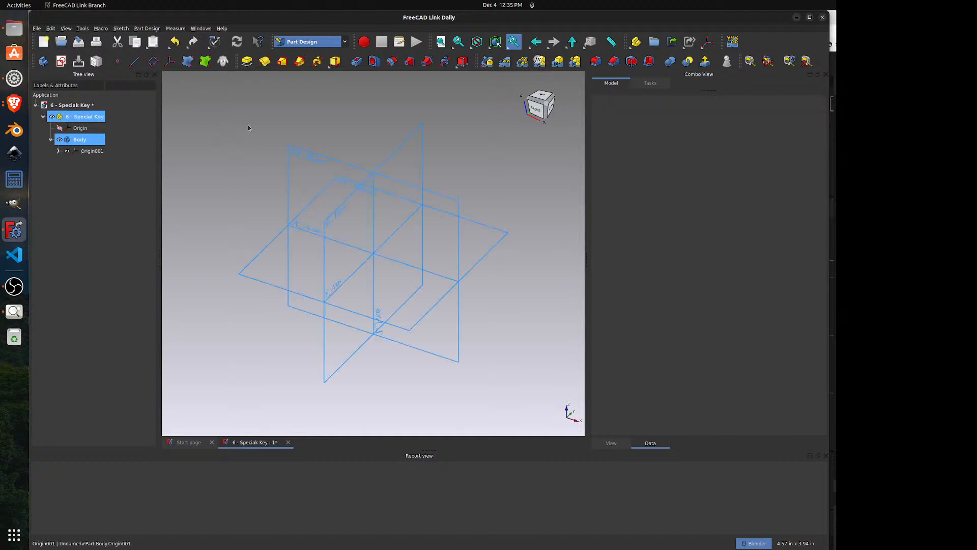
pyautogui.moveTo(409, 262); pyautogui.dragTo(413, 237, button='middle')
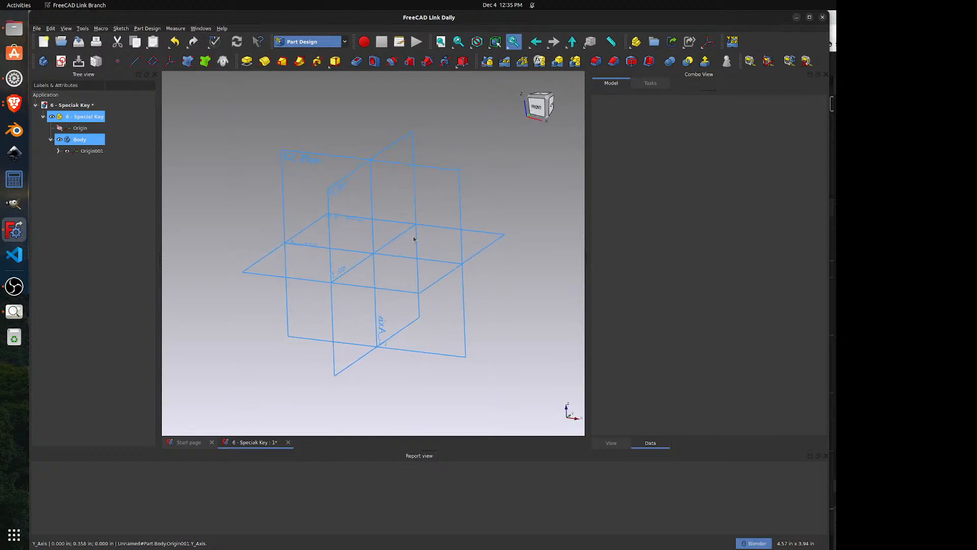
pyautogui.click(59, 151)
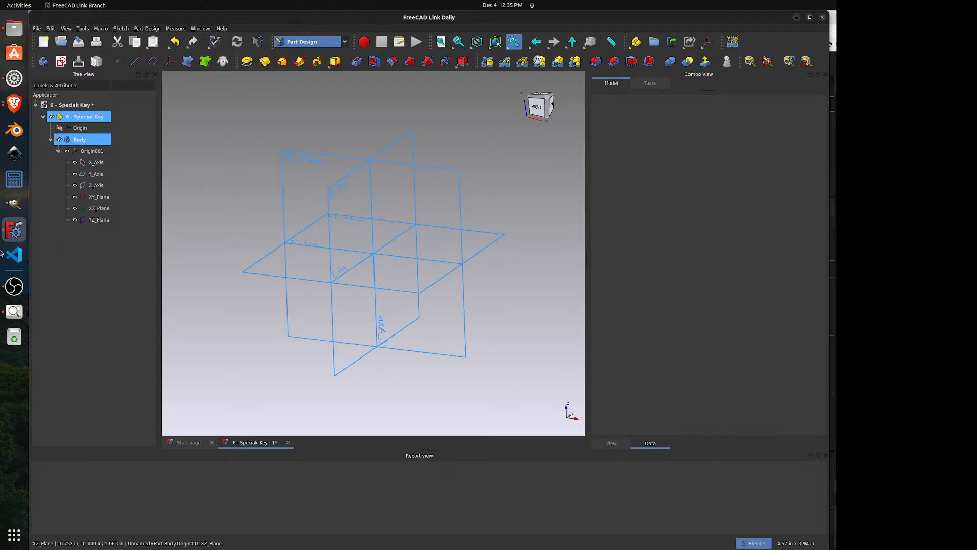
pyautogui.click(14, 312)
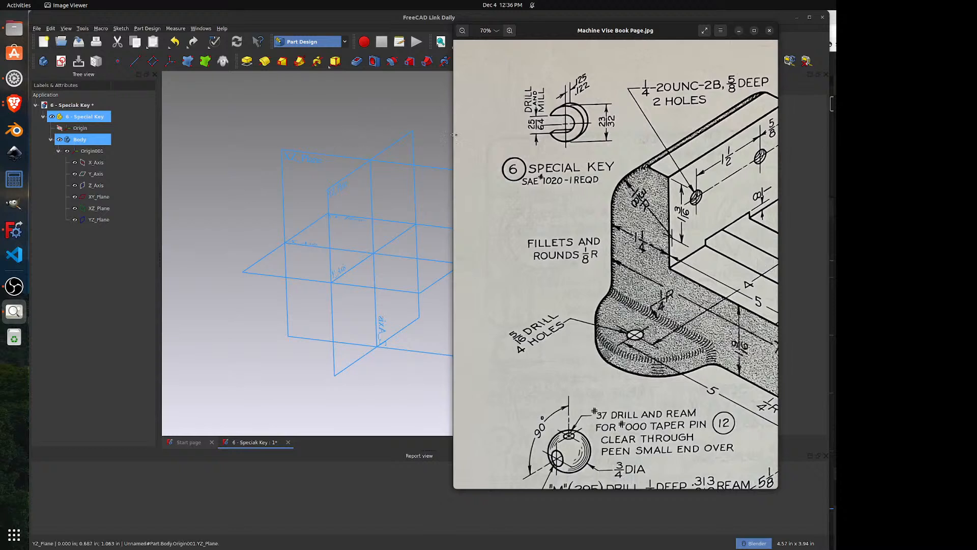
pyautogui.click(355, 130)
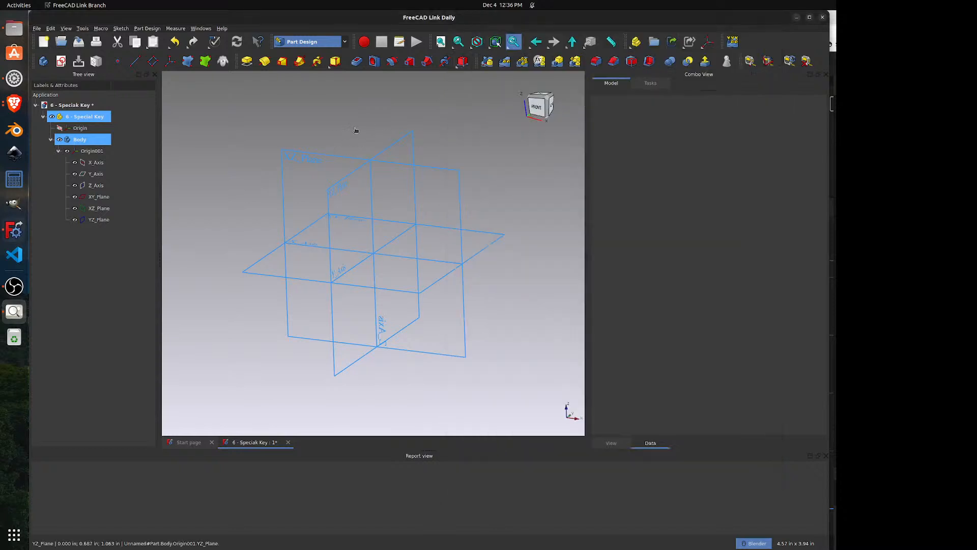
pyautogui.click(311, 157)
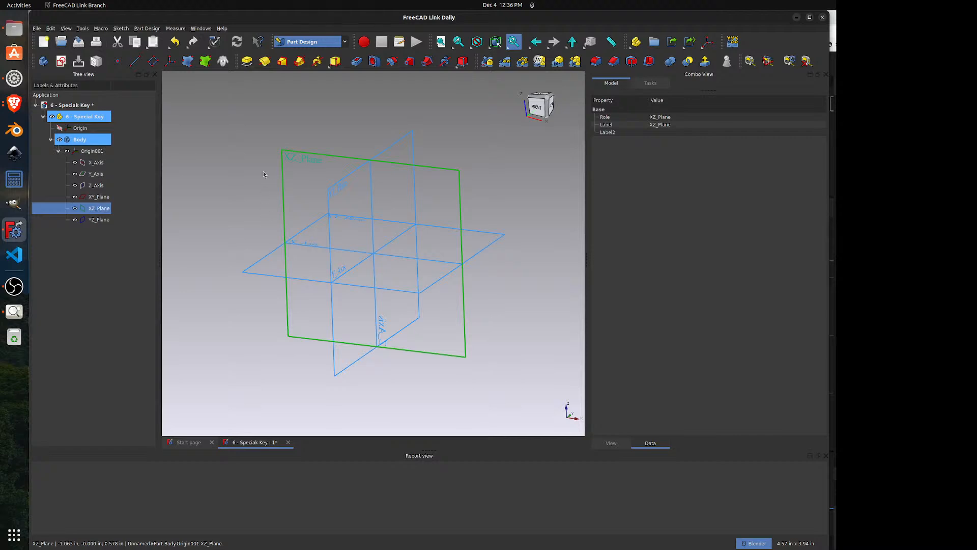
pyautogui.click(264, 259)
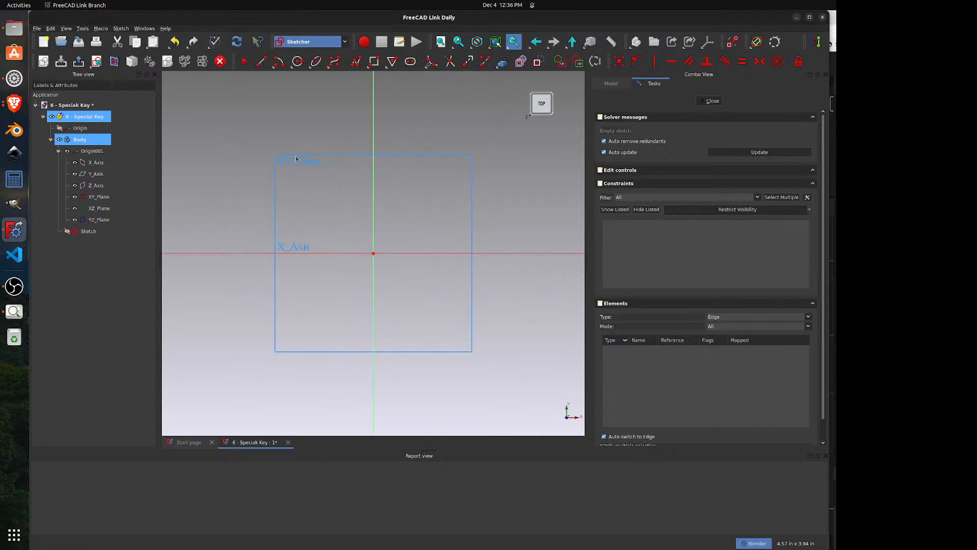
# - Sketch two concentric circles centred on the origin, the outer one about 0.43 in in radius
pyautogui.scroll(1, 373, 256)
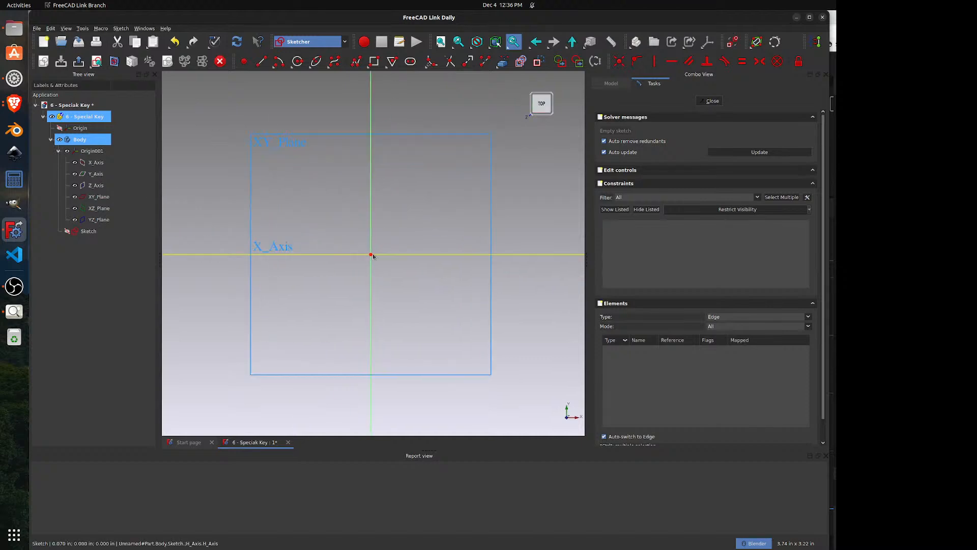
pyautogui.scroll(1, 388, 248)
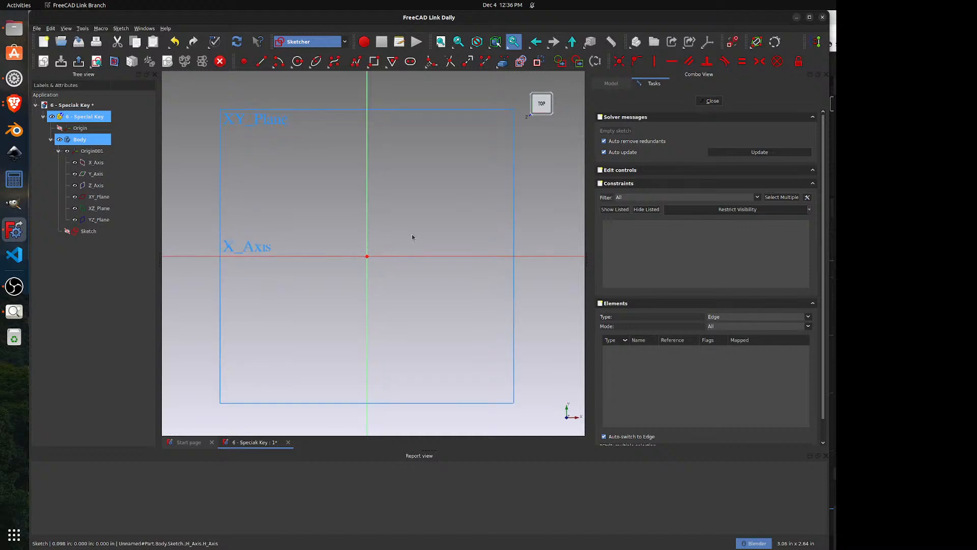
pyautogui.click(299, 62)
pyautogui.click(367, 256)
pyautogui.click(407, 298)
pyautogui.click(367, 256)
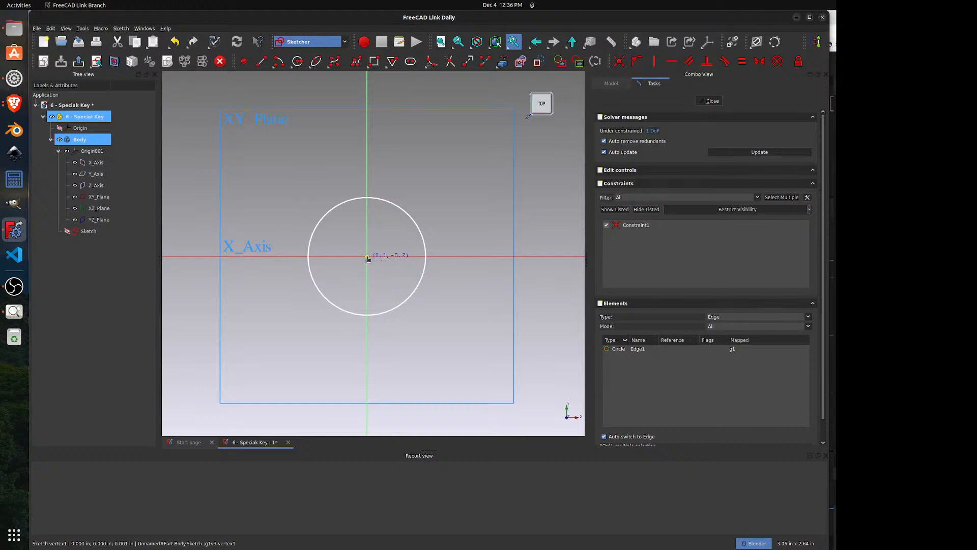
pyautogui.click(385, 281)
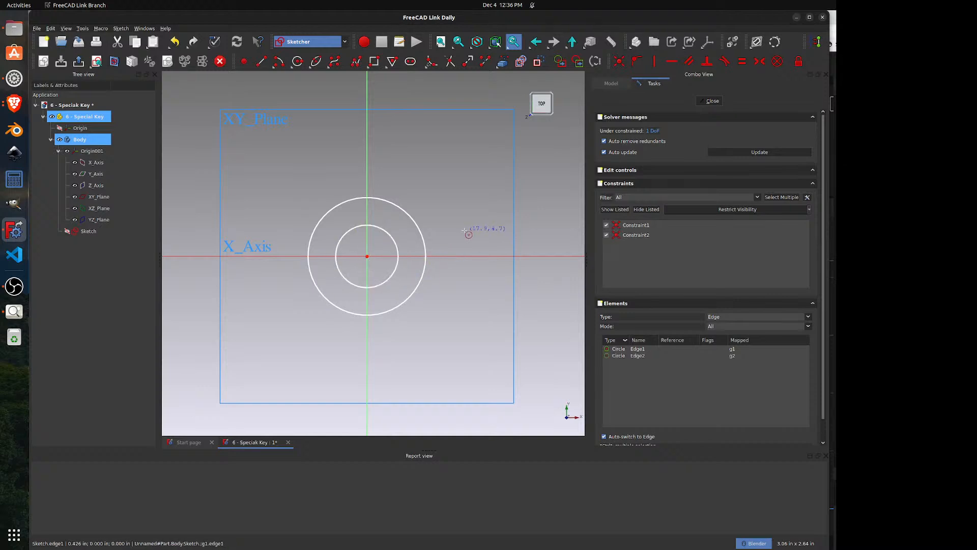
# - Draw two vertical lines joining the inner circle to the outer circle above, one on each side of the Y axis
pyautogui.rightClick(466, 233)
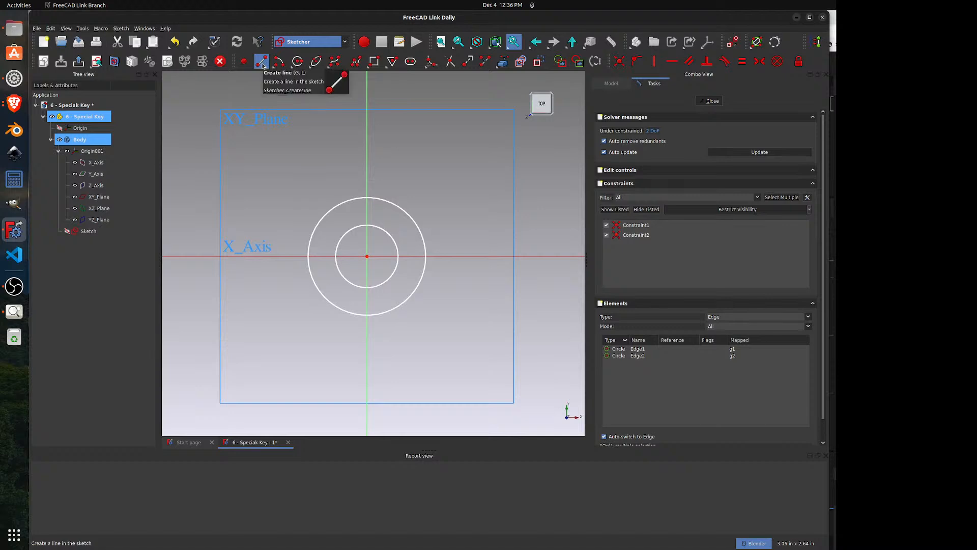
pyautogui.click(261, 63)
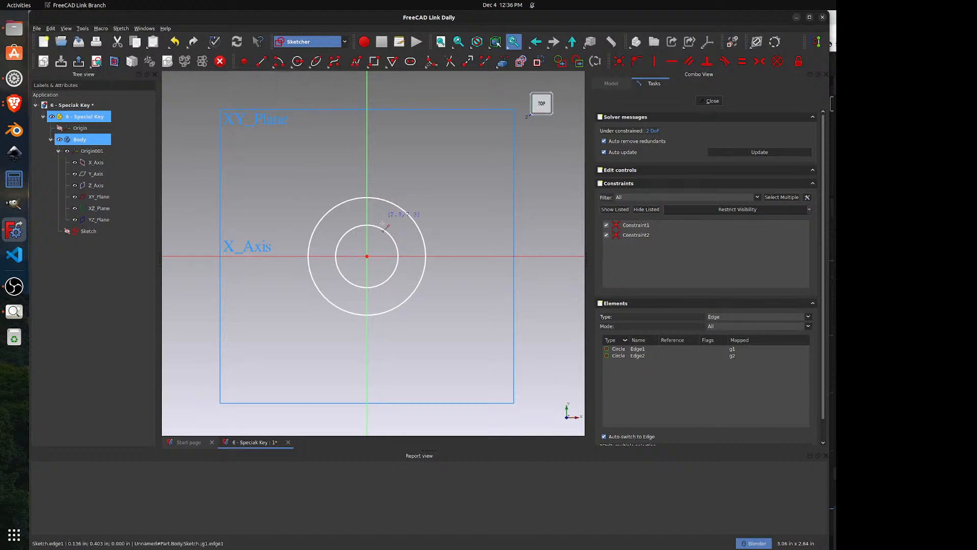
pyautogui.click(398, 256)
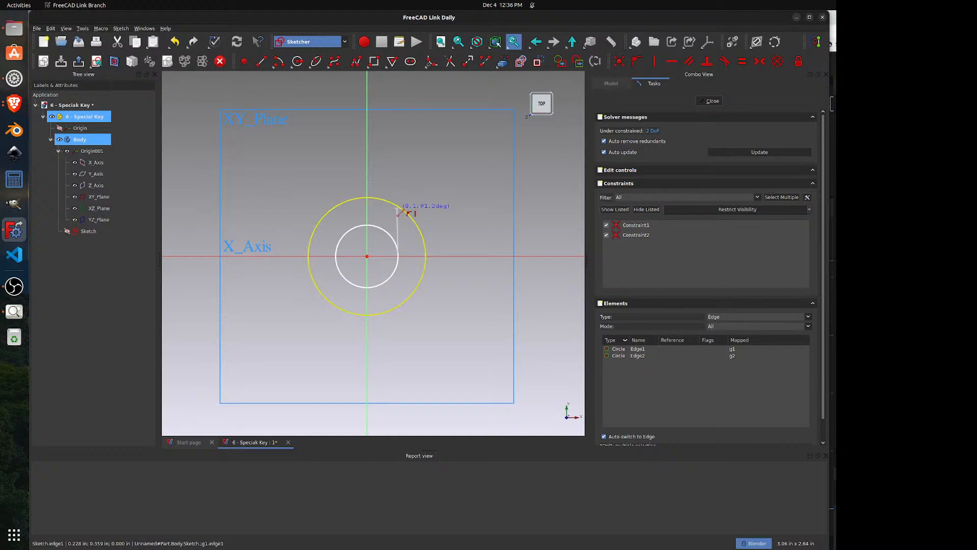
pyautogui.click(399, 206)
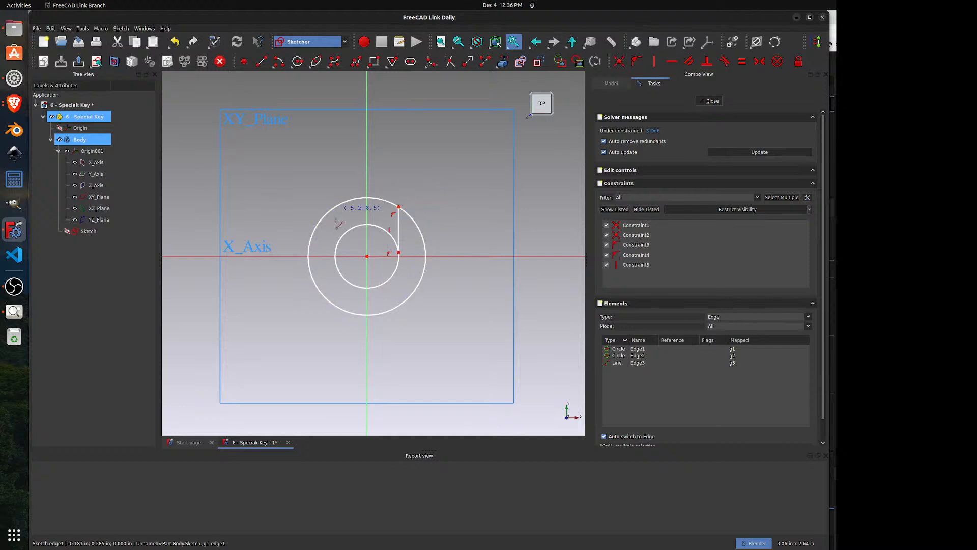
pyautogui.click(336, 250)
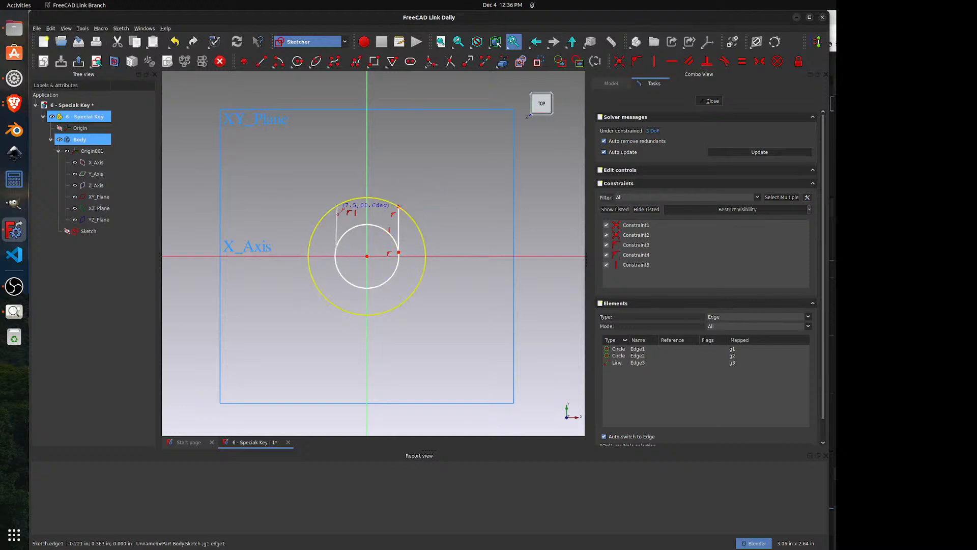
pyautogui.click(336, 206)
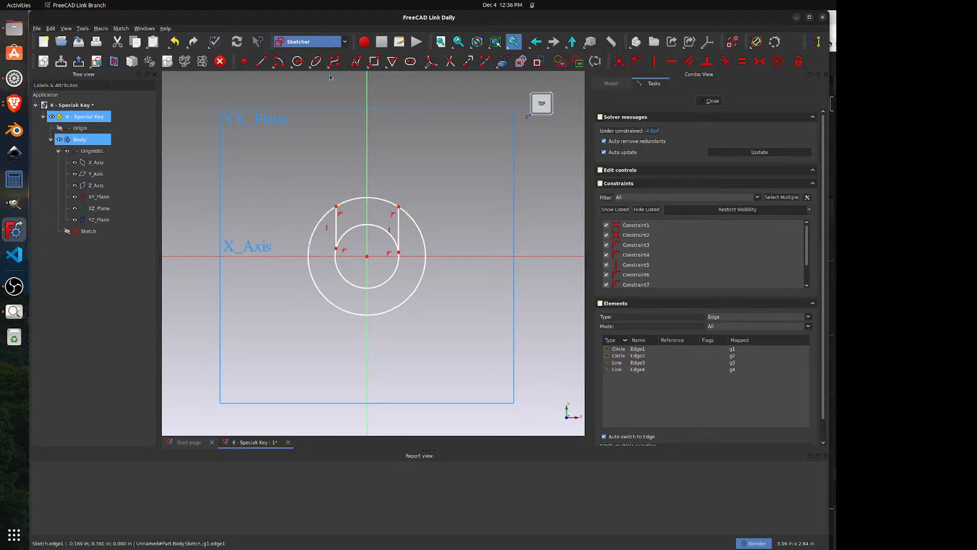
# - Trim the upper part of the inner circle and the outer circle's segment between the two vertical lines
pyautogui.click(449, 61)
pyautogui.click(379, 227)
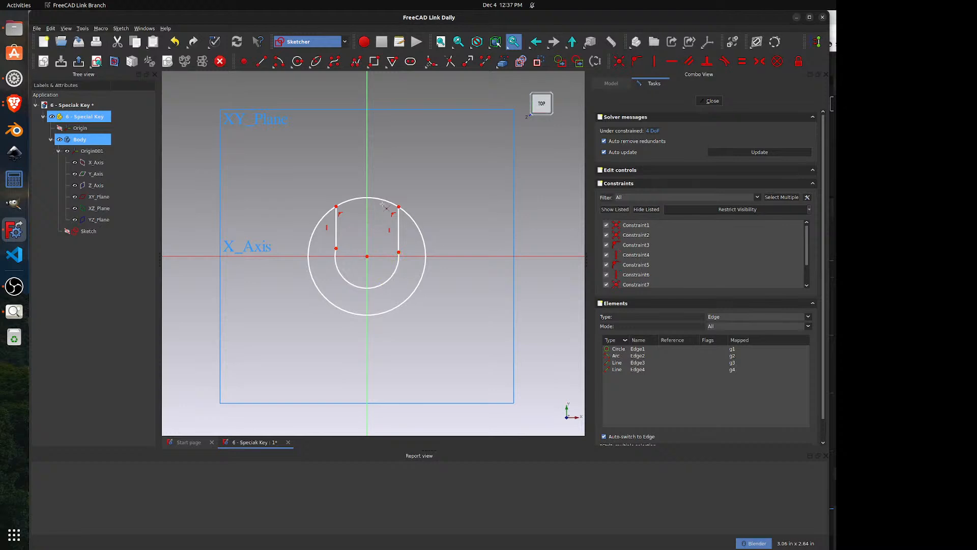
pyautogui.click(383, 199)
# - Constrain both vertical lines tangent to the inner arc, acknowledging the constraint substitutions
pyautogui.click(728, 65)
pyautogui.click(399, 245)
pyautogui.click(398, 265)
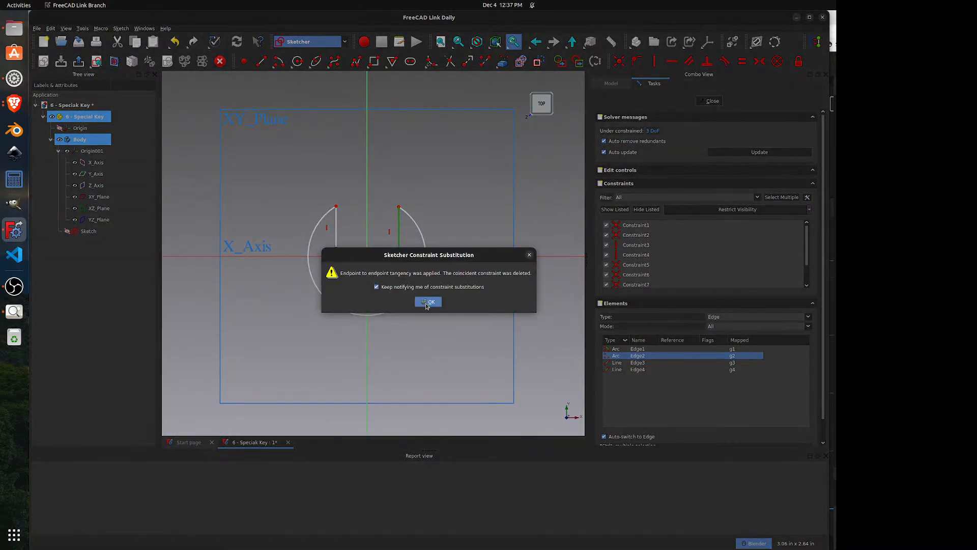
pyautogui.click(428, 302)
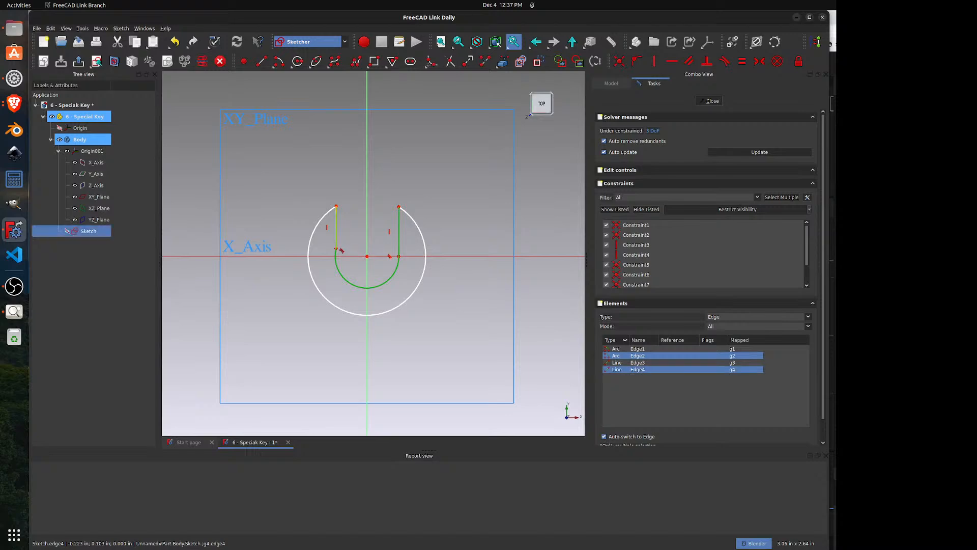
pyautogui.click(336, 239)
pyautogui.click(340, 266)
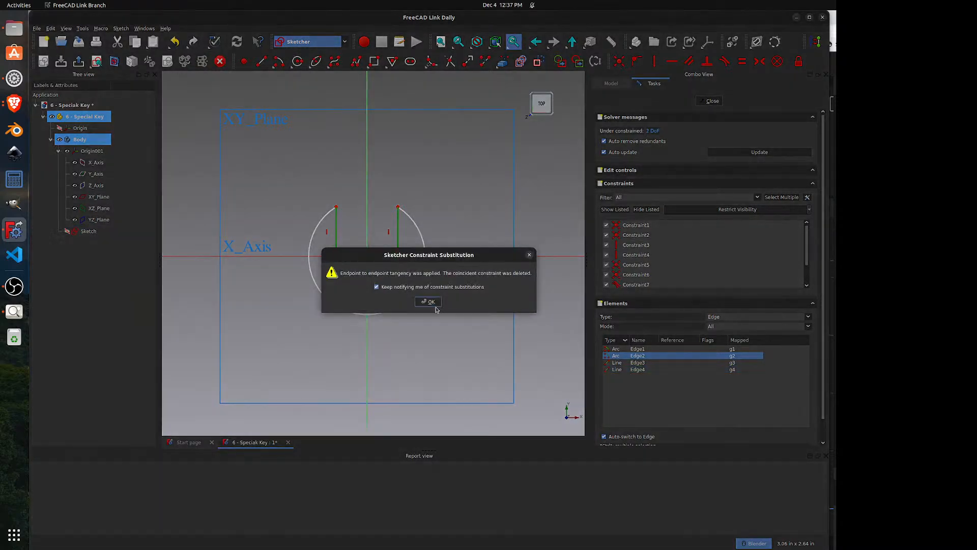
pyautogui.click(434, 305)
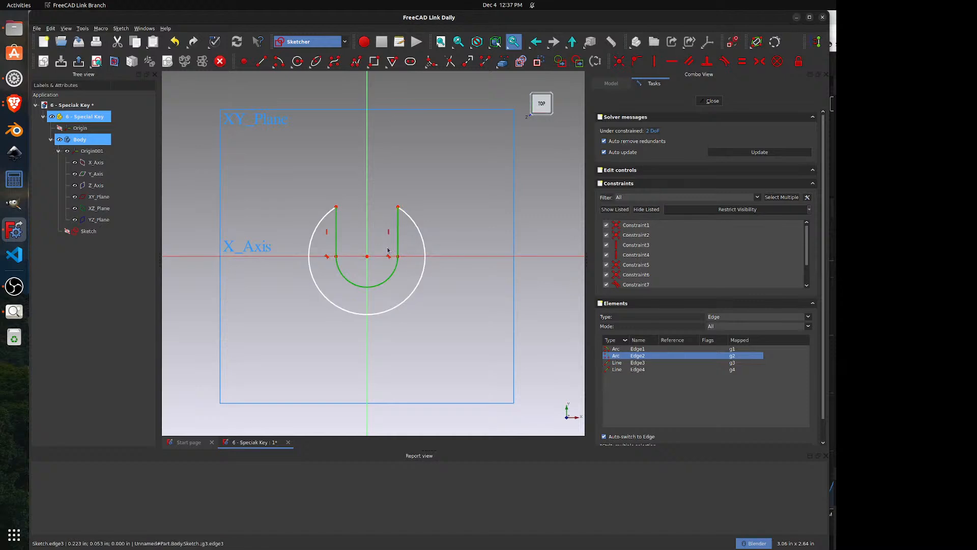
# - Stretch the open profile freehand to about 1.035 in outer diameter and add a diameter dimension to the outer arc
pyautogui.moveTo(399, 208)
pyautogui.mouseDown()
pyautogui.moveTo(418, 194)
pyautogui.moveTo(383, 180)
pyautogui.moveTo(411, 184)
pyautogui.moveTo(386, 162)
pyautogui.moveTo(413, 194)
pyautogui.moveTo(402, 194)
pyautogui.mouseUp()
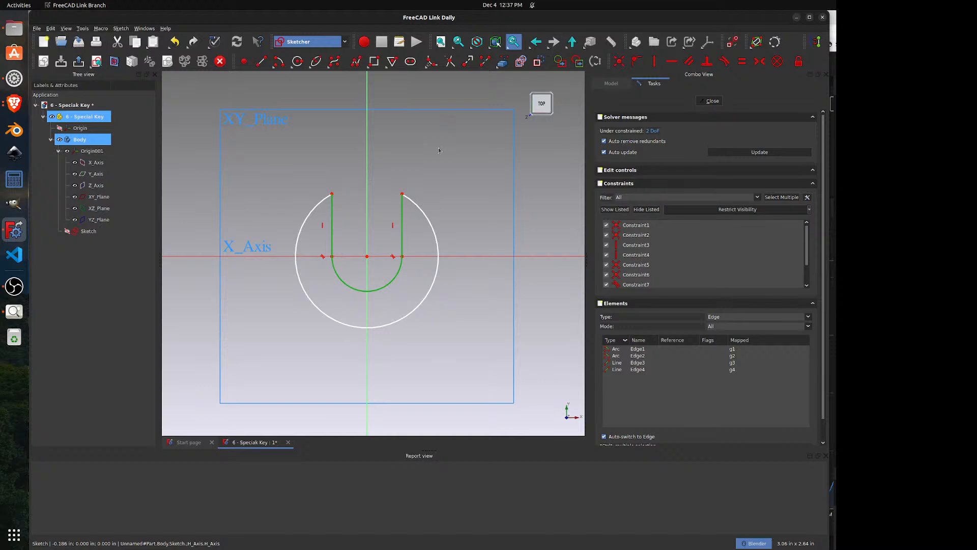
pyautogui.click(828, 62)
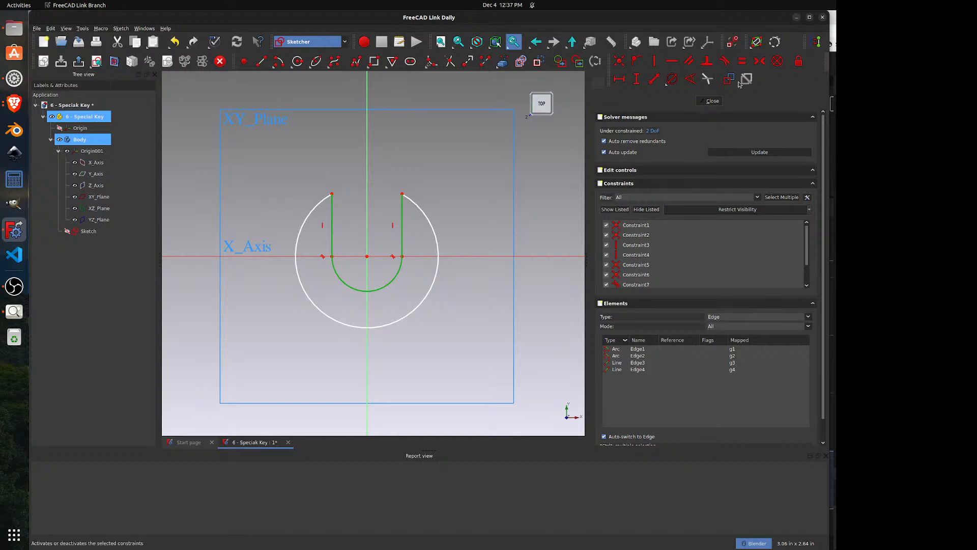
pyautogui.click(828, 62)
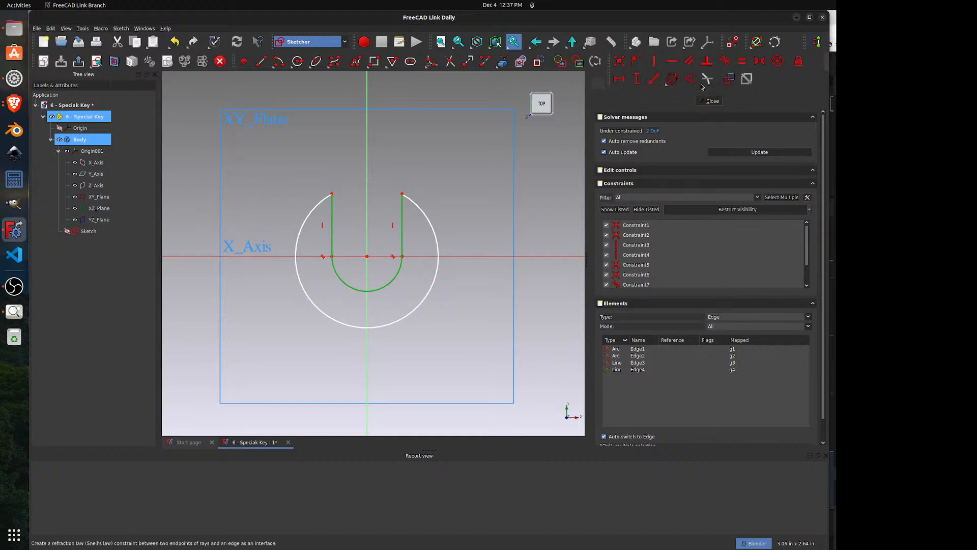
pyautogui.click(673, 79)
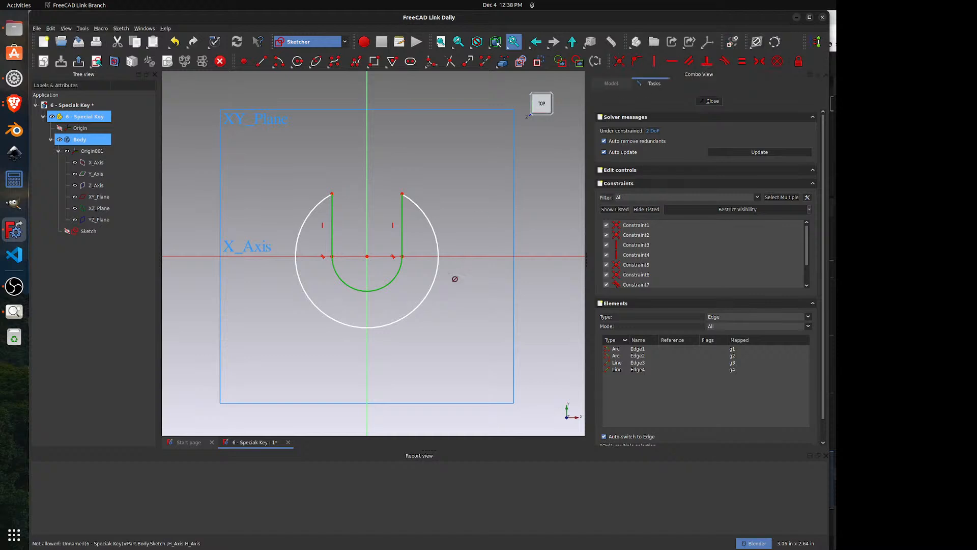
pyautogui.click(428, 308)
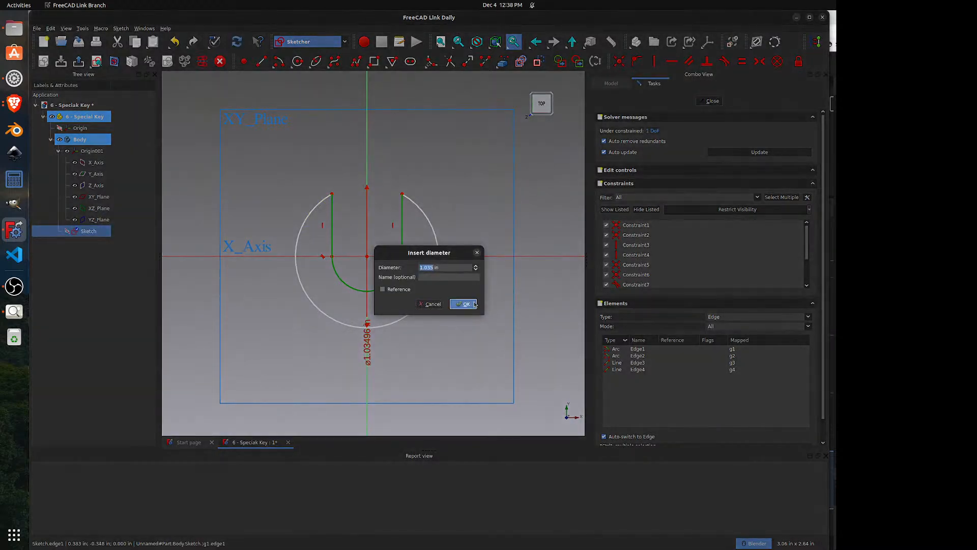
pyautogui.click(467, 304)
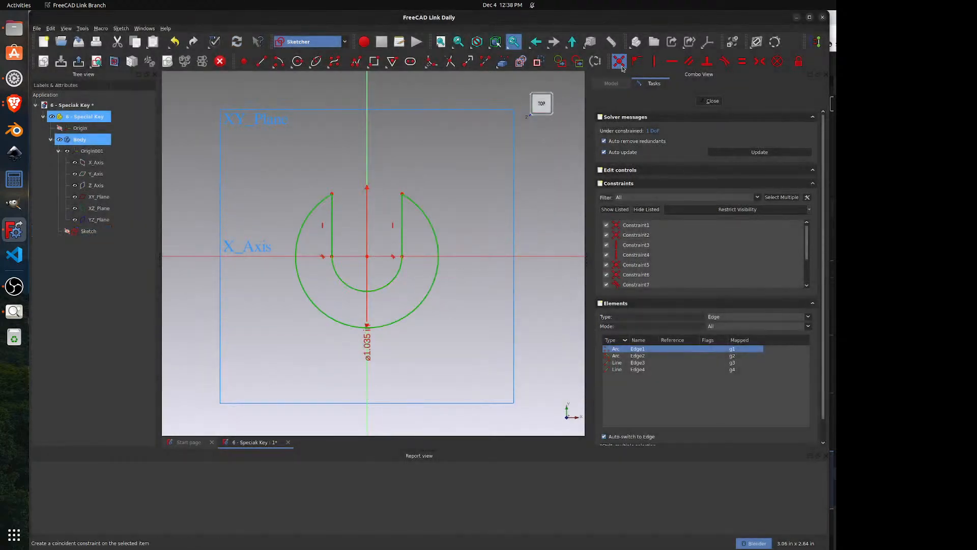
# - Add a horizontal dimension between the slot's two upper endpoints and reposition both dimension labels clear of the profile
pyautogui.click(827, 63)
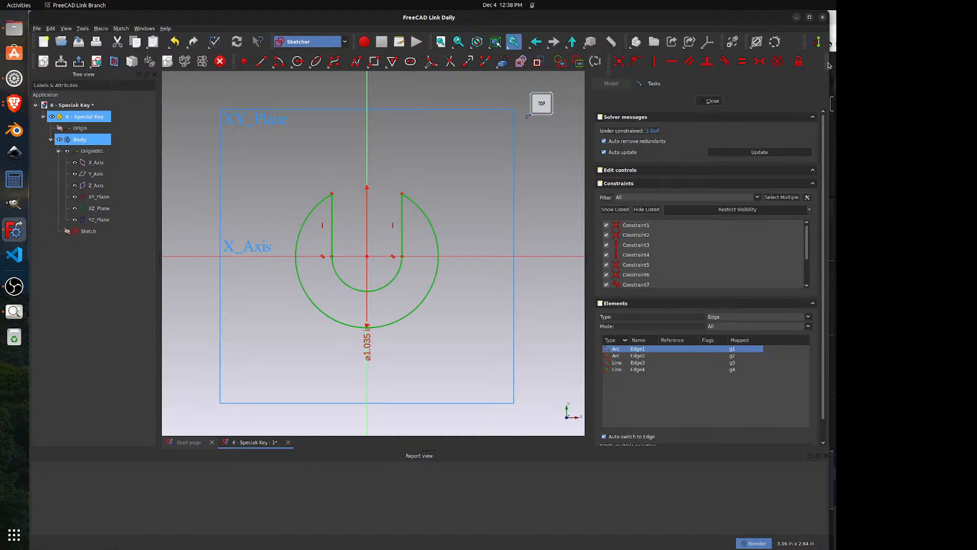
pyautogui.click(620, 79)
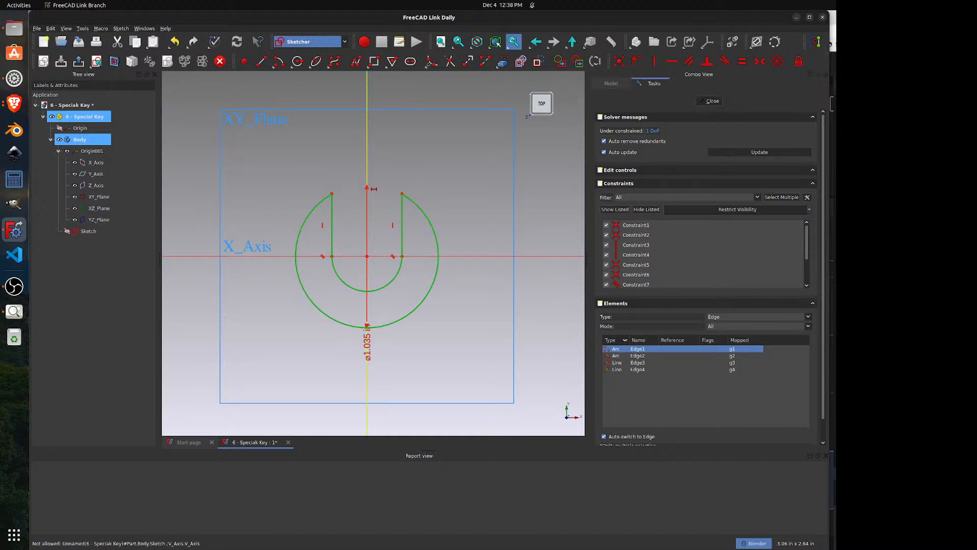
pyautogui.click(332, 194)
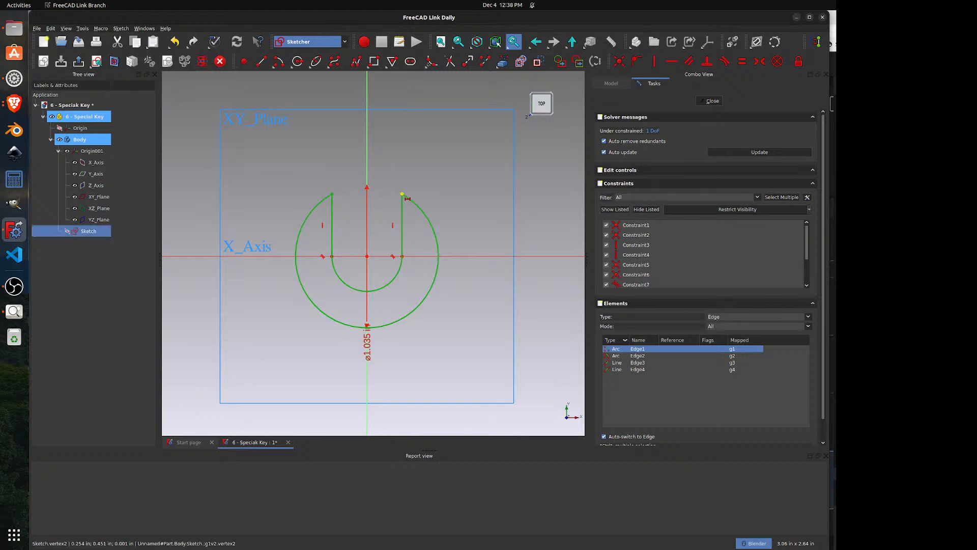
pyautogui.click(402, 193)
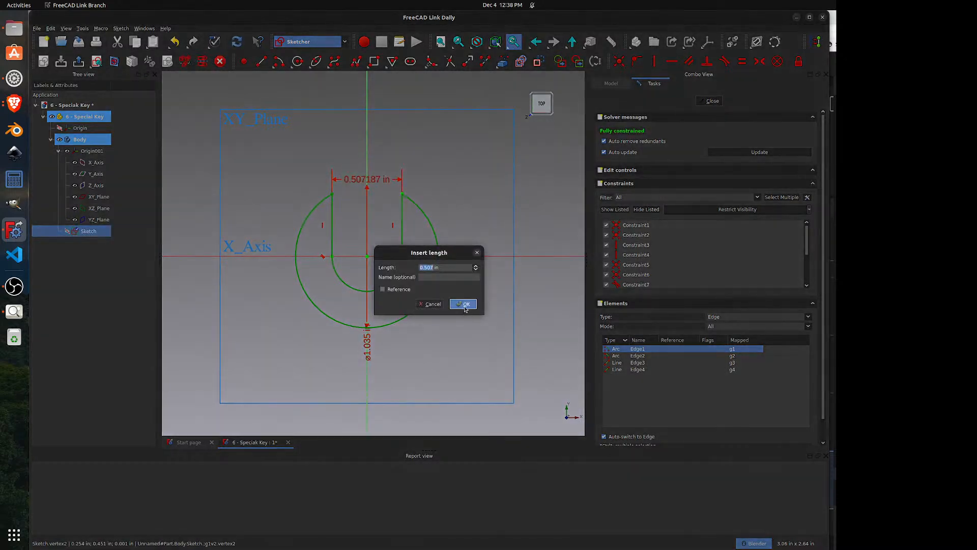
pyautogui.click(465, 305)
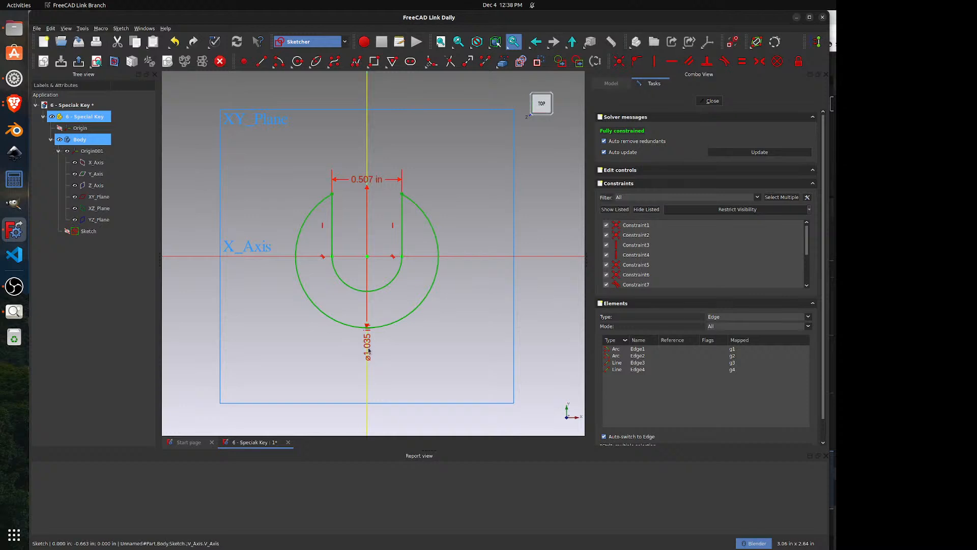
pyautogui.moveTo(368, 350); pyautogui.dragTo(295, 336)
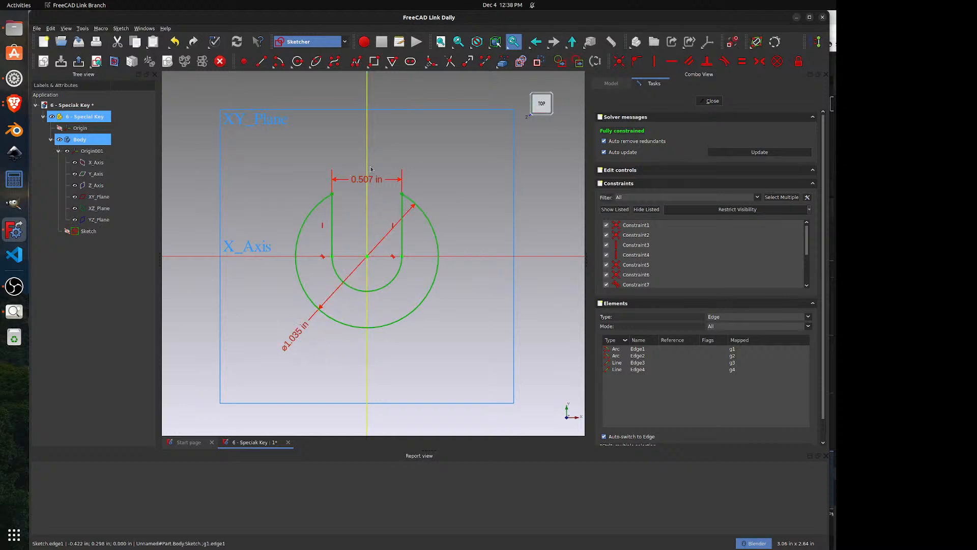
pyautogui.moveTo(364, 179); pyautogui.dragTo(364, 170)
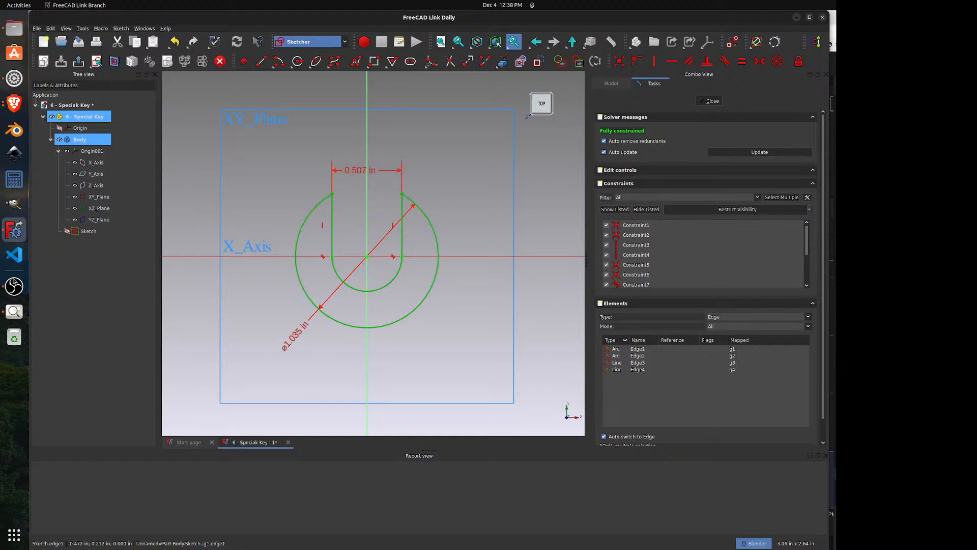
# - Check the Special Key's dimensions in the reference drawing and set the outer arc's diameter to 25/32 in
pyautogui.click(14, 311)
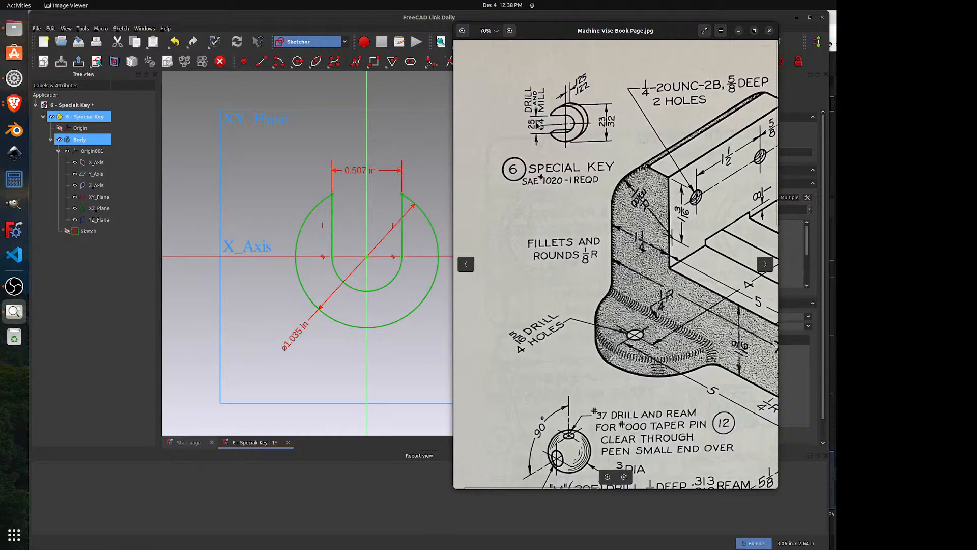
pyautogui.click(426, 151)
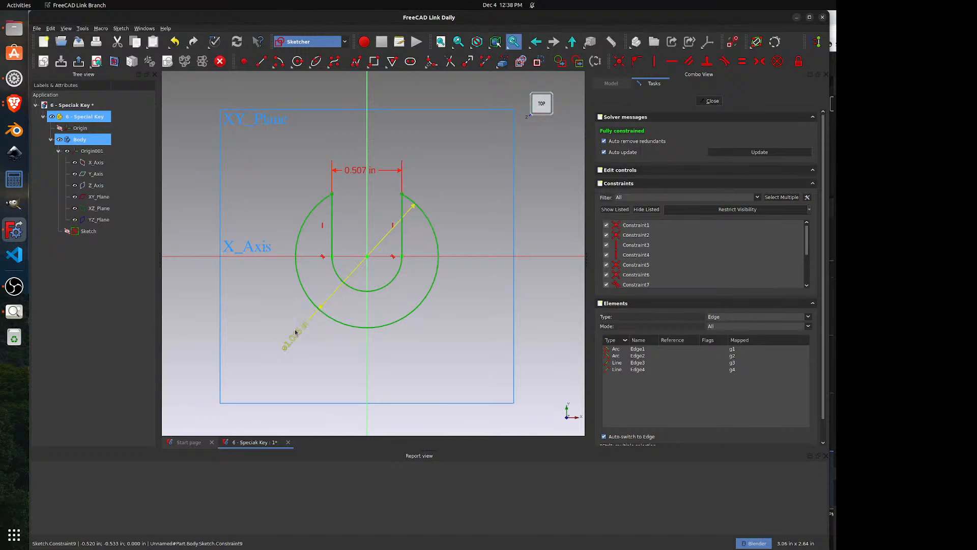
pyautogui.doubleClick(296, 333)
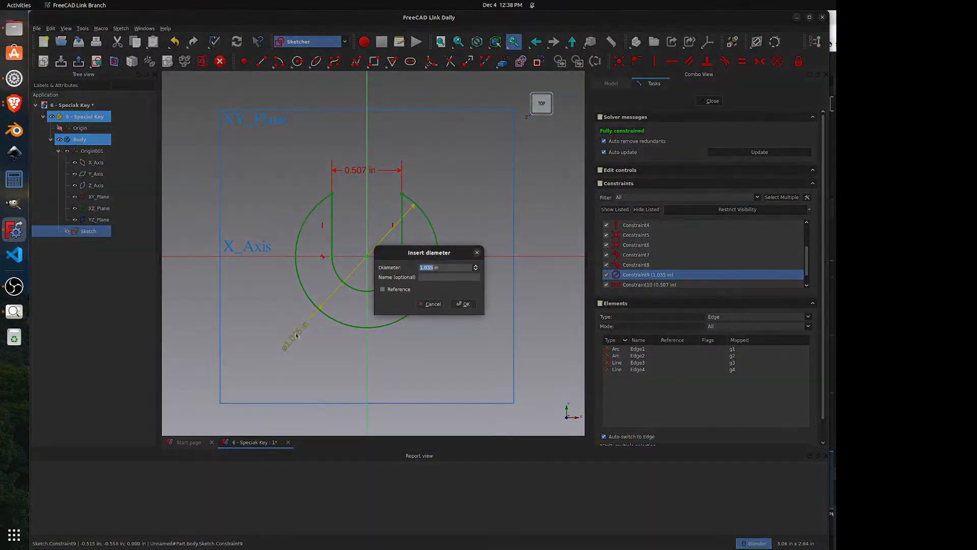
pyautogui.write('23')
pyautogui.press('BackSpace')
pyautogui.press('BackSpace')
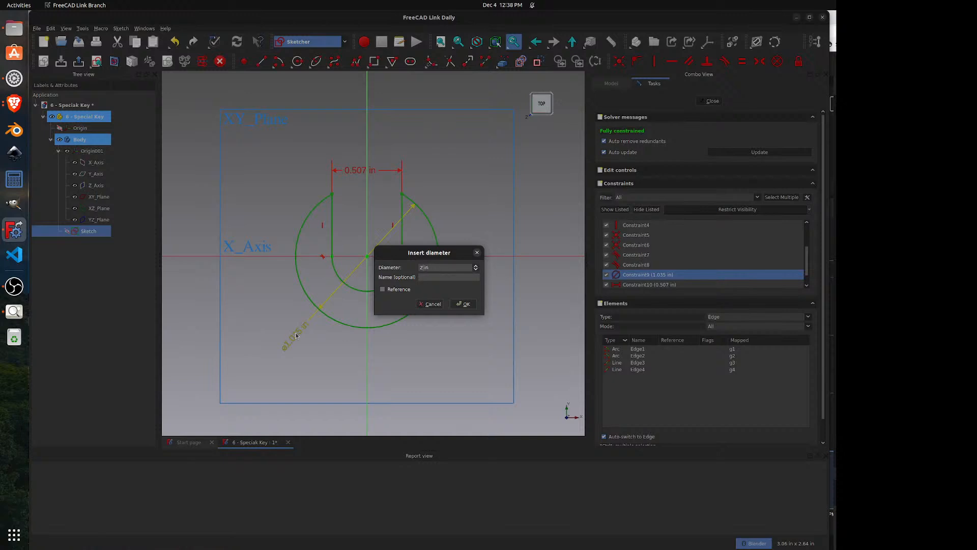
pyautogui.write('5/32')
pyautogui.press('Return')
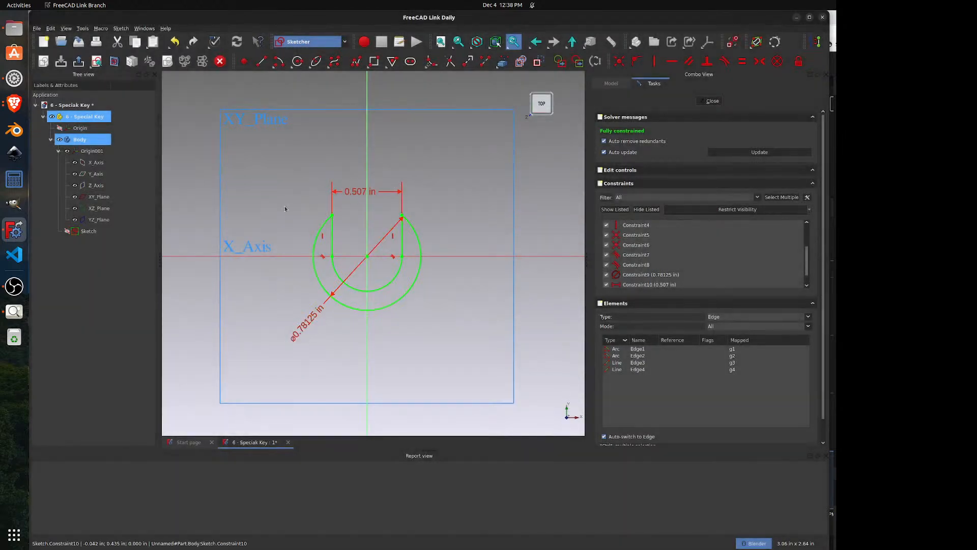
# - Set the slot's width to 23/64 in
pyautogui.doubleClick(359, 194)
pyautogui.write('23/64')
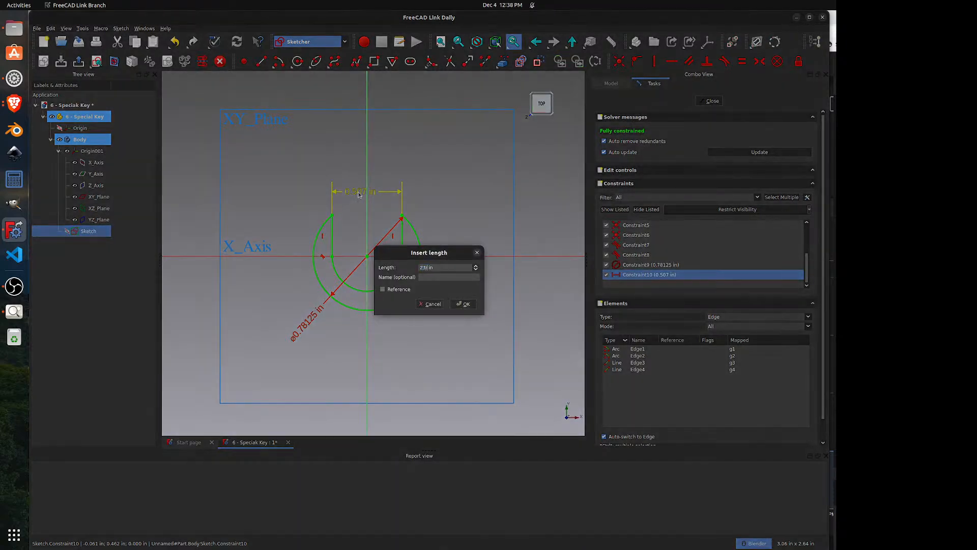
pyautogui.press('Return')
pyautogui.rightClick(466, 143)
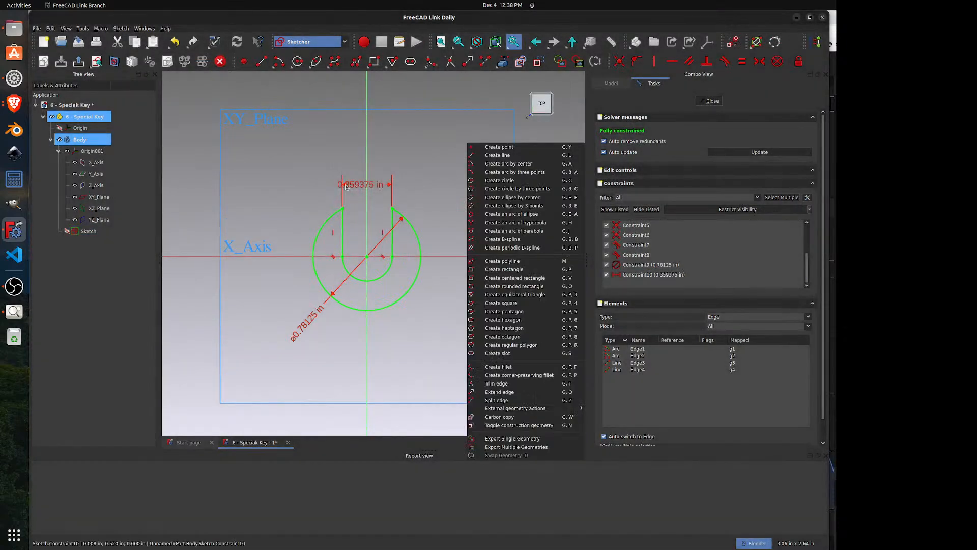
pyautogui.click(426, 175)
# - Move the slot width label outside the slot, recheck the reference drawing, and set the width to 25/64 in
pyautogui.moveTo(362, 184); pyautogui.dragTo(448, 157)
pyautogui.click(14, 311)
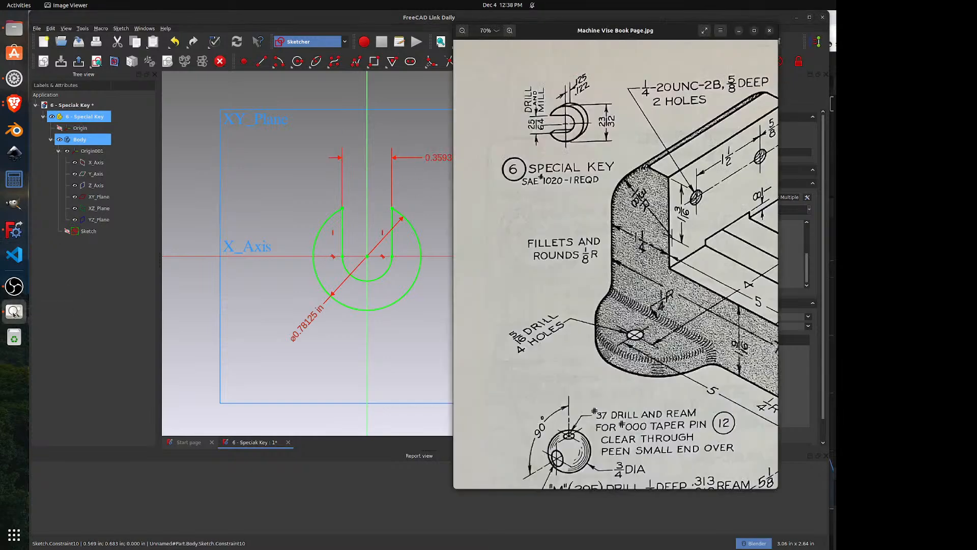
pyautogui.click(417, 180)
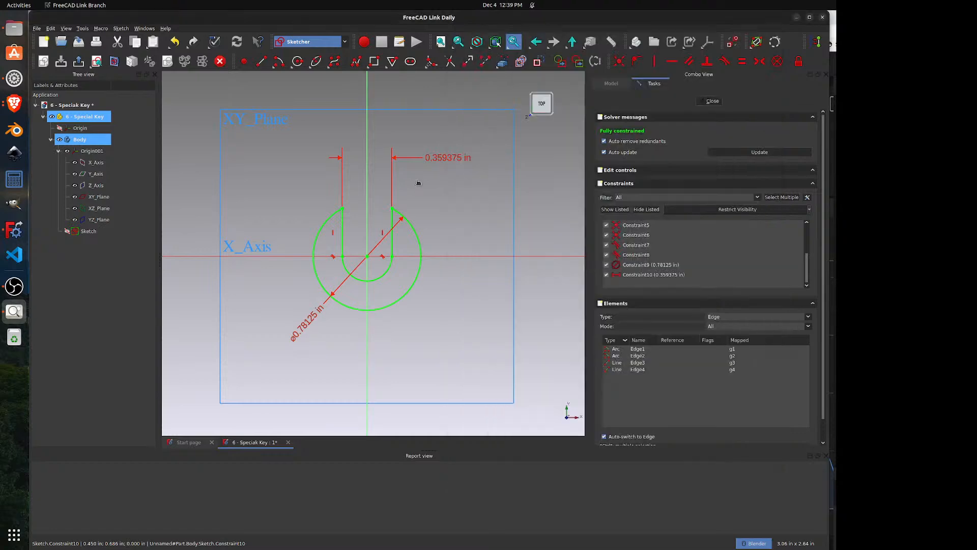
pyautogui.doubleClick(441, 158)
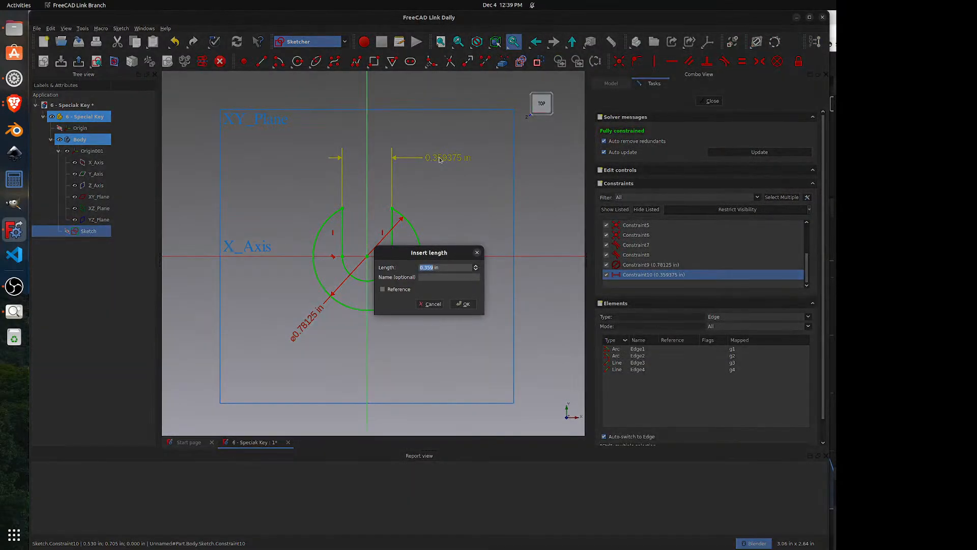
pyautogui.write('25/64')
pyautogui.press('Return')
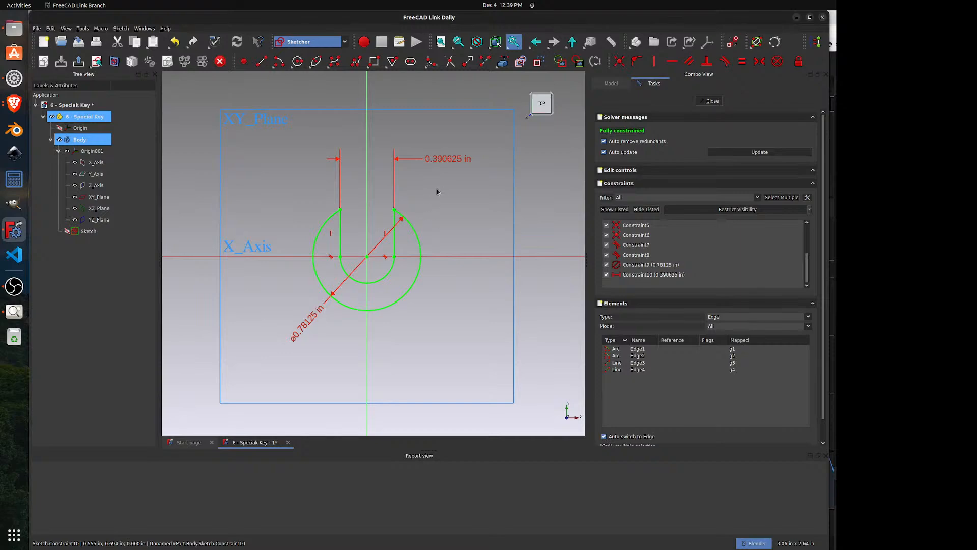
# - Recheck the Special Key in the reference drawing, close its sketch, and pad the profile to a length of 0.1235 in
pyautogui.click(14, 312)
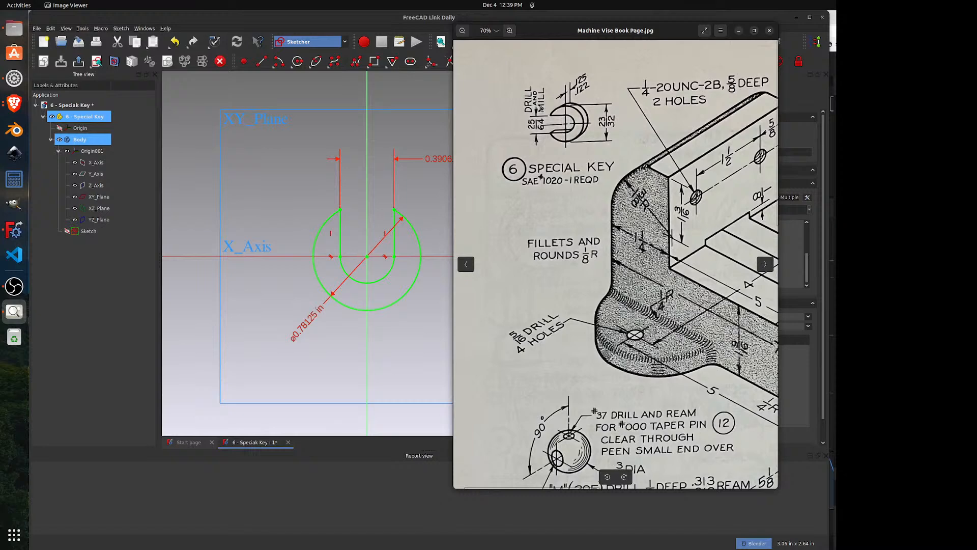
pyautogui.click(428, 135)
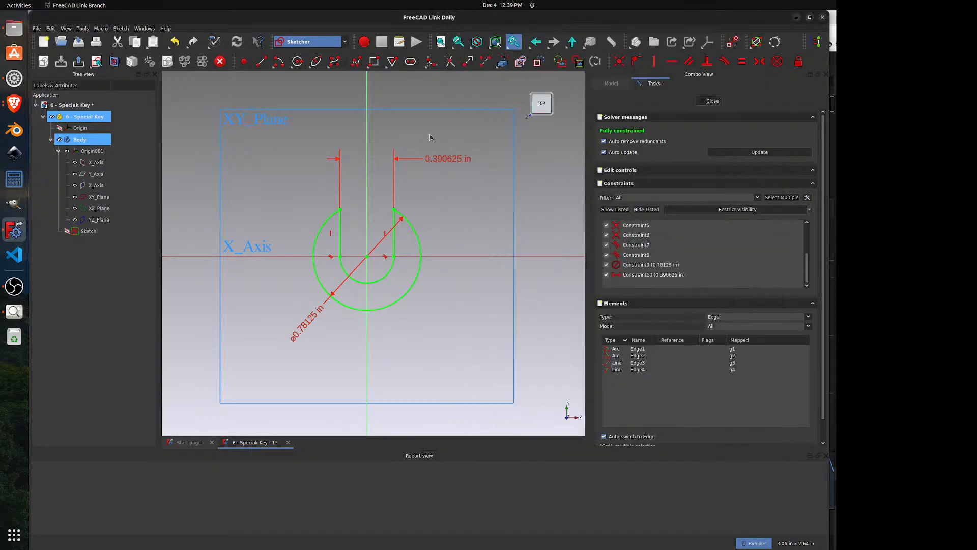
pyautogui.click(709, 101)
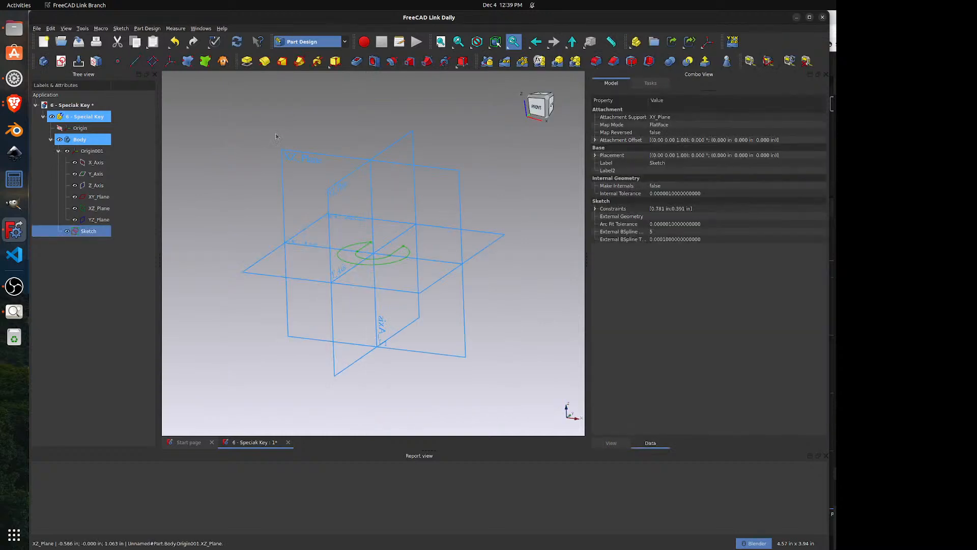
pyautogui.click(248, 62)
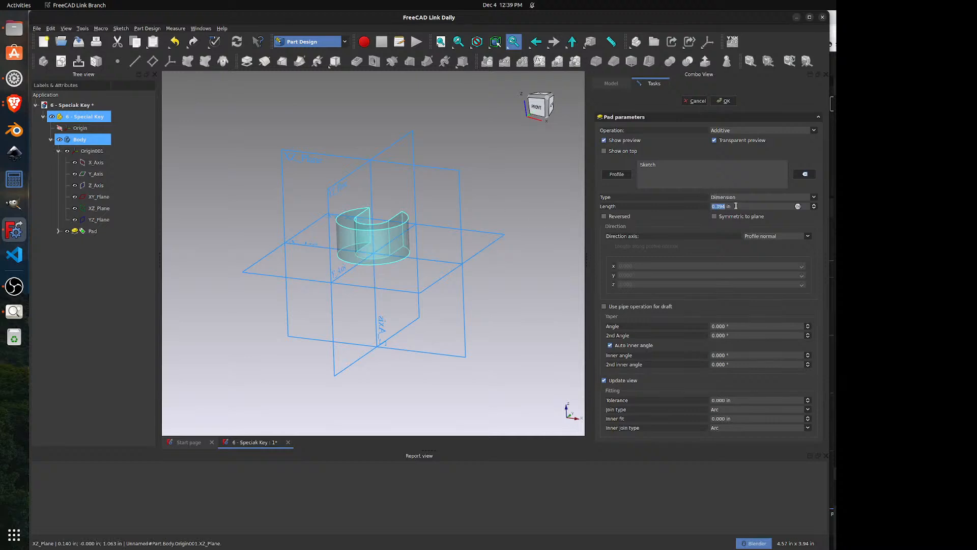
pyautogui.moveTo(738, 205); pyautogui.dragTo(710, 206)
pyautogui.write('1235')
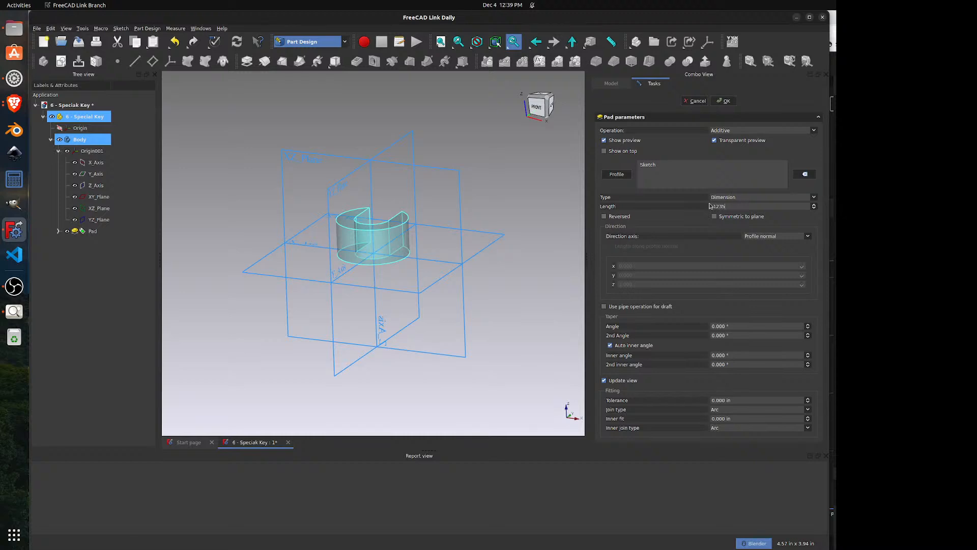
pyautogui.press('Return')
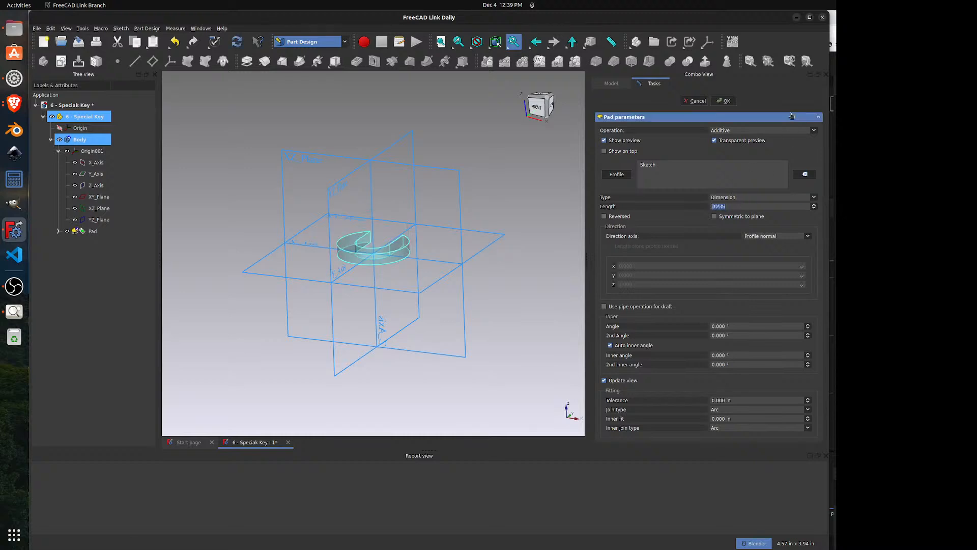
pyautogui.click(723, 101)
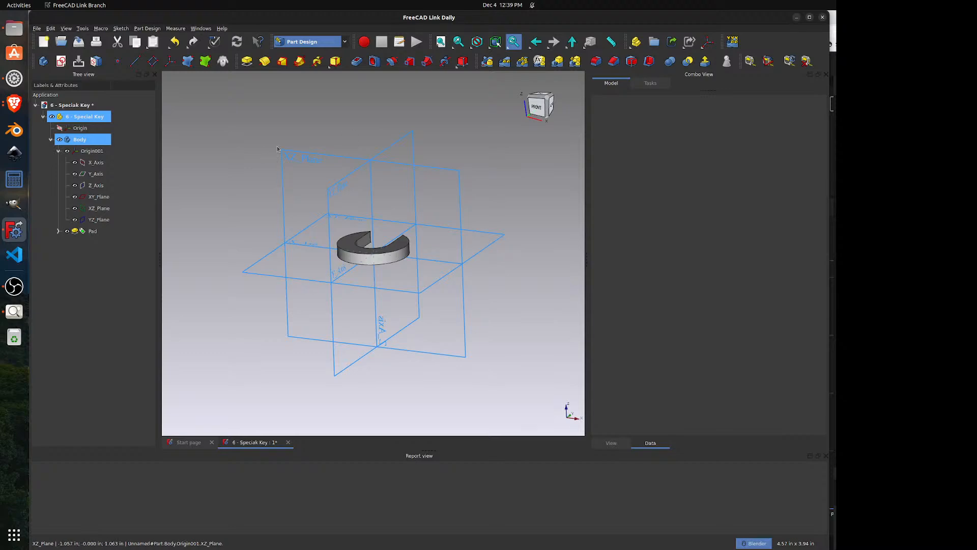
# - Compare the padded Special Key with its reference drawing
pyautogui.moveTo(274, 148); pyautogui.dragTo(447, 137, button='middle')
pyautogui.click(11, 317)
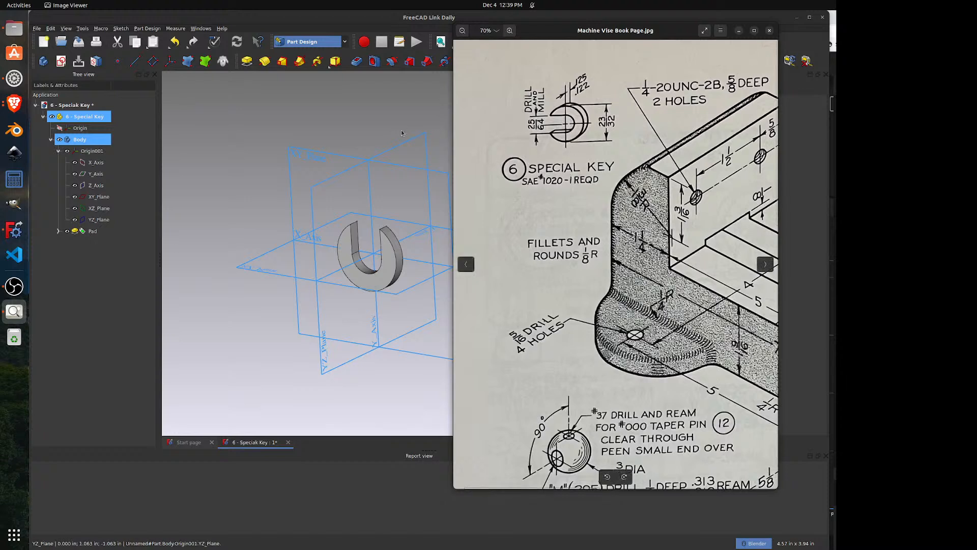
pyautogui.moveTo(346, 134); pyautogui.dragTo(355, 141, button='middle')
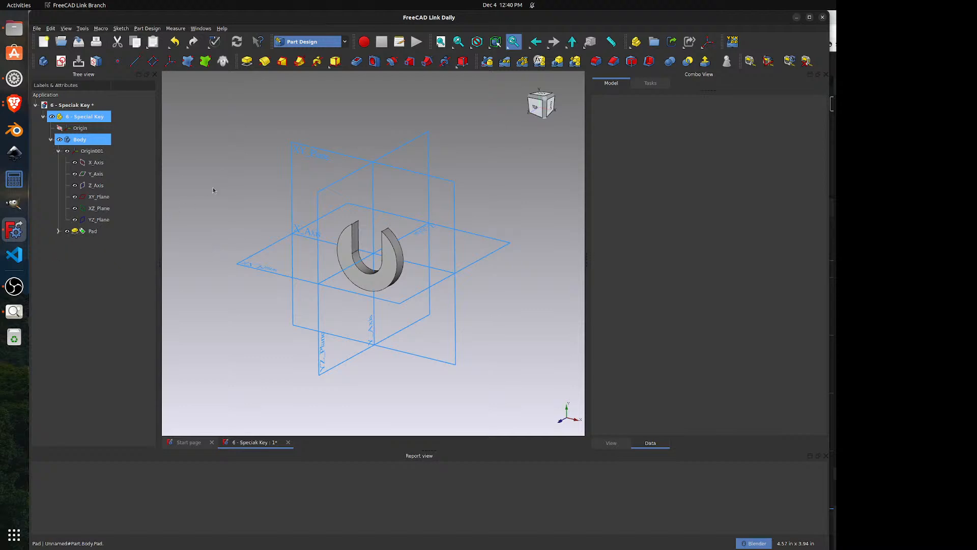
# - Review the pad's properties and the sketch's dimensional constraints, and open the sketch to inspect its dimensions before closing it
pyautogui.click(75, 232)
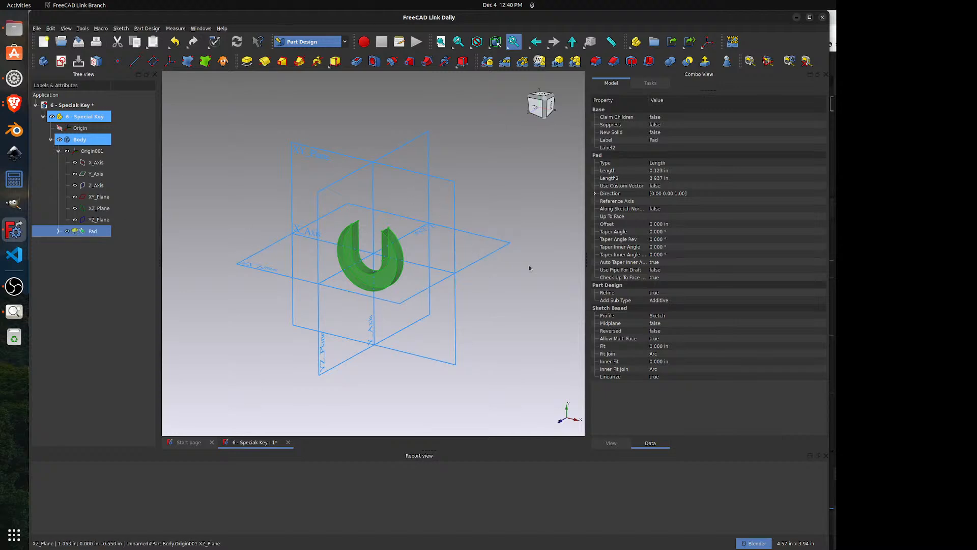
pyautogui.click(58, 231)
pyautogui.click(94, 243)
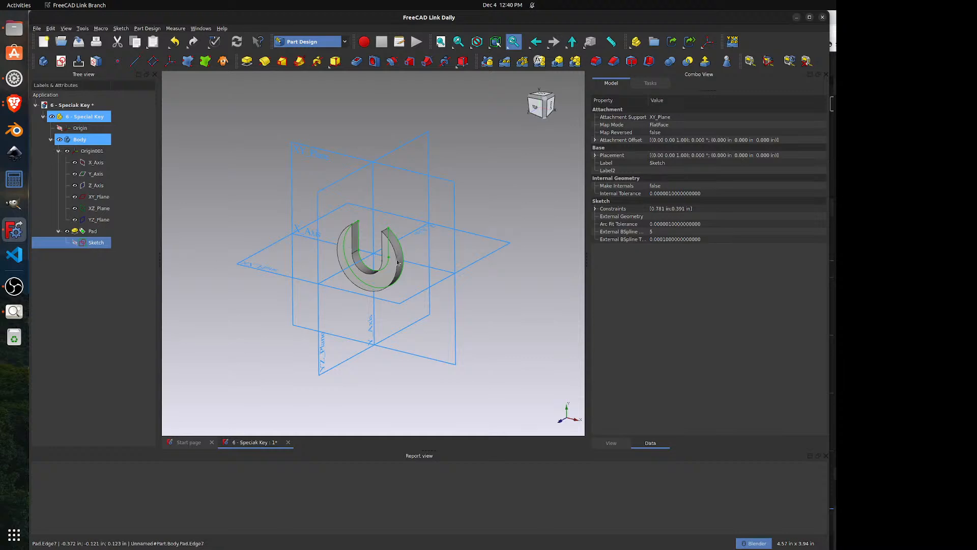
pyautogui.click(595, 208)
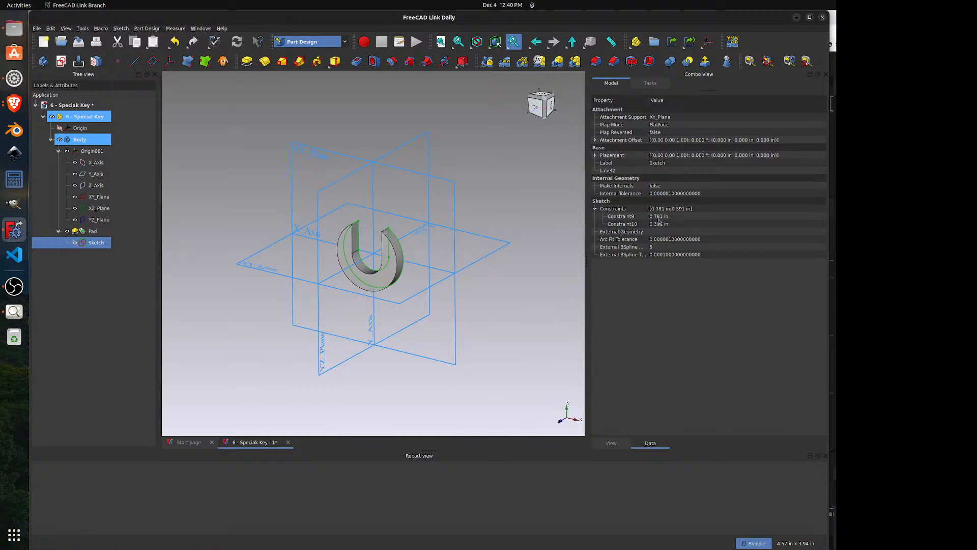
pyautogui.rightClick(84, 241)
pyautogui.click(92, 247)
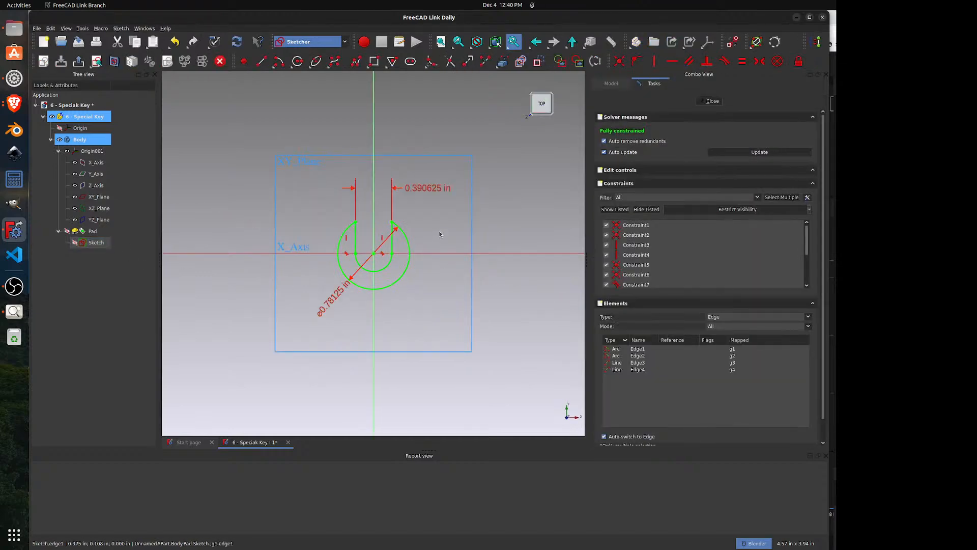
pyautogui.click(711, 101)
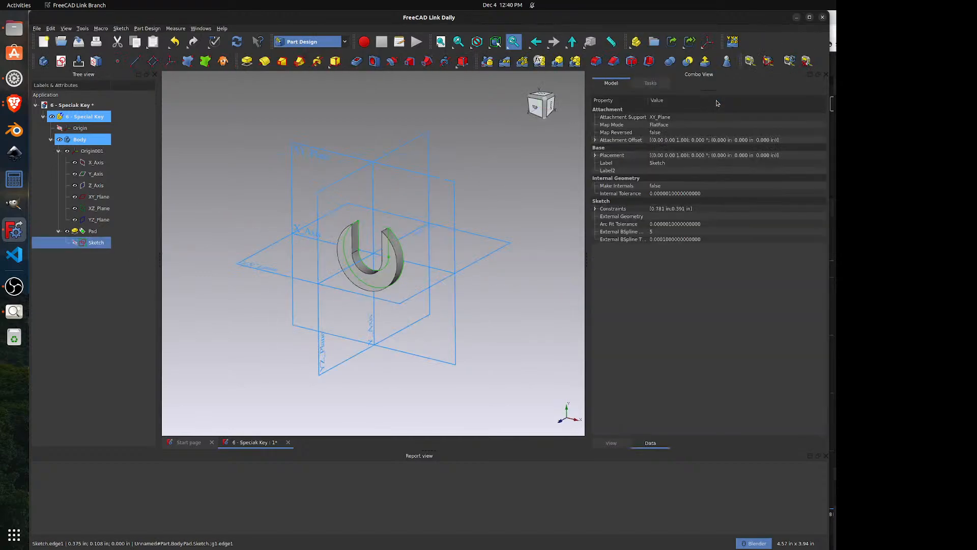
# - Hide the origin planes of the Special Key's body and save the document
pyautogui.click(459, 148)
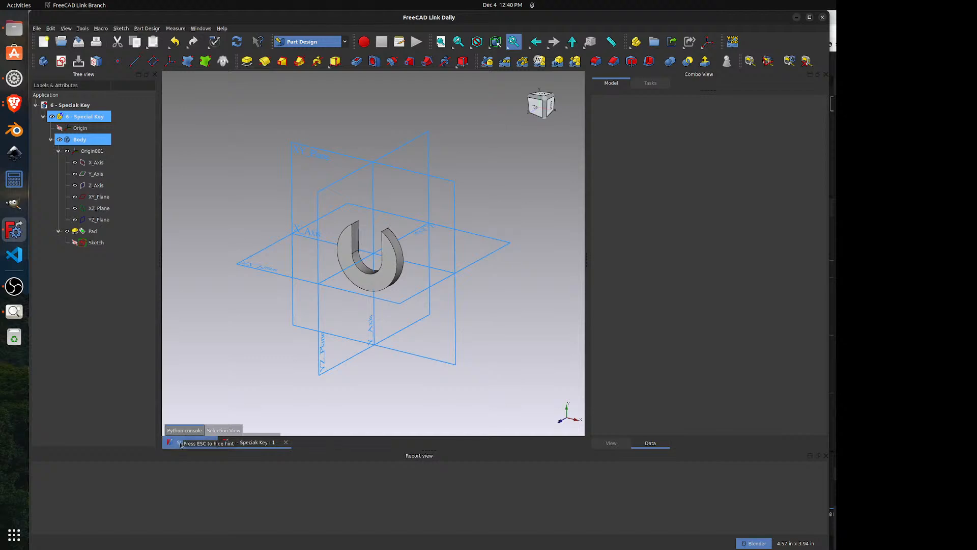
pyautogui.click(67, 151)
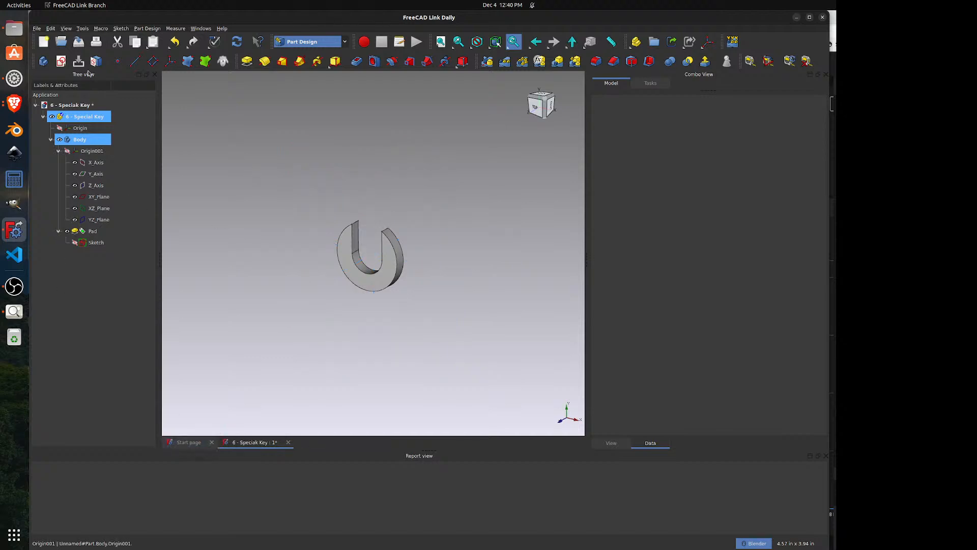
pyautogui.click(79, 42)
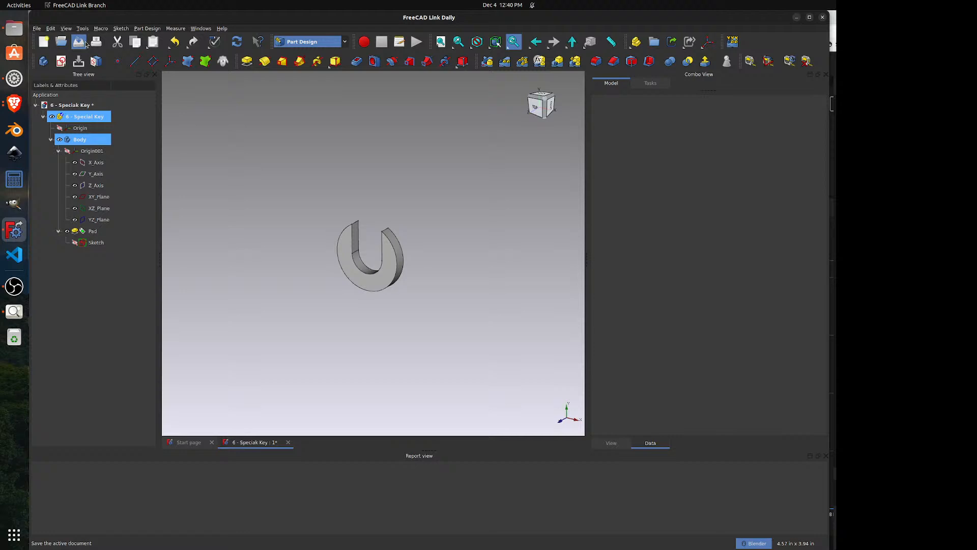
# - Create a new empty document and locate the Jaw Plate on the reference drawing
pyautogui.click(192, 442)
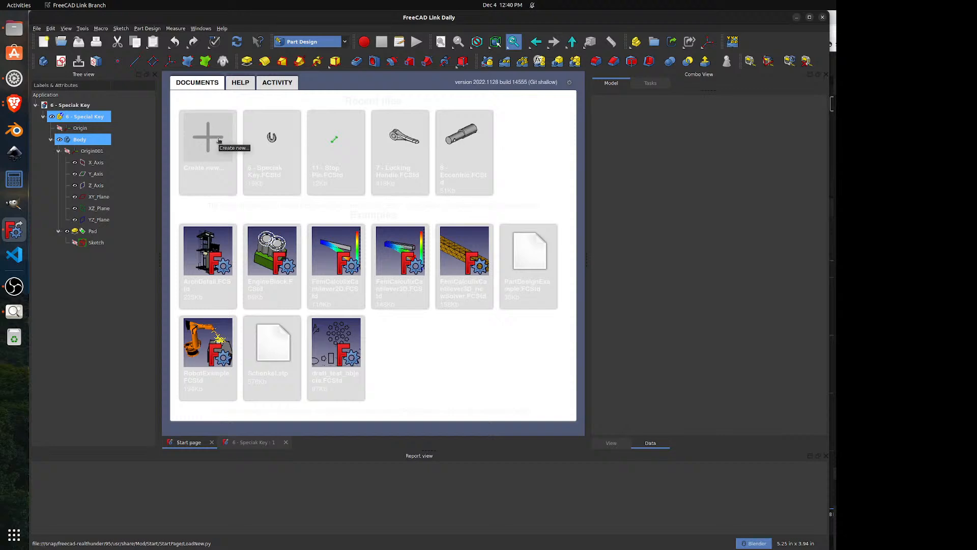
pyautogui.click(210, 143)
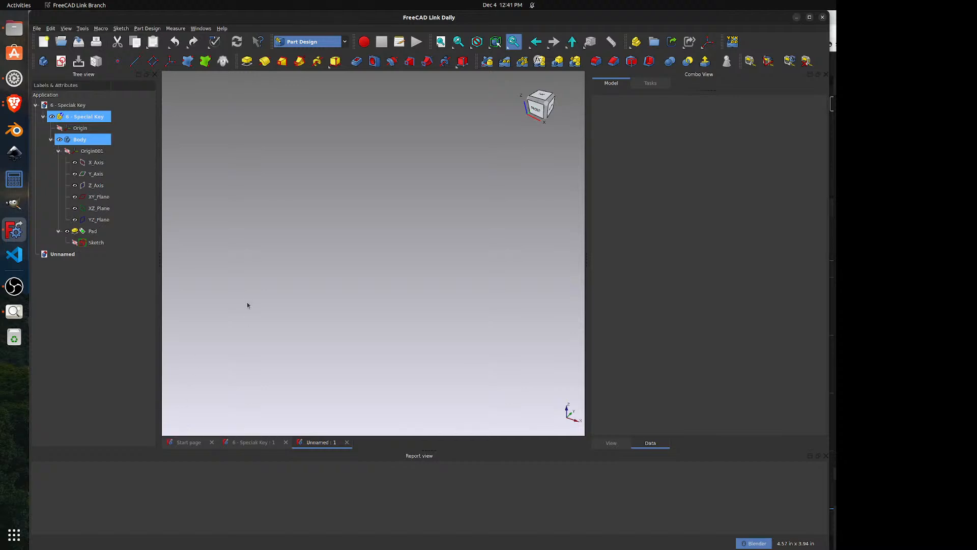
pyautogui.click(15, 312)
pyautogui.scroll(3, 548, 261)
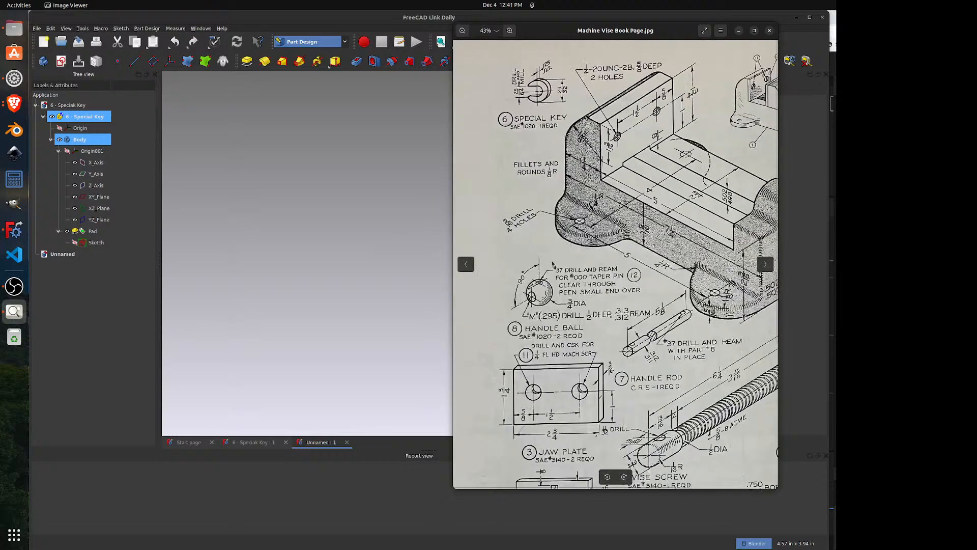
pyautogui.scroll(-3, 553, 264)
pyautogui.scroll(6, 524, 391)
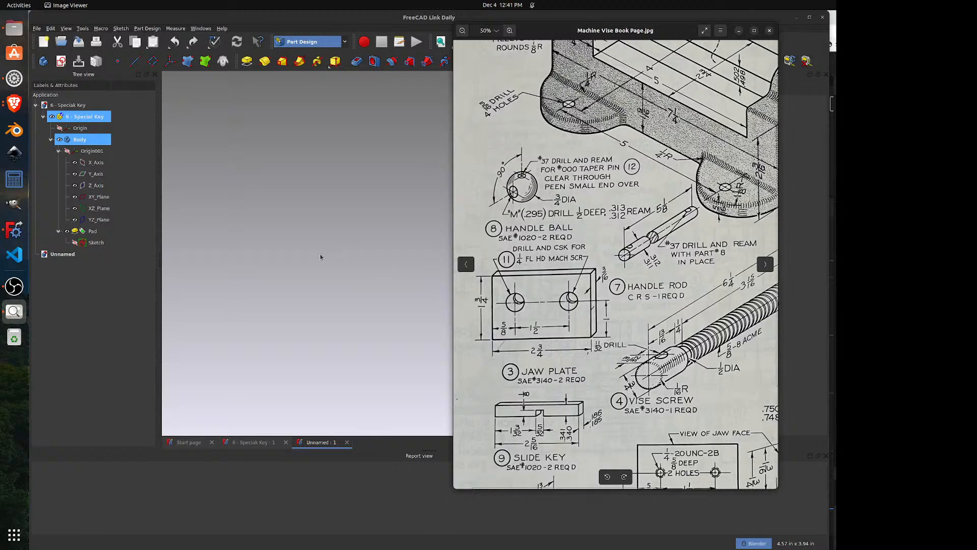
pyautogui.click(306, 264)
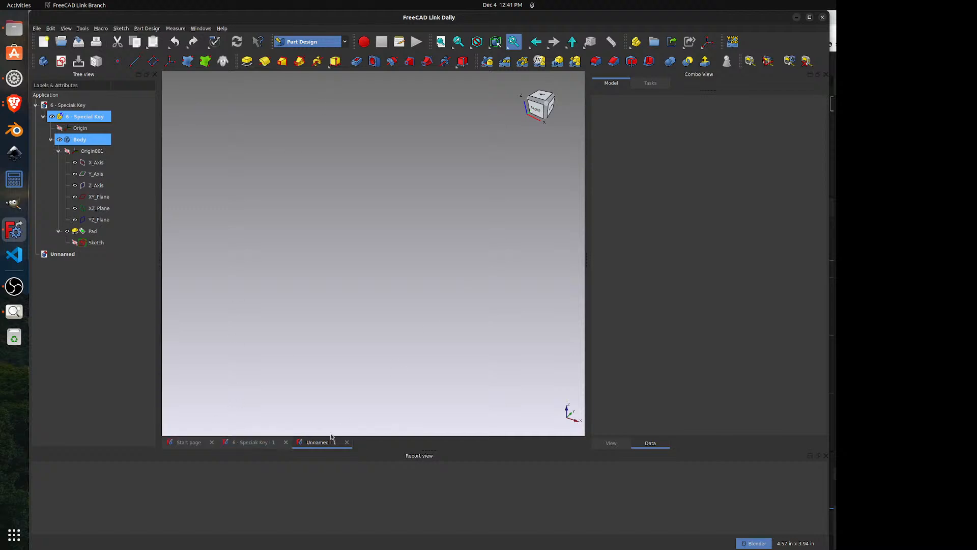
# - Add a part containing a new body to the unnamed document and rename the part 3 - Jaw Plate
pyautogui.click(636, 41)
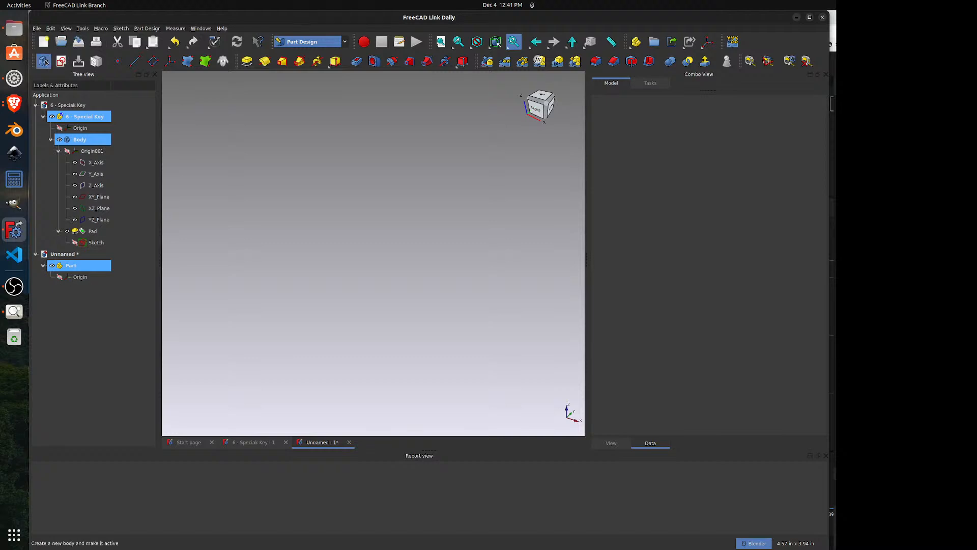
pyautogui.click(43, 61)
pyautogui.click(71, 267)
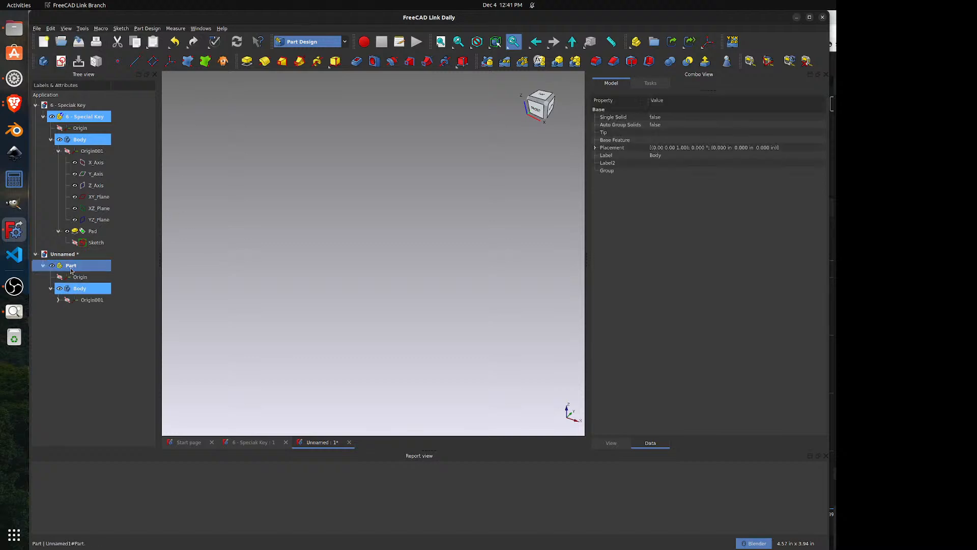
pyautogui.click(70, 268)
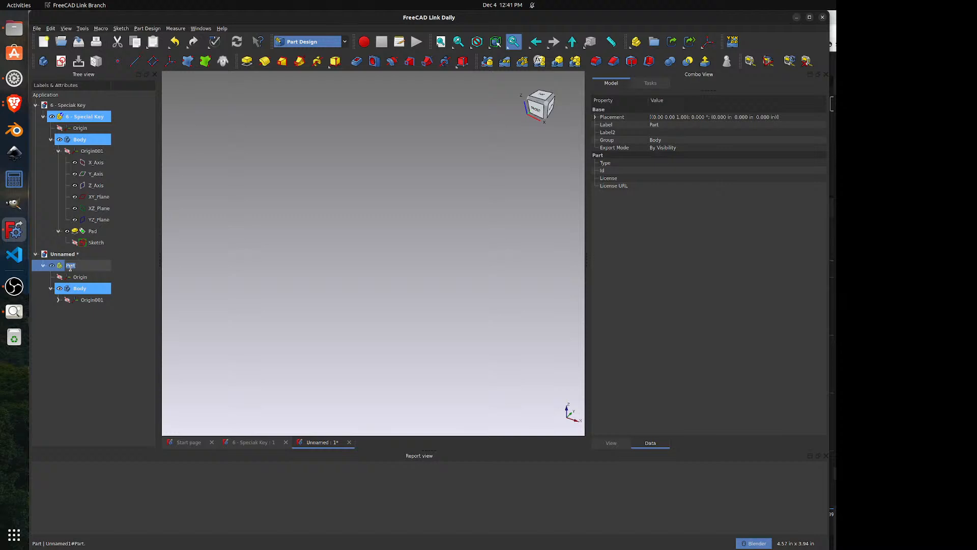
pyautogui.write('3 " Jaw Plate')
# - Save the new document as 3 - Jaw Plate in the Machine Vise folder
pyautogui.click(15, 312)
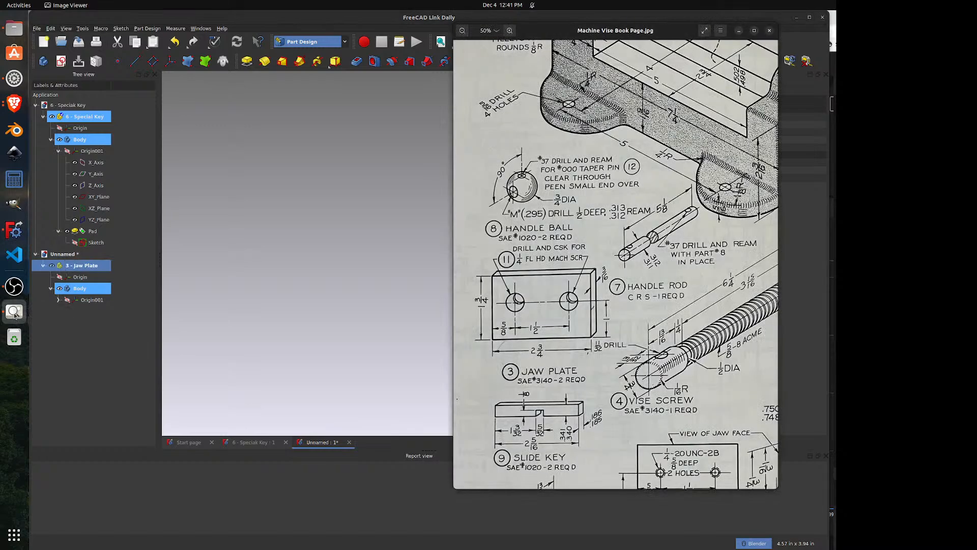
pyautogui.click(85, 265)
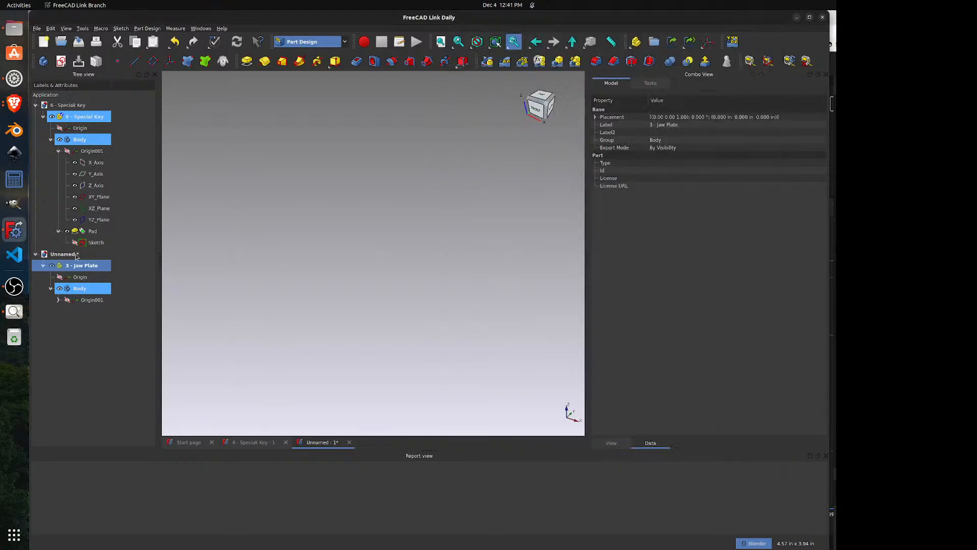
pyautogui.click(66, 254)
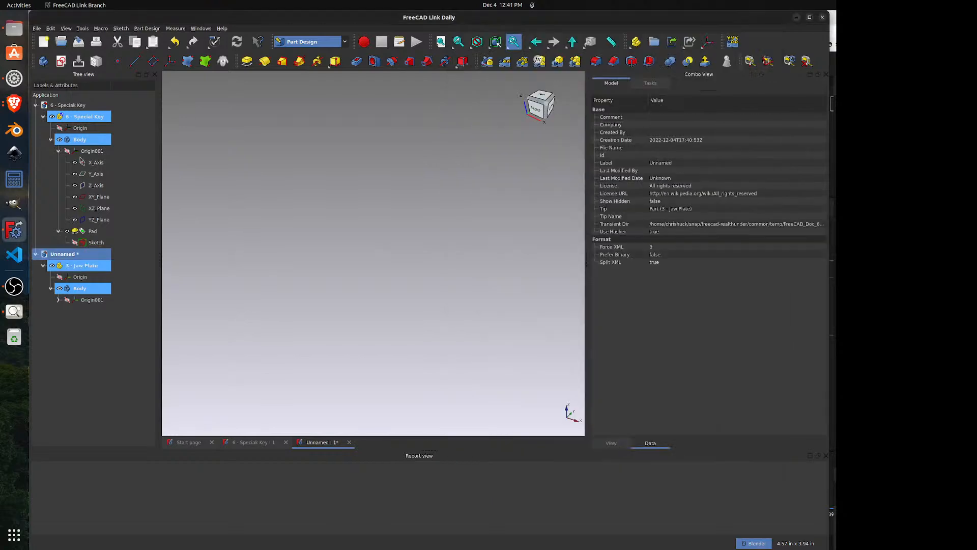
pyautogui.click(79, 41)
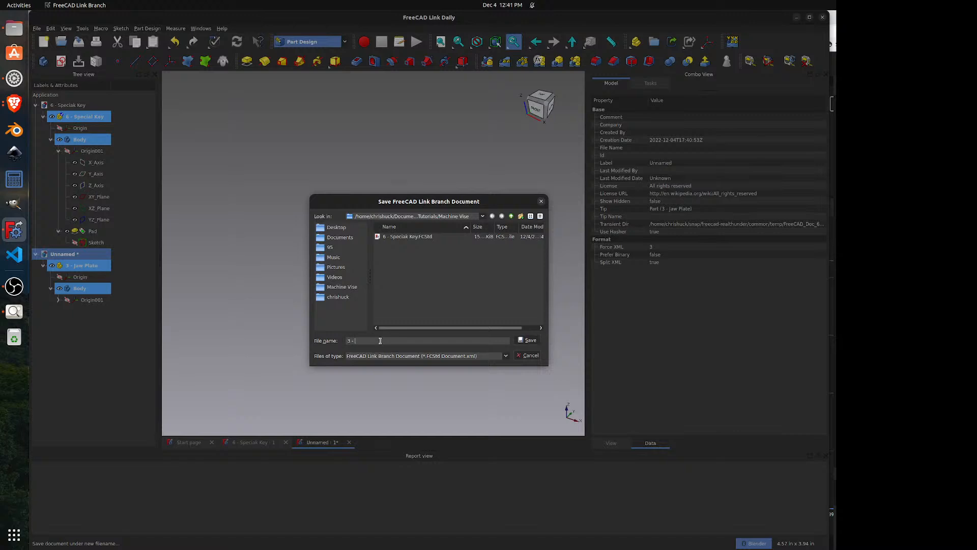
pyautogui.write('3 - Jaw Plate')
pyautogui.click(530, 340)
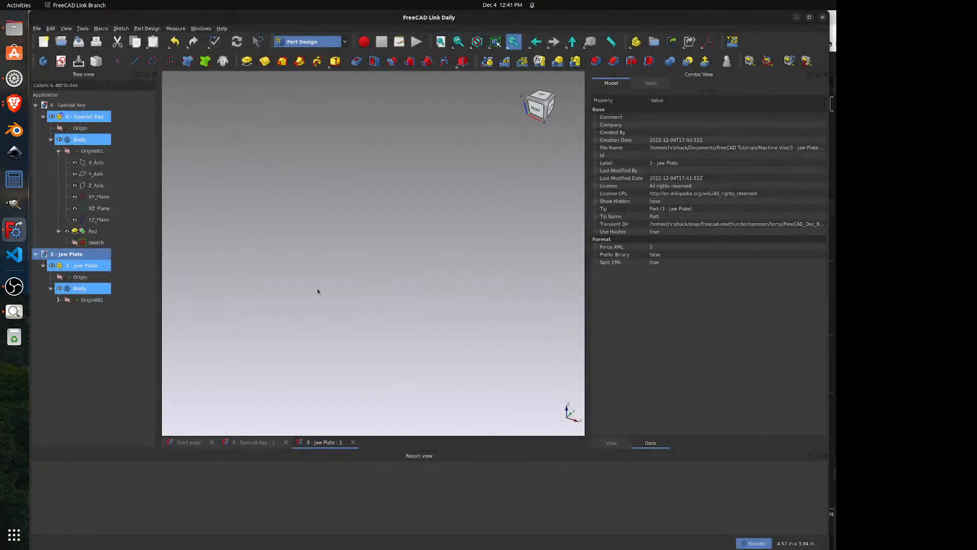
# - Examine the Jaw Plate's outline, thickness and hole dimensions in the reference drawing
pyautogui.click(15, 311)
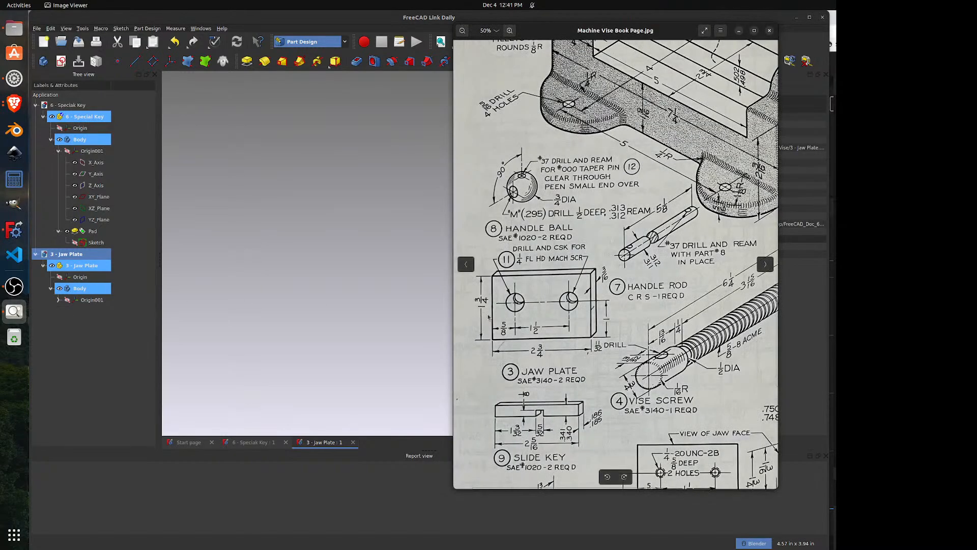
pyautogui.scroll(1, 489, 317)
pyautogui.scroll(3, 488, 317)
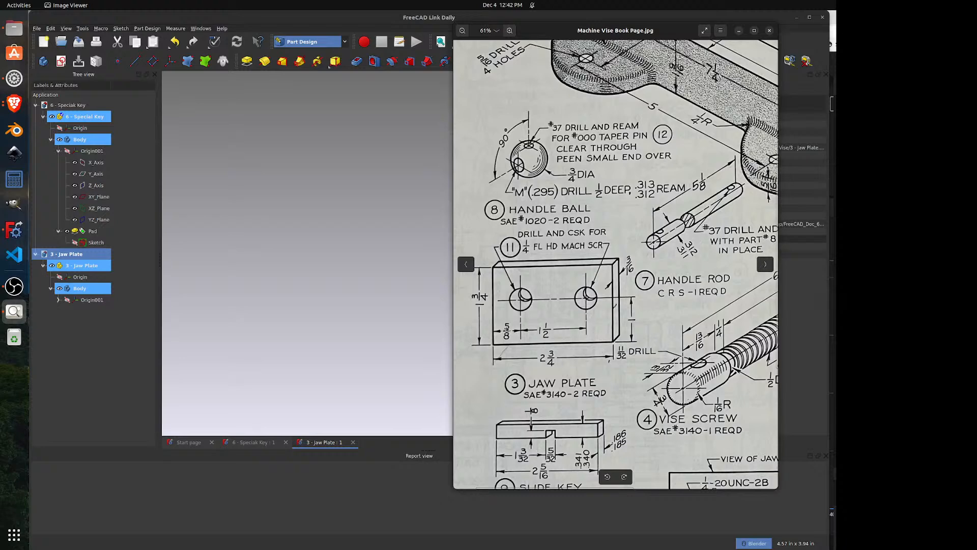
pyautogui.click(378, 252)
# - Create a sketch on the body's XZ plane and draw a rectangle about 1.58 by 0.90 in with its base on the horizontal axis
pyautogui.click(78, 288)
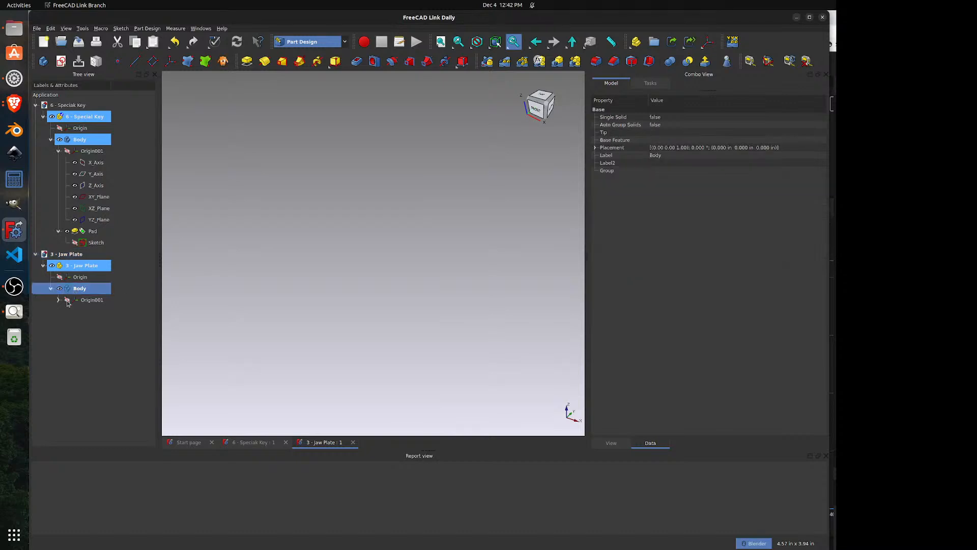
pyautogui.click(67, 300)
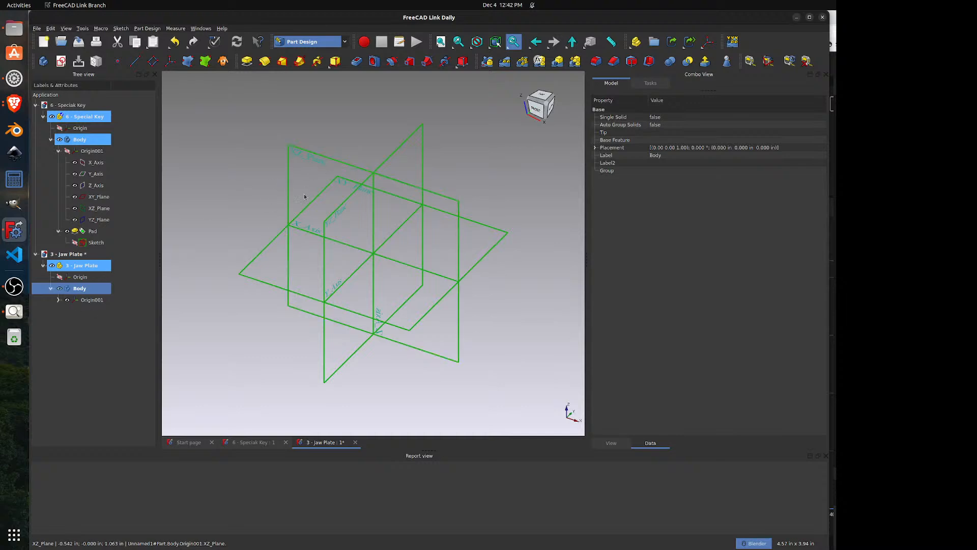
pyautogui.click(321, 157)
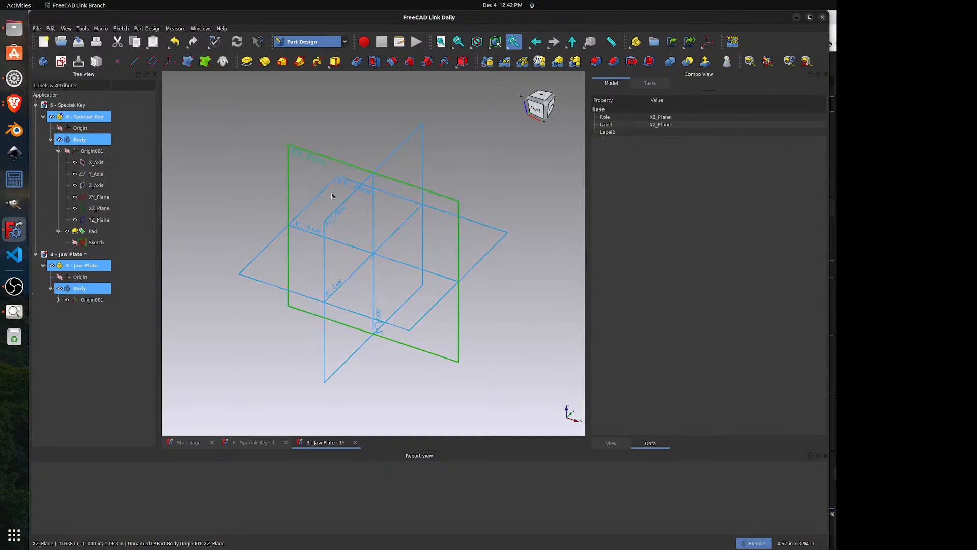
pyautogui.click(61, 61)
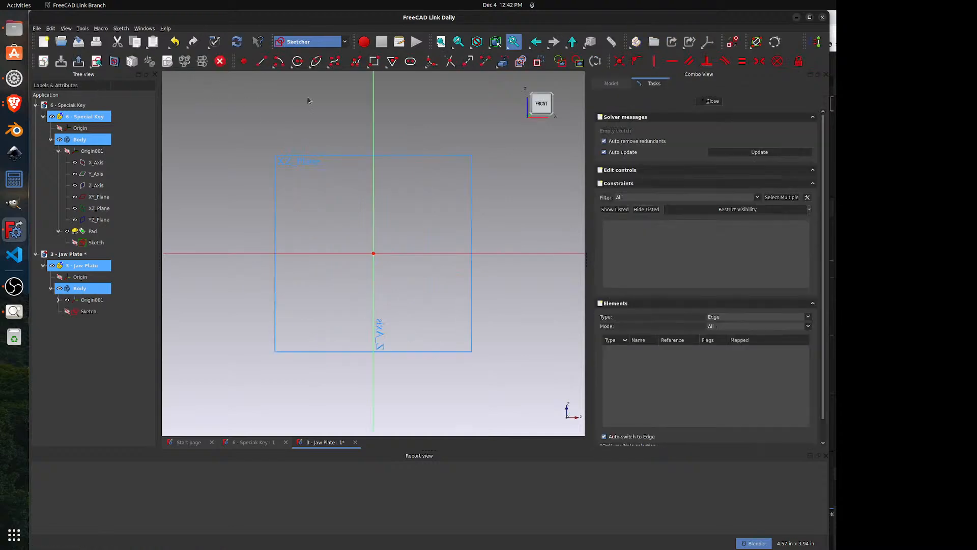
pyautogui.click(374, 61)
pyautogui.click(304, 253)
pyautogui.click(450, 170)
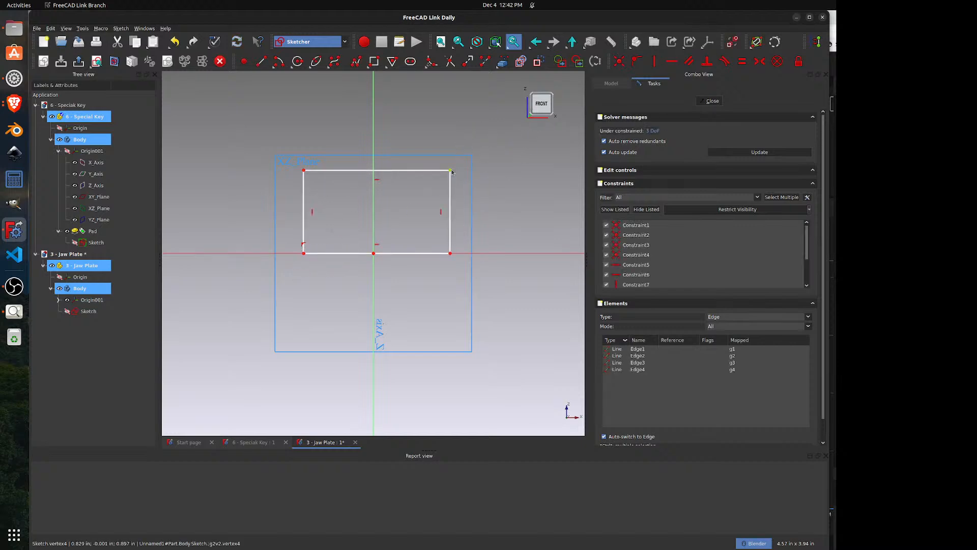
# - Make the rectangle's two upper corners symmetric about the vertical axis
pyautogui.click(450, 170)
pyautogui.click(304, 170)
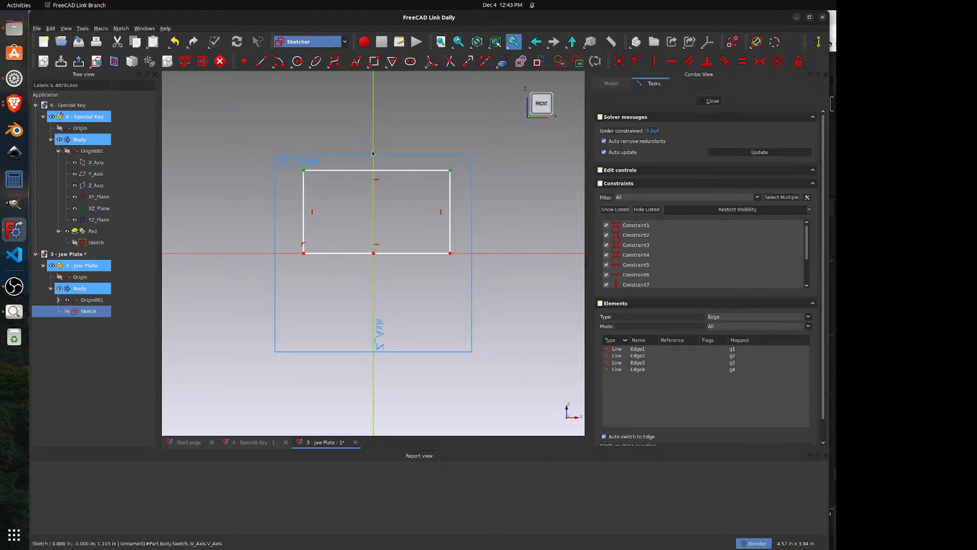
pyautogui.click(759, 63)
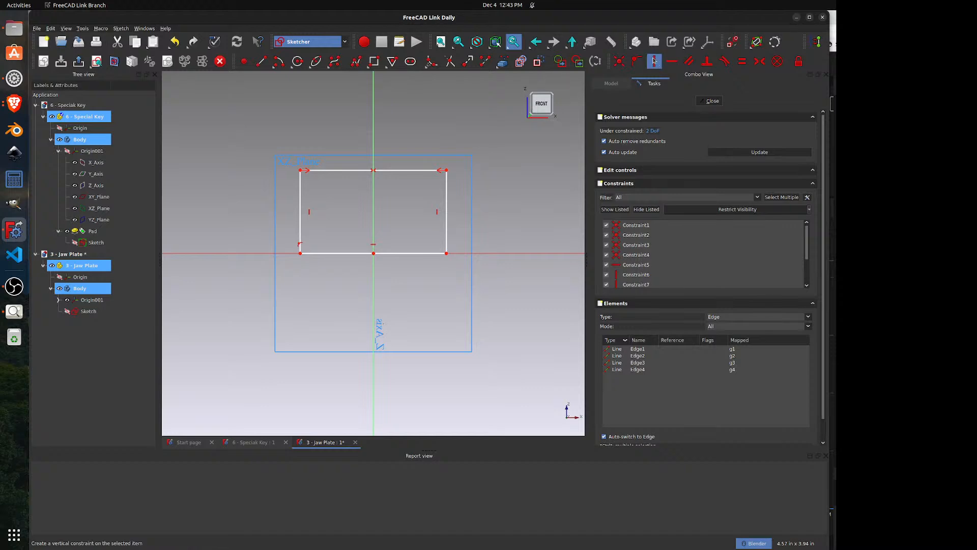
# - Dimension the rectangle's width and height at their drawn values and place both dimensions clear of the outline
pyautogui.click(827, 63)
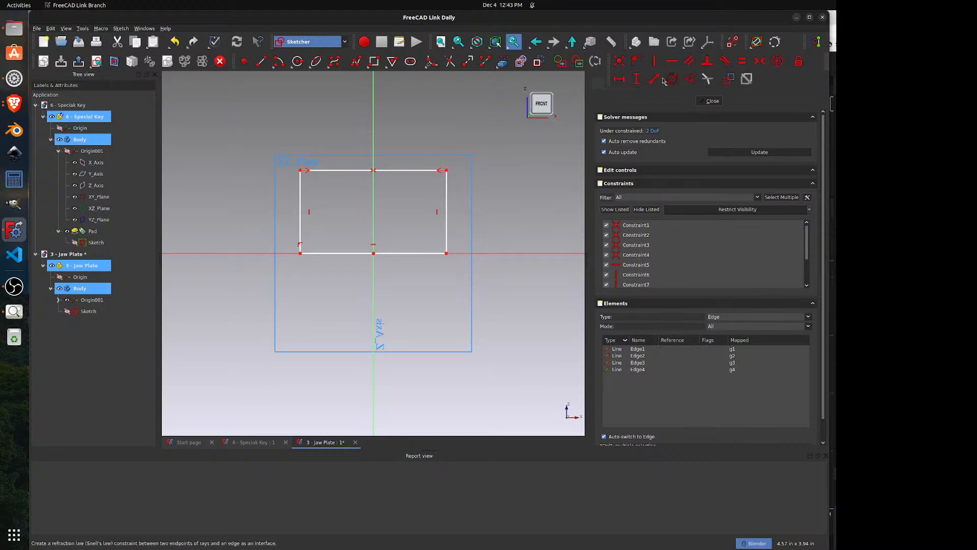
pyautogui.click(619, 80)
pyautogui.click(408, 170)
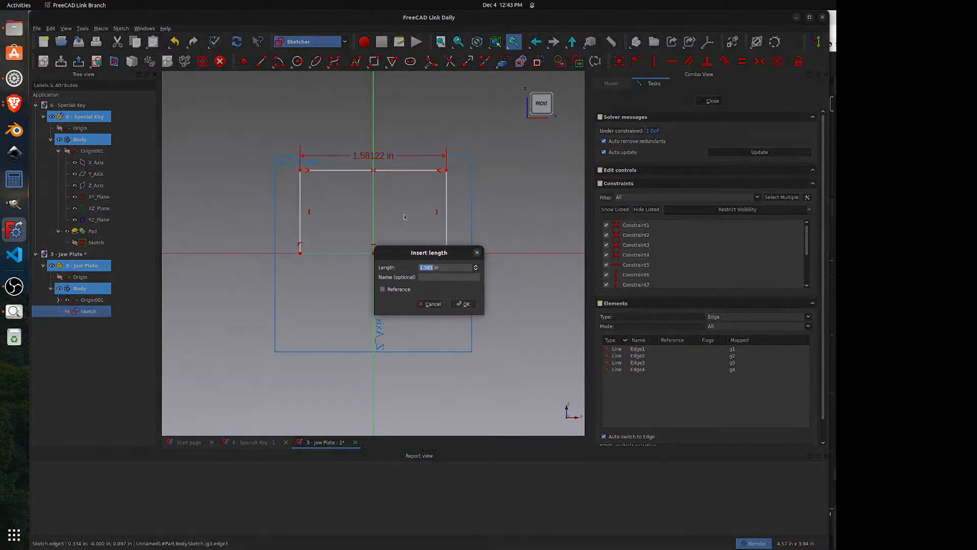
pyautogui.click(463, 303)
pyautogui.click(827, 63)
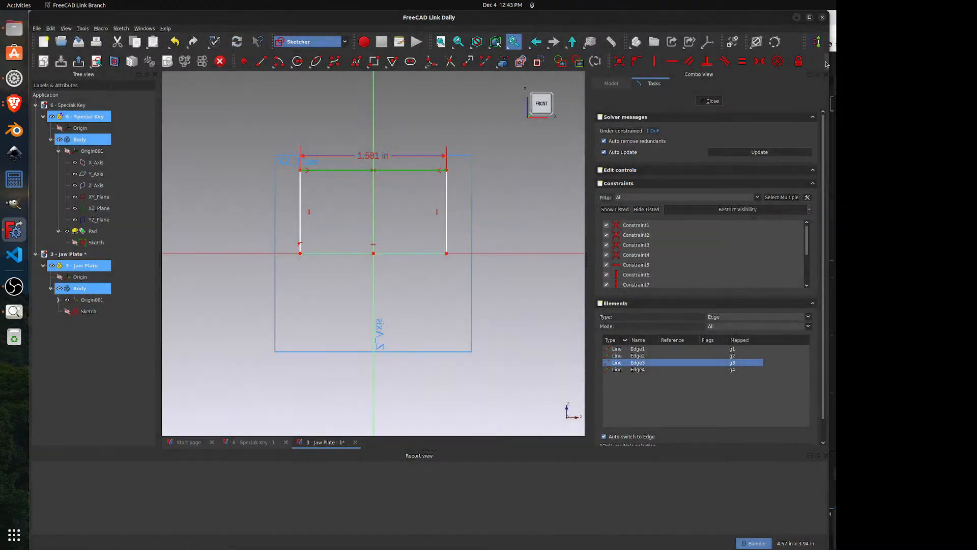
pyautogui.click(637, 80)
pyautogui.click(446, 197)
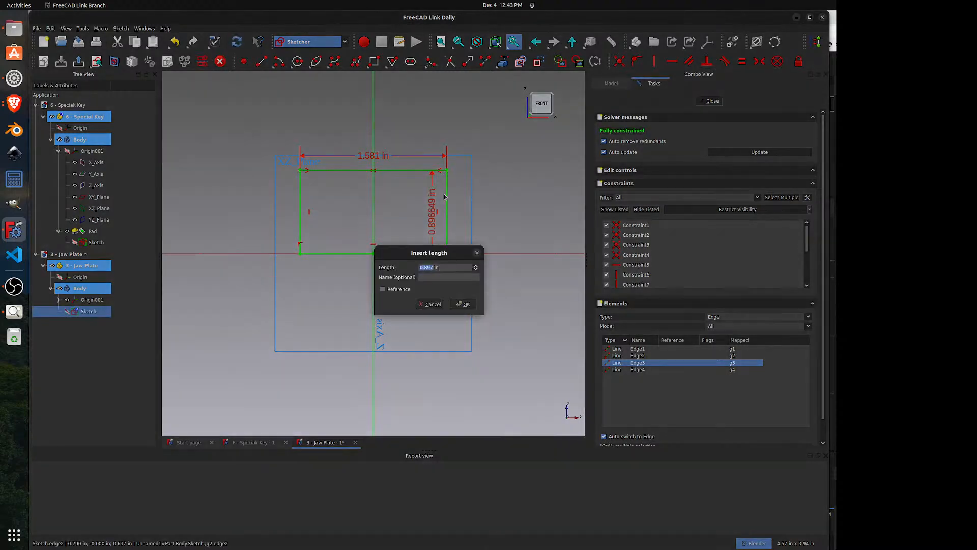
pyautogui.click(463, 304)
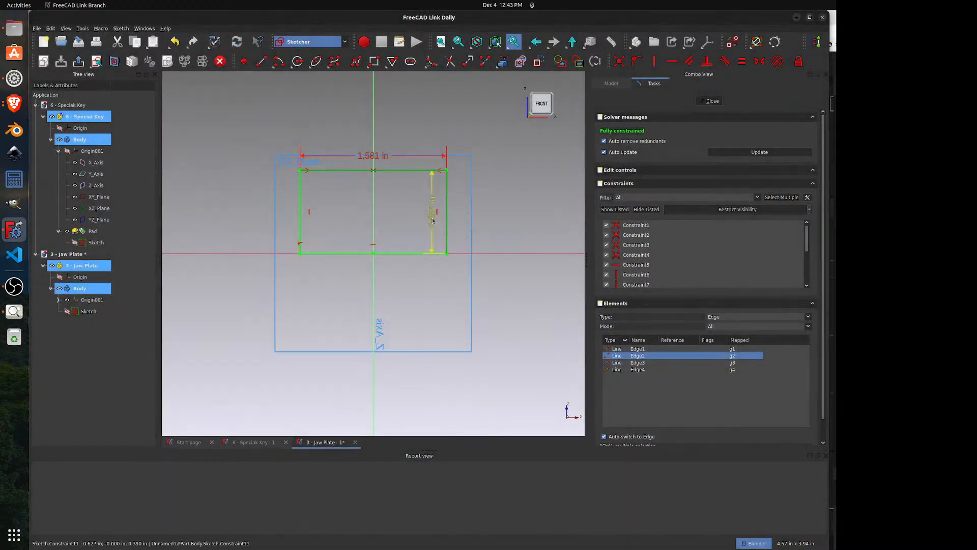
pyautogui.moveTo(431, 223); pyautogui.dragTo(504, 220)
pyautogui.moveTo(379, 157); pyautogui.dragTo(379, 137)
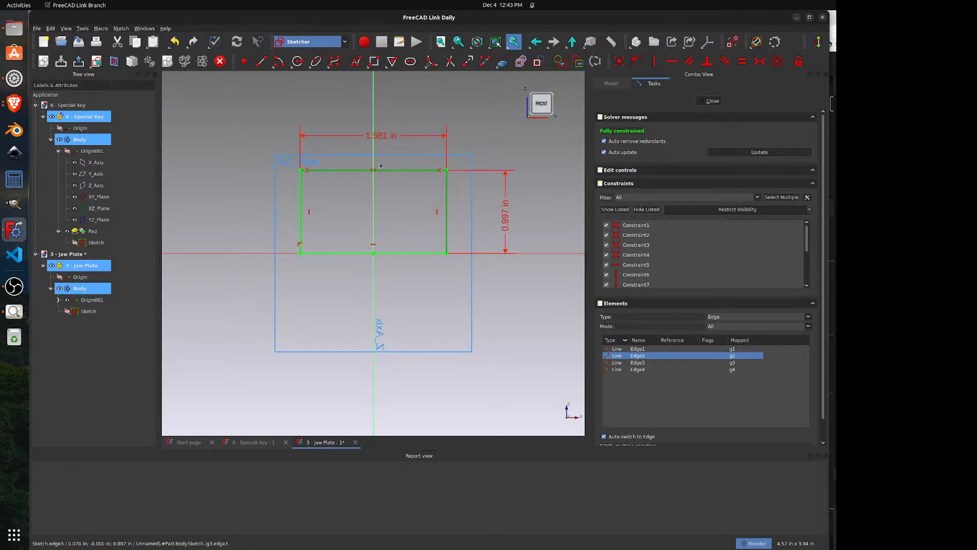
# - Check the Jaw Plate's width on the reference drawing and set the rectangle's width to 2.75 in
pyautogui.click(14, 311)
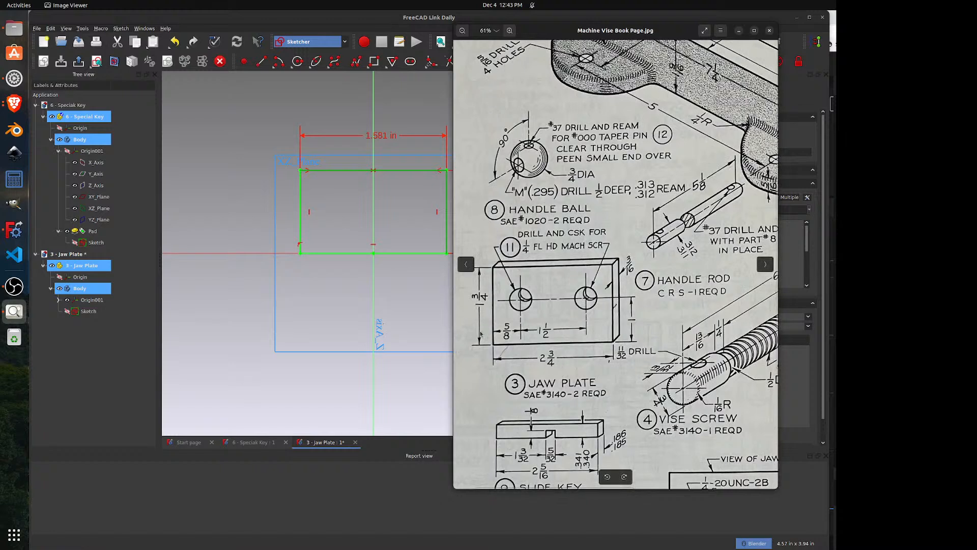
pyautogui.click(425, 290)
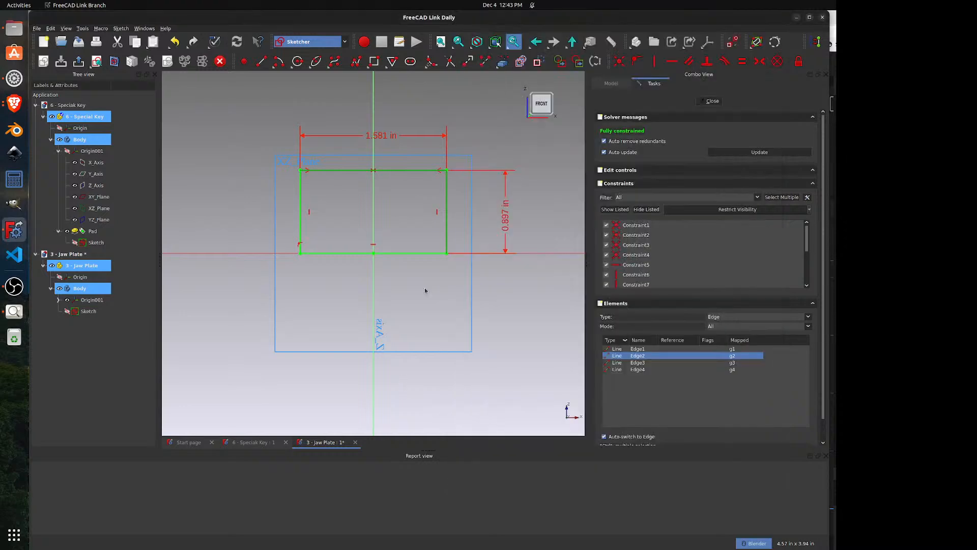
pyautogui.doubleClick(386, 136)
pyautogui.write('2.7')
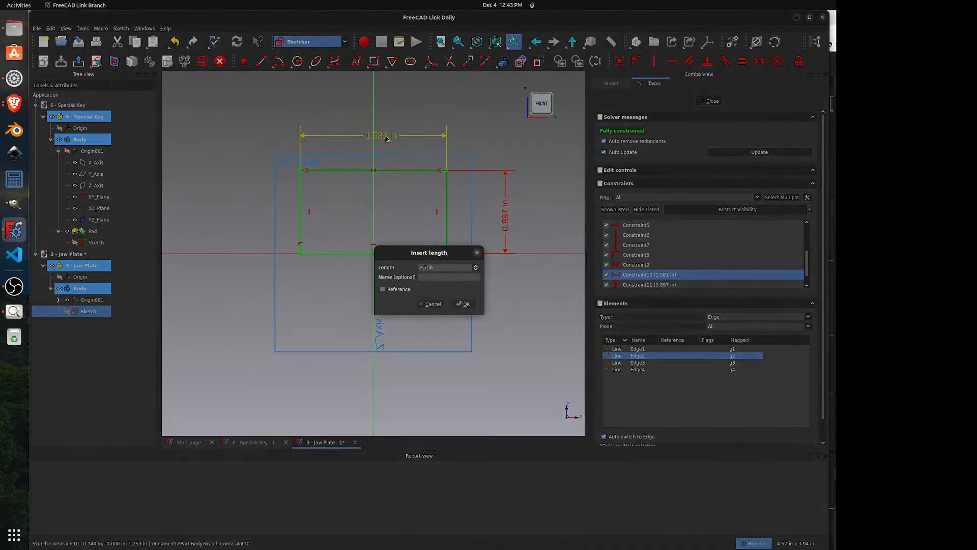
pyautogui.write('5')
pyautogui.press('Return')
# - Set the rectangle's height to 1.75 in
pyautogui.click(560, 220)
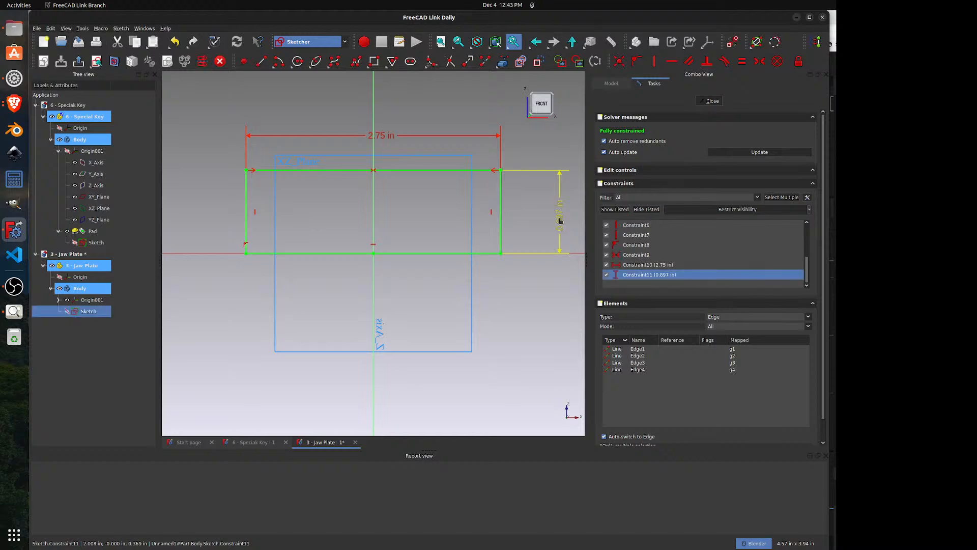
pyautogui.doubleClick(560, 221)
pyautogui.write('1.7')
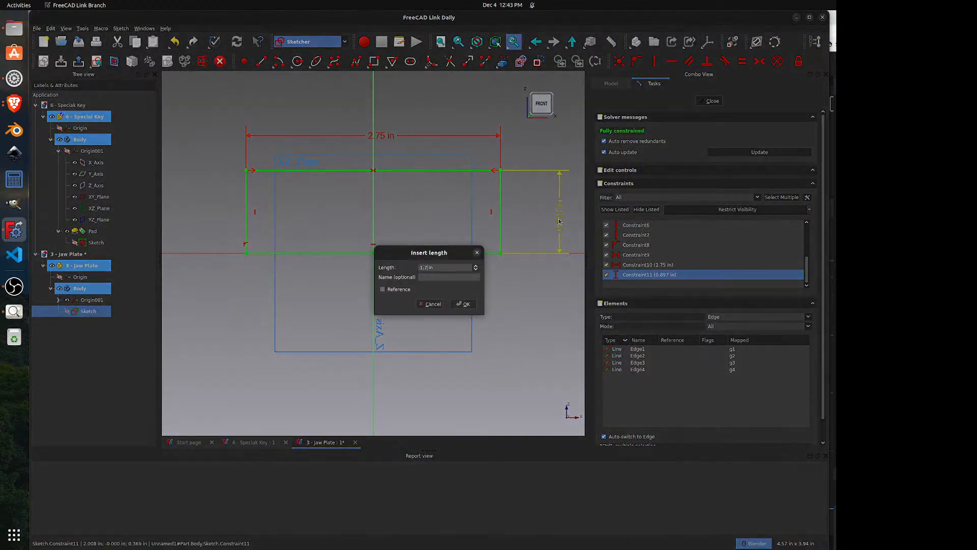
pyautogui.write('5')
pyautogui.press('Return')
pyautogui.scroll(-2, 399, 274)
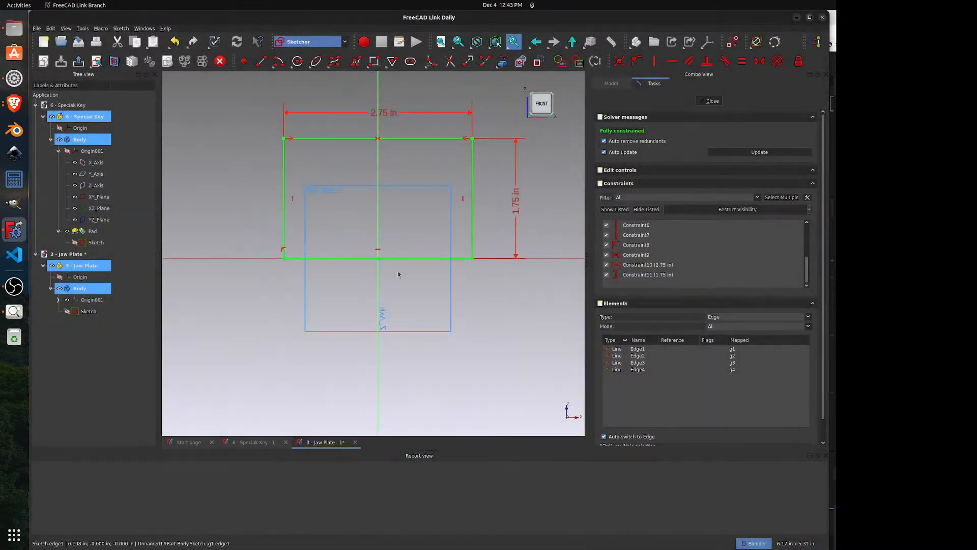
pyautogui.scroll(-2, 399, 274)
pyautogui.scroll(2, 472, 138)
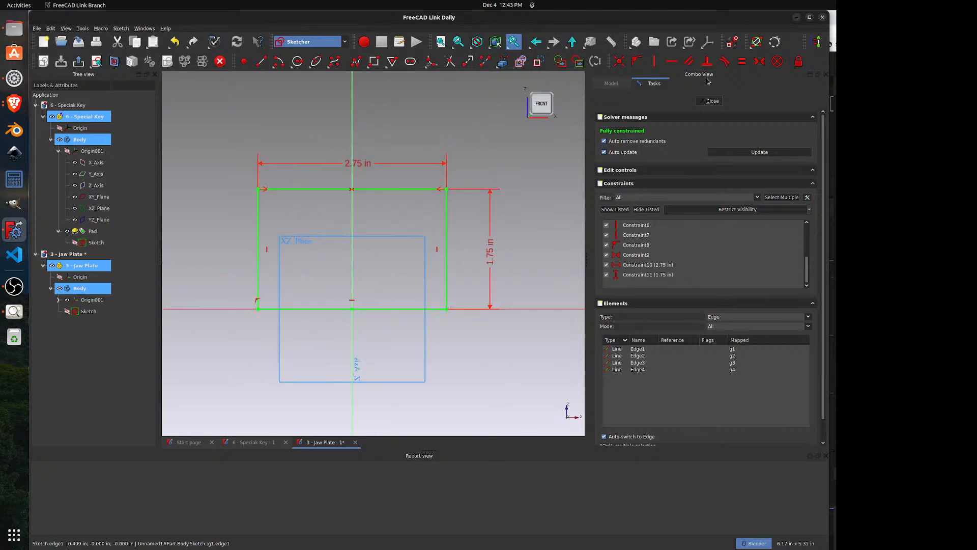
# - Close the rectangle sketch and hide the Jaw Plate body's origin planes
pyautogui.click(709, 102)
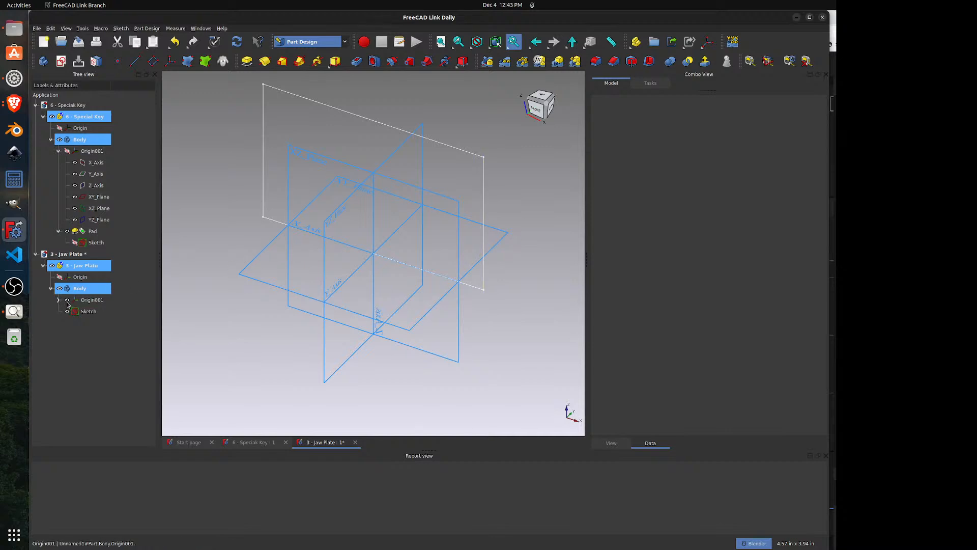
pyautogui.click(68, 300)
pyautogui.scroll(-3, 283, 282)
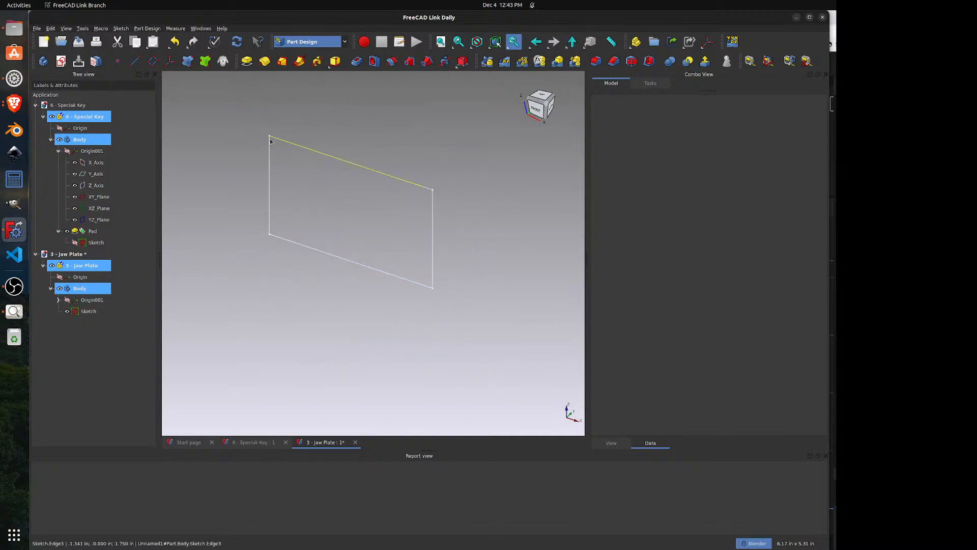
pyautogui.scroll(2, 270, 136)
# - Check the plate thickness on the reference drawing and pad the rectangle sketch 3/16 in the reversed direction
pyautogui.click(85, 311)
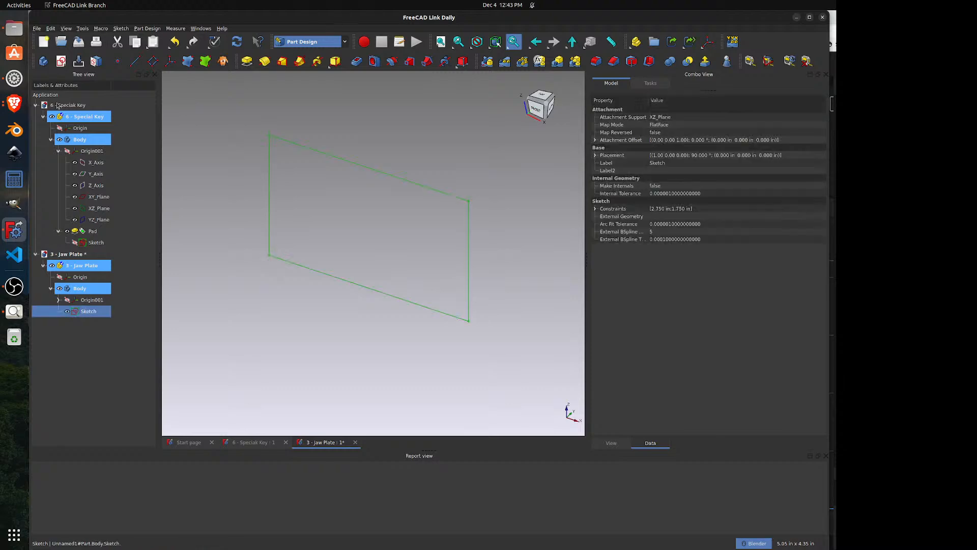
pyautogui.click(15, 311)
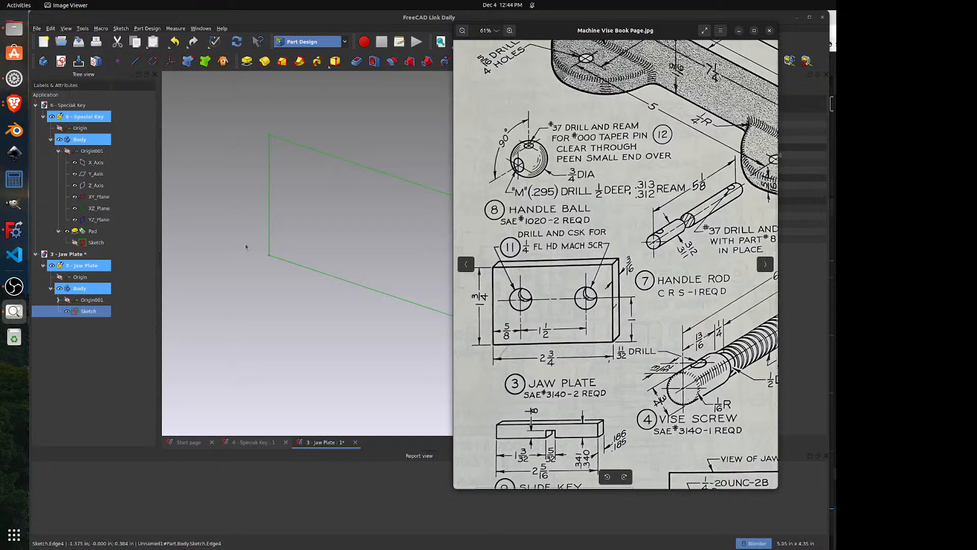
pyautogui.click(79, 315)
pyautogui.click(247, 61)
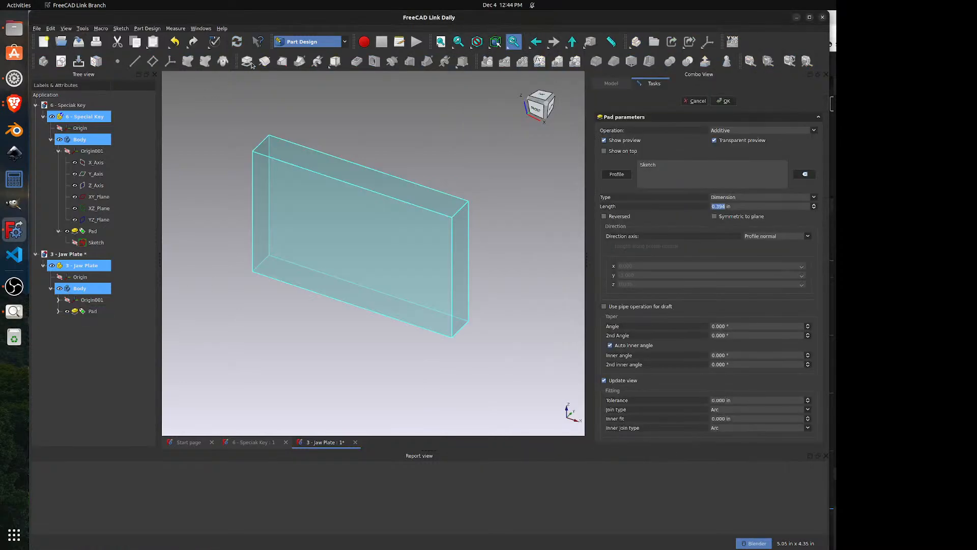
pyautogui.click(618, 217)
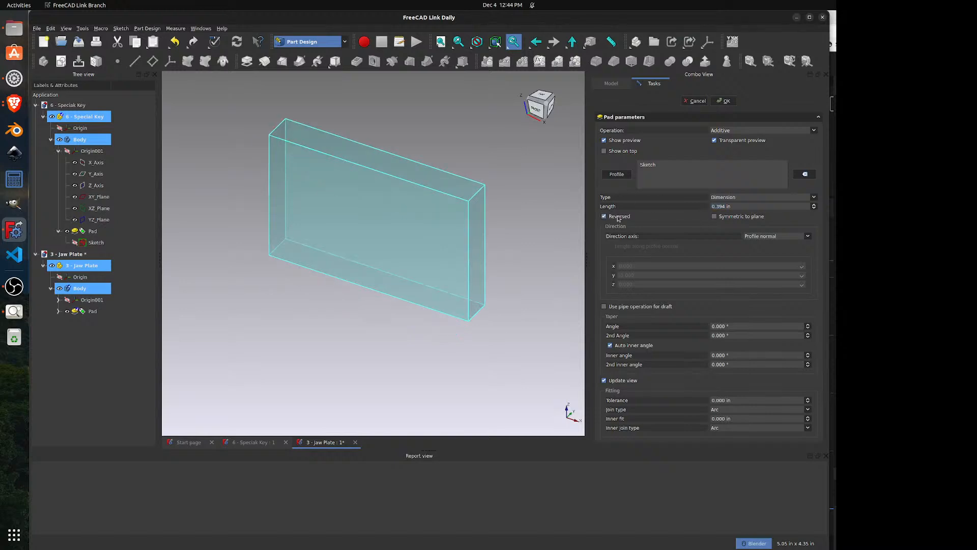
pyautogui.tripleClick(735, 206)
pyautogui.write('3/16')
pyautogui.press('Return')
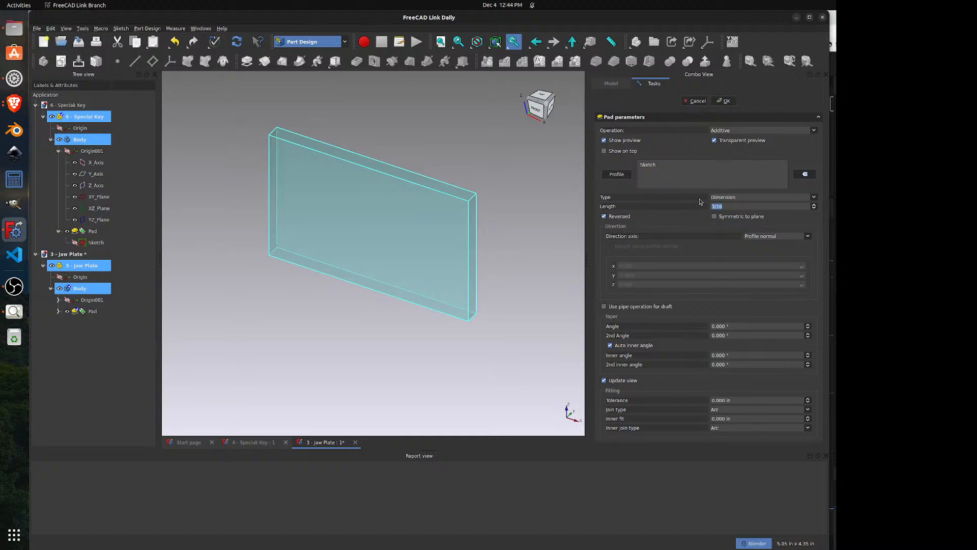
pyautogui.click(726, 101)
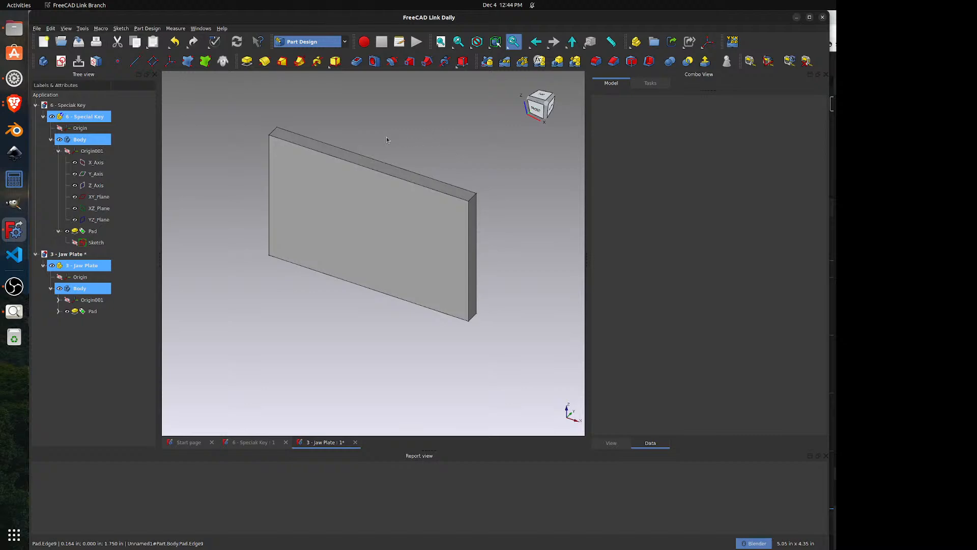
# - Check the hole layout on the reference drawing and create a new sketch on the plate's front face
pyautogui.click(15, 311)
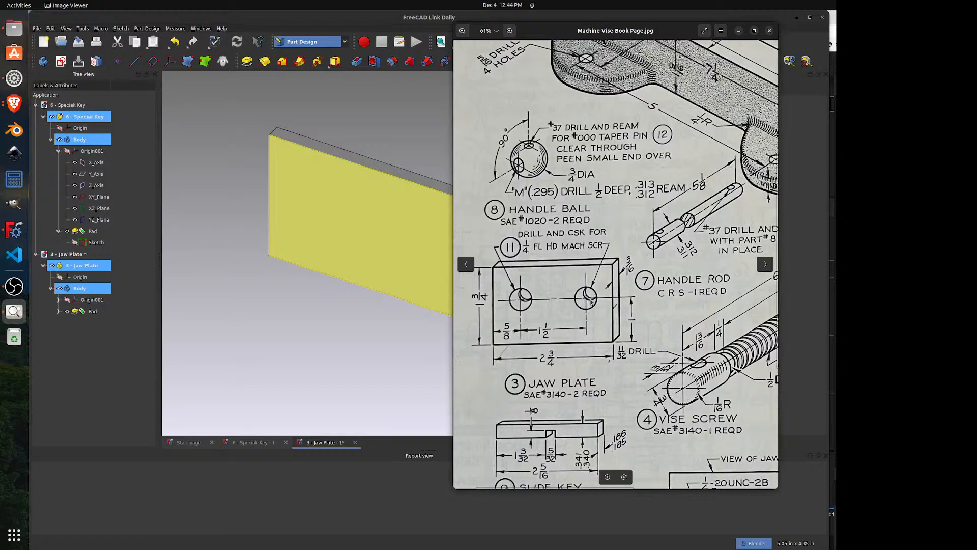
pyautogui.click(336, 309)
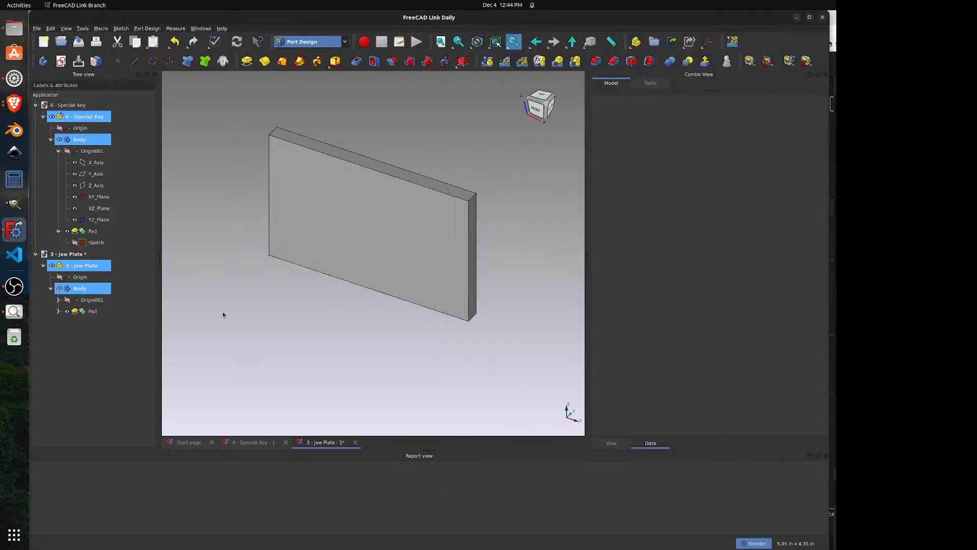
pyautogui.click(336, 197)
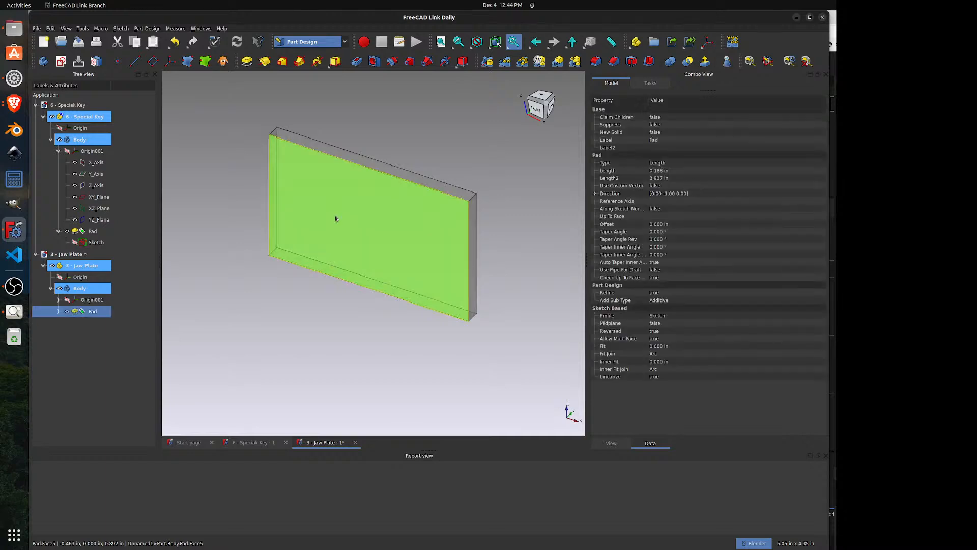
pyautogui.click(61, 62)
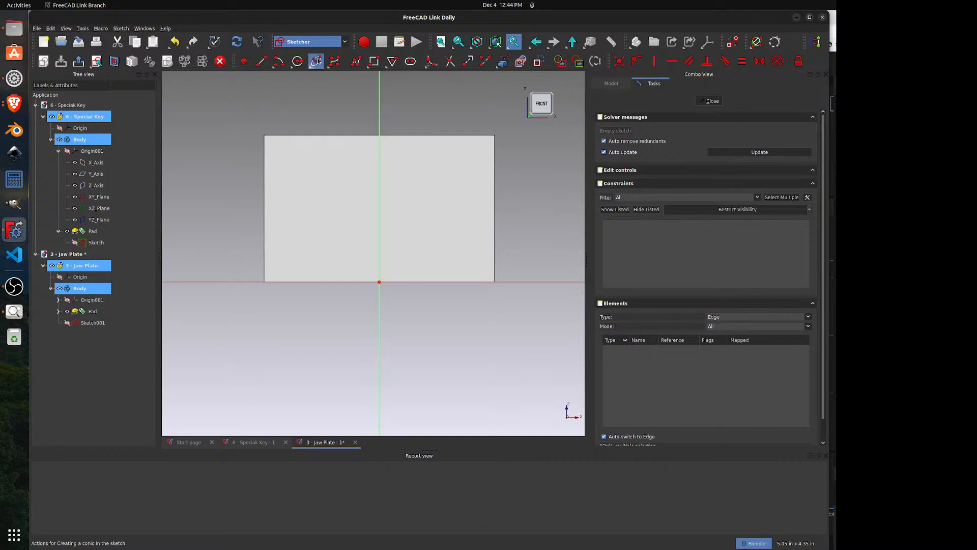
# - Draw two circles for the screw holes at about the same height, one on each side of the vertical axis
pyautogui.click(297, 61)
pyautogui.click(324, 201)
pyautogui.click(336, 200)
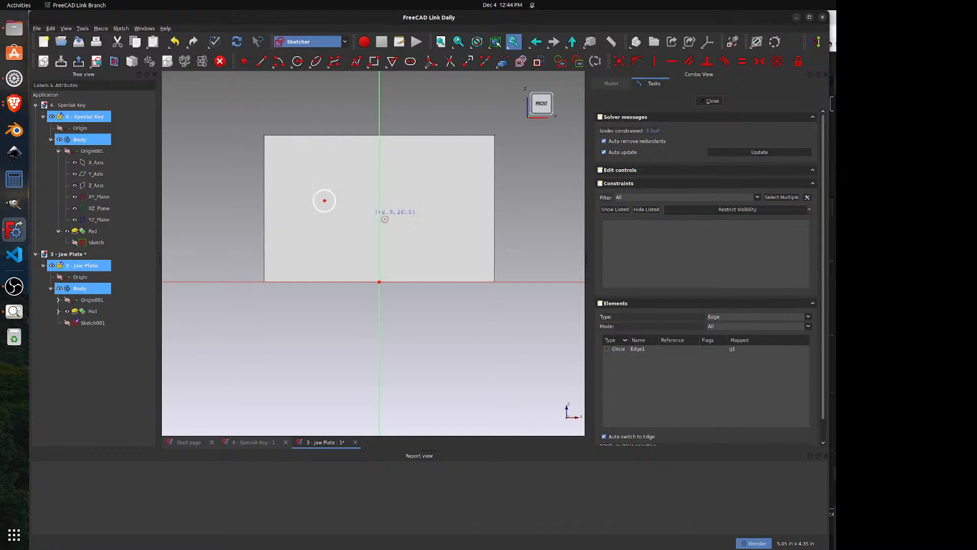
pyautogui.click(441, 200)
pyautogui.click(448, 212)
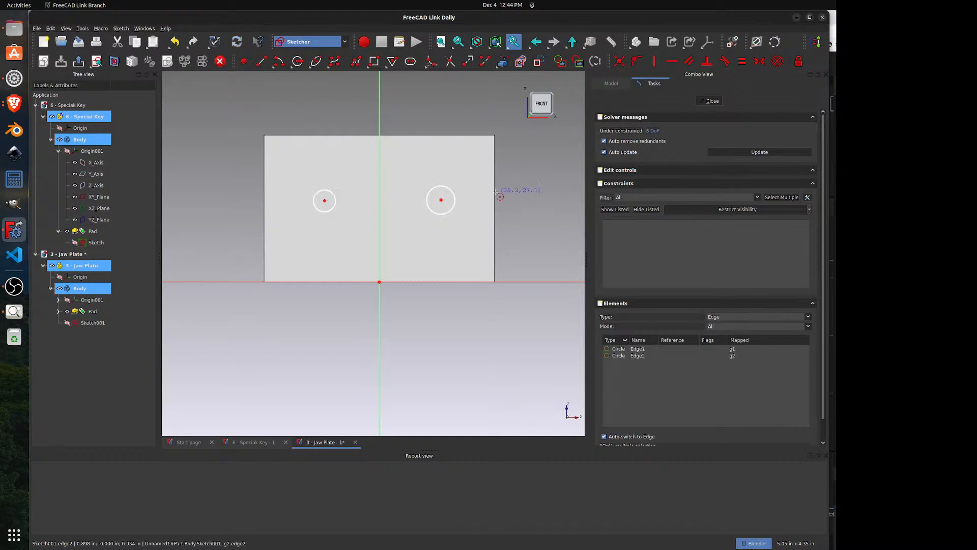
pyautogui.press('Escape')
pyautogui.click(447, 211)
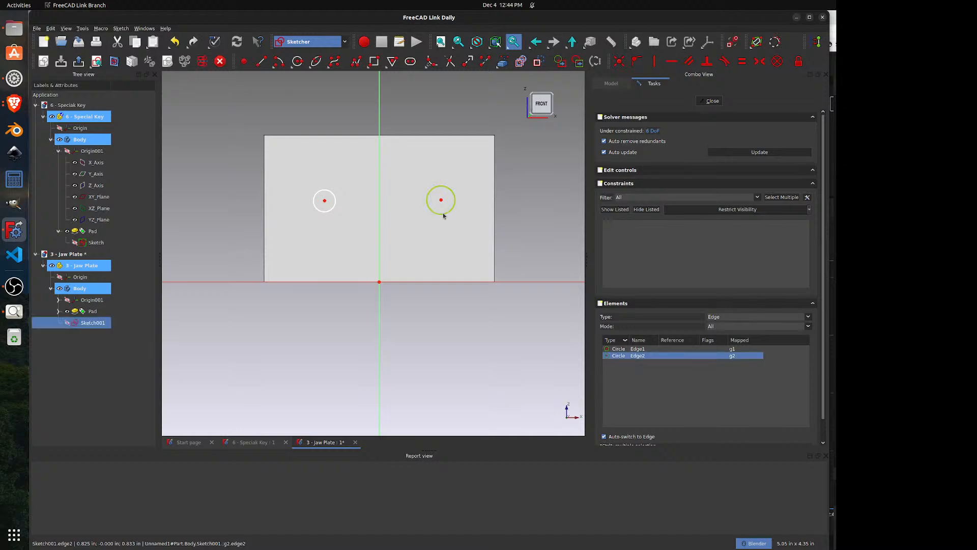
# - Make the two hole circles equal in size and set their diameter to 0.25 in, placing the dimension clear of the circle
pyautogui.click(327, 211)
pyautogui.click(742, 61)
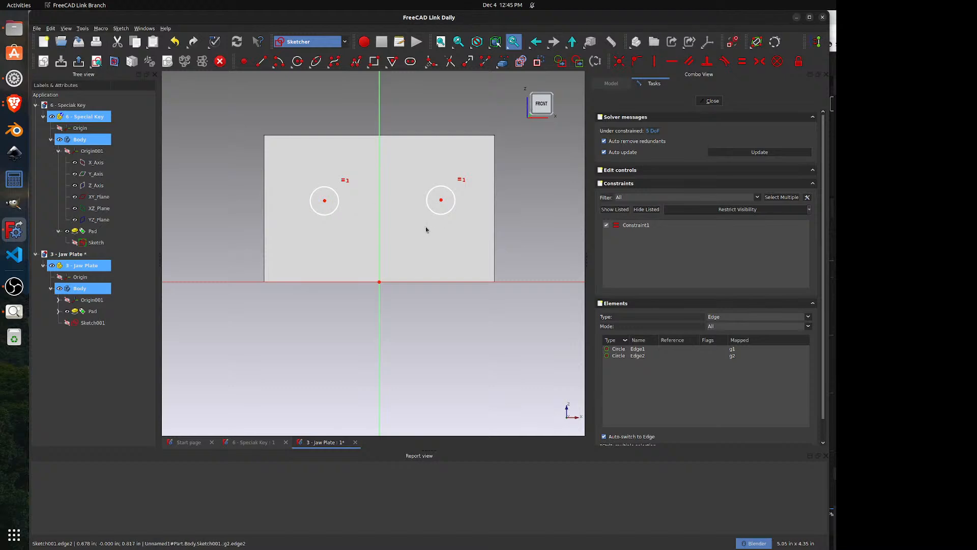
pyautogui.click(828, 64)
pyautogui.click(664, 86)
pyautogui.click(453, 206)
pyautogui.write('0.25')
pyautogui.press('Return')
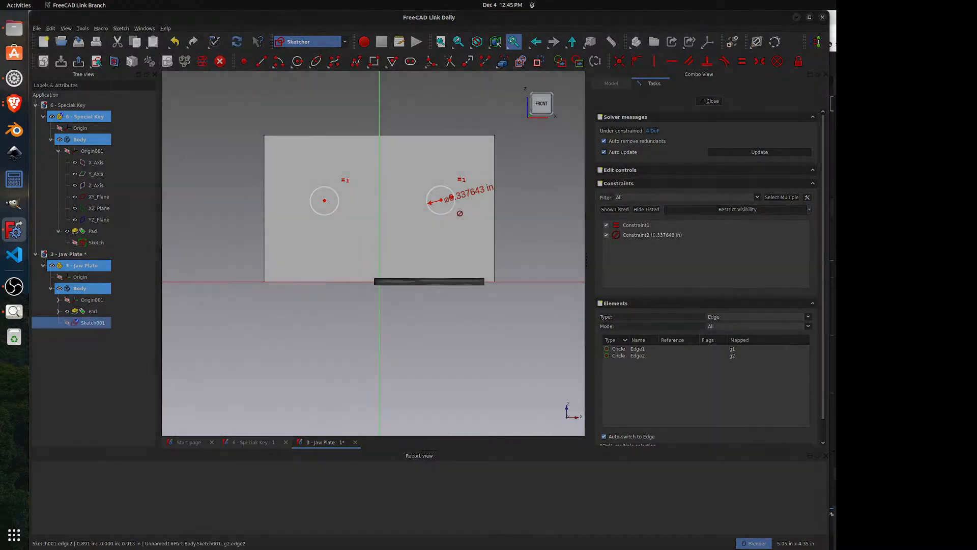
pyautogui.moveTo(462, 198); pyautogui.dragTo(502, 238)
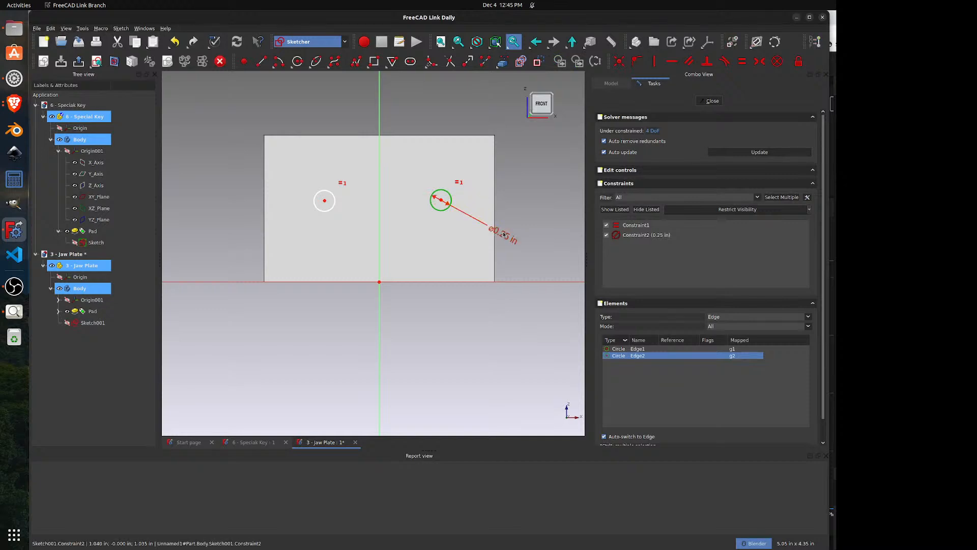
# - Check the hole positions on the reference drawing and constrain the two circle centres to be horizontally aligned
pyautogui.click(441, 201)
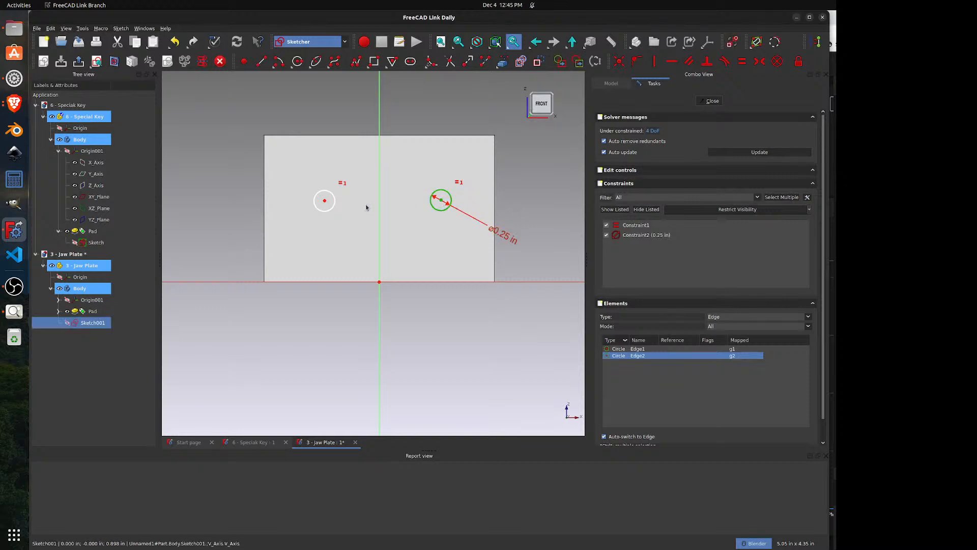
pyautogui.click(325, 202)
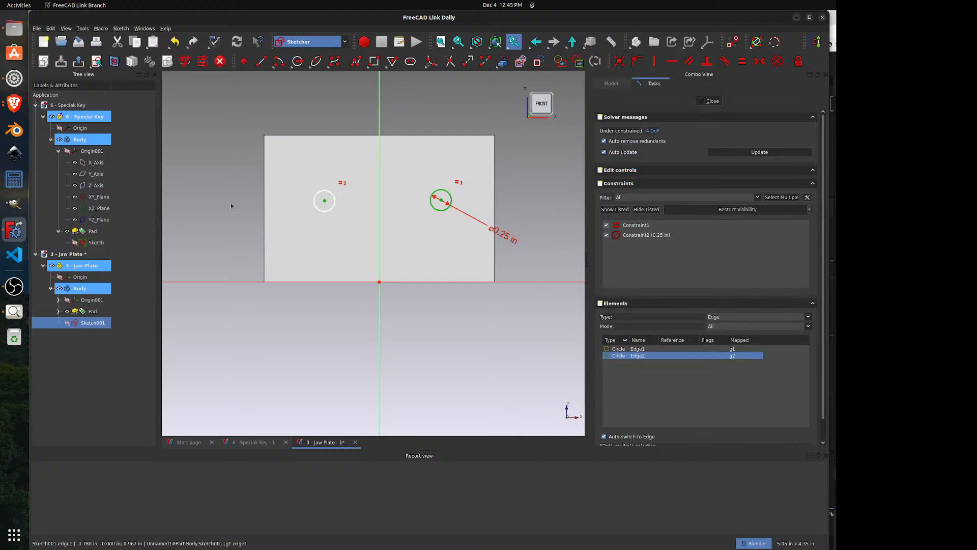
pyautogui.click(211, 207)
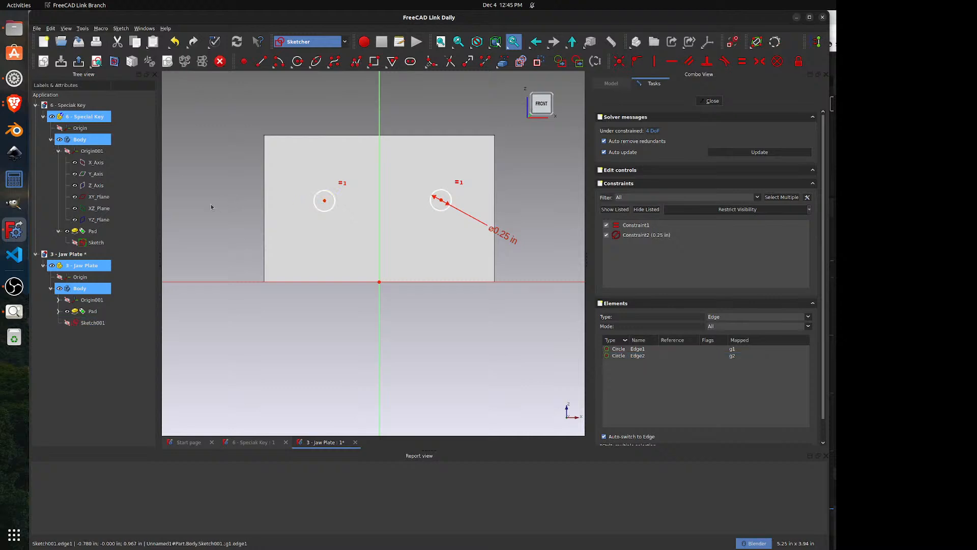
pyautogui.click(15, 313)
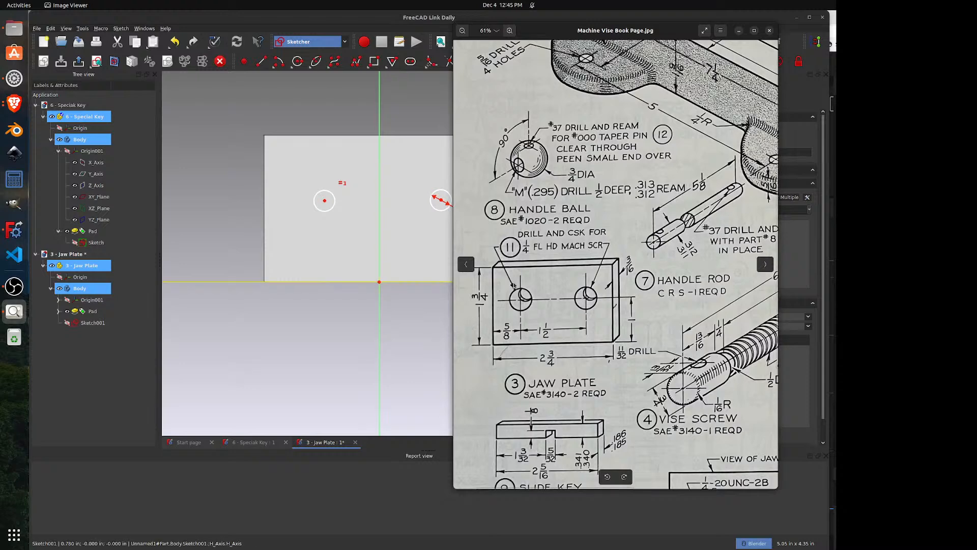
pyautogui.click(420, 337)
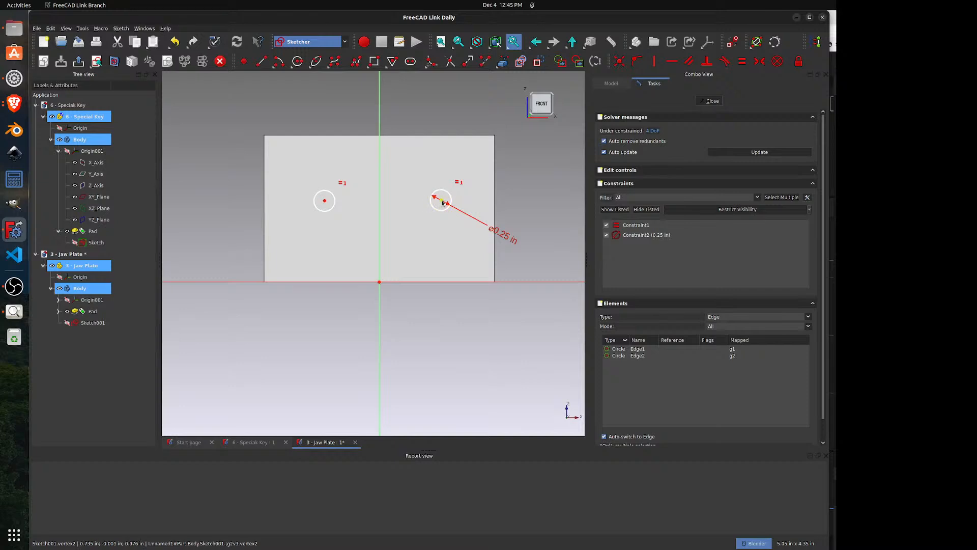
pyautogui.click(371, 206)
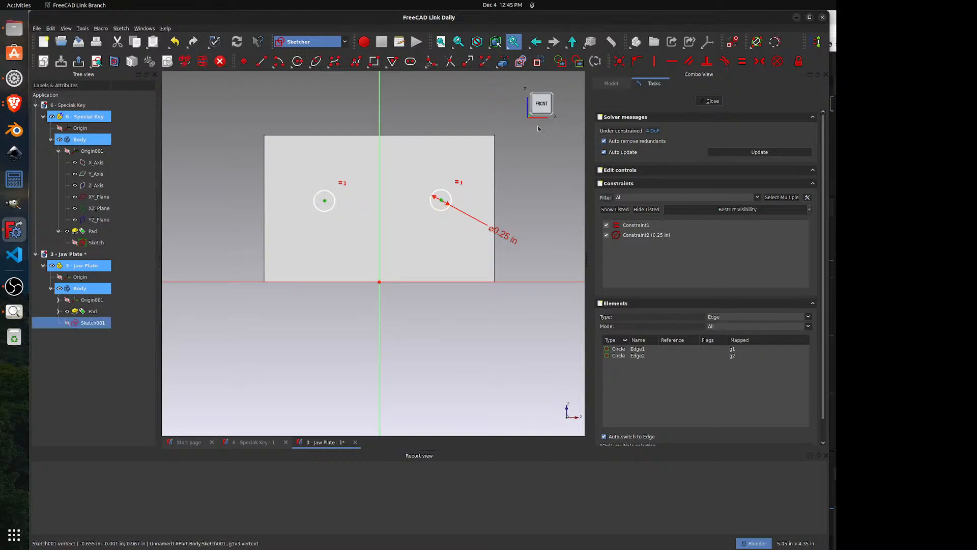
pyautogui.press('h')
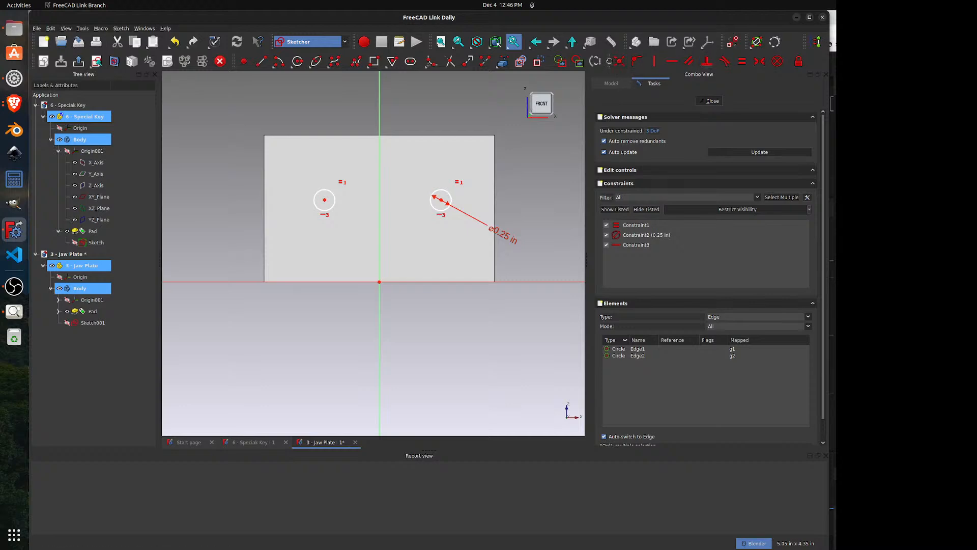
# - Dock the constraint tools in their own row and set the horizontal distance between the two circle centres to 1.5 in
pyautogui.moveTo(610, 61); pyautogui.dragTo(235, 80)
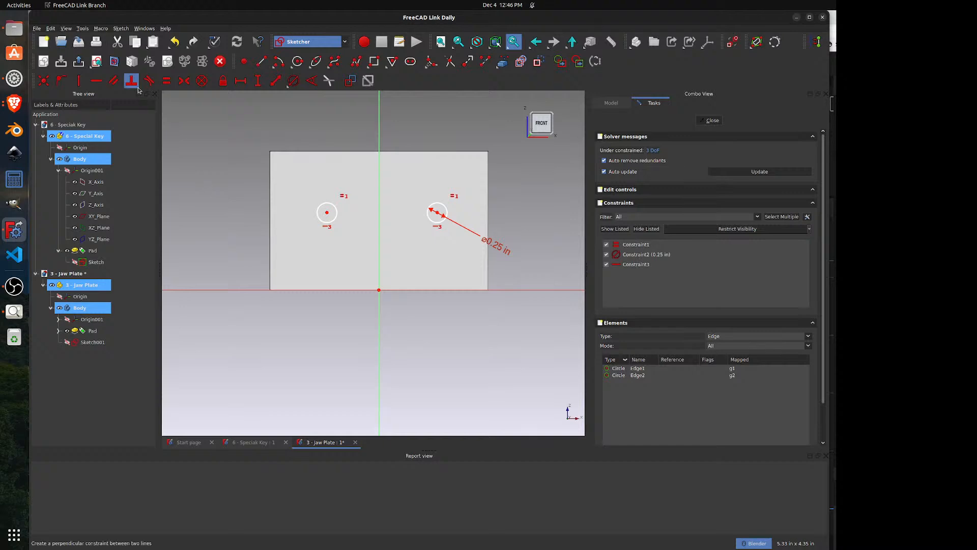
pyautogui.click(242, 82)
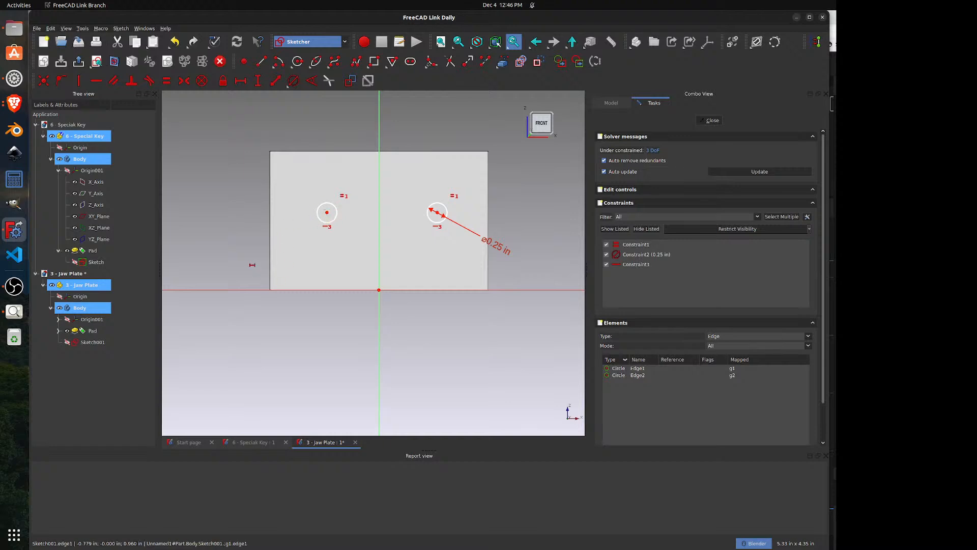
pyautogui.click(327, 212)
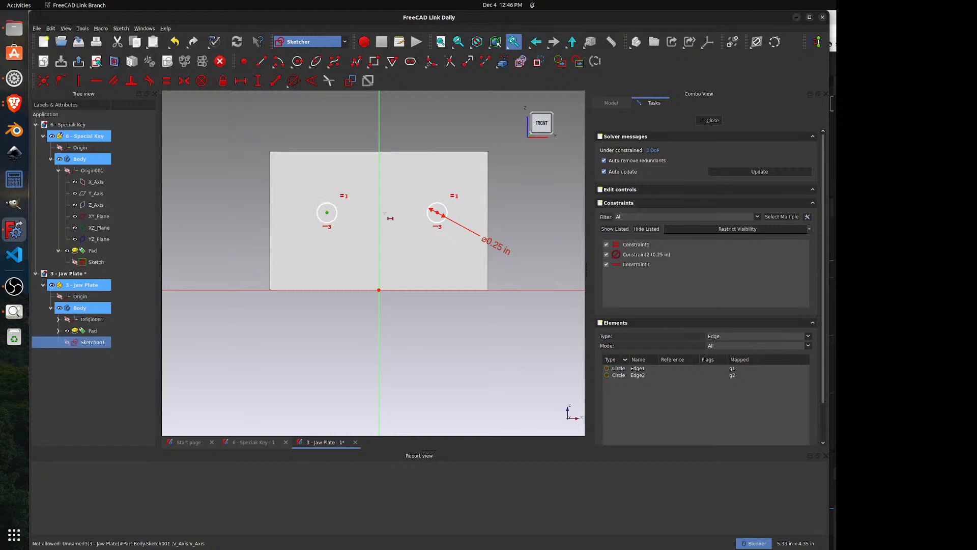
pyautogui.click(437, 212)
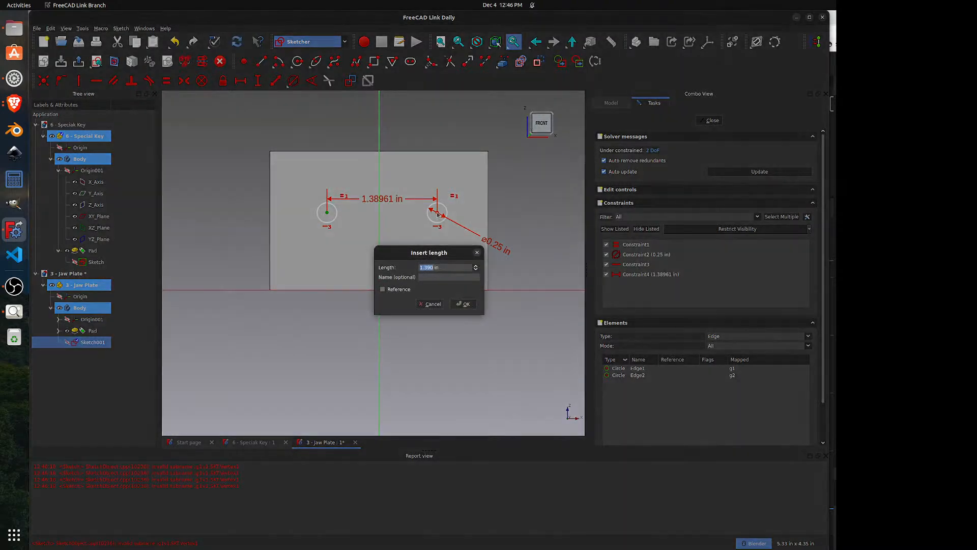
pyautogui.write('1')
pyautogui.press('Return')
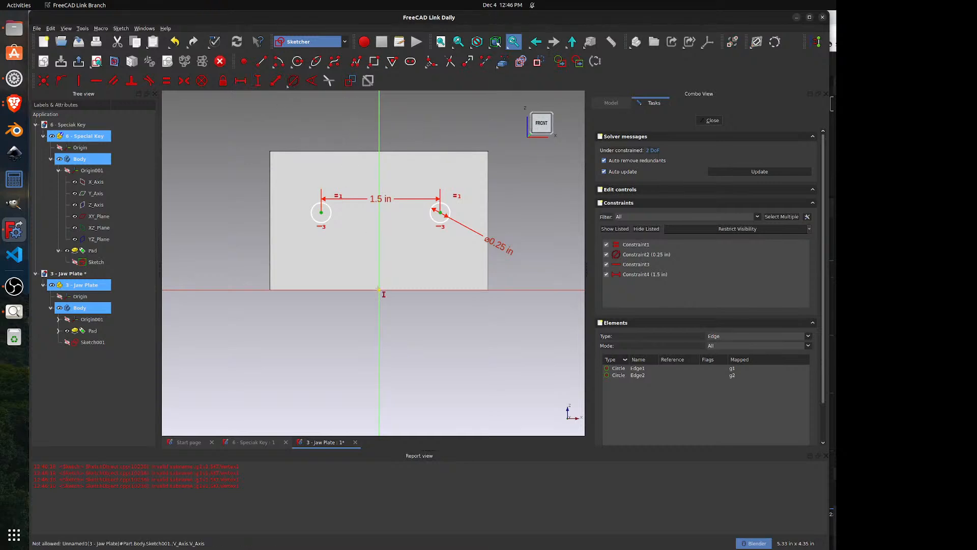
# - Set the vertical distance from the origin to the right circle's centre to 1 in and place the dimension outside the plate
pyautogui.click(441, 213)
pyautogui.press('i')
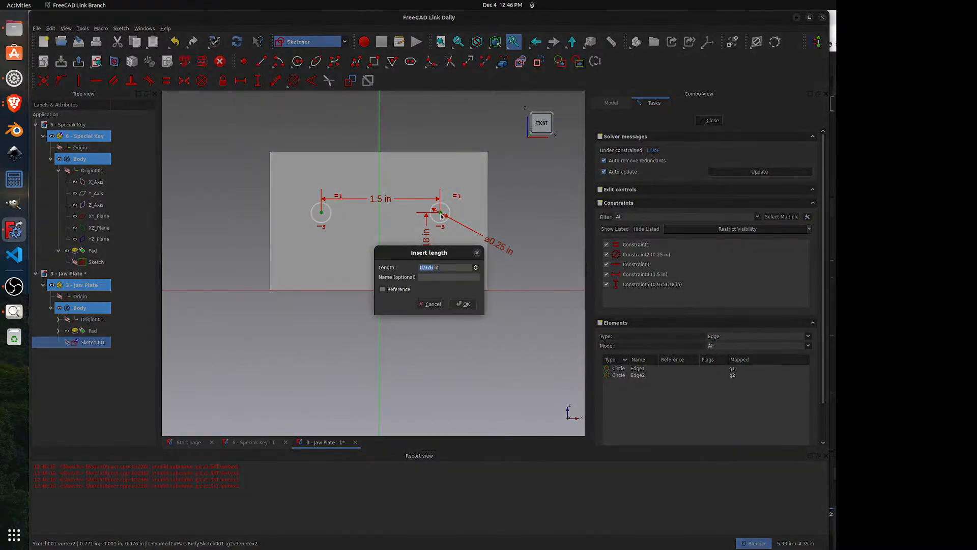
pyautogui.write('1')
pyautogui.press('Return')
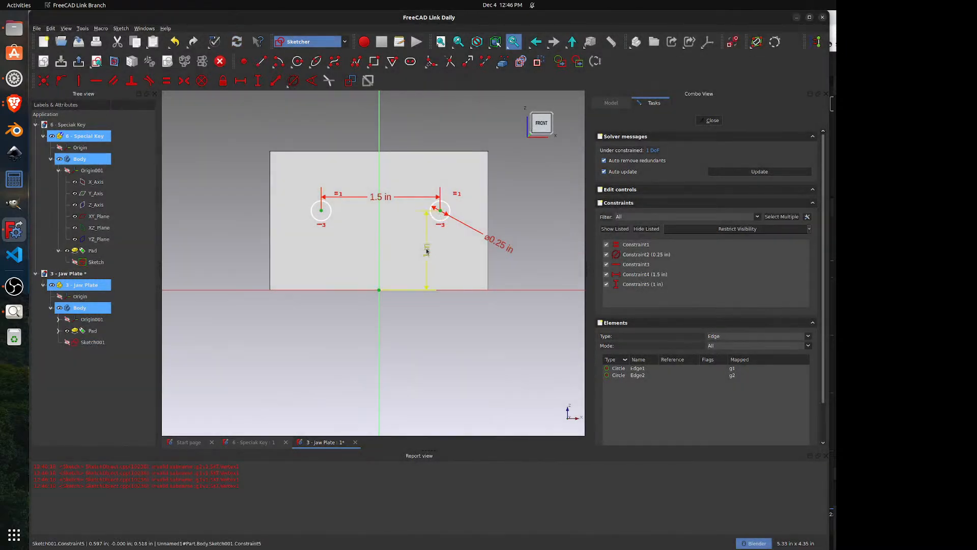
pyautogui.moveTo(426, 250); pyautogui.dragTo(539, 255)
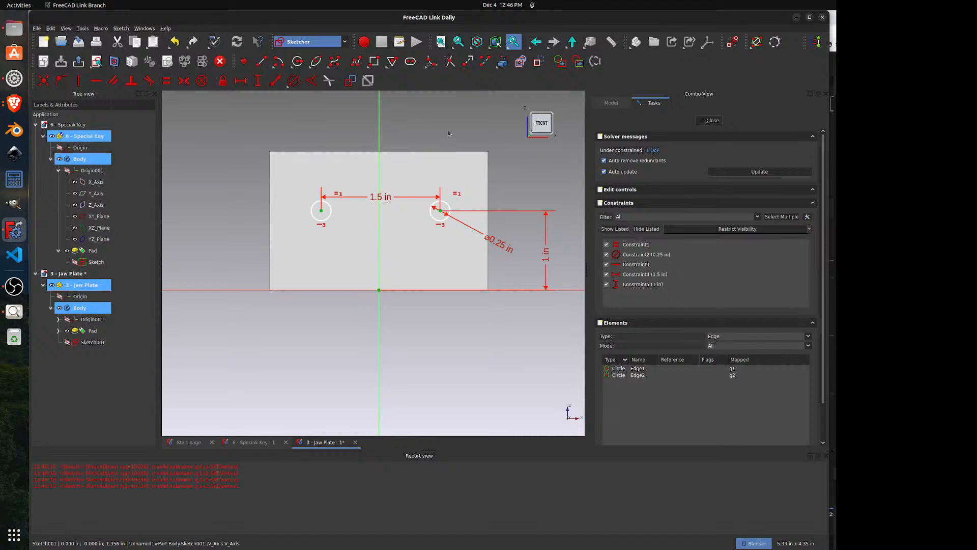
# - Add the plate's left vertical edge to the sketch as external geometry and return to the sketch's front view
pyautogui.moveTo(448, 133); pyautogui.dragTo(423, 160, button='middle')
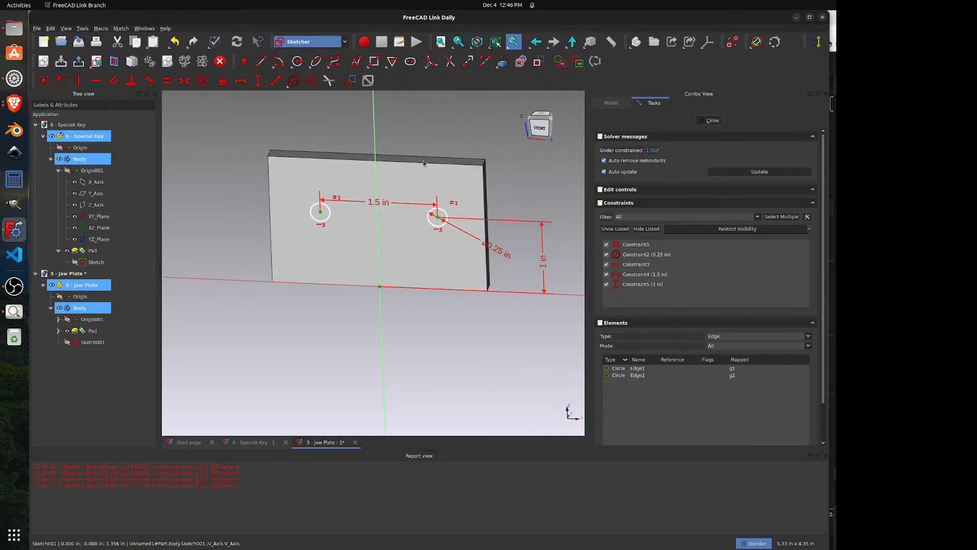
pyautogui.click(503, 62)
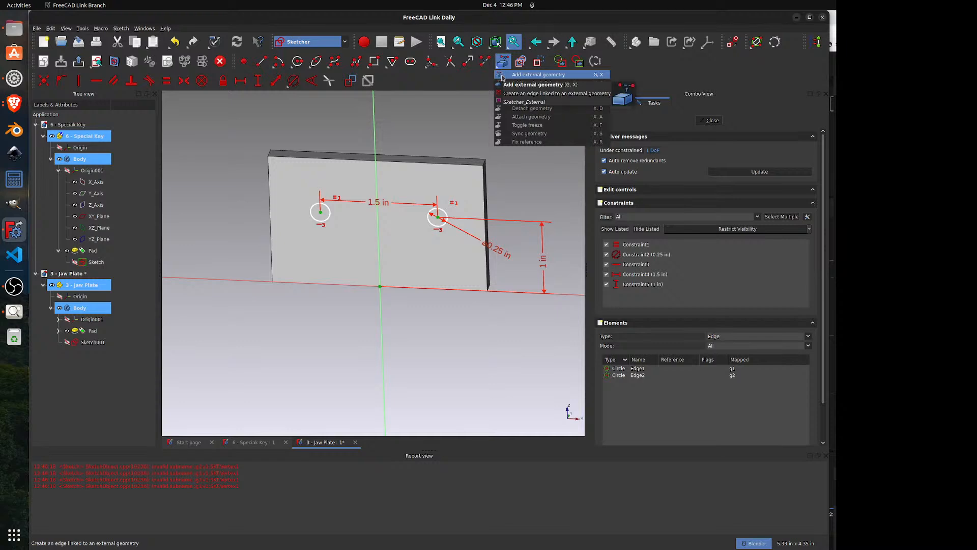
pyautogui.click(529, 74)
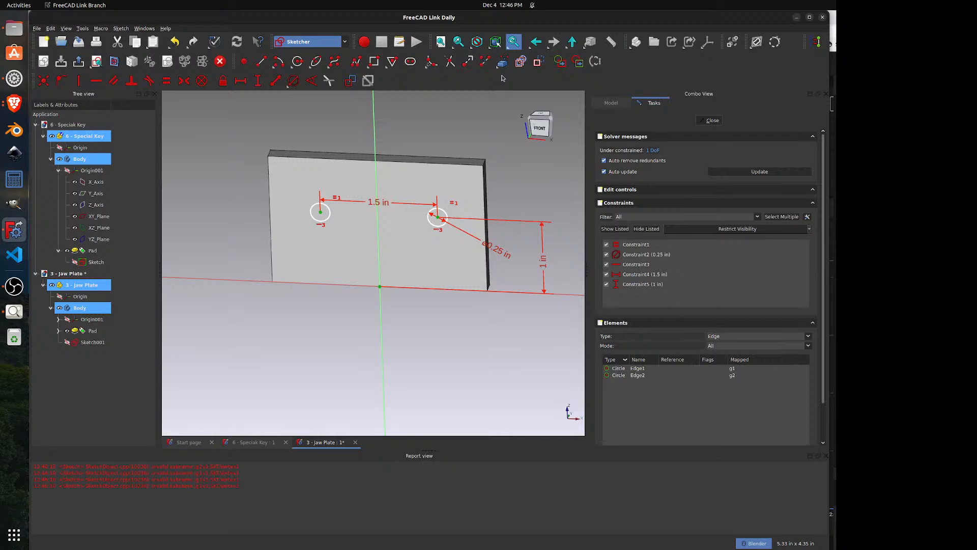
pyautogui.click(270, 192)
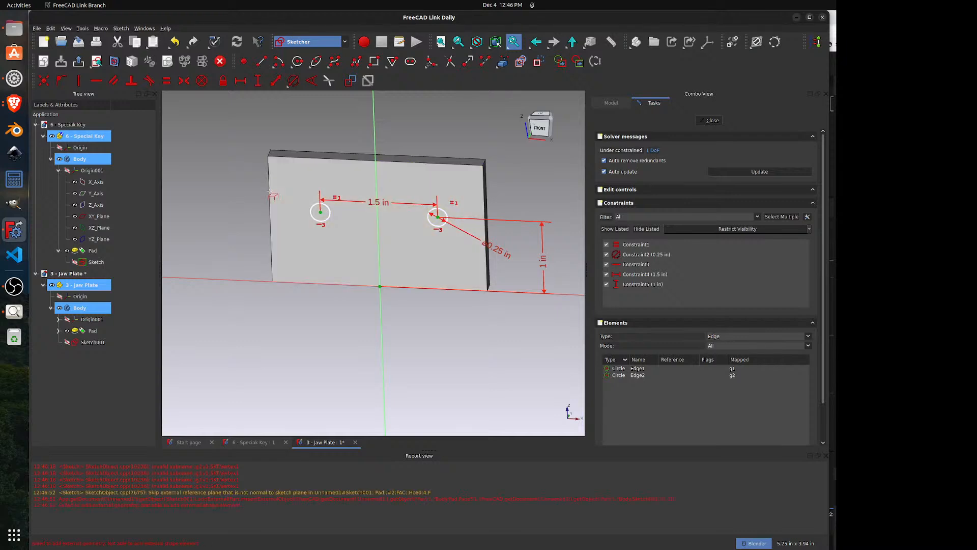
pyautogui.click(268, 193)
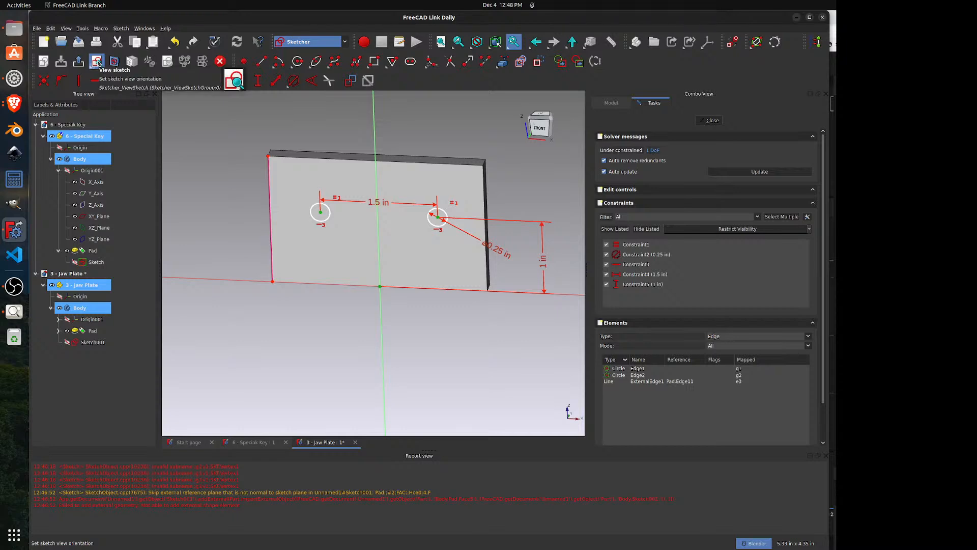
pyautogui.click(97, 61)
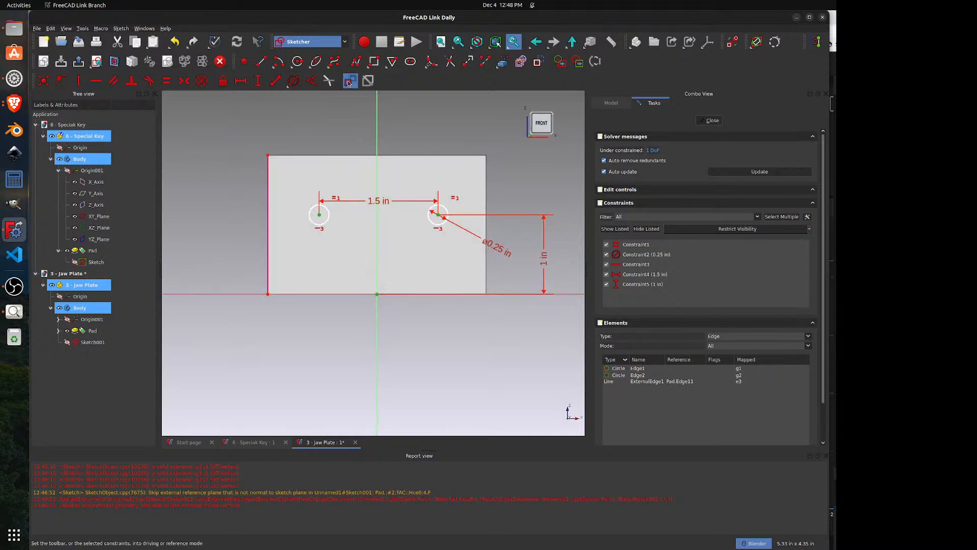
# - Set the horizontal distance from the plate's left edge to the left circle's centre to 5/8 in
pyautogui.click(241, 81)
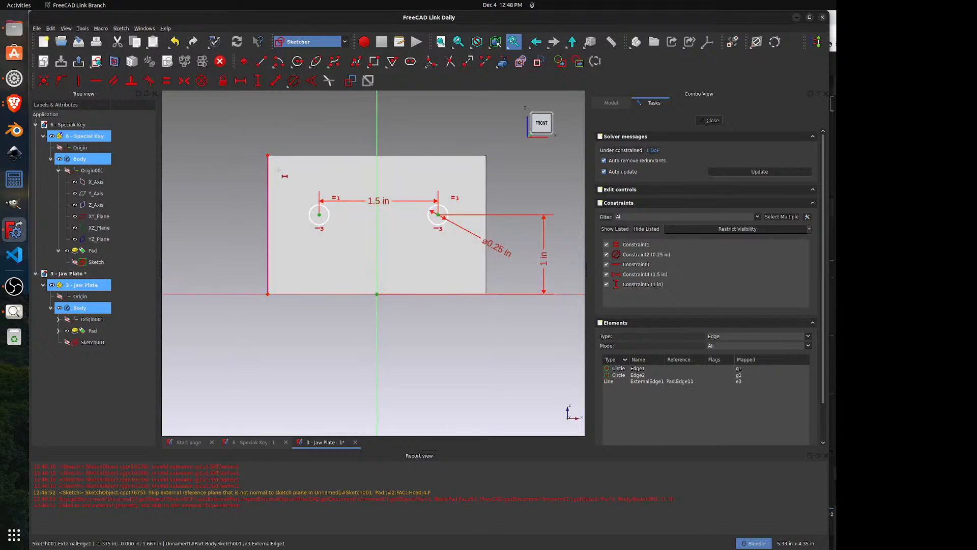
pyautogui.click(319, 215)
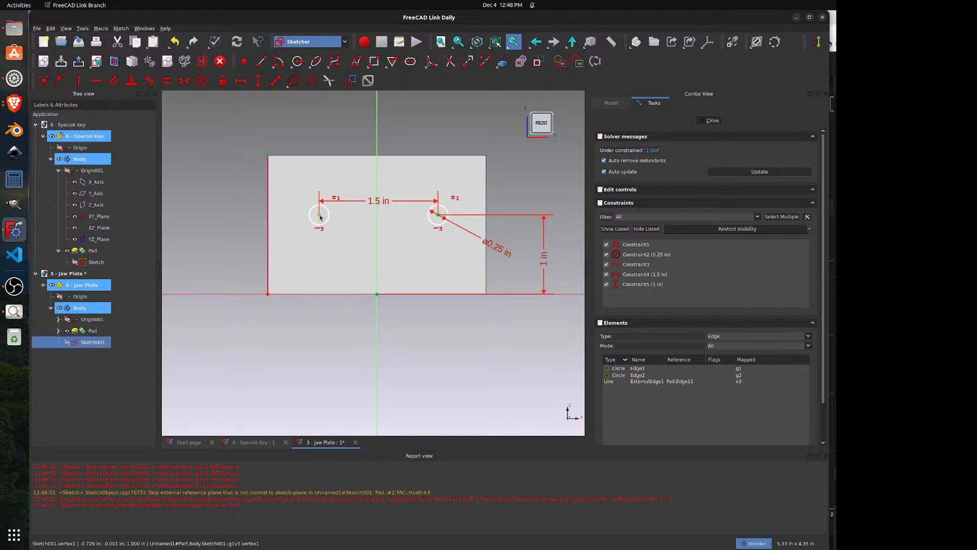
pyautogui.click(268, 215)
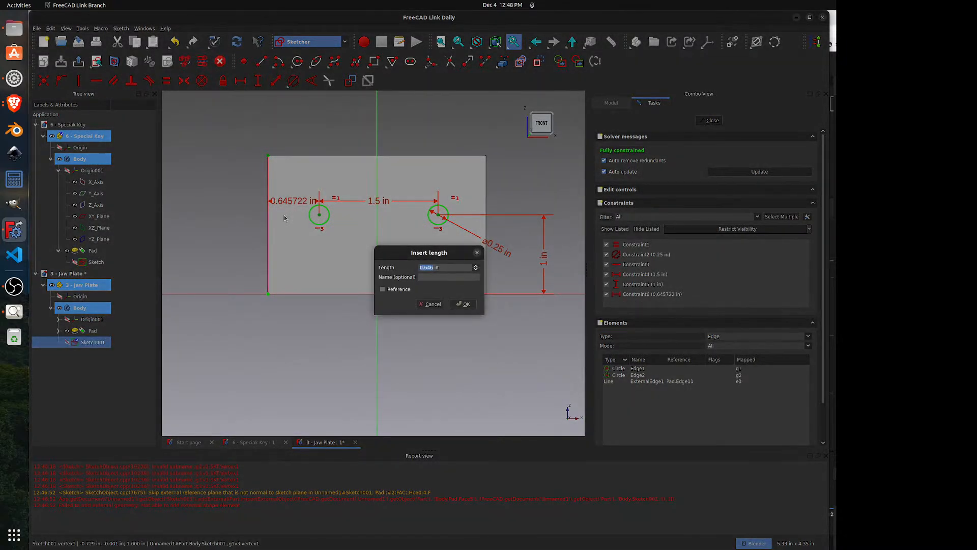
pyautogui.press('BackSpace')
pyautogui.write('5/8')
pyautogui.press('Return')
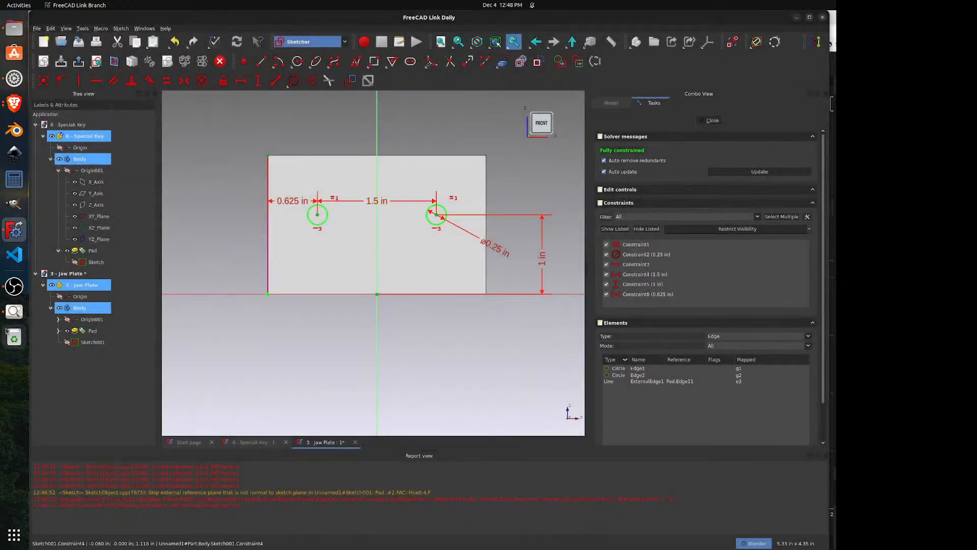
# - Check the hole layout against the reference drawing and close the hole sketch
pyautogui.click(14, 312)
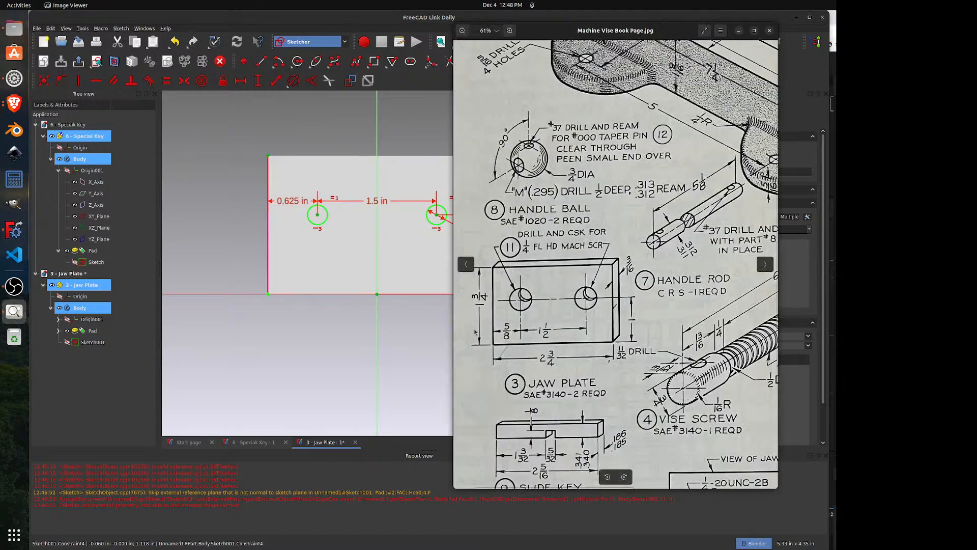
pyautogui.click(285, 346)
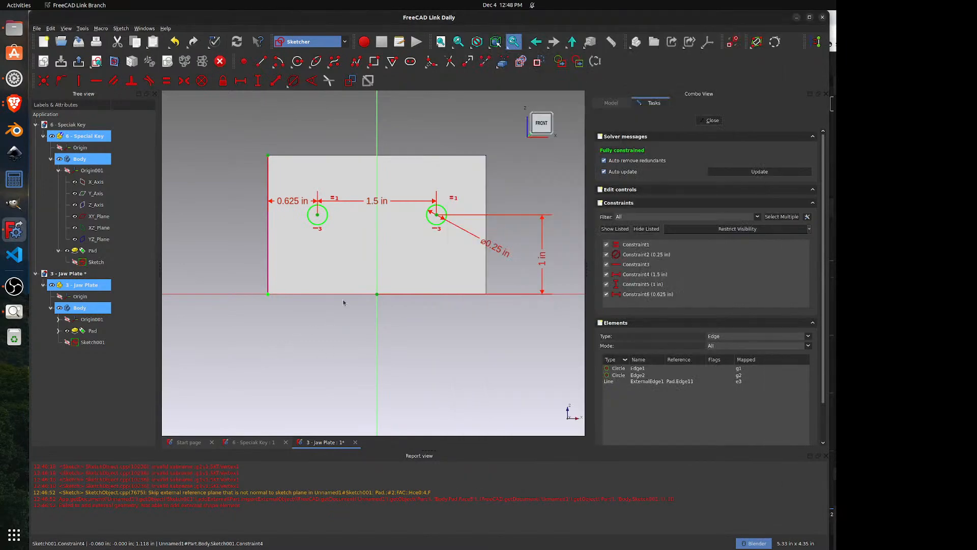
pyautogui.click(707, 122)
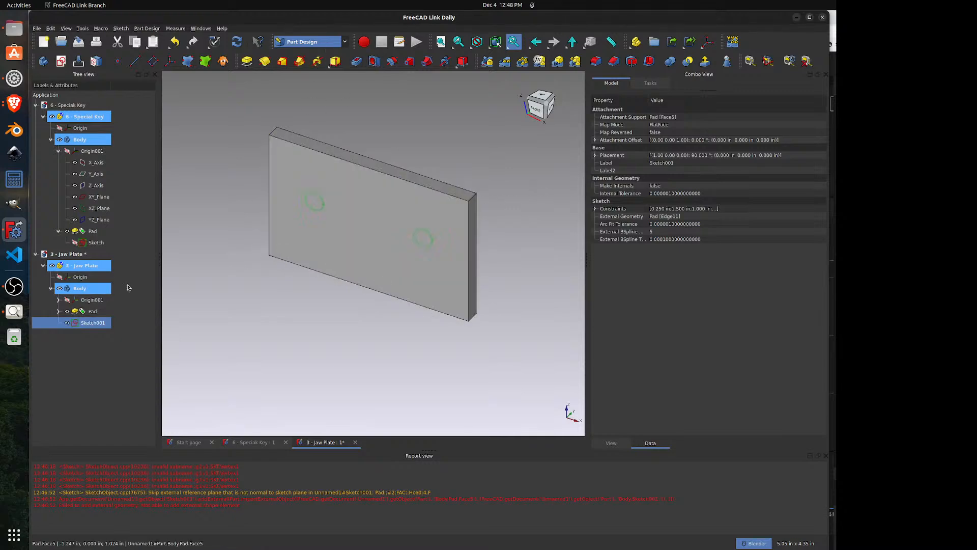
# - Create a Hole feature from the two-circle sketch with a countersink cut and no thread profile
pyautogui.click(375, 62)
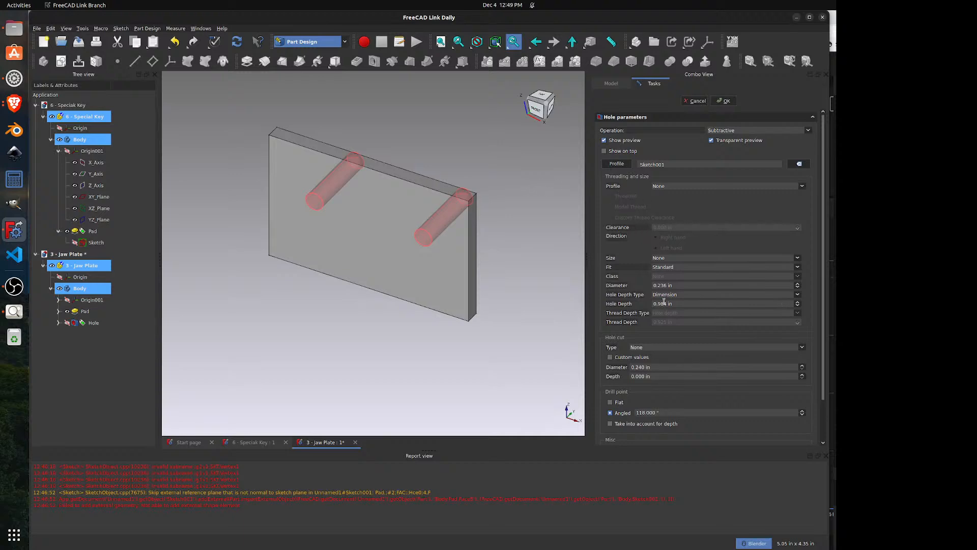
pyautogui.click(653, 349)
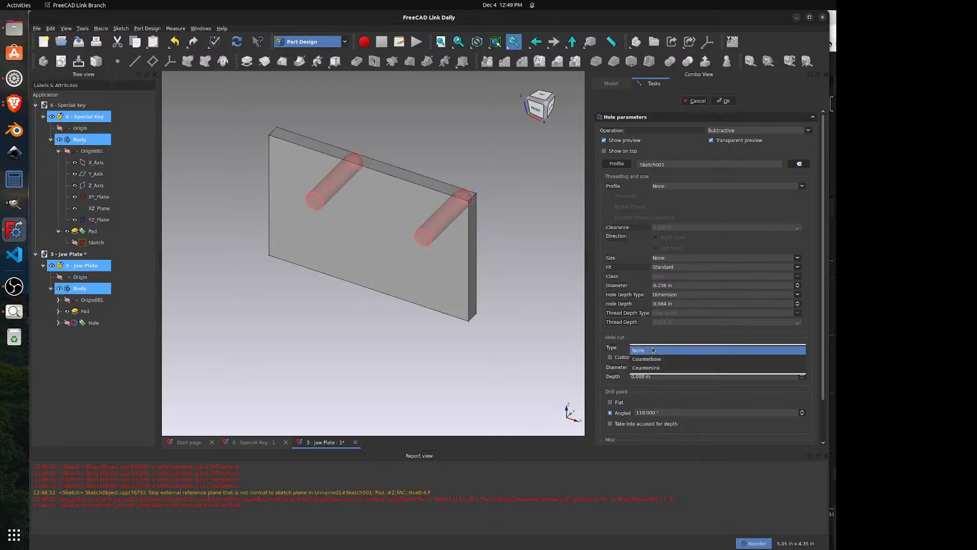
pyautogui.click(652, 367)
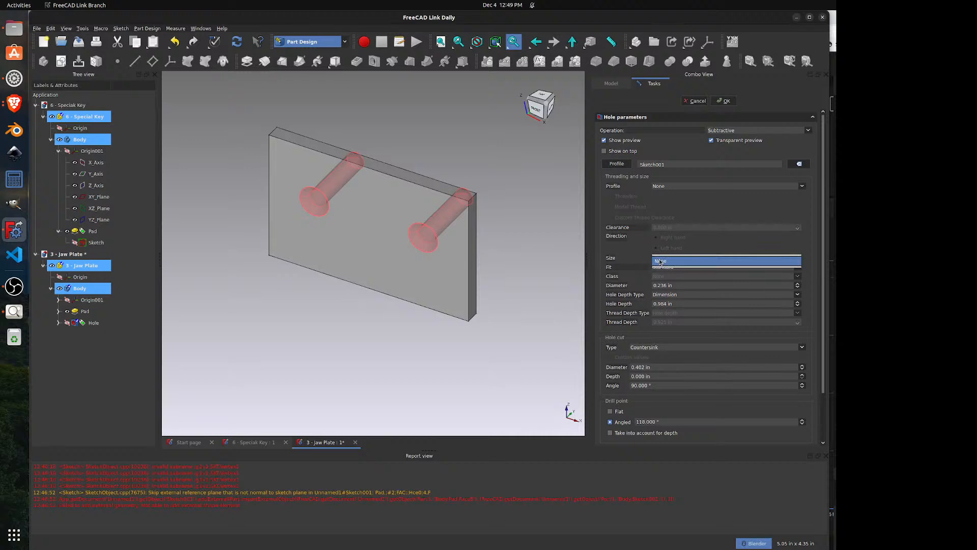
pyautogui.click(672, 187)
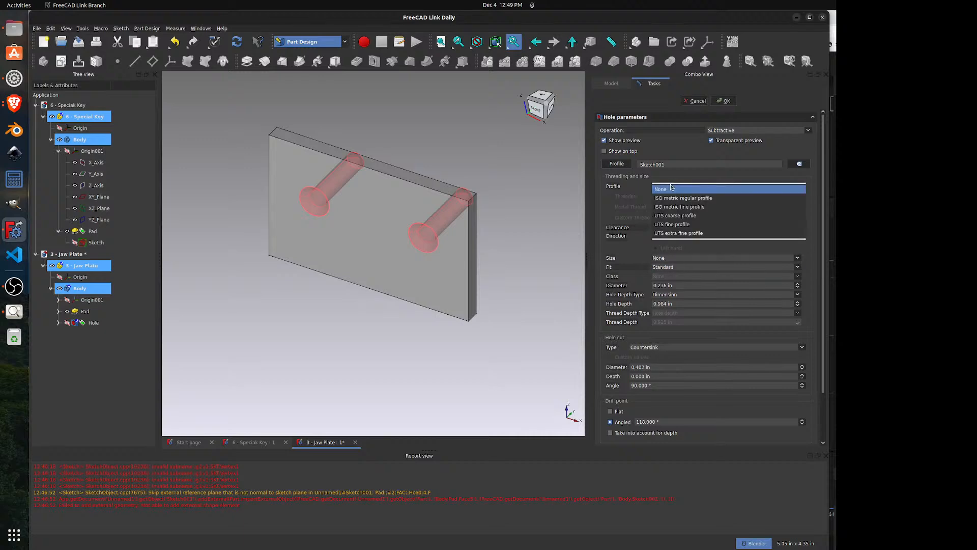
pyautogui.click(672, 188)
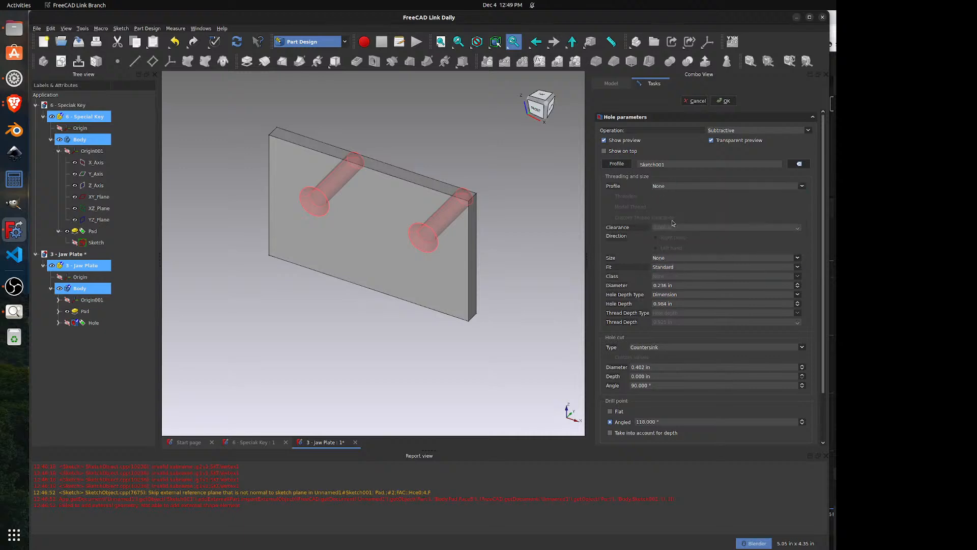
# - Set the hole diameter to 9/32 in and the hole depth type to Through all
pyautogui.click(663, 284)
pyautogui.moveTo(663, 284); pyautogui.dragTo(638, 285)
pyautogui.write('9/32')
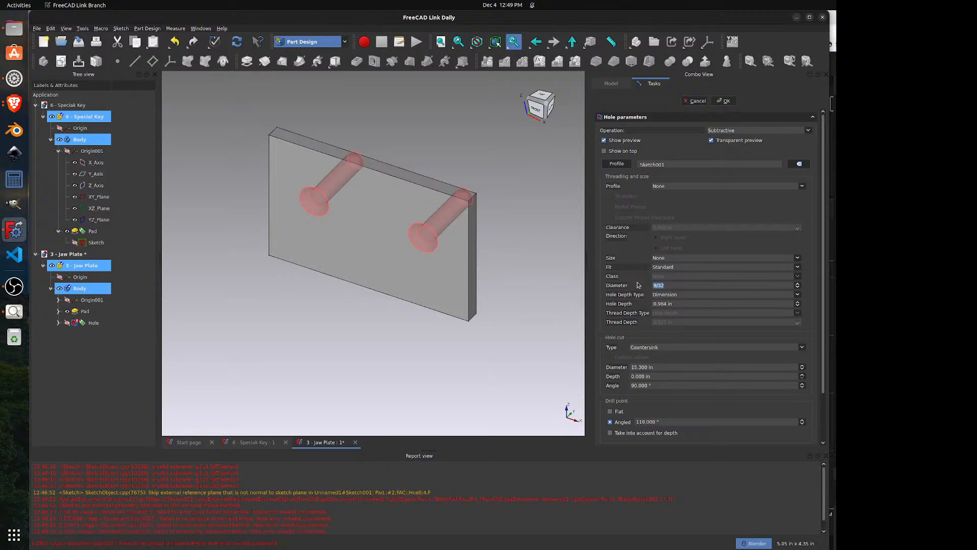
pyautogui.click(676, 296)
pyautogui.click(675, 307)
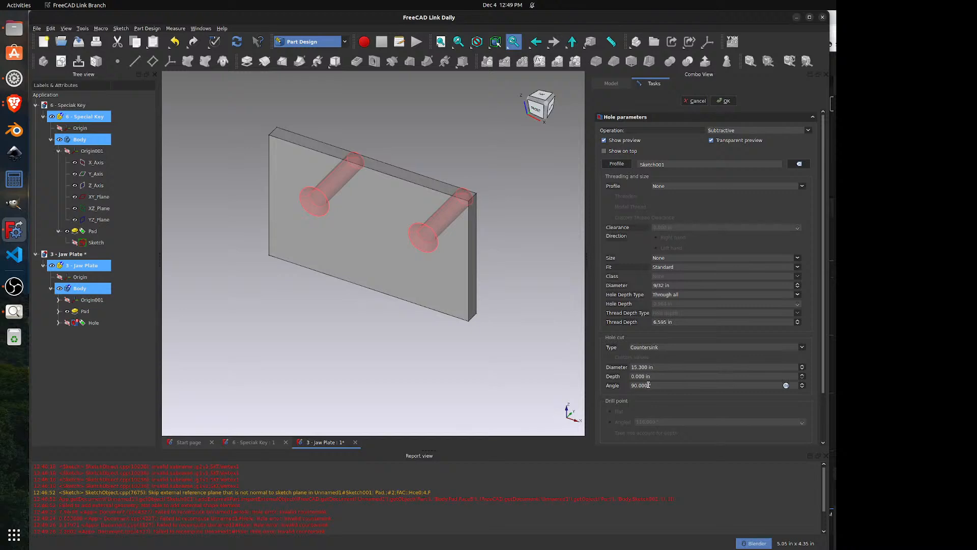
# - Set the countersink angle to 82° and its diameter to .5 in, and accept the Hole feature
pyautogui.moveTo(655, 385); pyautogui.dragTo(622, 385)
pyautogui.write('82')
pyautogui.press('Return')
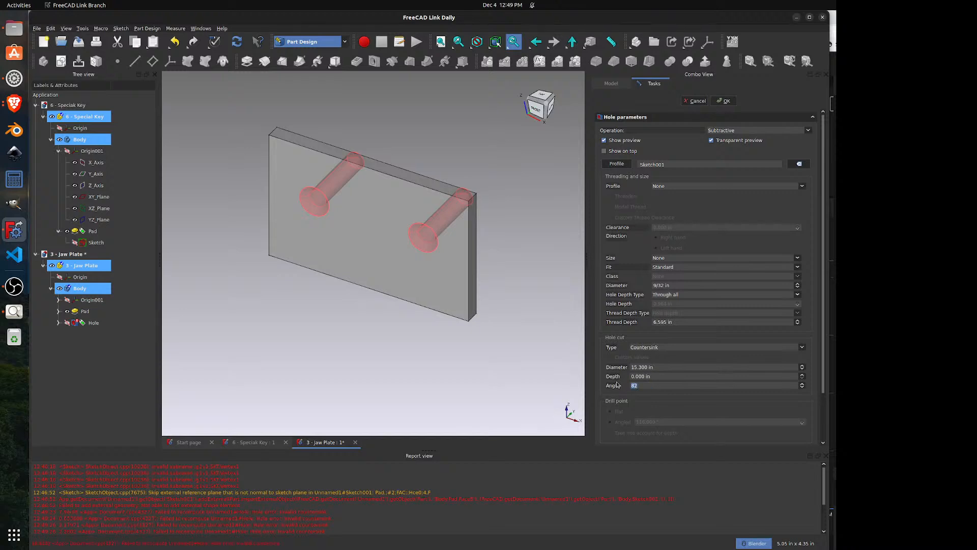
pyautogui.click(642, 368)
pyautogui.moveTo(658, 367); pyautogui.dragTo(626, 366)
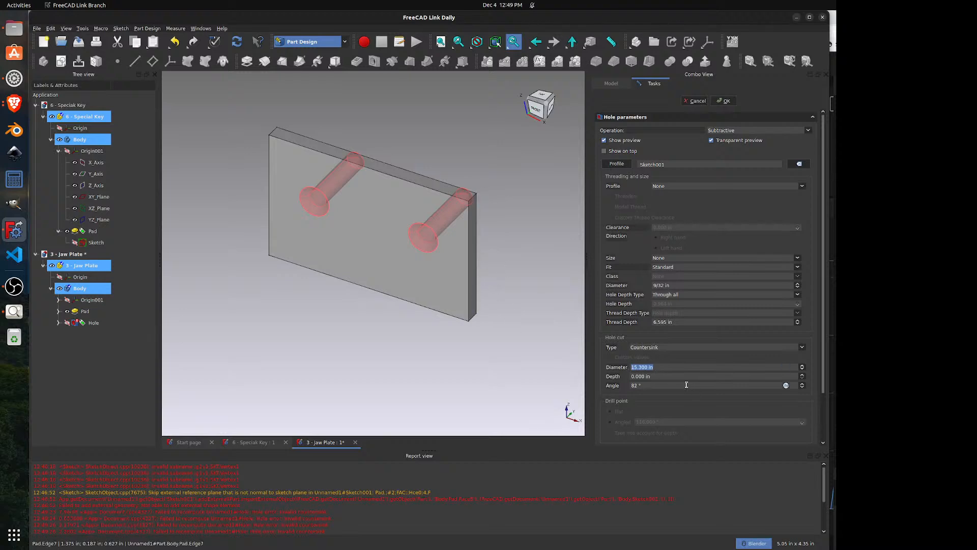
pyautogui.write('.5')
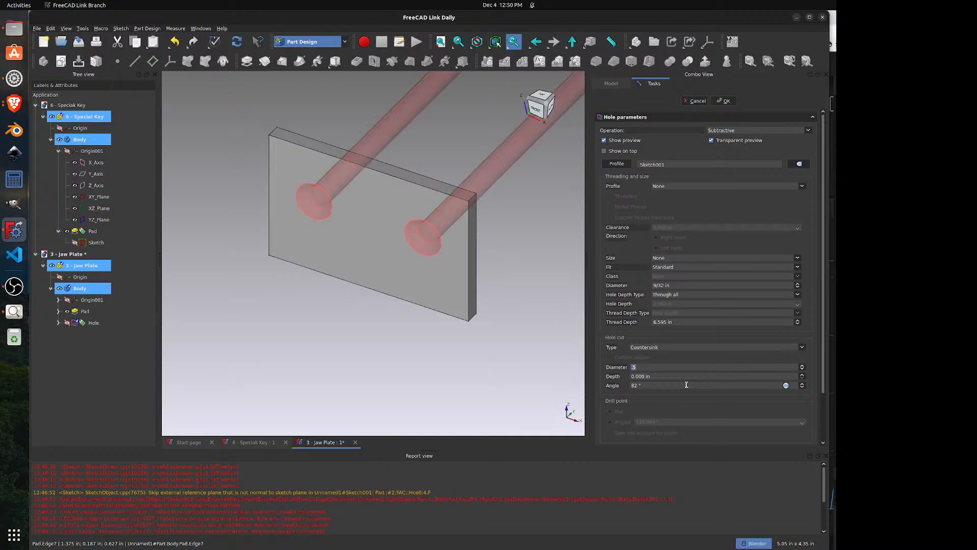
pyautogui.click(532, 317)
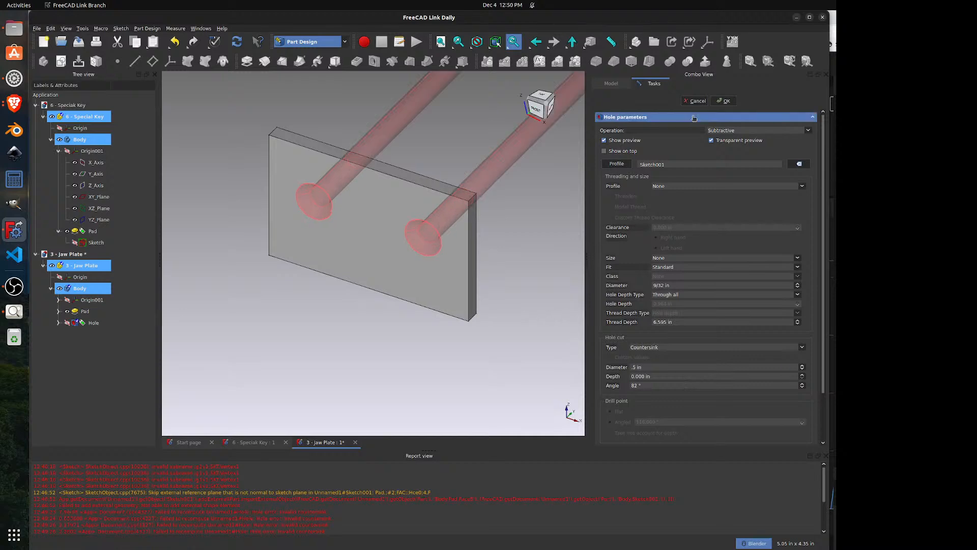
pyautogui.click(726, 103)
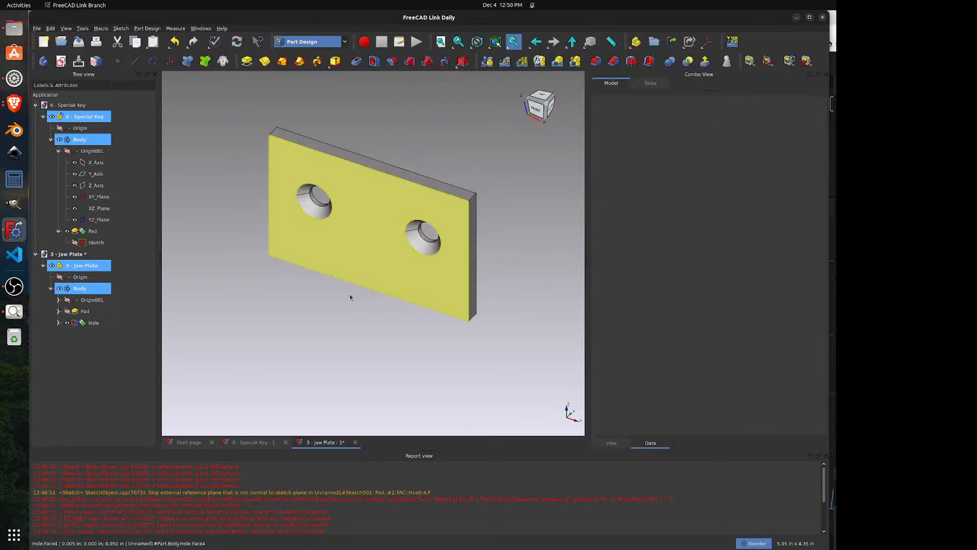
# - Inspect the countersunk plate against the reference drawing and save the Jaw Plate document
pyautogui.moveTo(332, 313); pyautogui.dragTo(341, 295, button='middle')
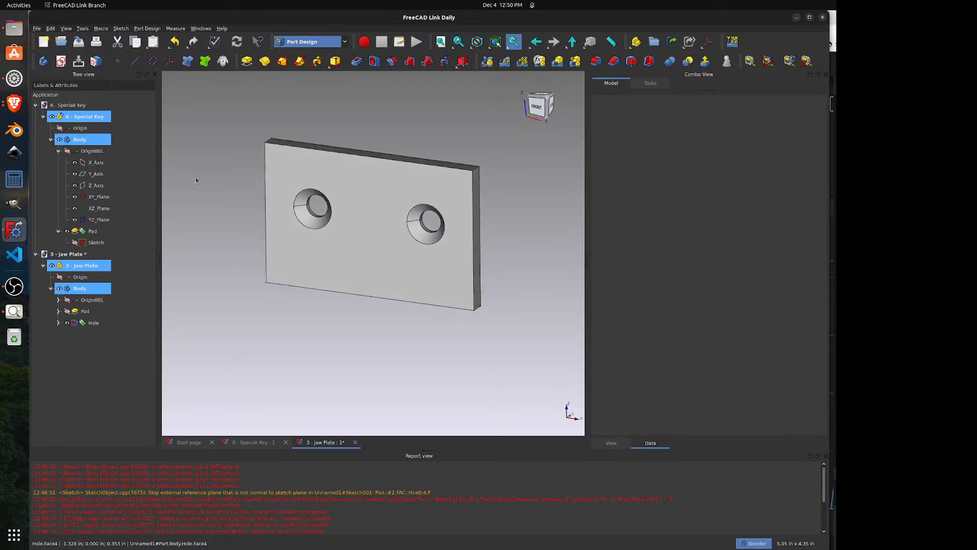
pyautogui.scroll(4, 407, 211)
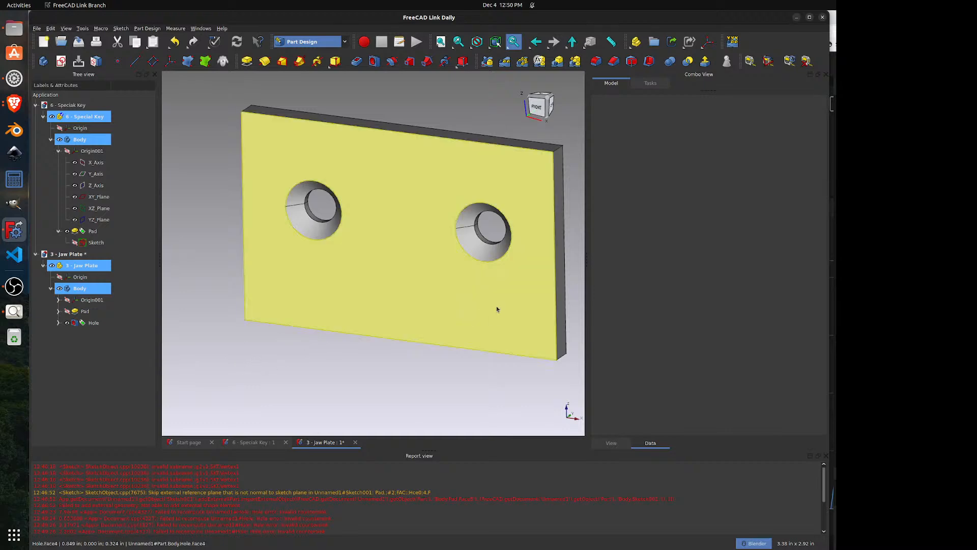
pyautogui.scroll(2, 555, 308)
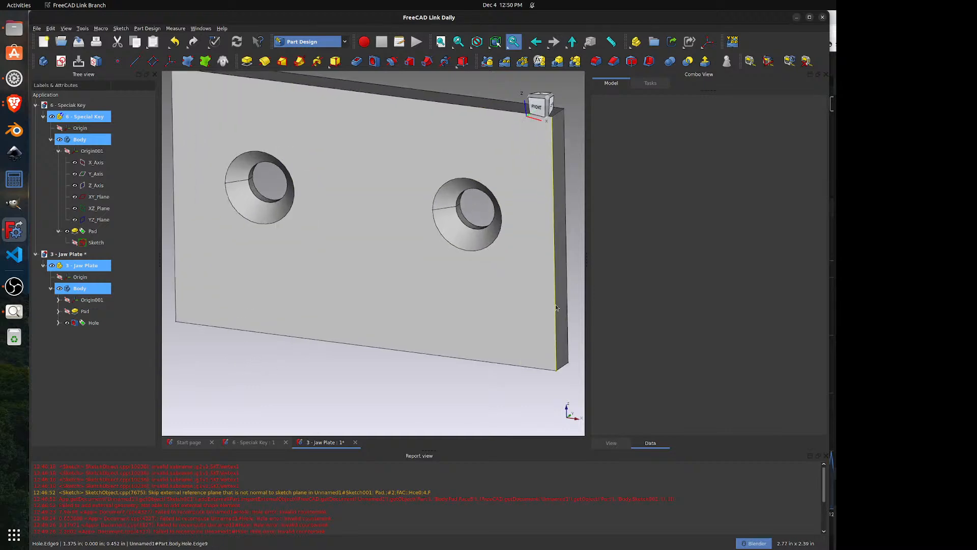
pyautogui.scroll(-4, 540, 292)
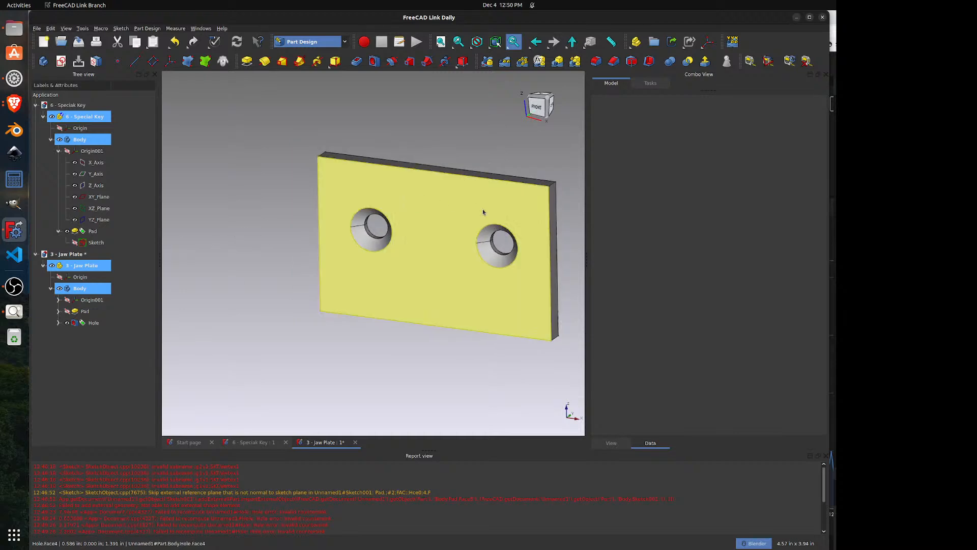
pyautogui.click(13, 311)
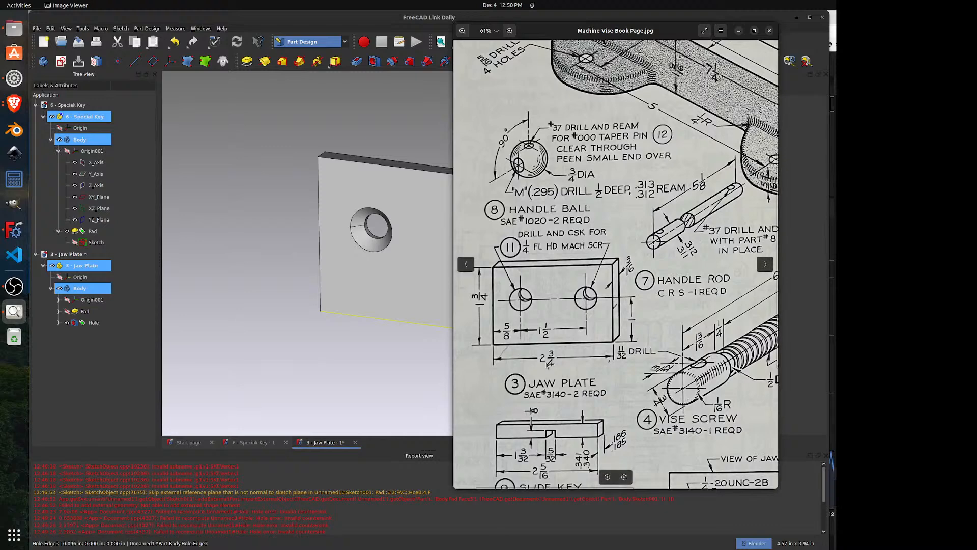
pyautogui.click(356, 338)
pyautogui.scroll(-1, 383, 298)
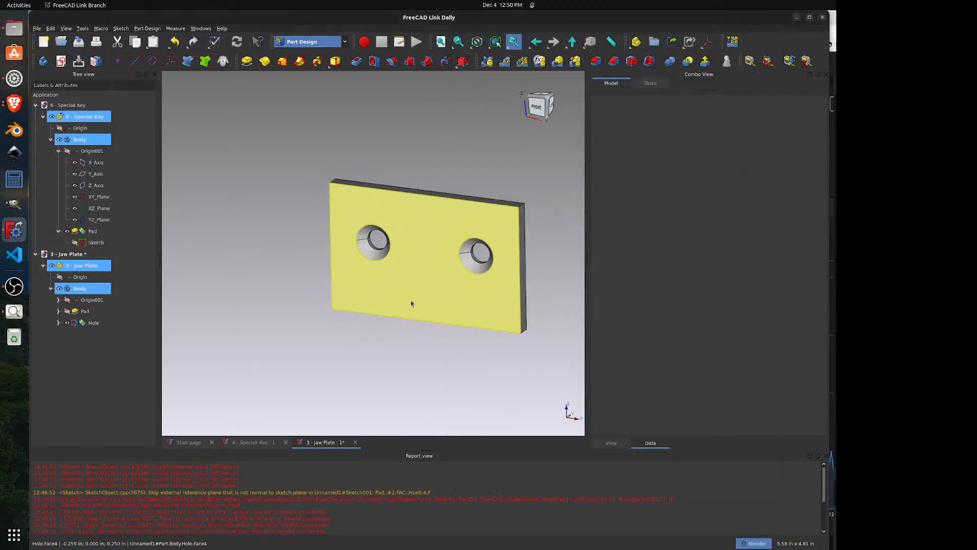
pyautogui.click(78, 41)
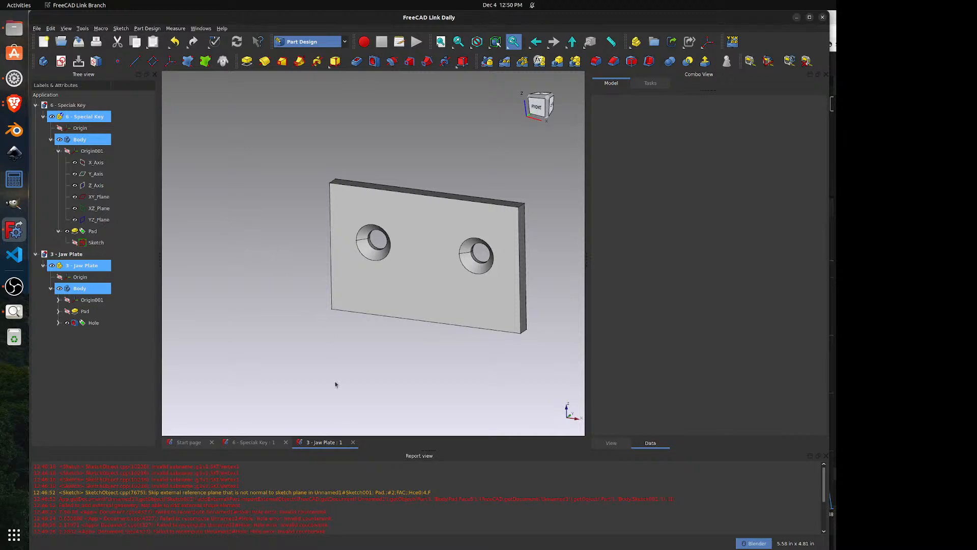
# - Close the Jaw Plate and Special Key documents and create a new empty document
pyautogui.click(354, 443)
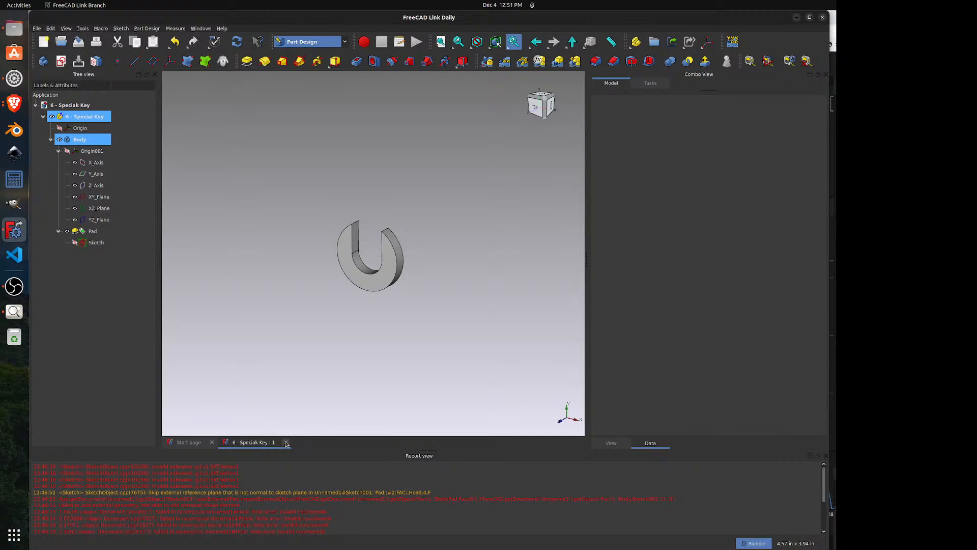
pyautogui.click(286, 442)
pyautogui.click(211, 156)
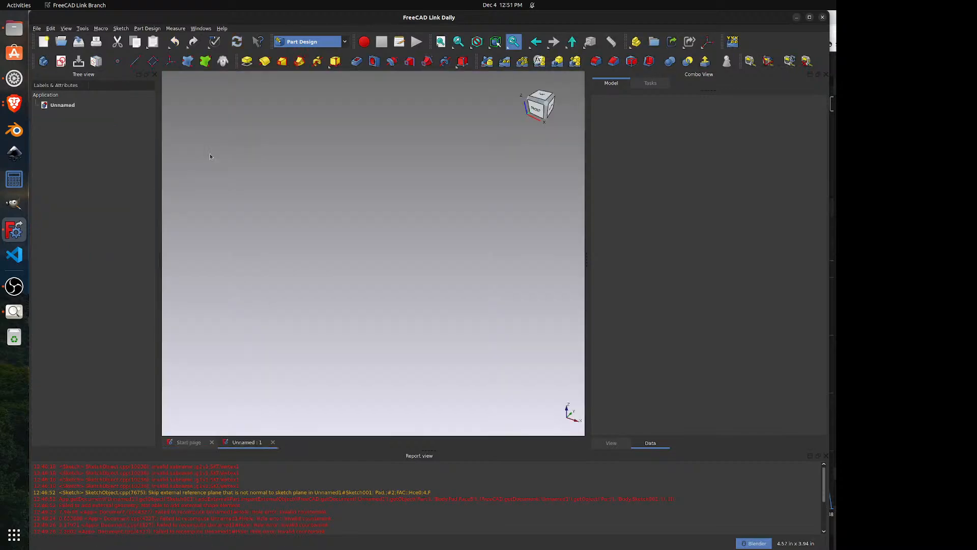
# - Examine the length, diameter and drilling notes of part 7, the Handle Rod, in the Machine Vise book page image
pyautogui.click(14, 312)
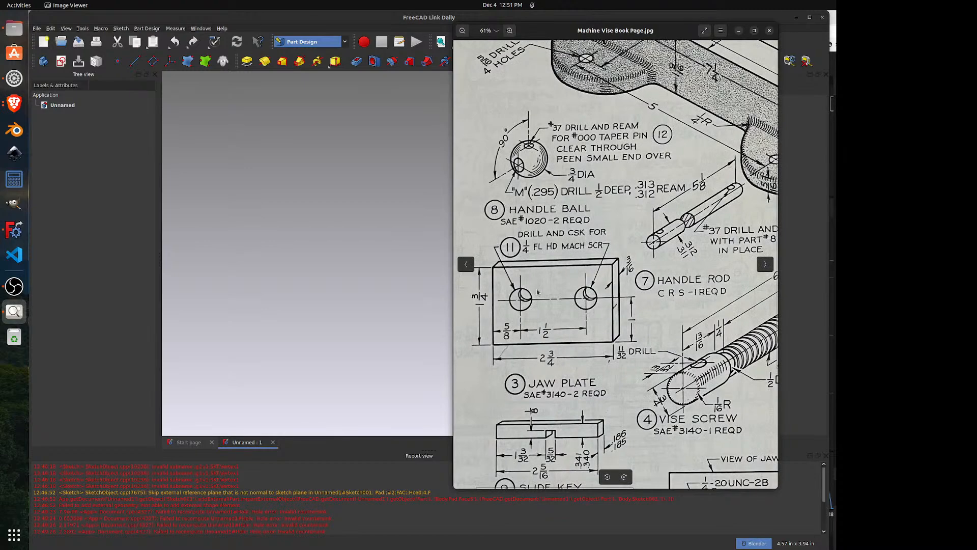
pyautogui.scroll(-5, 540, 290)
pyautogui.scroll(-1, 535, 297)
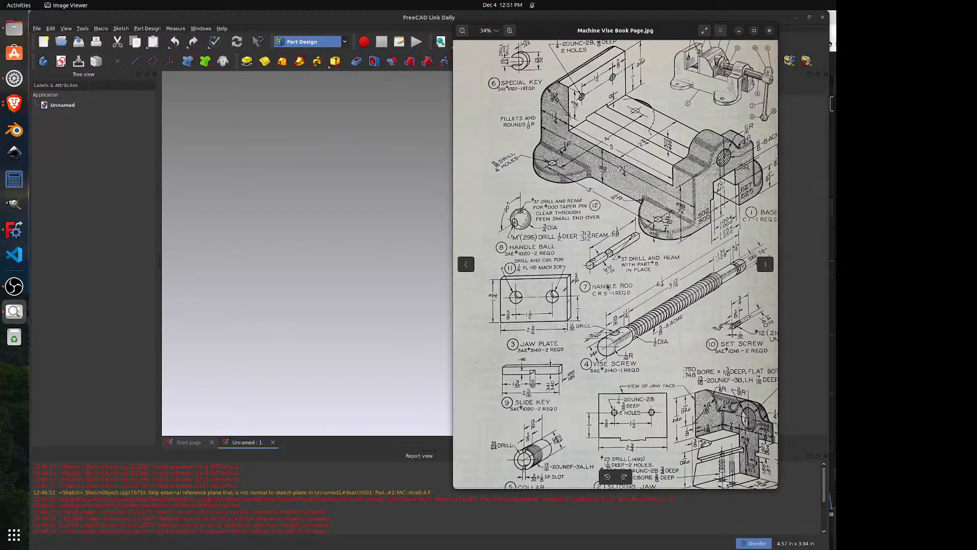
pyautogui.scroll(5, 639, 239)
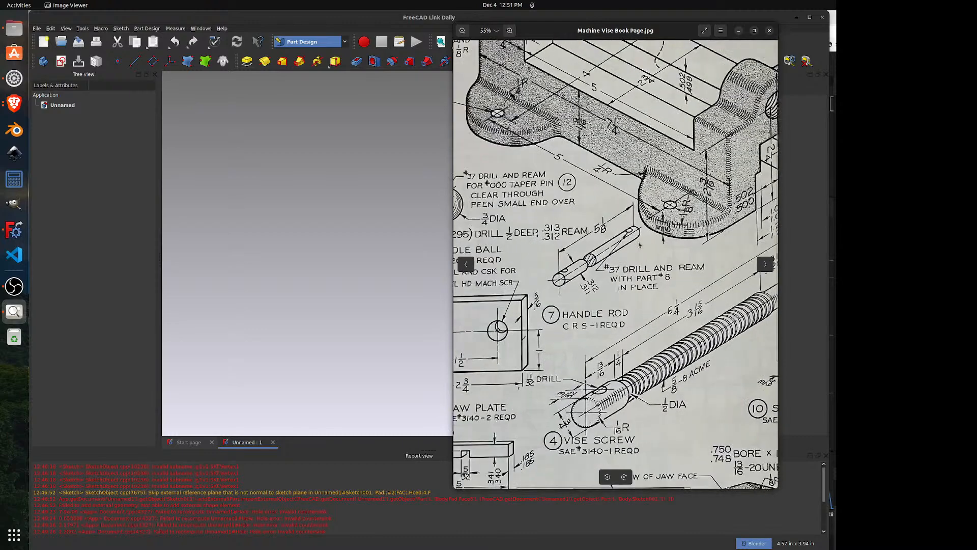
pyautogui.scroll(2, 572, 274)
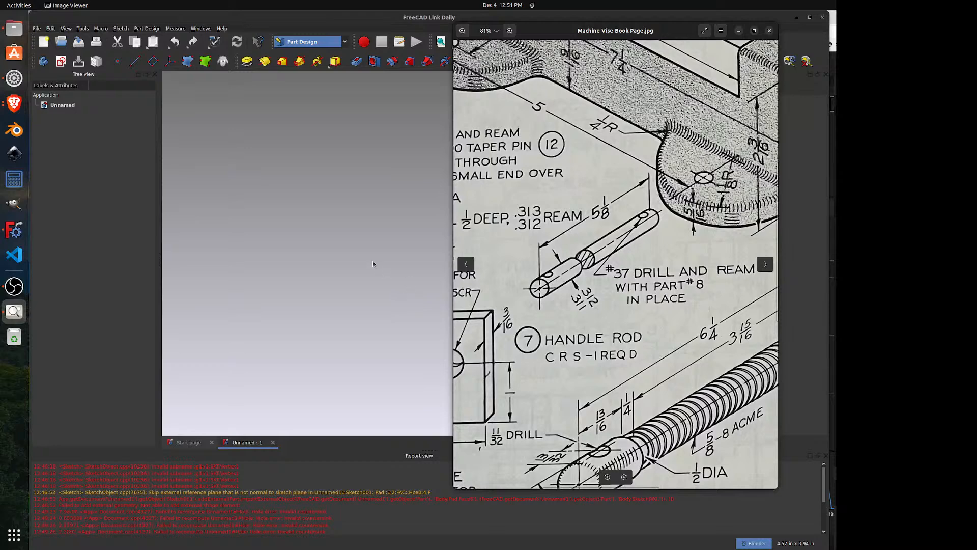
pyautogui.click(314, 259)
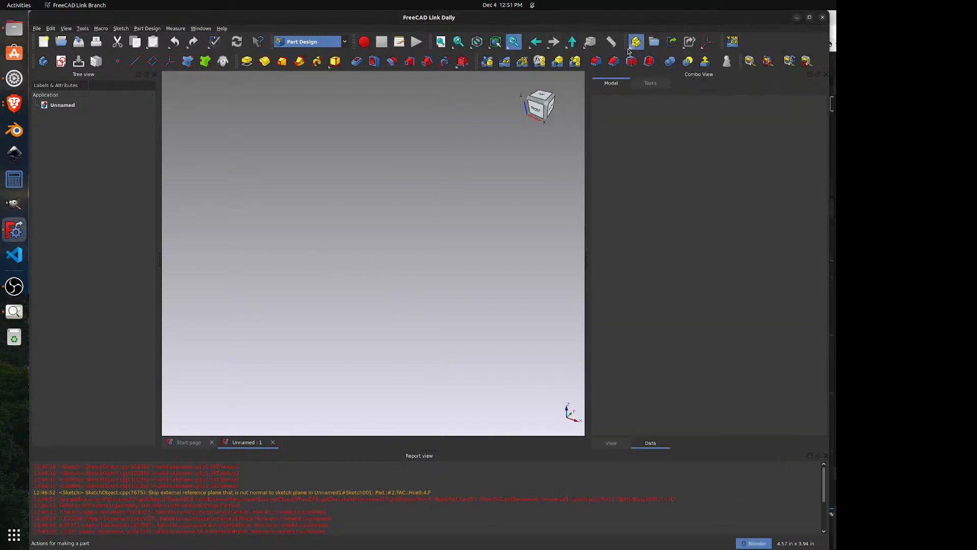
# - Add a part containing a new body and rename the part "7 - Handle Rod"
pyautogui.click(636, 42)
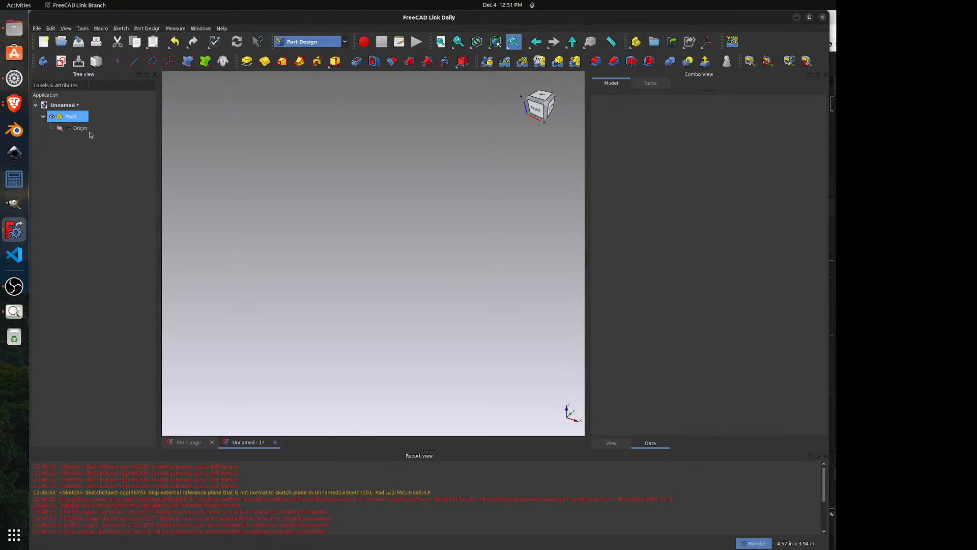
pyautogui.click(43, 61)
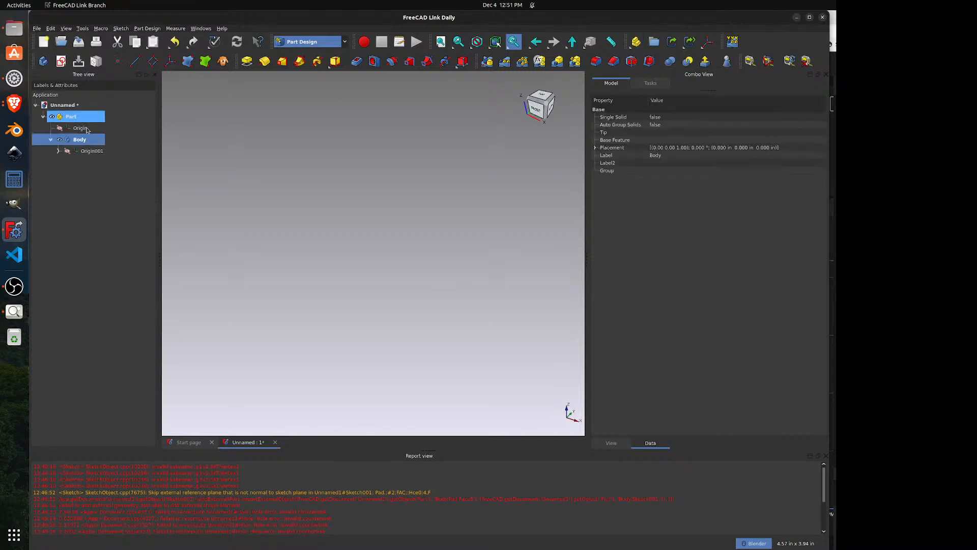
pyautogui.click(70, 120)
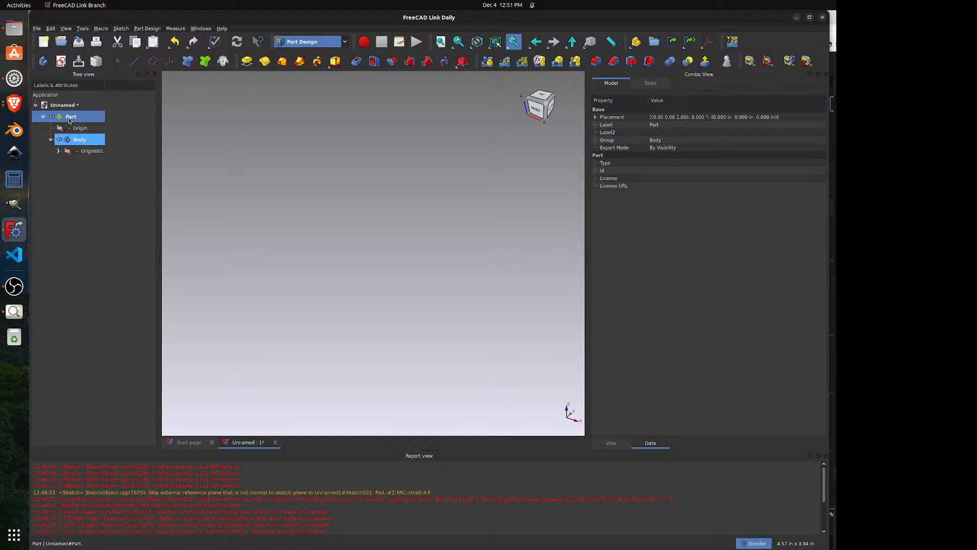
pyautogui.click(69, 119)
pyautogui.press('BackSpace')
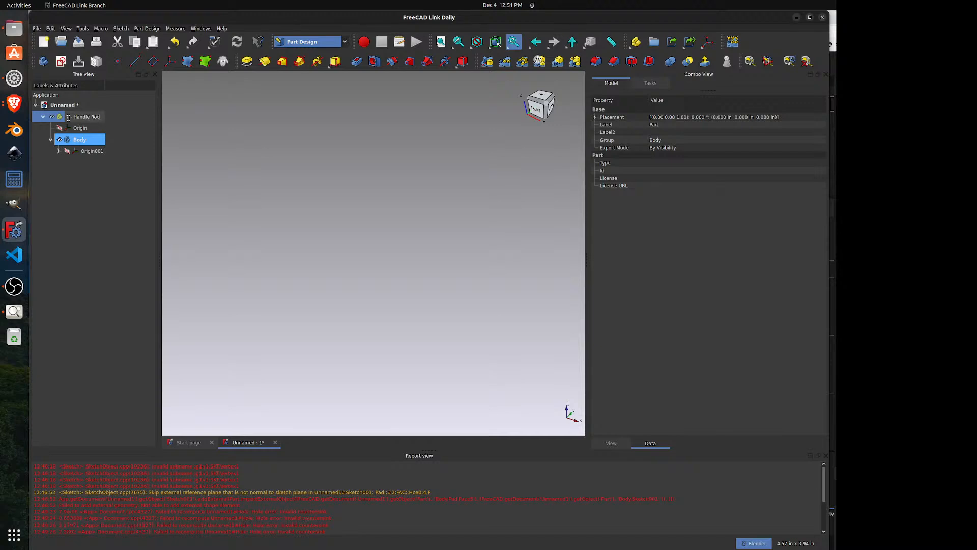
pyautogui.write('7 - Handle Rod')
pyautogui.press('Return')
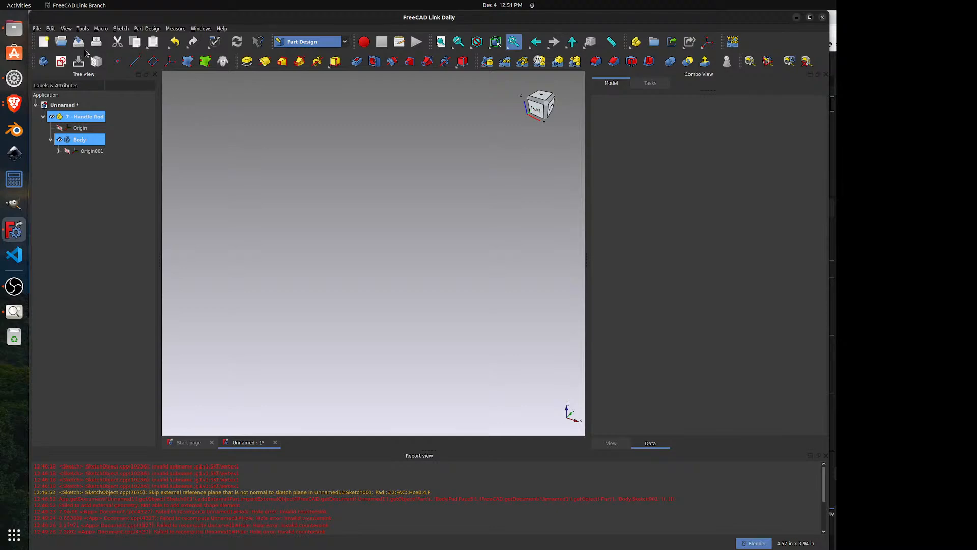
# - Check the part 7 title in the book page image and save the document as "7 - Handle Rod"
pyautogui.click(14, 311)
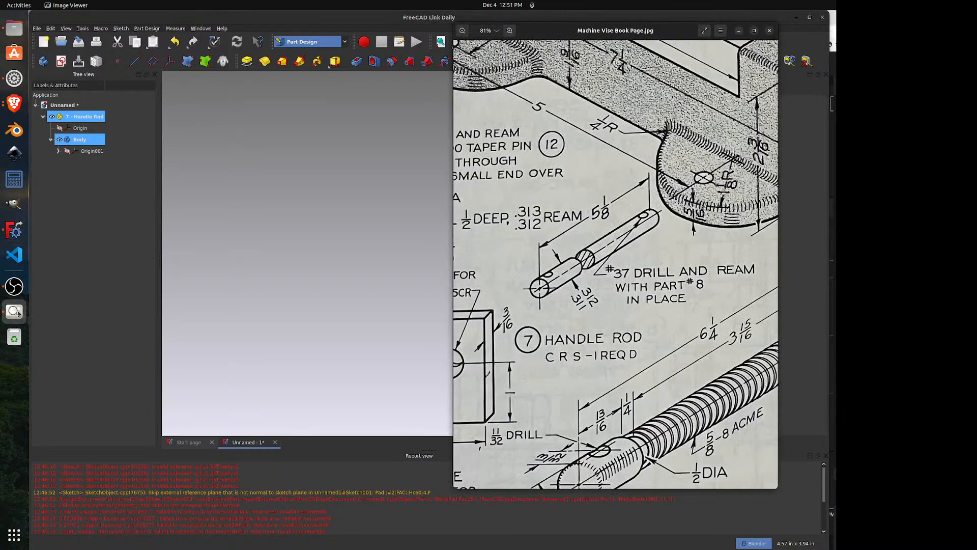
pyautogui.click(125, 118)
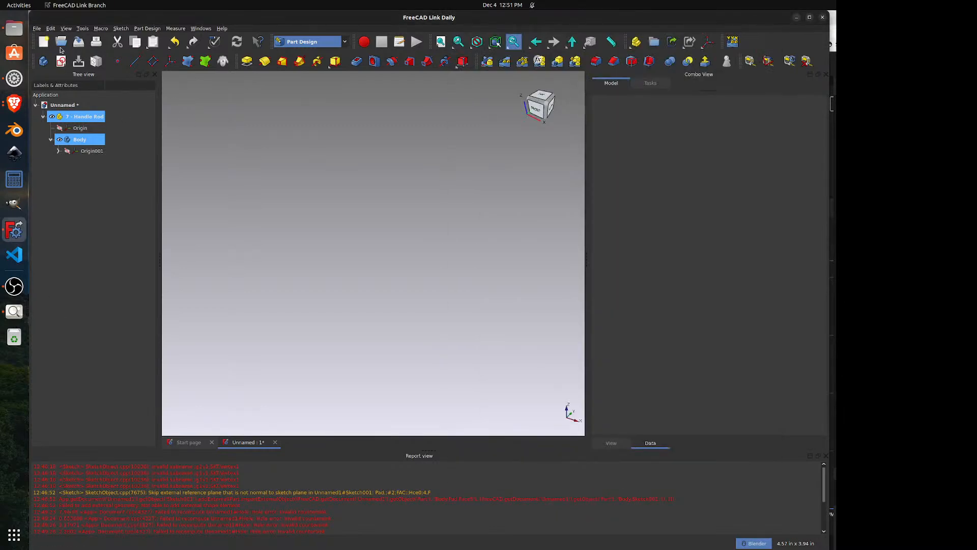
pyautogui.click(80, 43)
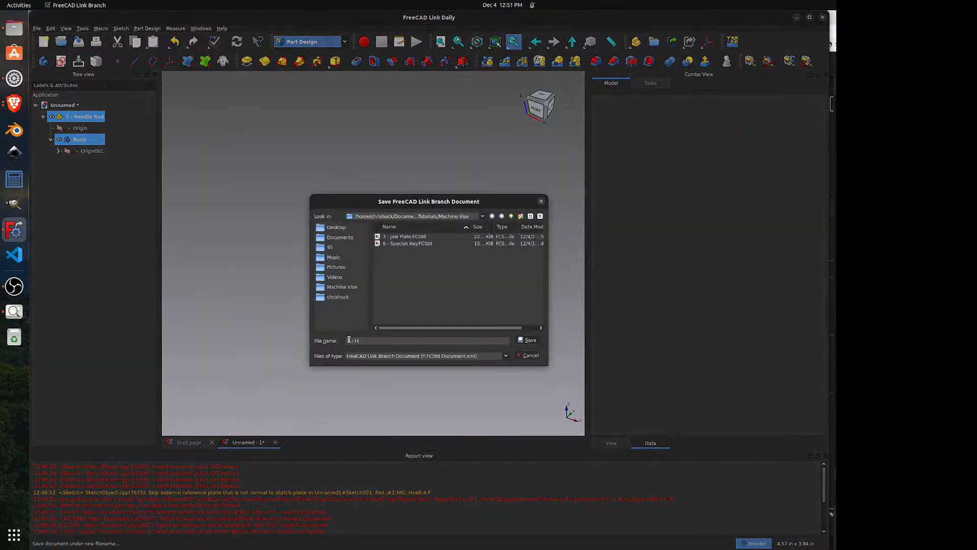
pyautogui.write('7 - Handle Rod')
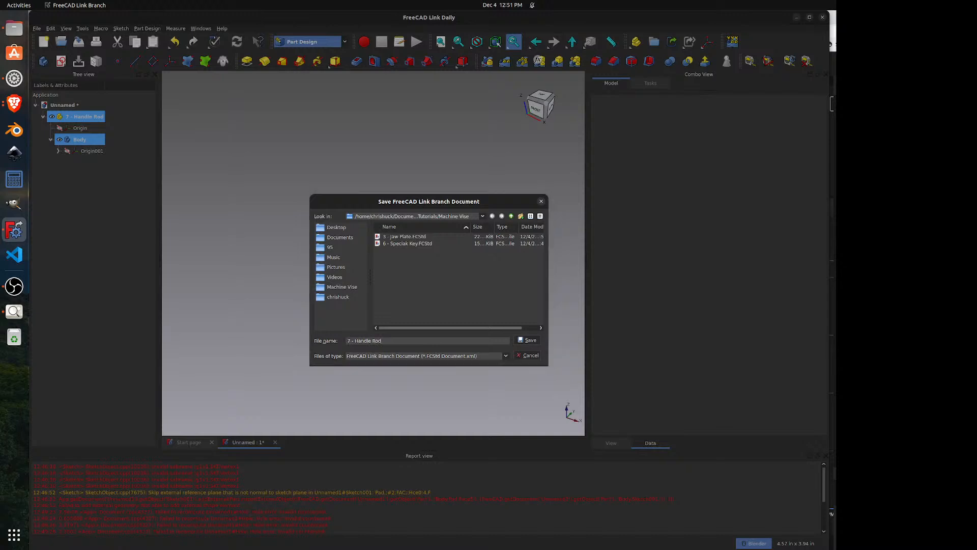
pyautogui.press('Return')
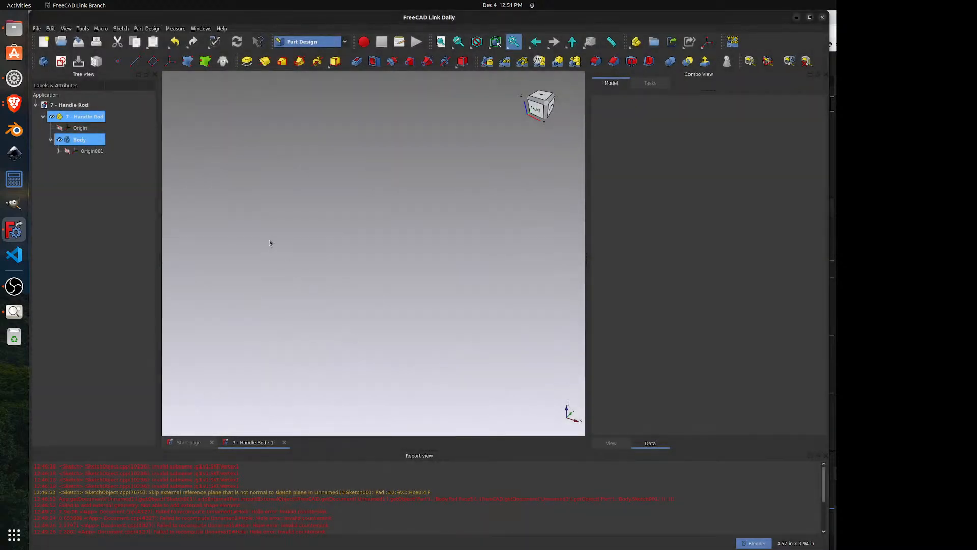
# - Show the body's origin planes and examine the Handle Rod's orientation and dimensions in the Machine Vise book page image
pyautogui.click(67, 150)
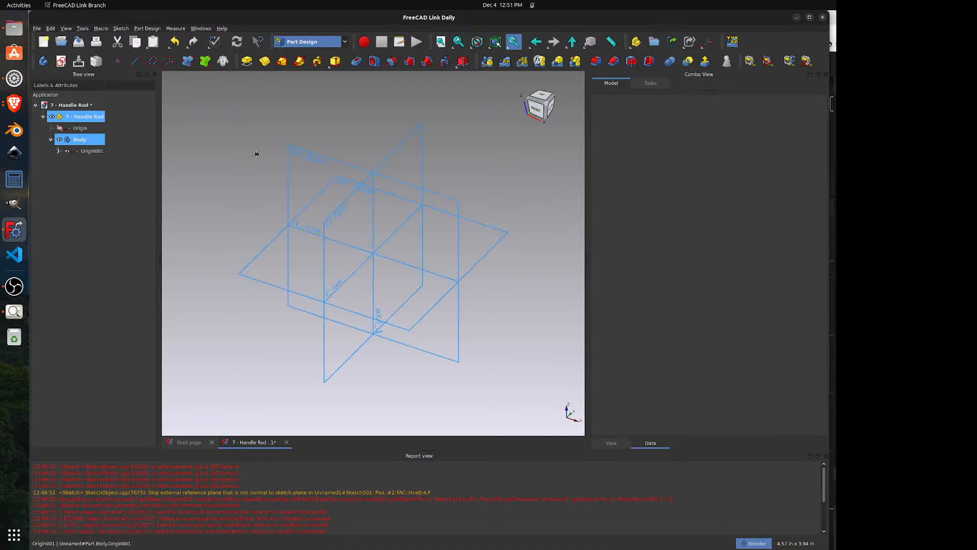
pyautogui.click(14, 311)
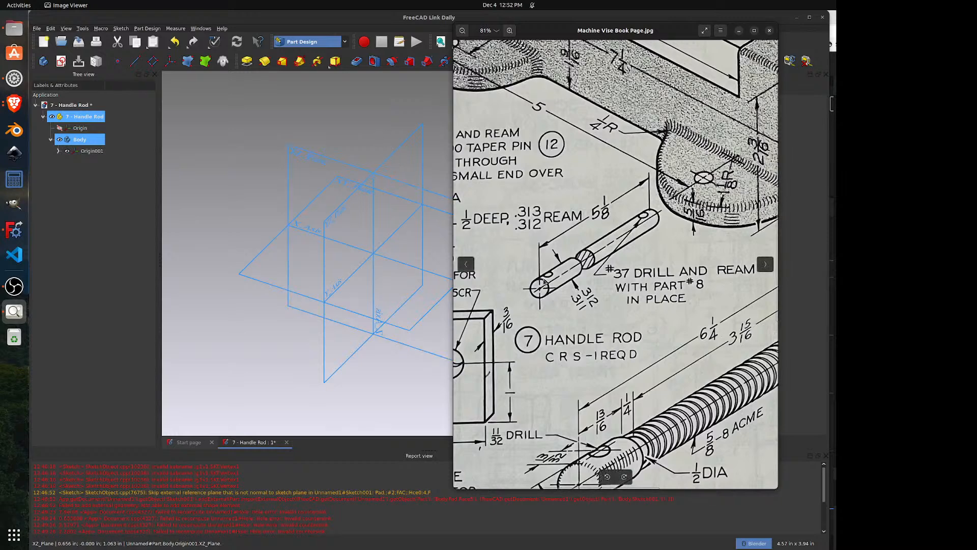
pyautogui.click(381, 129)
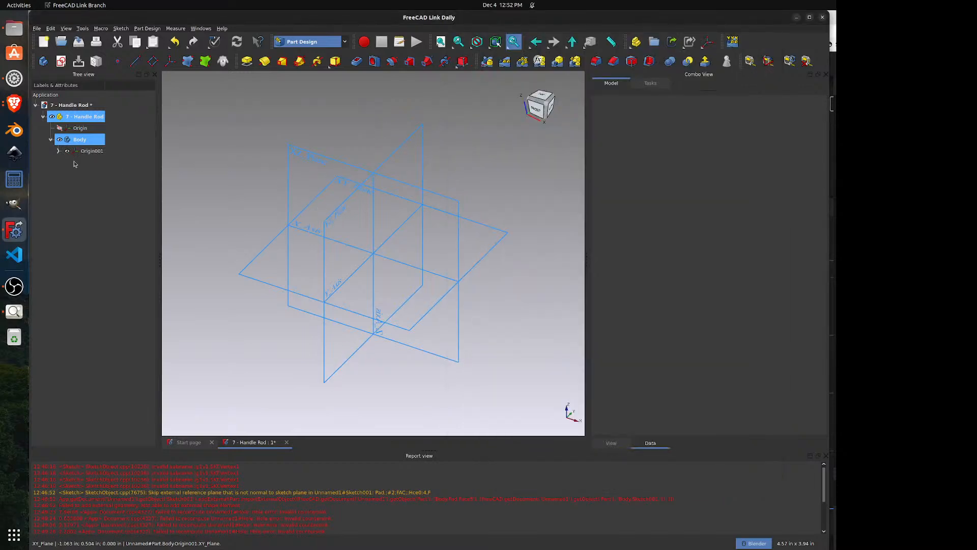
pyautogui.click(15, 311)
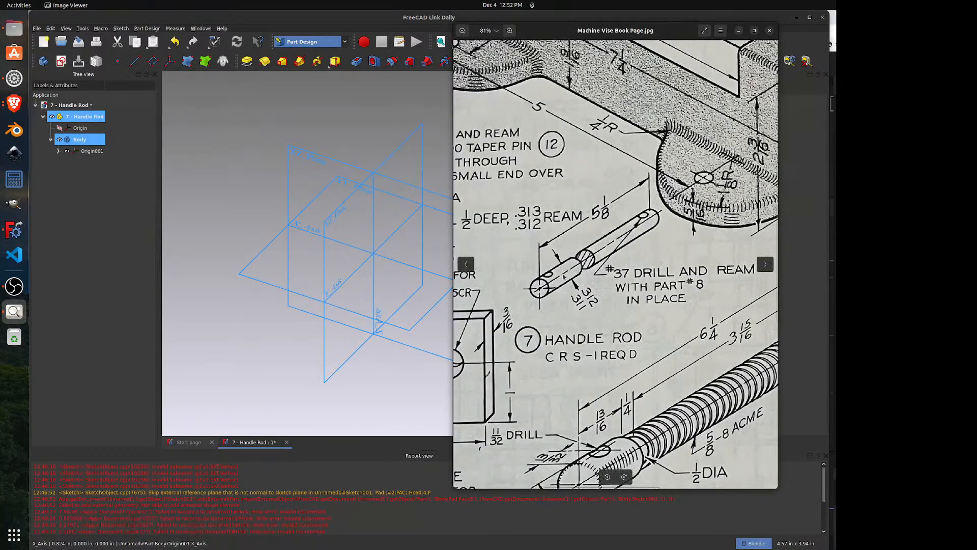
pyautogui.scroll(-6, 559, 277)
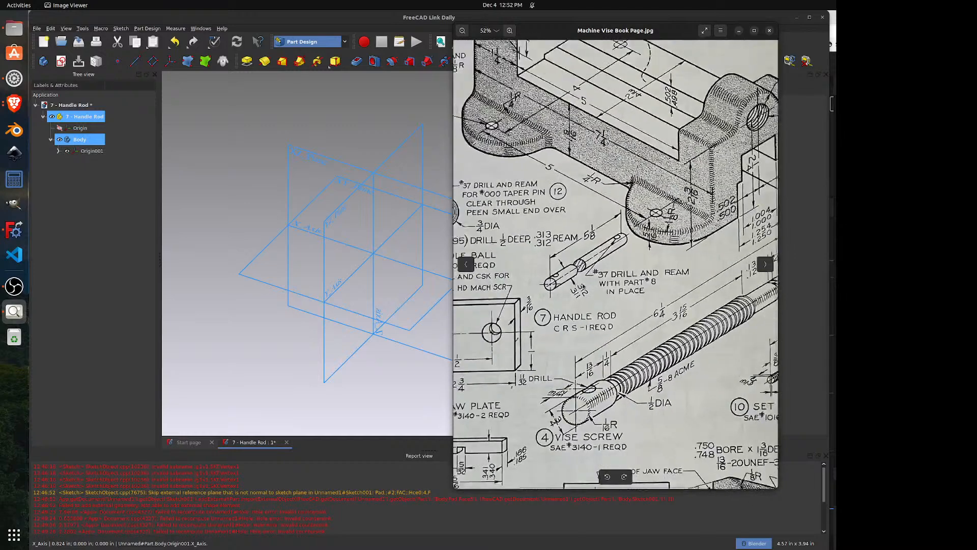
pyautogui.moveTo(685, 340); pyautogui.dragTo(673, 338)
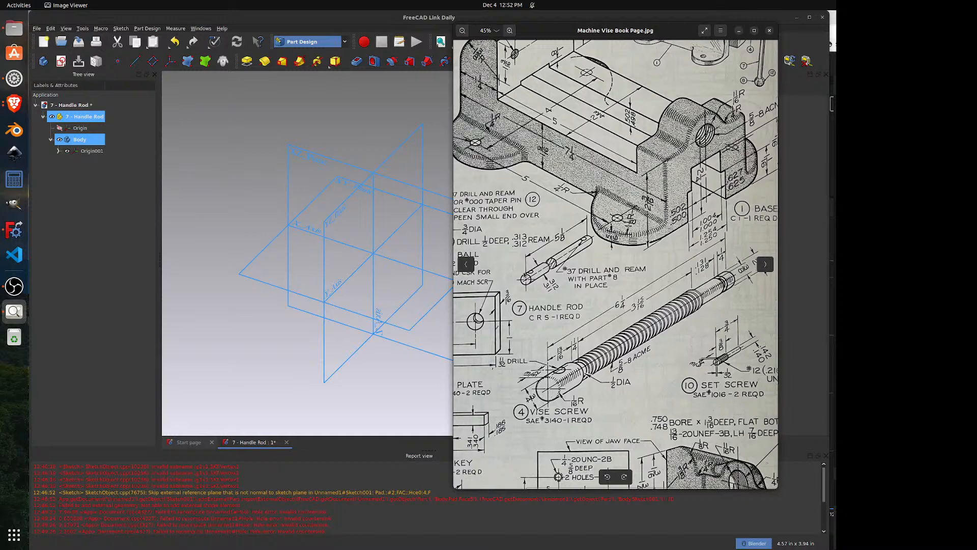
pyautogui.scroll(5, 532, 265)
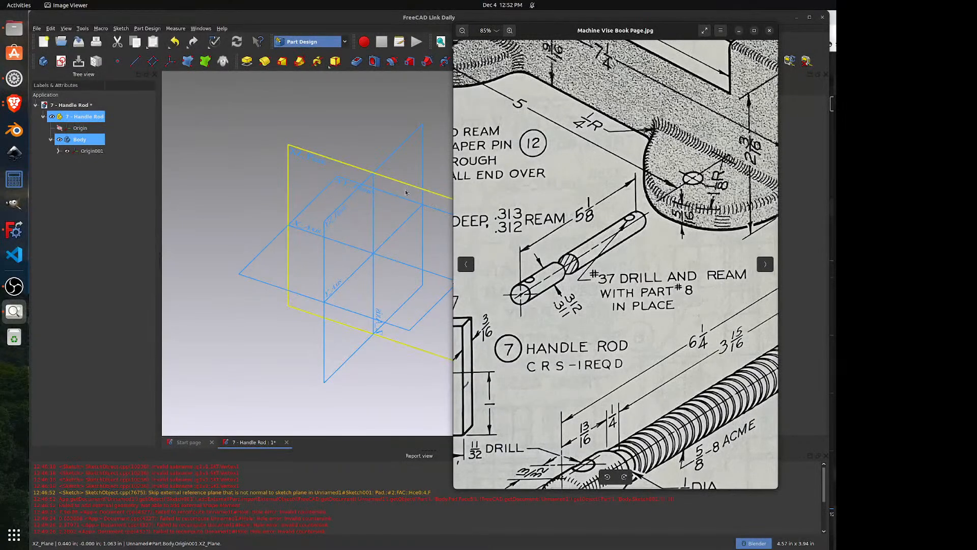
# - Back in FreeCAD, create a sketch on the body's XZ plane and draw a circle about 0.97 in in diameter centred on the origin
pyautogui.click(320, 127)
pyautogui.click(310, 154)
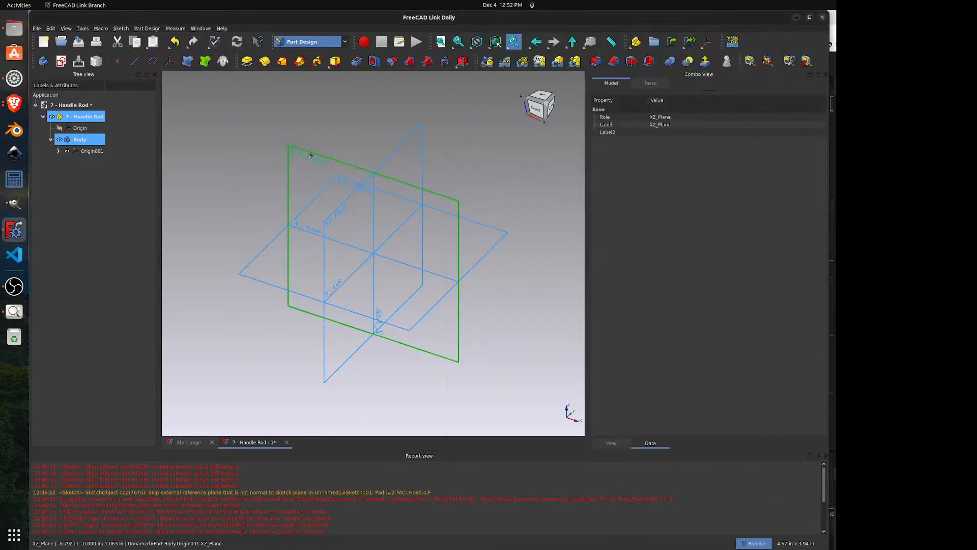
pyautogui.click(62, 61)
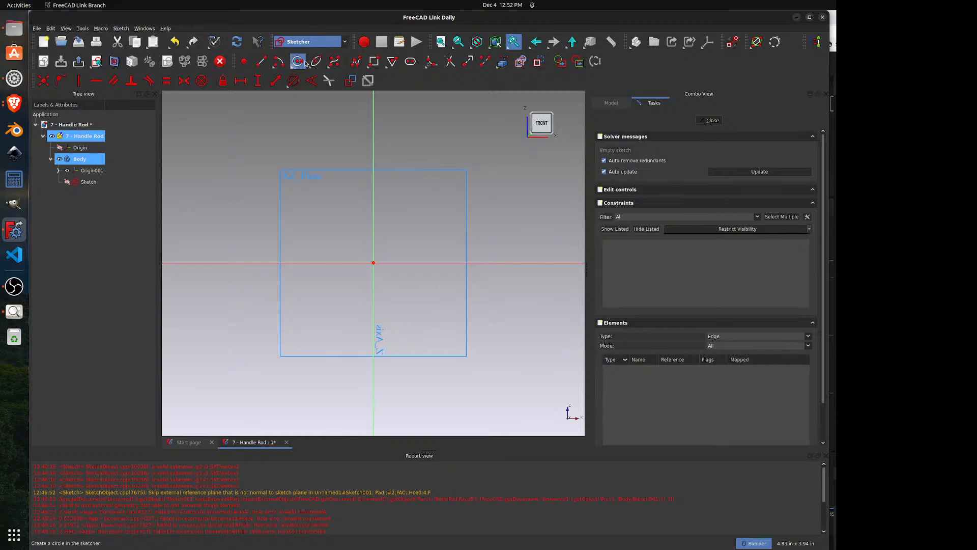
pyautogui.click(373, 262)
pyautogui.click(414, 229)
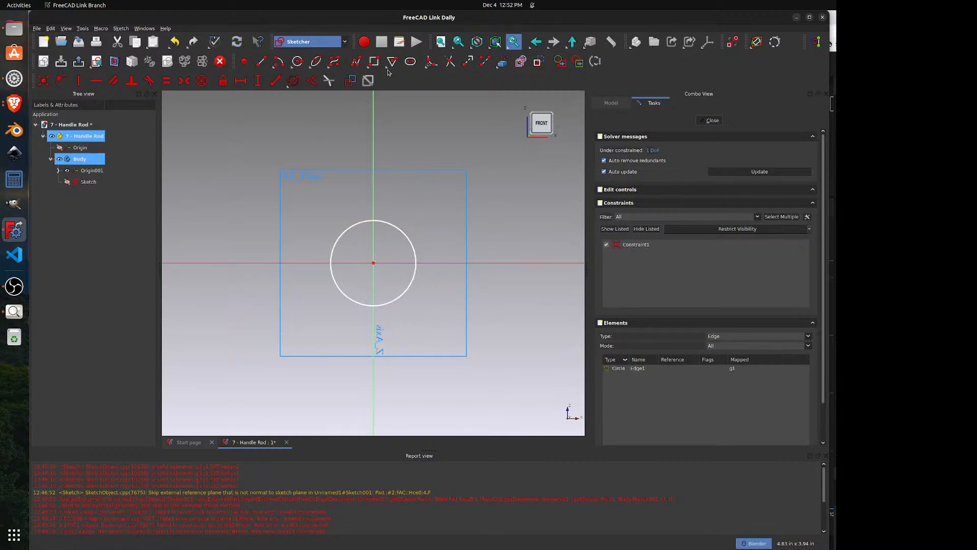
# - Constrain the circle's diameter to 0.3115 in and close the sketch
pyautogui.click(294, 81)
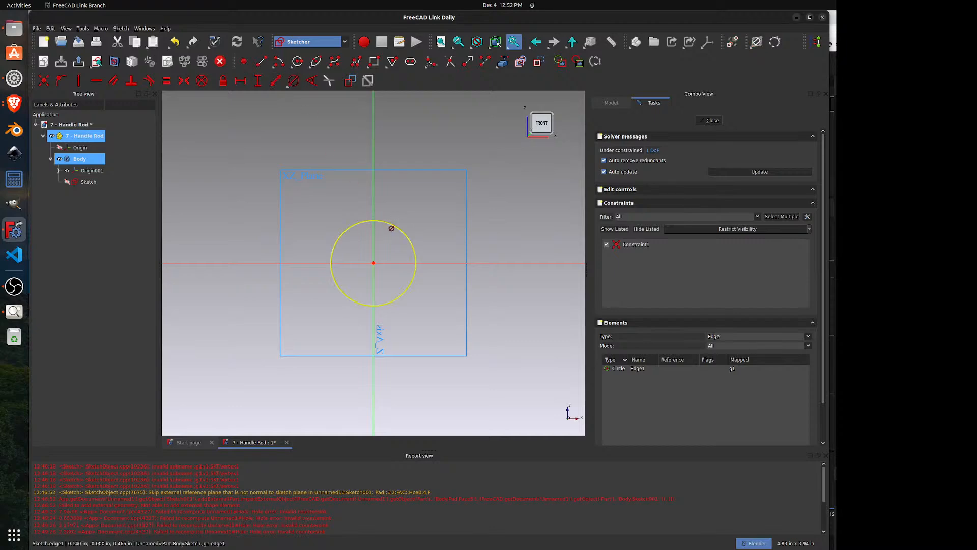
pyautogui.click(391, 228)
pyautogui.write('.3115')
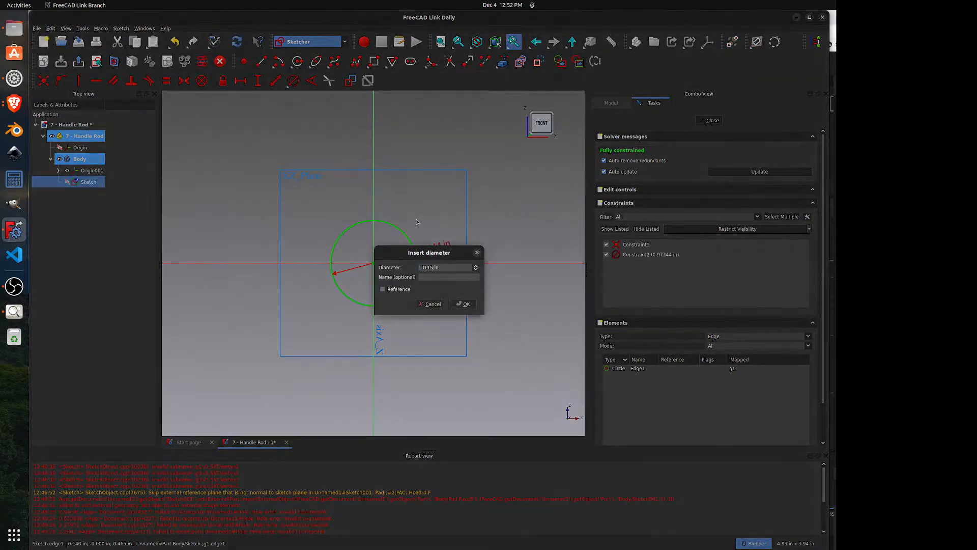
pyautogui.press('Return')
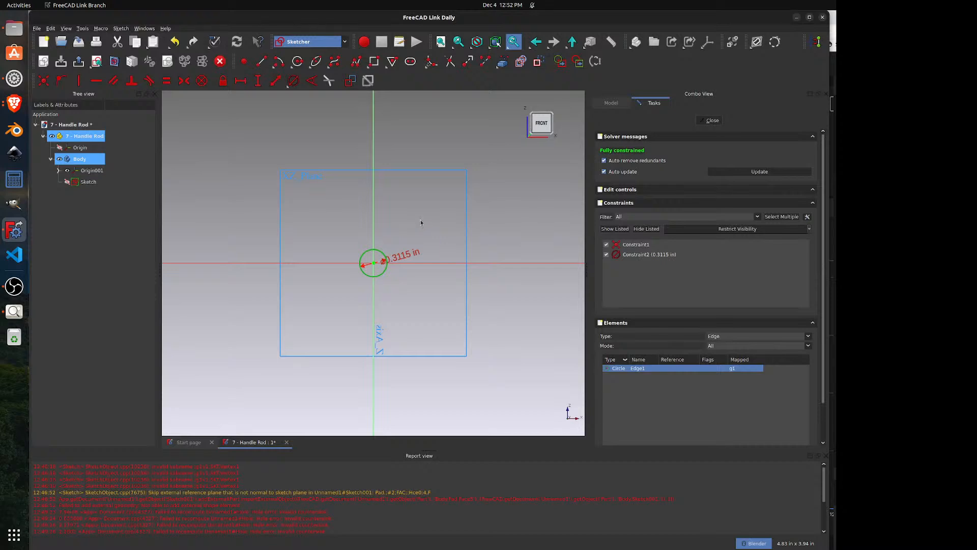
pyautogui.click(709, 120)
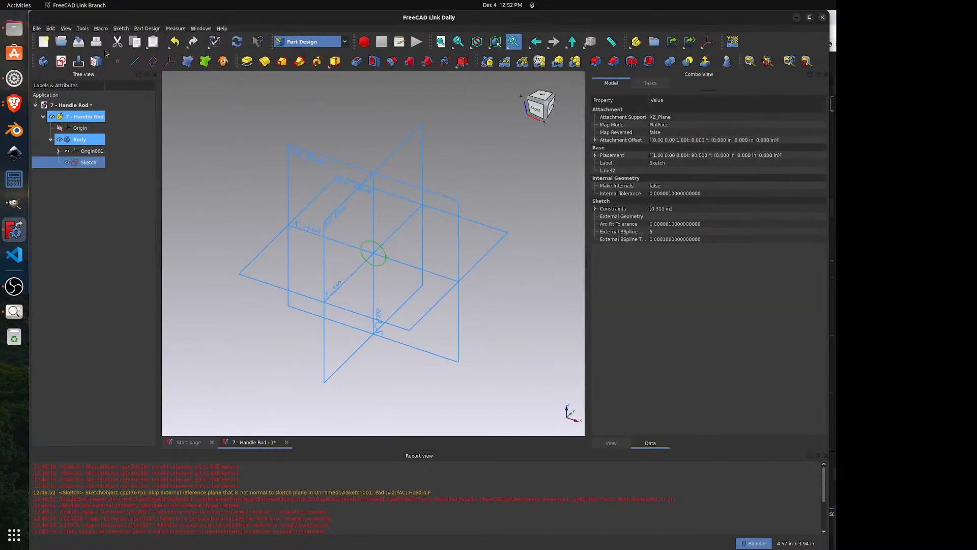
# - Set up a pad of the circle sketch, symmetric to the plane, with a length of 5.125 in
pyautogui.click(247, 62)
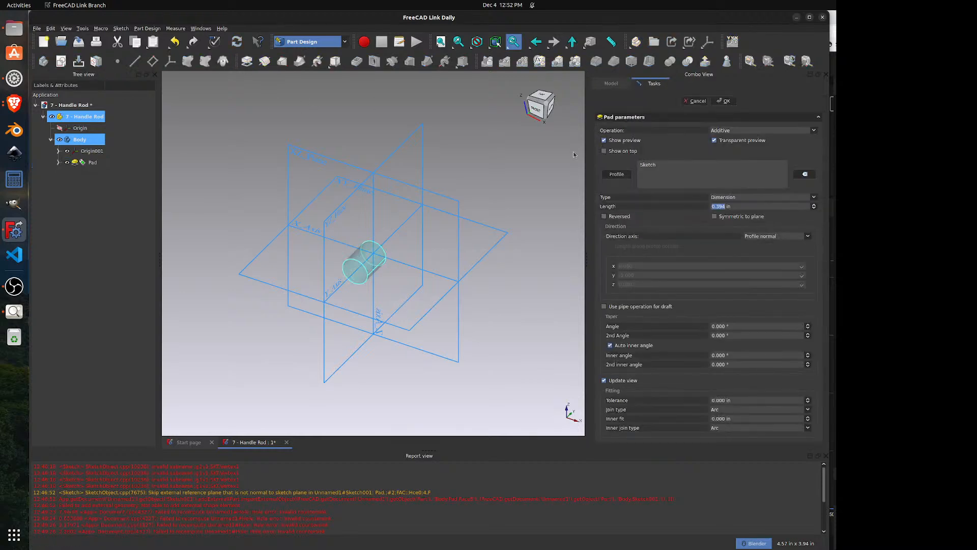
pyautogui.click(715, 217)
pyautogui.click(715, 216)
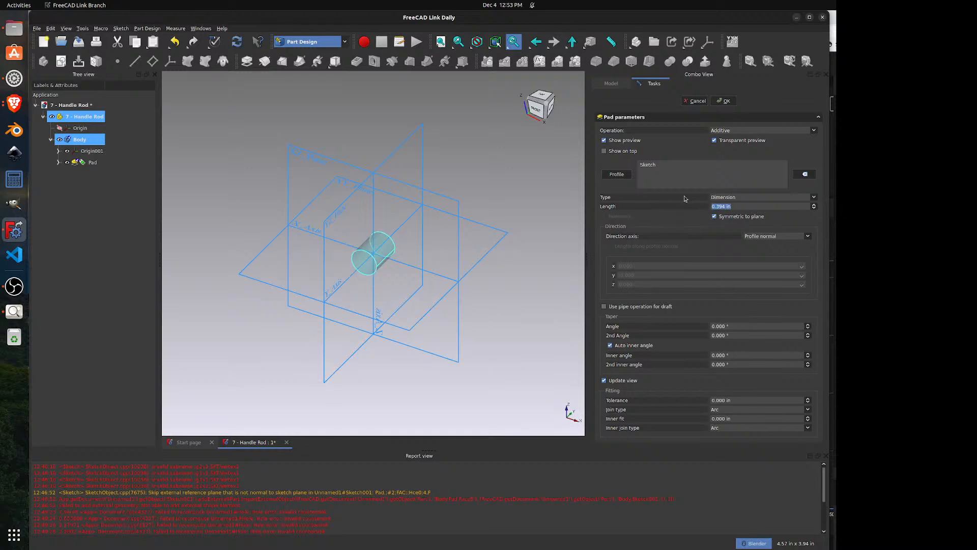
pyautogui.write('5.125')
pyautogui.press('Return')
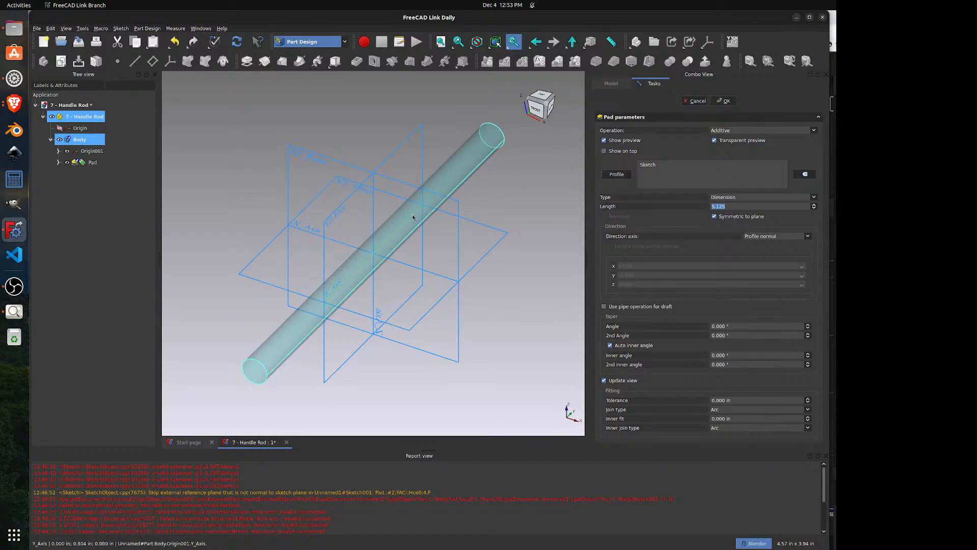
# - Review the Handle Rod's drilling note and its relation to the Handle Ball in the book page image, and accept the pad
pyautogui.click(13, 312)
pyautogui.scroll(-3, 644, 232)
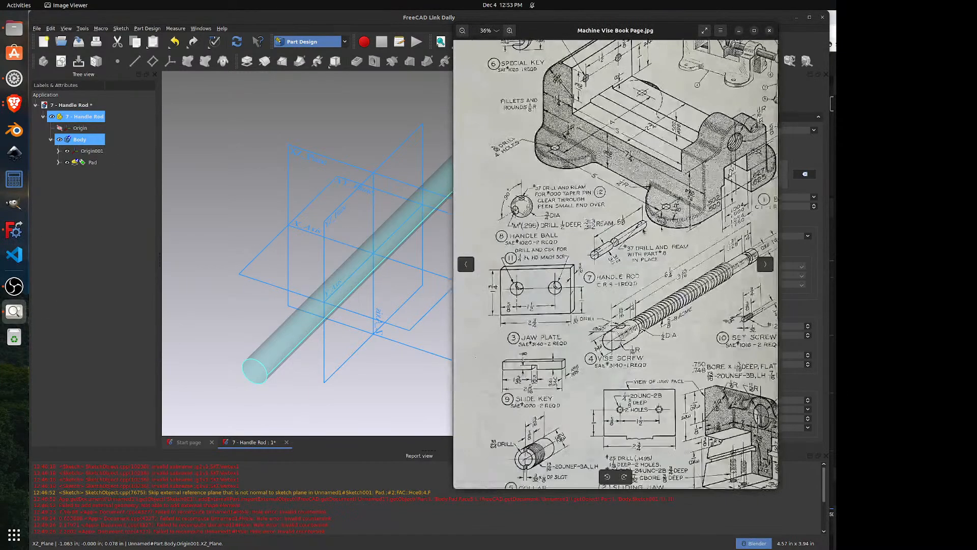
pyautogui.scroll(1, 741, 92)
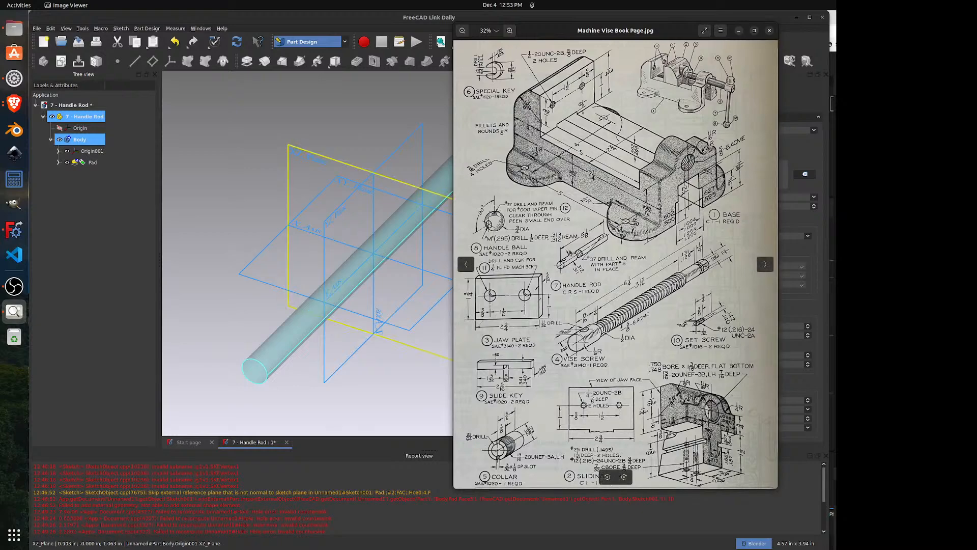
pyautogui.scroll(3, 567, 251)
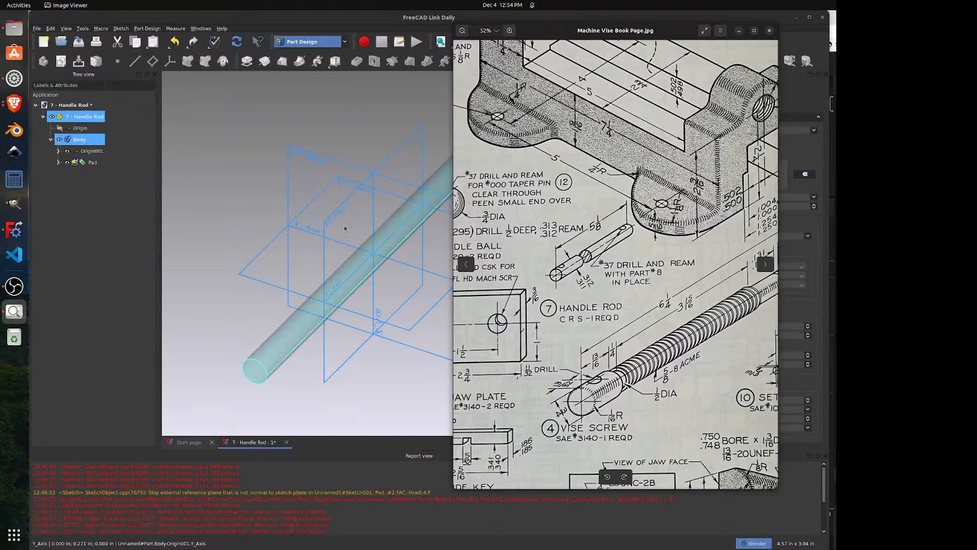
pyautogui.click(358, 143)
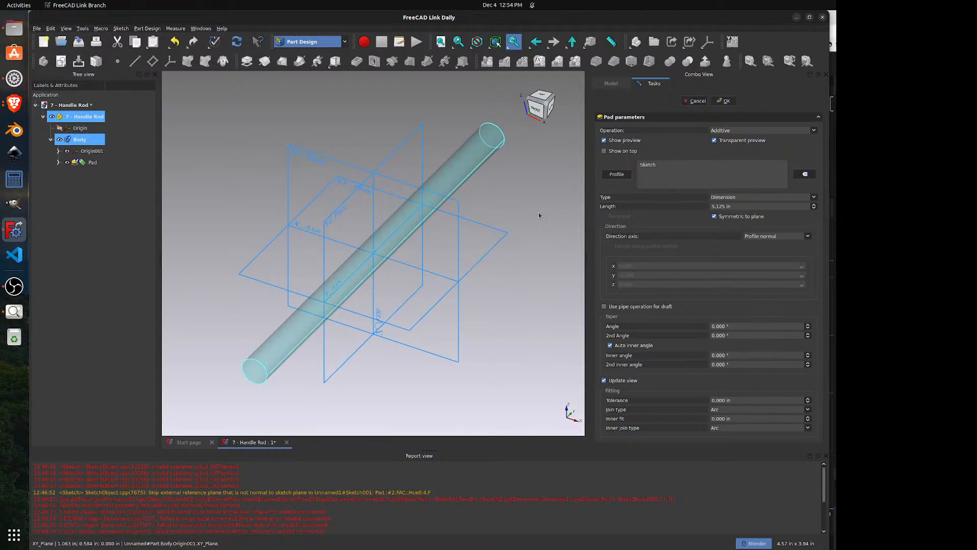
pyautogui.click(724, 101)
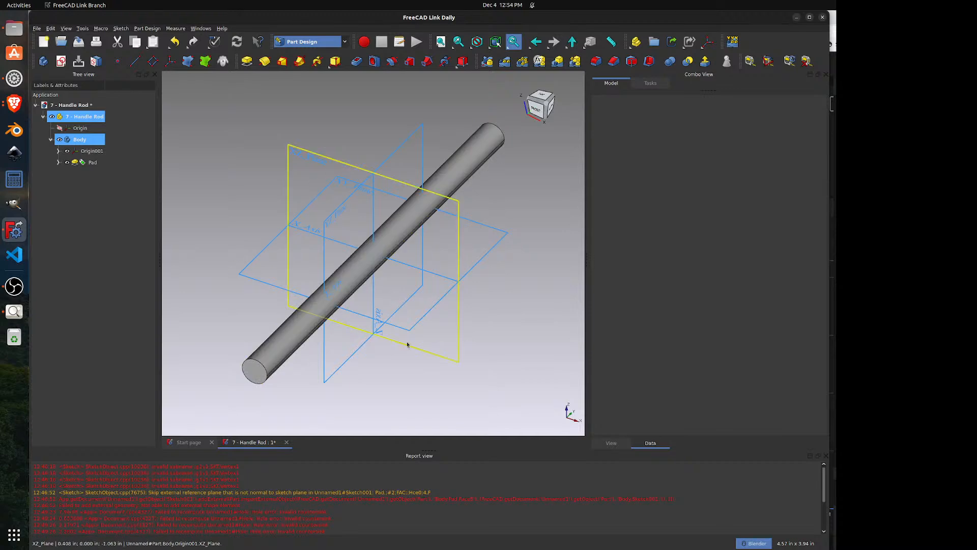
# - Create a sketch on the XY plane and place a tiny circle near each rod end on the vertical axis, about 2.2 in from the origin
pyautogui.scroll(1, 407, 344)
pyautogui.scroll(-1, 407, 344)
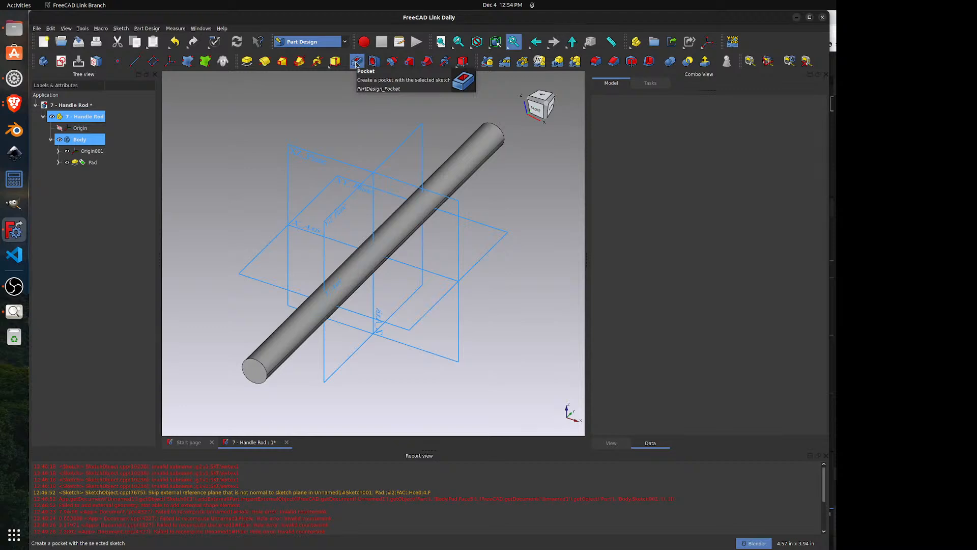
pyautogui.click(269, 249)
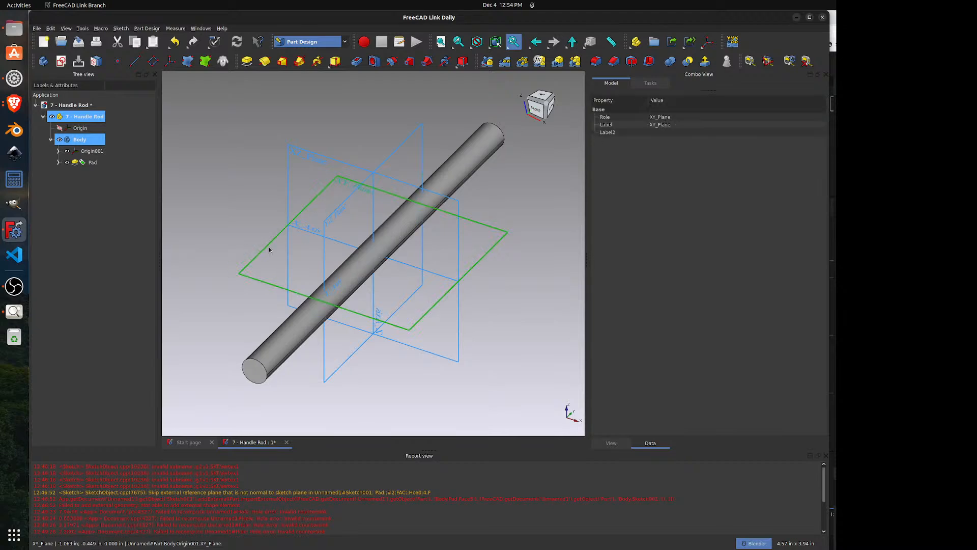
pyautogui.click(61, 61)
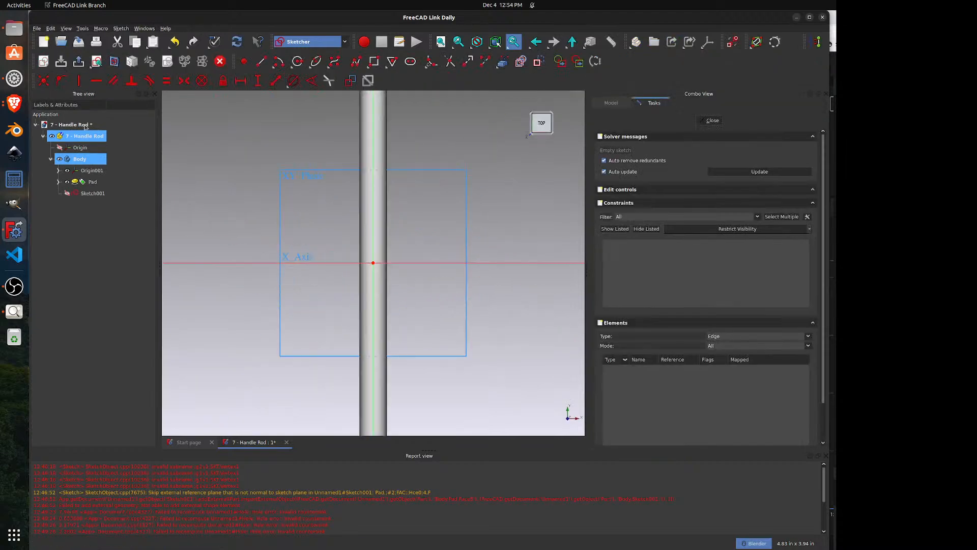
pyautogui.scroll(-4, 353, 204)
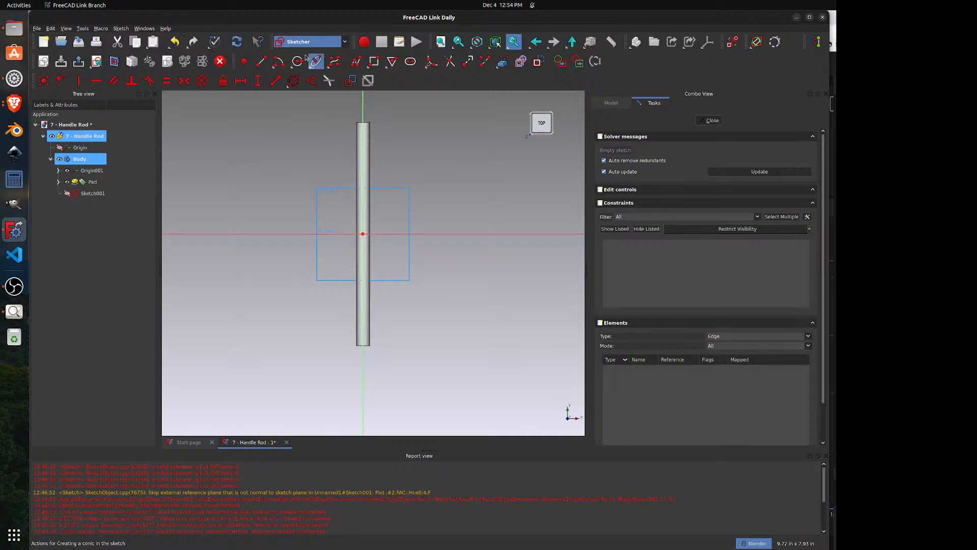
pyautogui.click(363, 132)
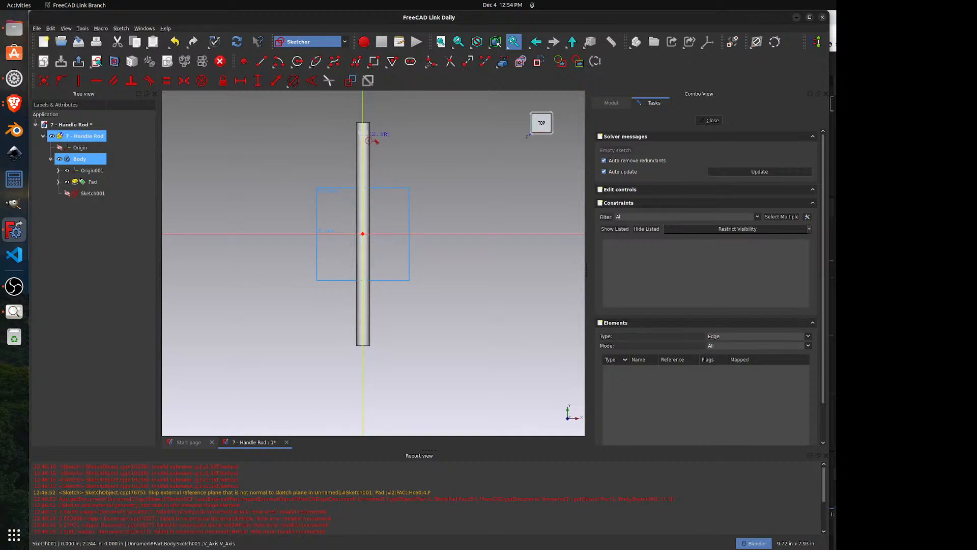
pyautogui.click(363, 132)
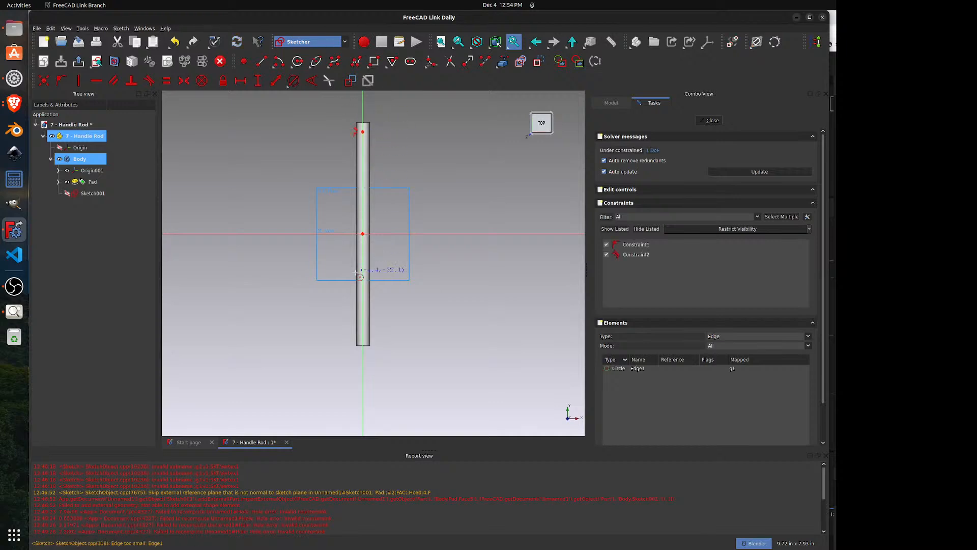
pyautogui.click(363, 335)
pyautogui.click(363, 335)
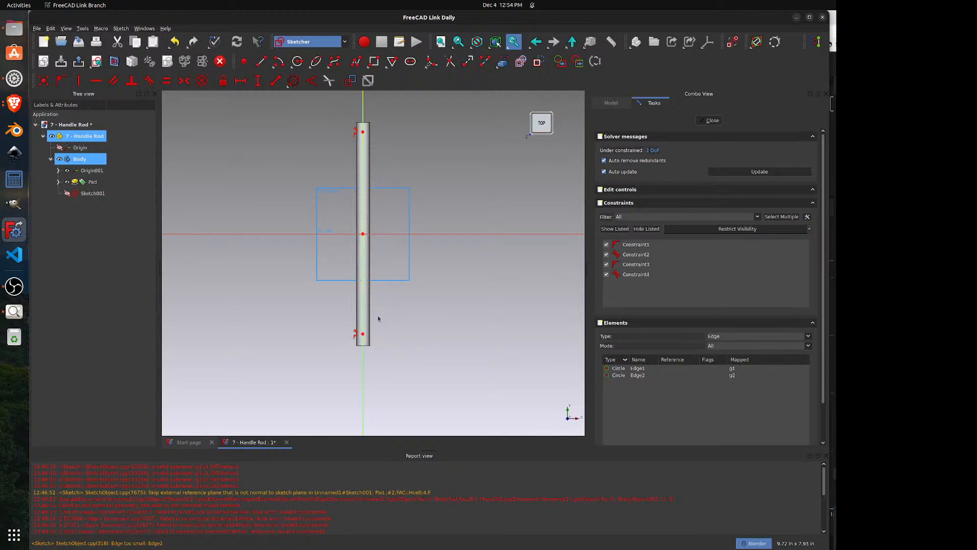
pyautogui.scroll(2, 375, 335)
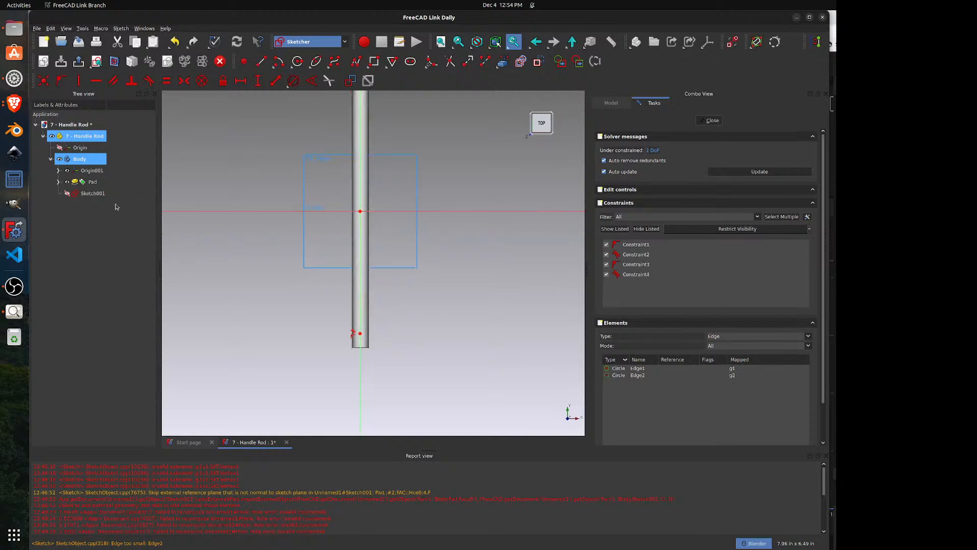
# - Hide the rod's pad and try to enlarge the tiny circle on the upper vertical axis
pyautogui.click(68, 182)
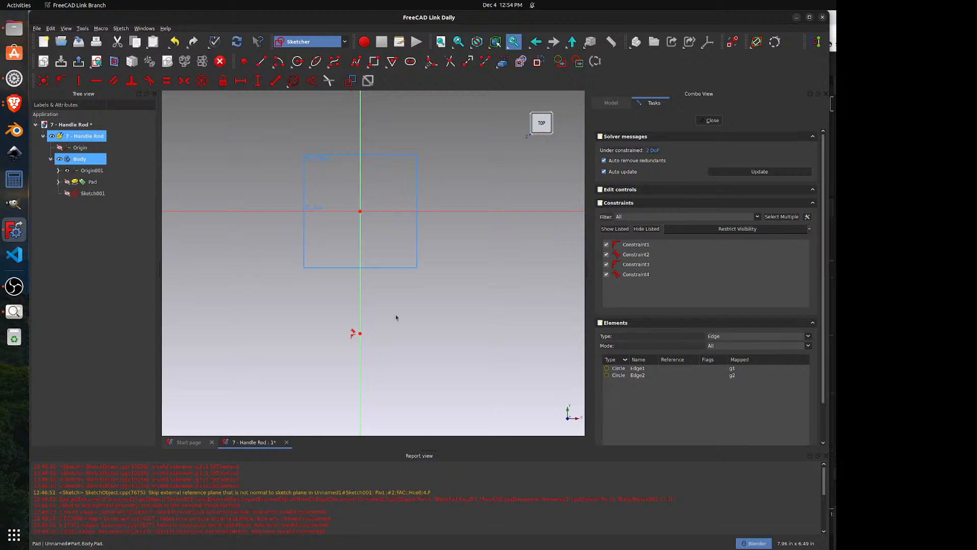
pyautogui.scroll(-3, 375, 320)
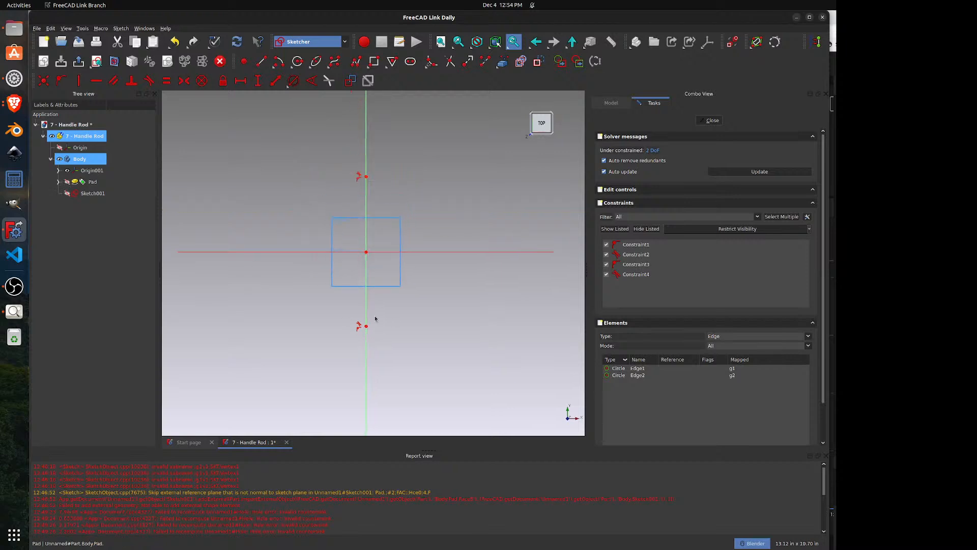
pyautogui.scroll(2, 362, 159)
pyautogui.scroll(2, 380, 188)
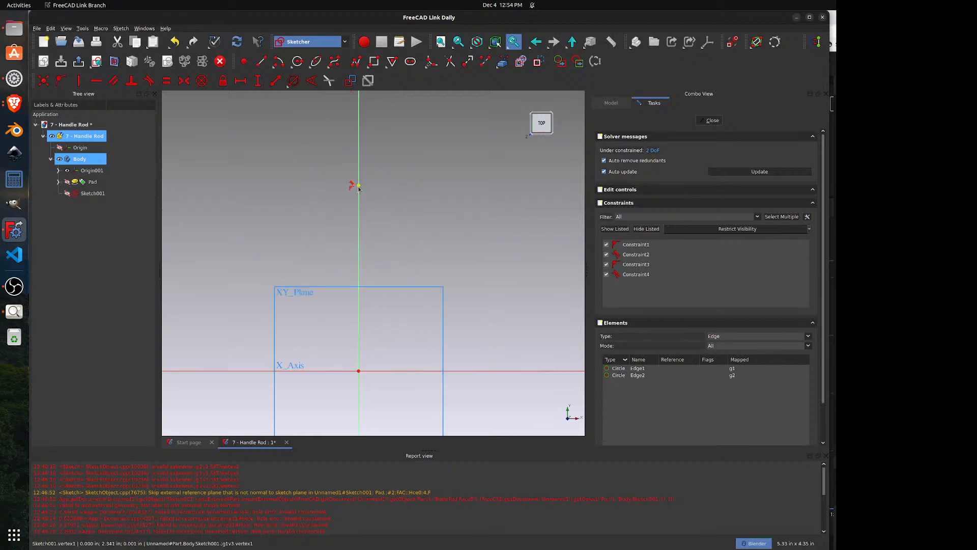
pyautogui.moveTo(358, 187); pyautogui.dragTo(367, 187)
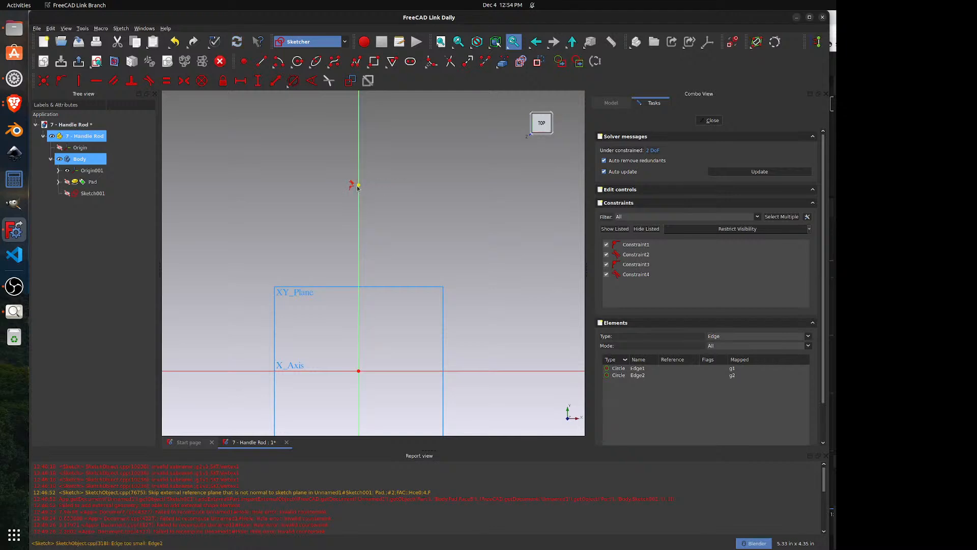
pyautogui.click(359, 187)
pyautogui.click(359, 187)
pyautogui.scroll(-4, 331, 206)
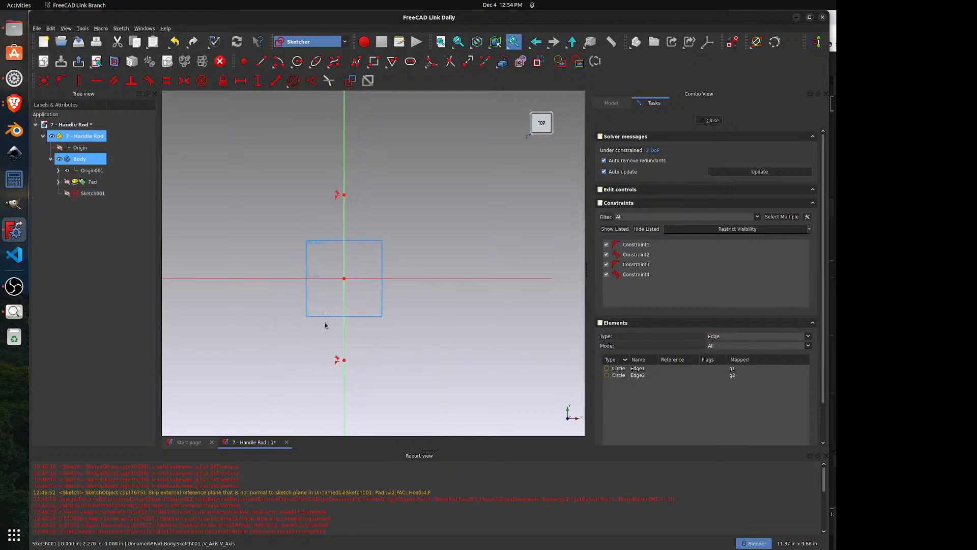
pyautogui.click(349, 354)
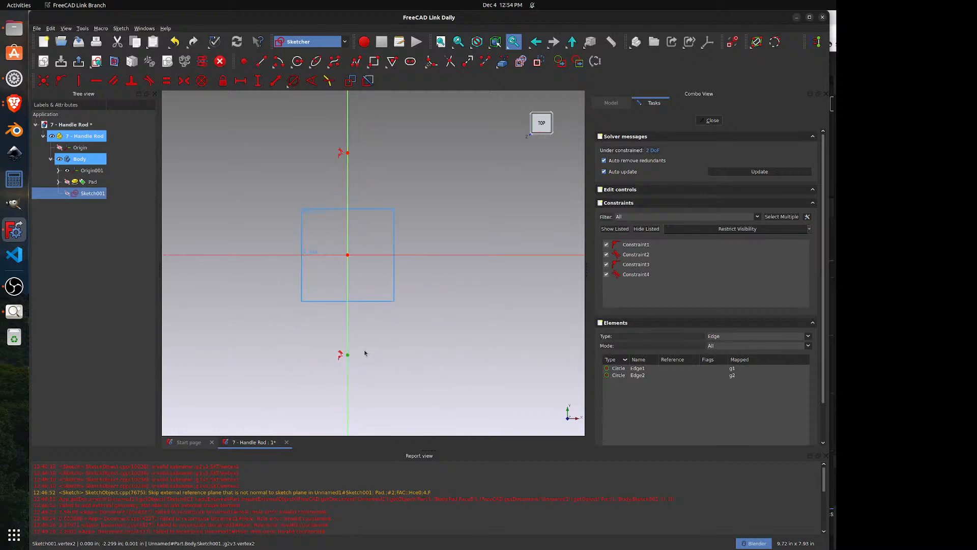
pyautogui.click(365, 354)
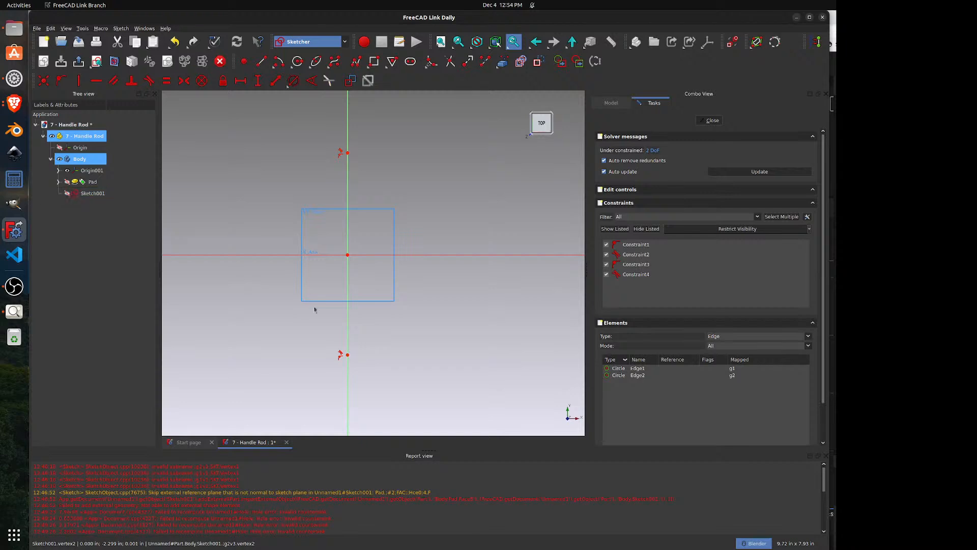
# - Make the sketch visible and delete both tiny circles from it
pyautogui.click(68, 194)
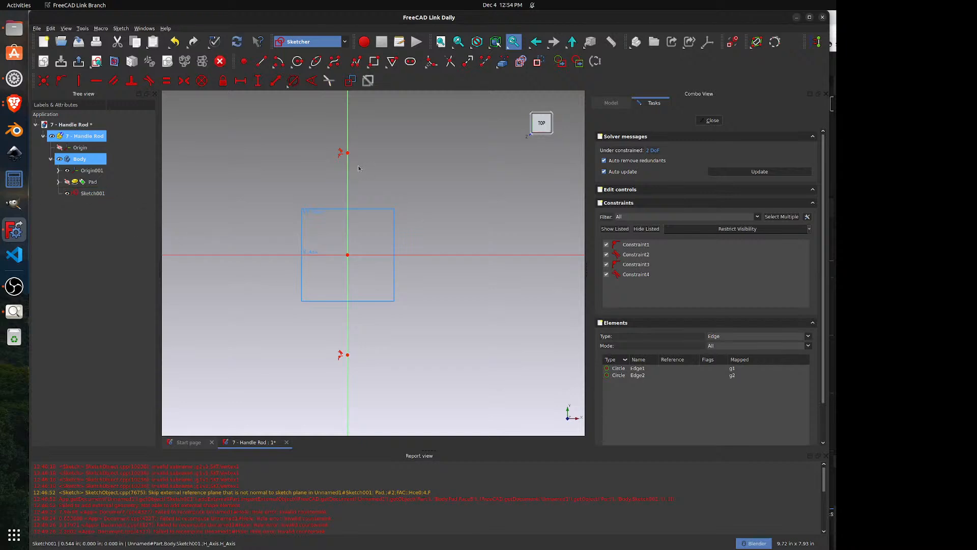
pyautogui.click(348, 355)
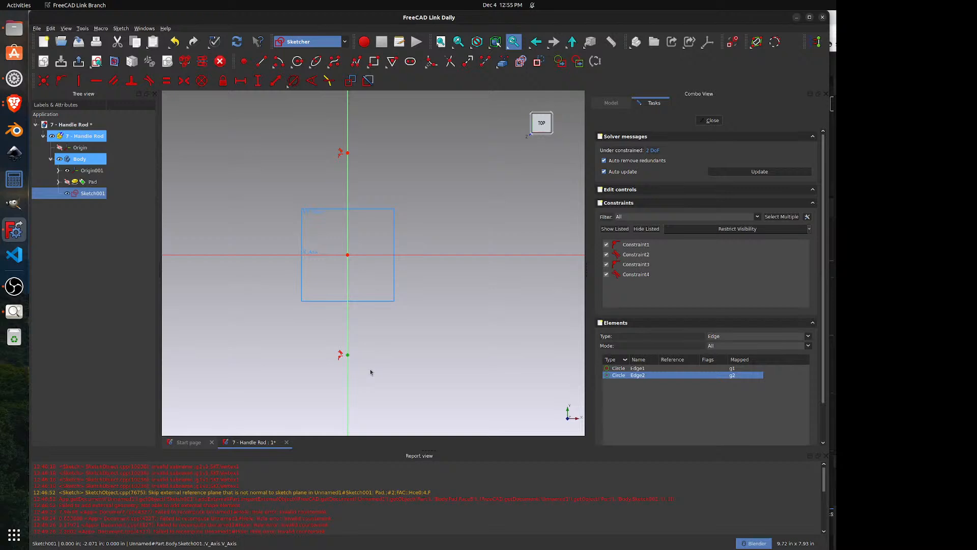
pyautogui.press('Delete')
pyautogui.moveTo(307, 132); pyautogui.dragTo(372, 166)
pyautogui.press('Delete')
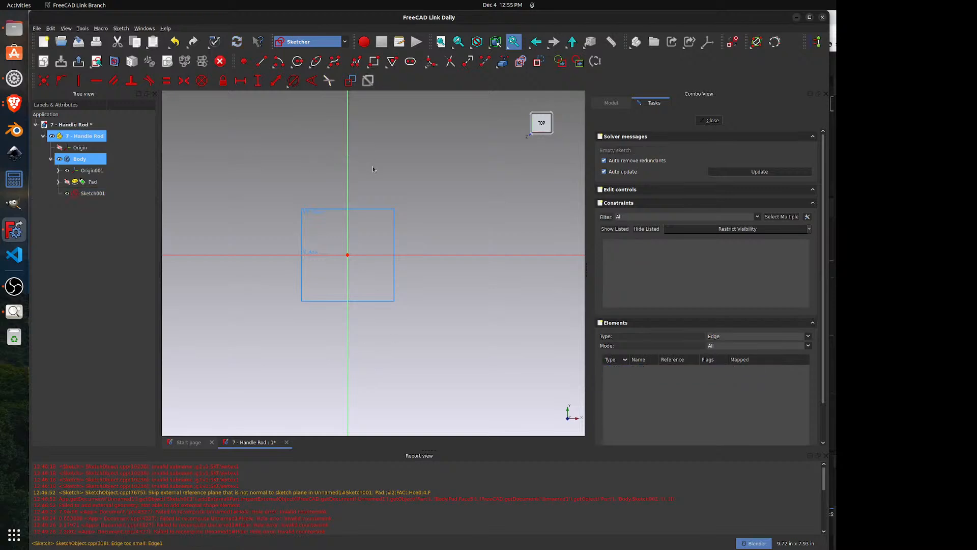
# - Draw two circles on the vertical axis, centred about 2.2 in above and 2.7 in below the origin, with radii of about 0.3 in
pyautogui.click(298, 61)
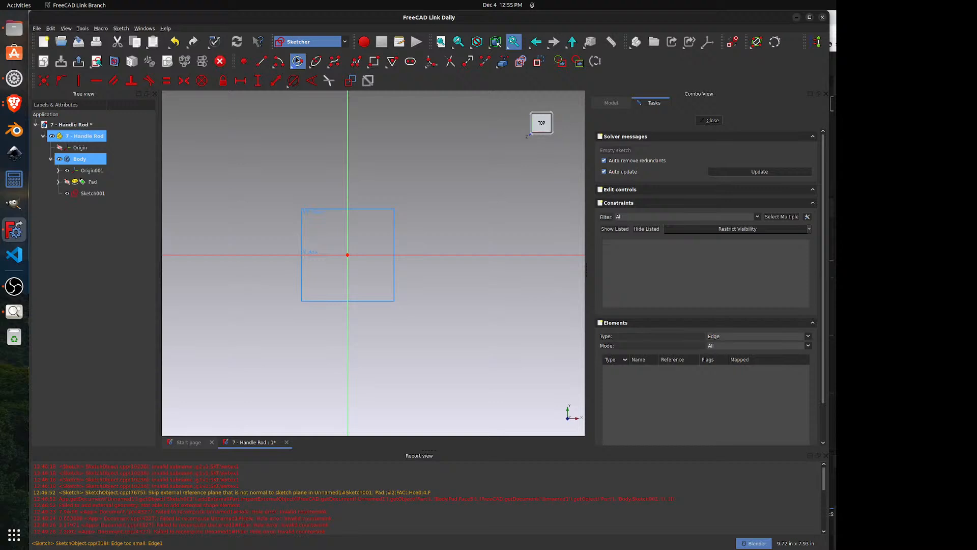
pyautogui.click(347, 171)
pyautogui.click(360, 171)
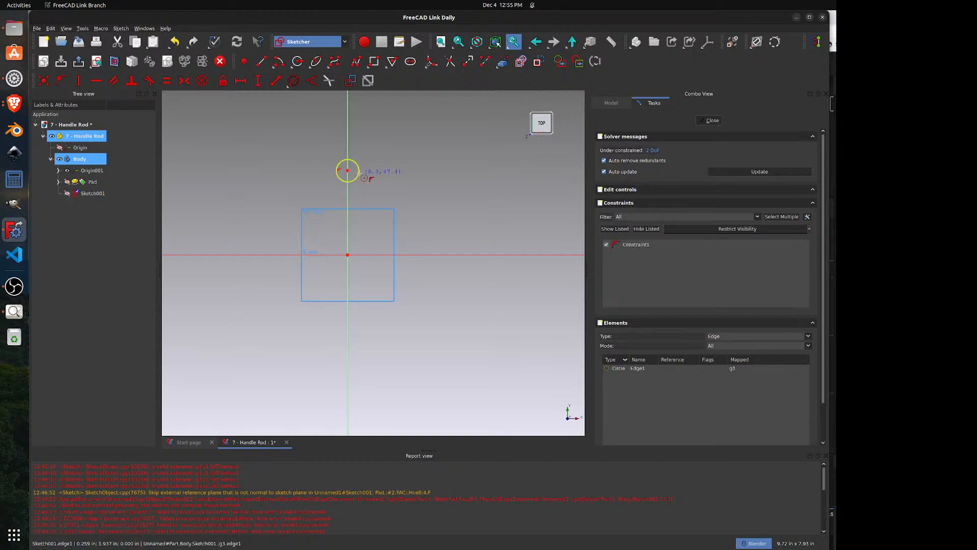
pyautogui.click(347, 361)
pyautogui.click(363, 362)
pyautogui.rightClick(378, 353)
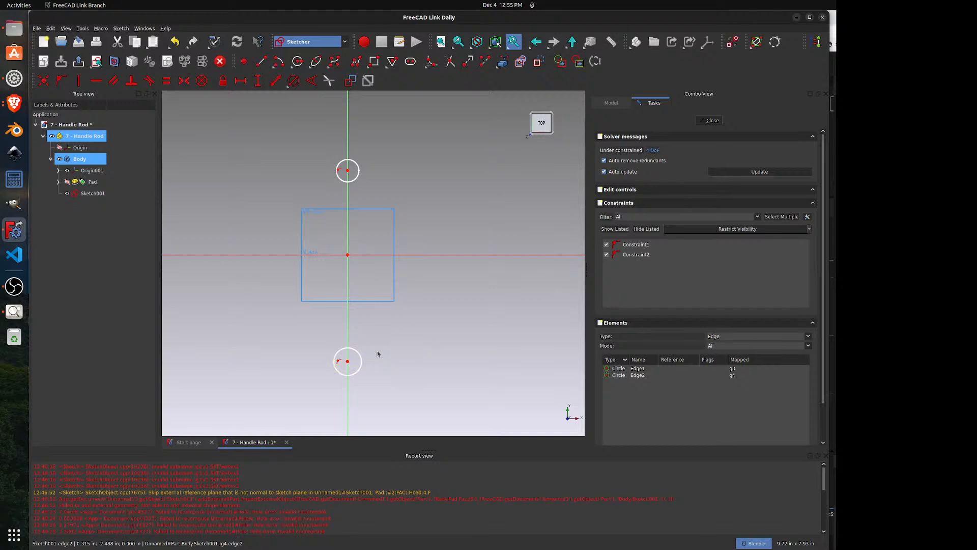
# - Constrain the upper and lower circles to equal size
pyautogui.click(361, 358)
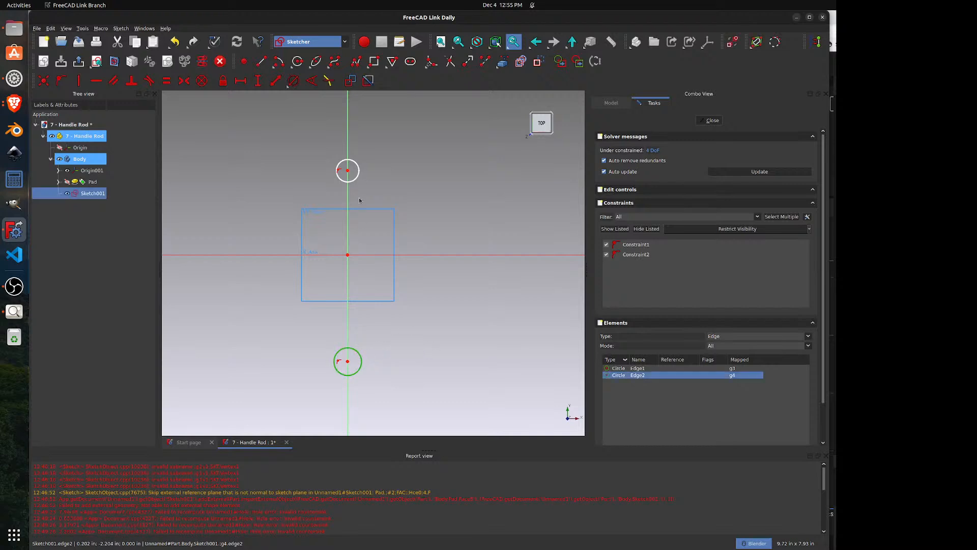
pyautogui.click(357, 177)
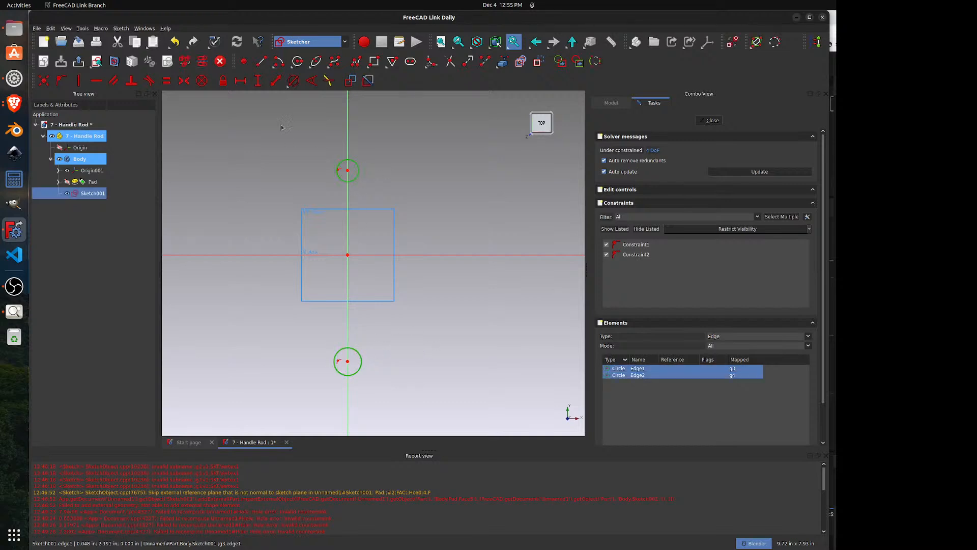
pyautogui.click(167, 80)
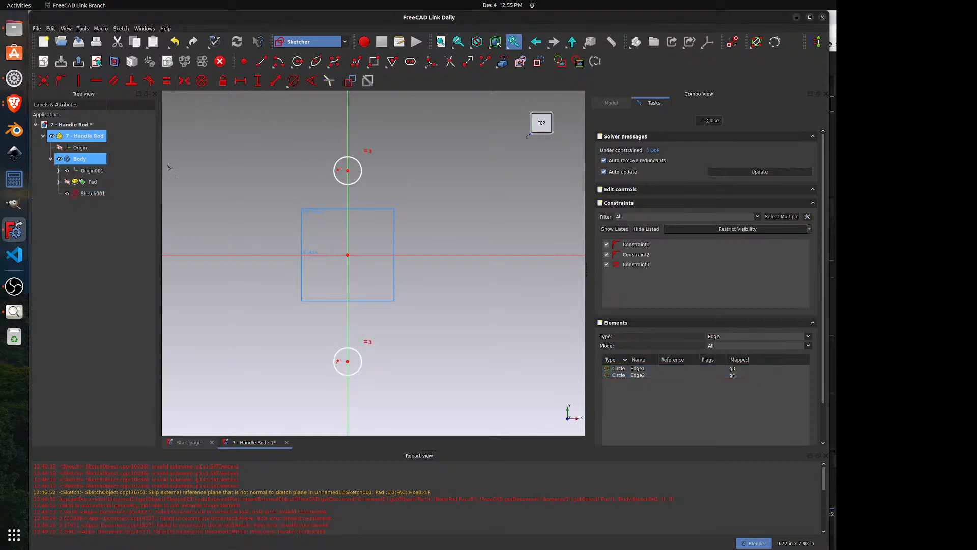
# - Check the Handle Rod's drilling note in the book page image, and constrain the upper circle's diameter to 0.1875 in
pyautogui.click(14, 312)
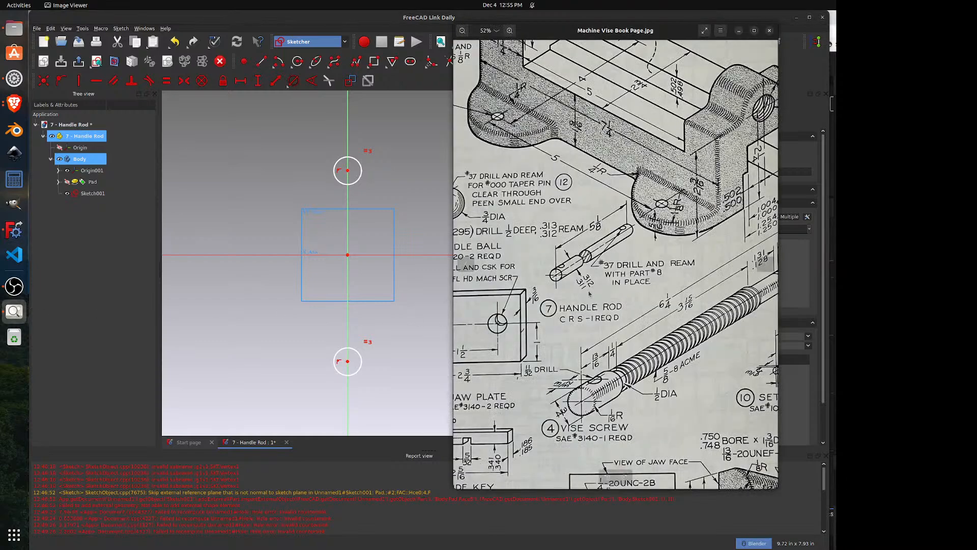
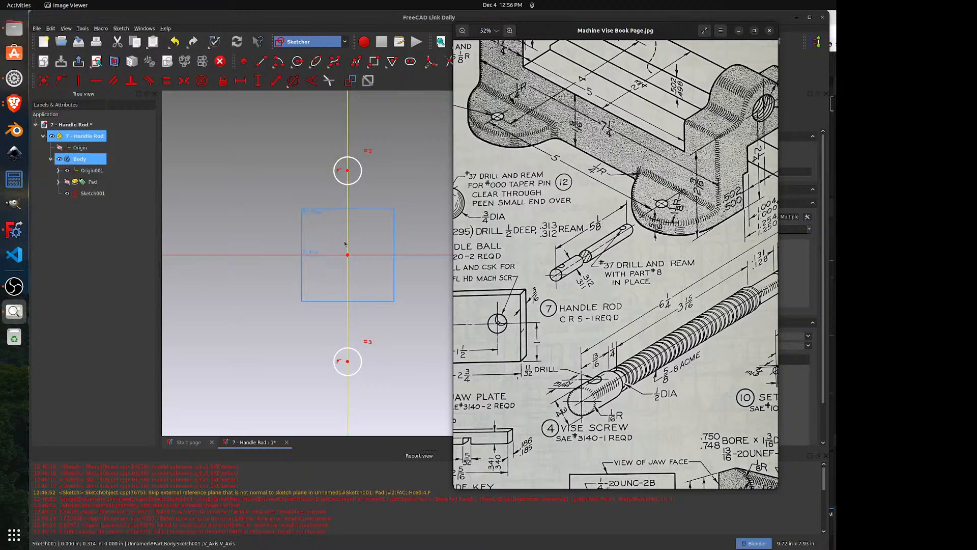
pyautogui.click(345, 244)
pyautogui.click(379, 187)
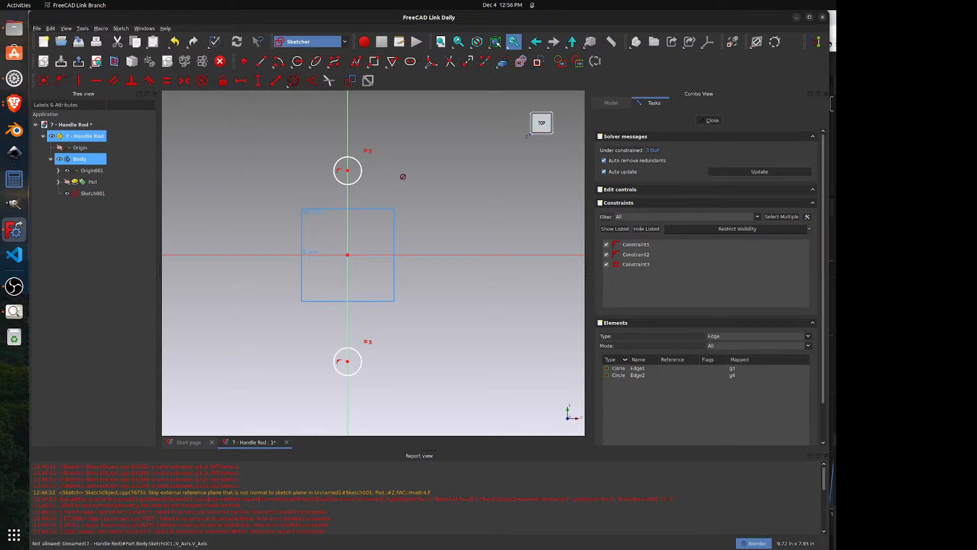
pyautogui.click(363, 169)
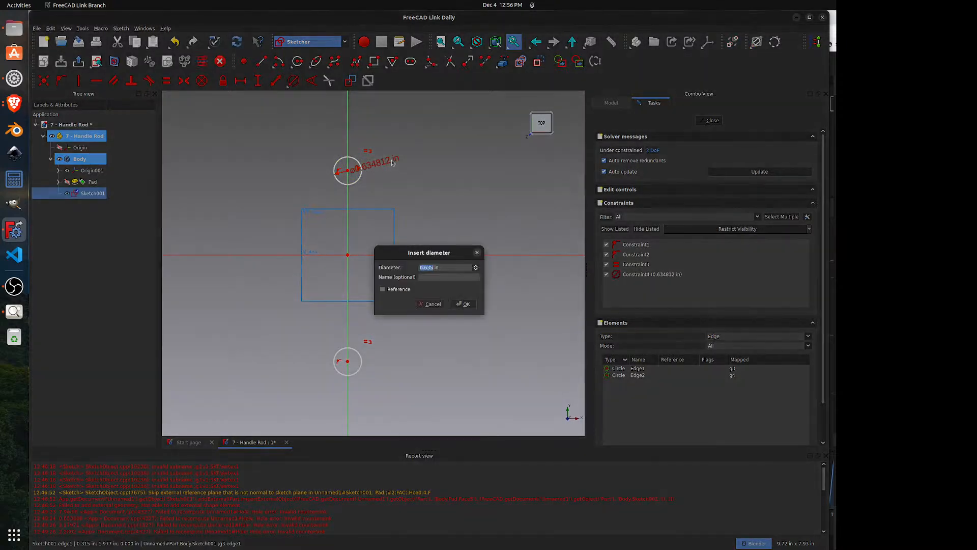
pyautogui.write('.1')
pyautogui.write('75')
pyautogui.press('Return')
pyautogui.moveTo(381, 166); pyautogui.dragTo(407, 150)
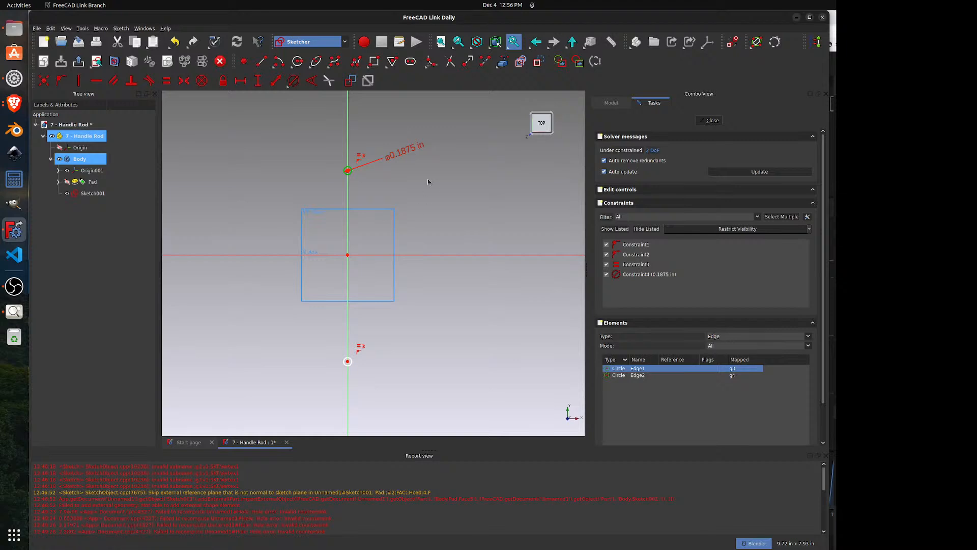
# - Set the upper circle's diameter to 0.104 in
pyautogui.doubleClick(398, 158)
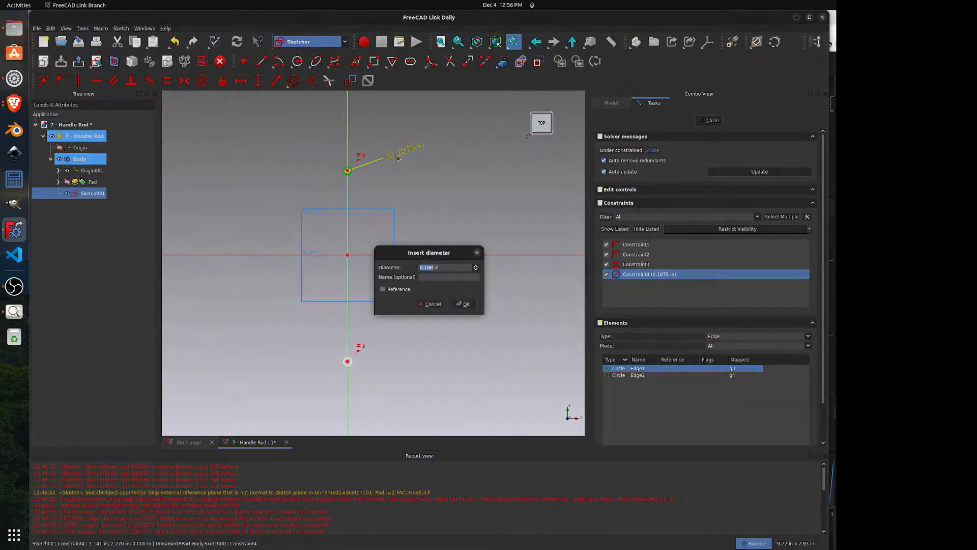
pyautogui.write('.')
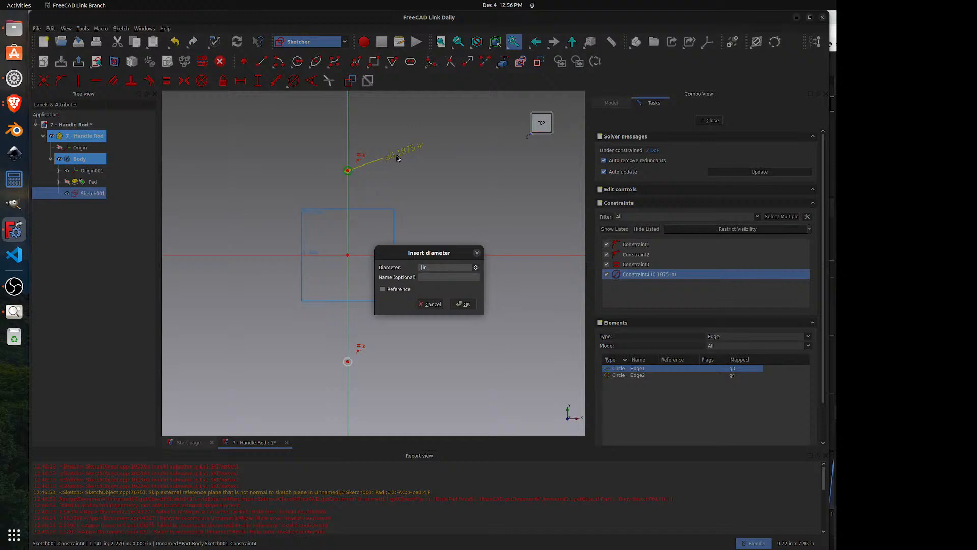
pyautogui.write('104')
pyautogui.press('Return')
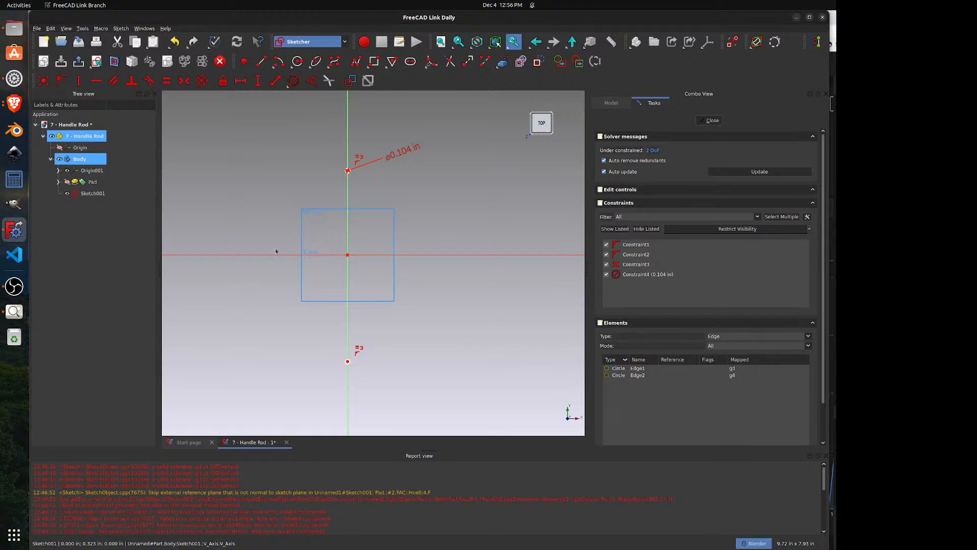
# - Constrain the centres of the two circles symmetric about the horizontal axis
pyautogui.scroll(6, 349, 149)
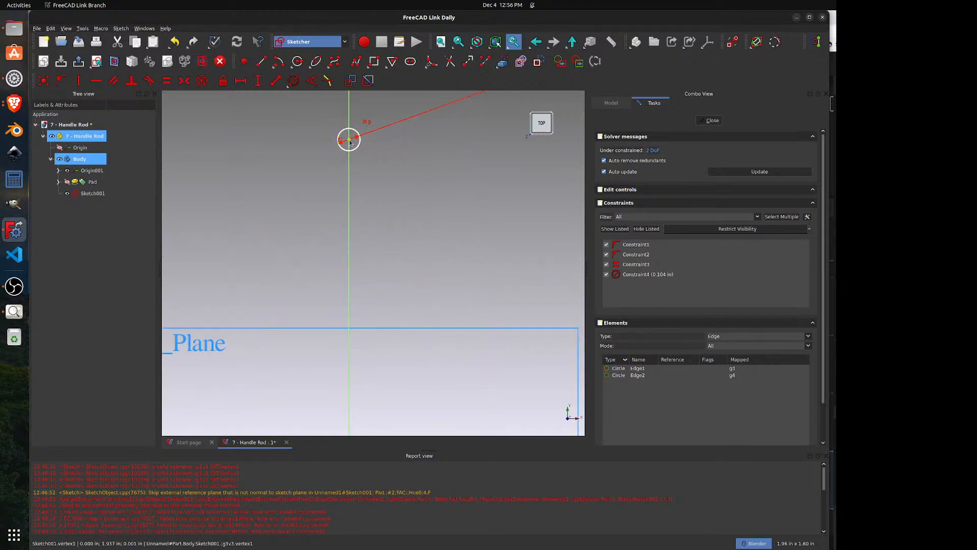
pyautogui.scroll(-5, 354, 236)
pyautogui.scroll(4, 356, 413)
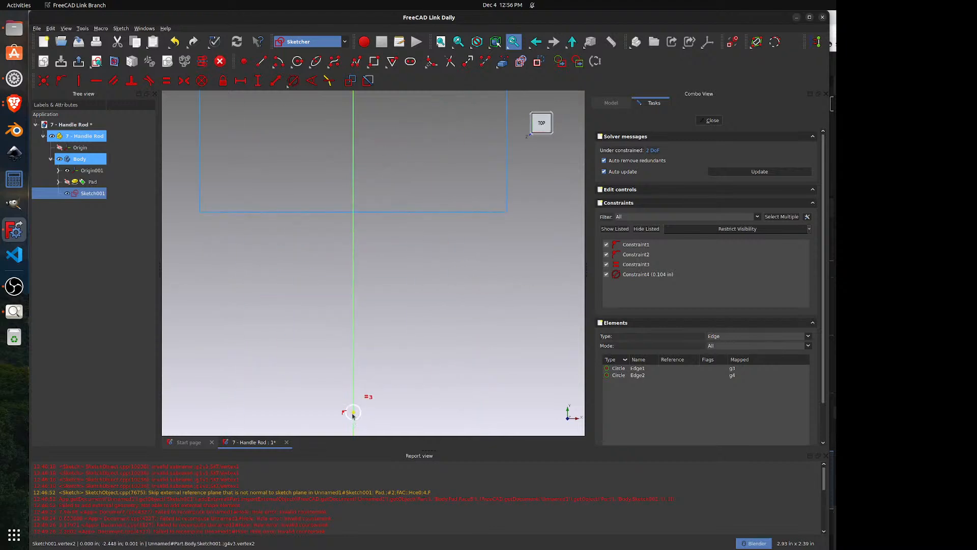
pyautogui.scroll(-3, 397, 308)
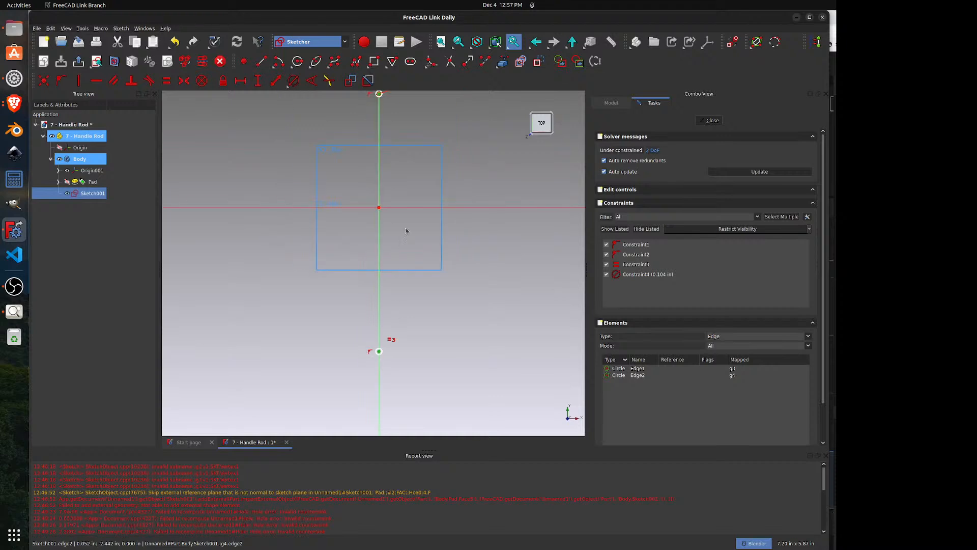
pyautogui.click(399, 210)
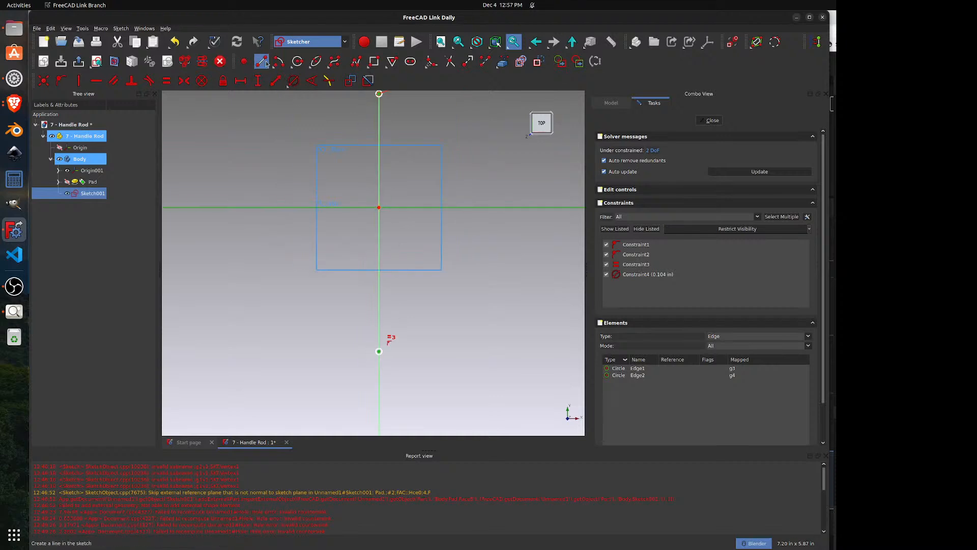
pyautogui.click(183, 81)
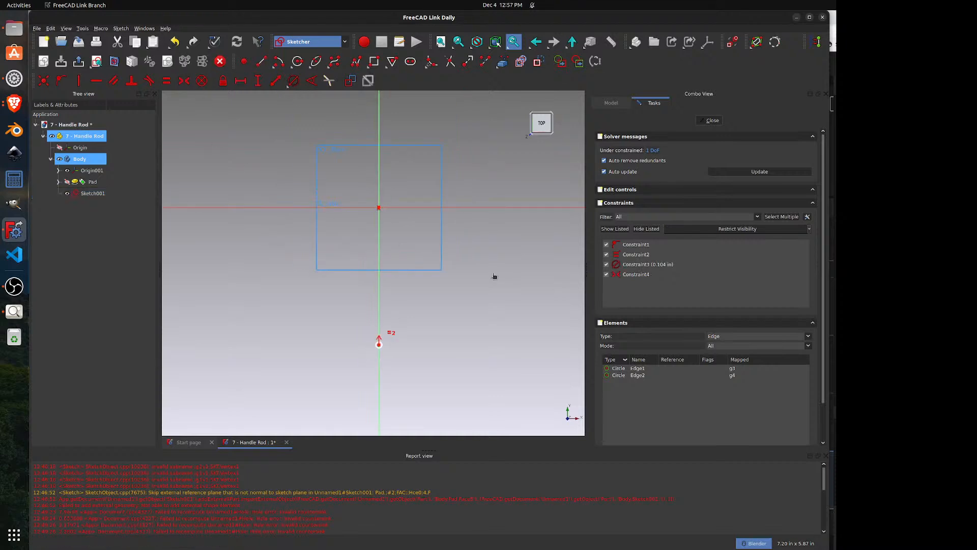
pyautogui.scroll(-2, 492, 276)
pyautogui.scroll(1, 465, 164)
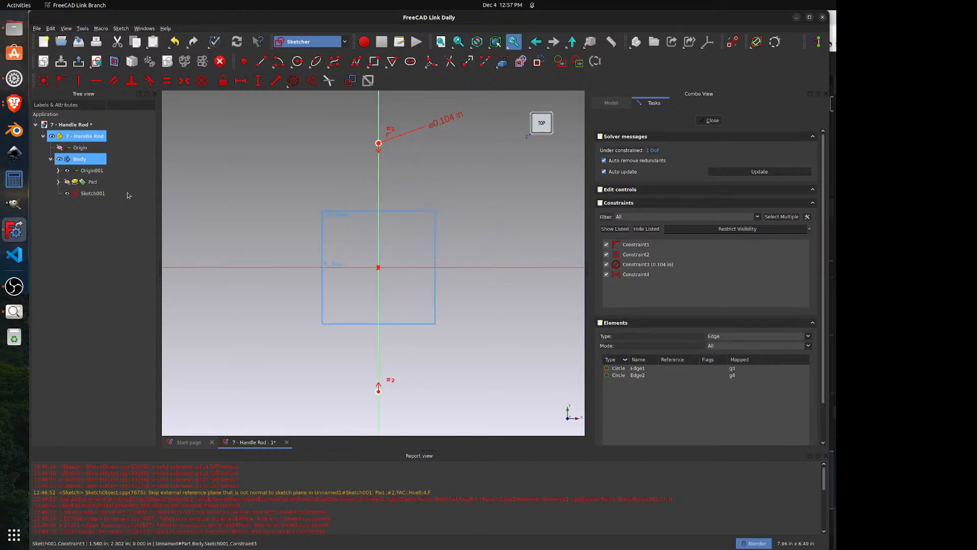
# - Show the rod's pad again and link its upper end edge into the sketch as external geometry
pyautogui.click(71, 182)
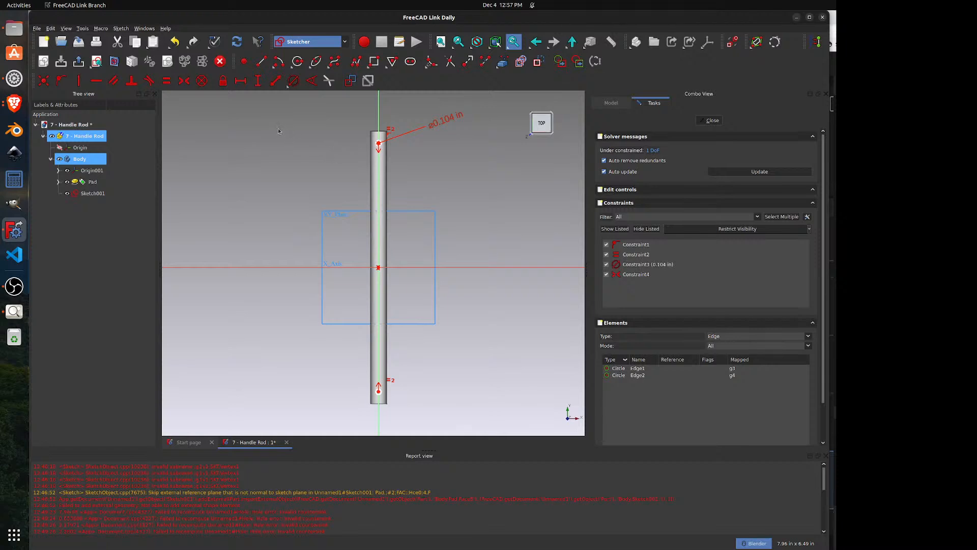
pyautogui.click(502, 62)
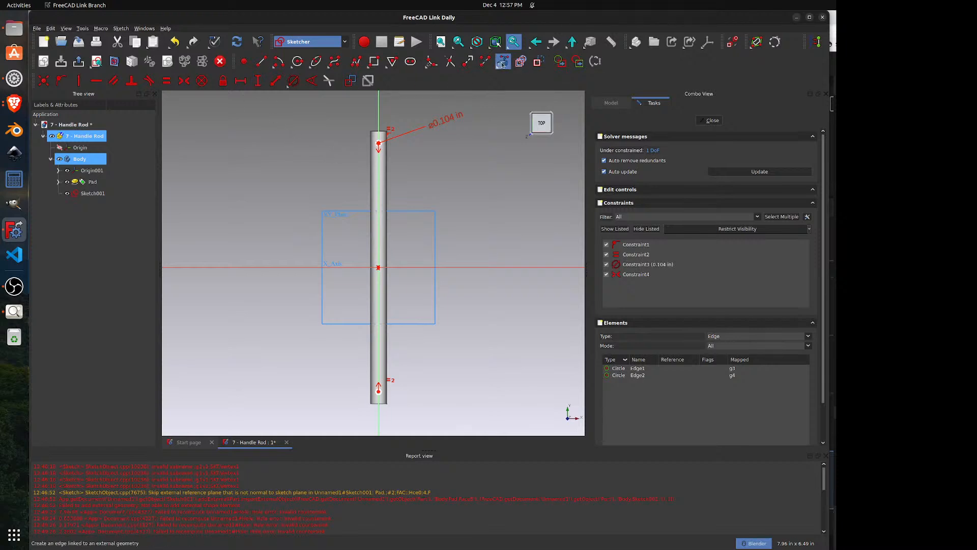
pyautogui.scroll(3, 374, 131)
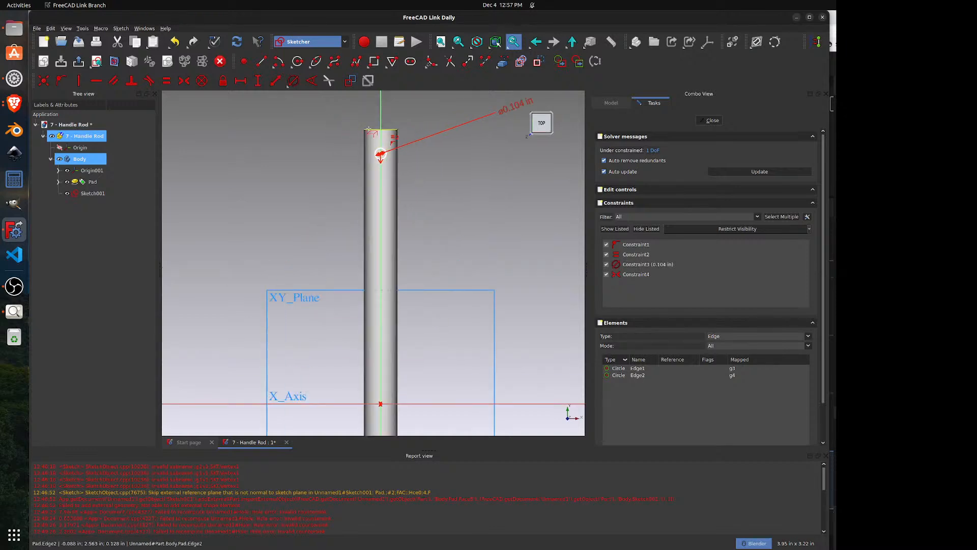
pyautogui.click(370, 130)
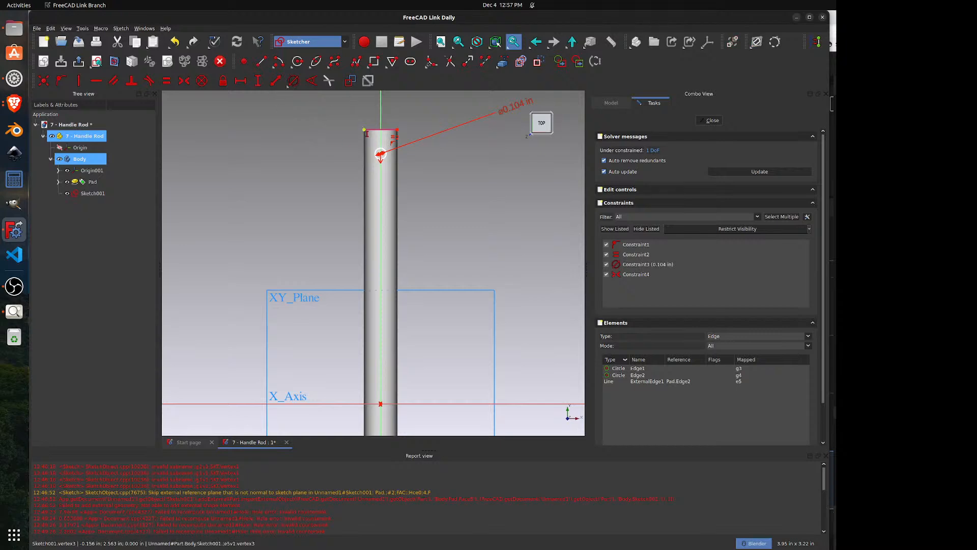
# - Constrain the vertical distance from the rod's upper end edge to the upper circle's centre to 0.375 in
pyautogui.click(365, 131)
pyautogui.click(380, 153)
pyautogui.press('i')
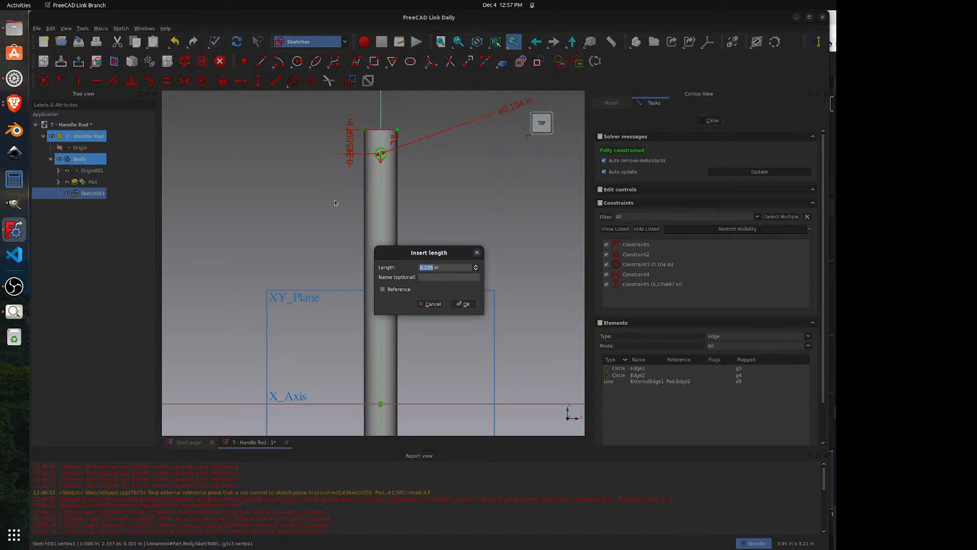
pyautogui.write('.375')
pyautogui.press('Return')
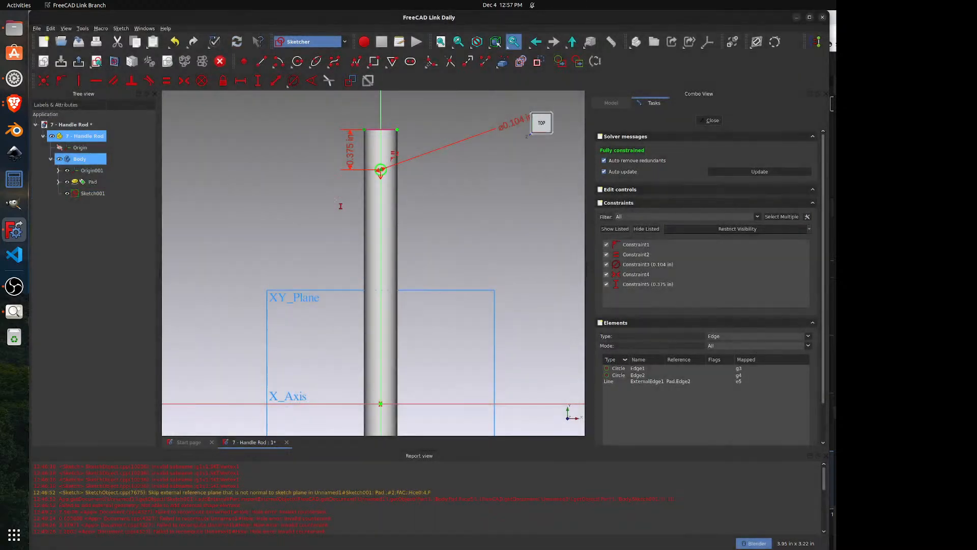
# - Check the Handle Rod and Handle Ball drawings in the book page image, and finish the hole sketch
pyautogui.click(13, 311)
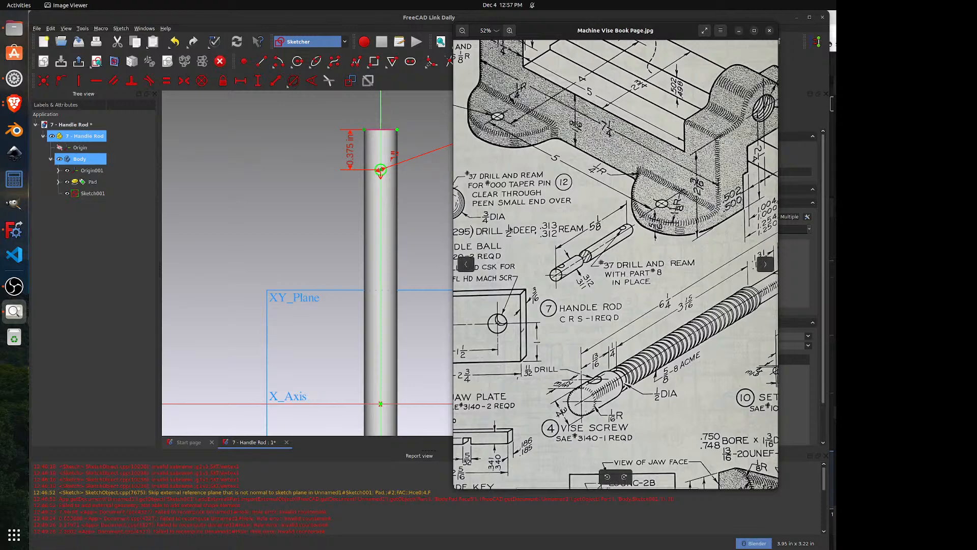
pyautogui.moveTo(541, 273); pyautogui.dragTo(601, 285)
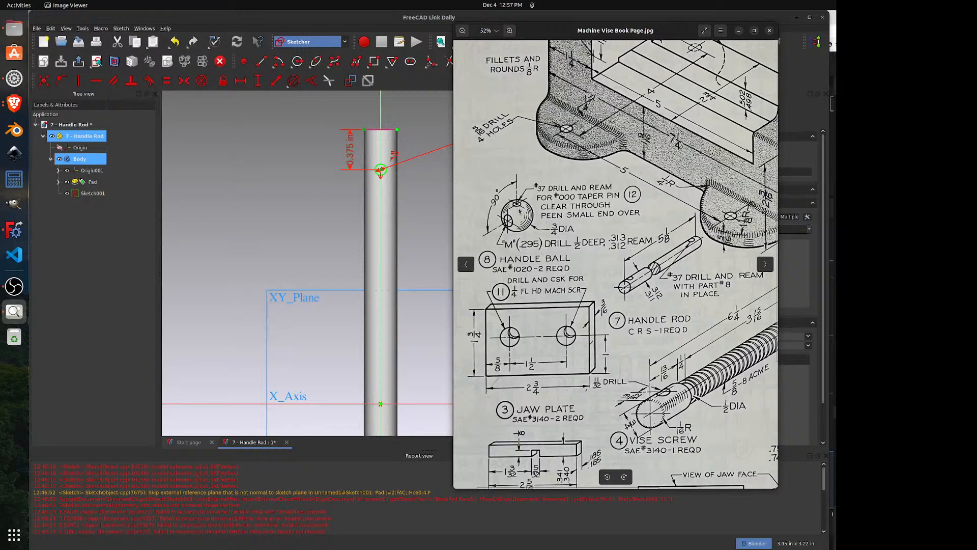
pyautogui.click(383, 169)
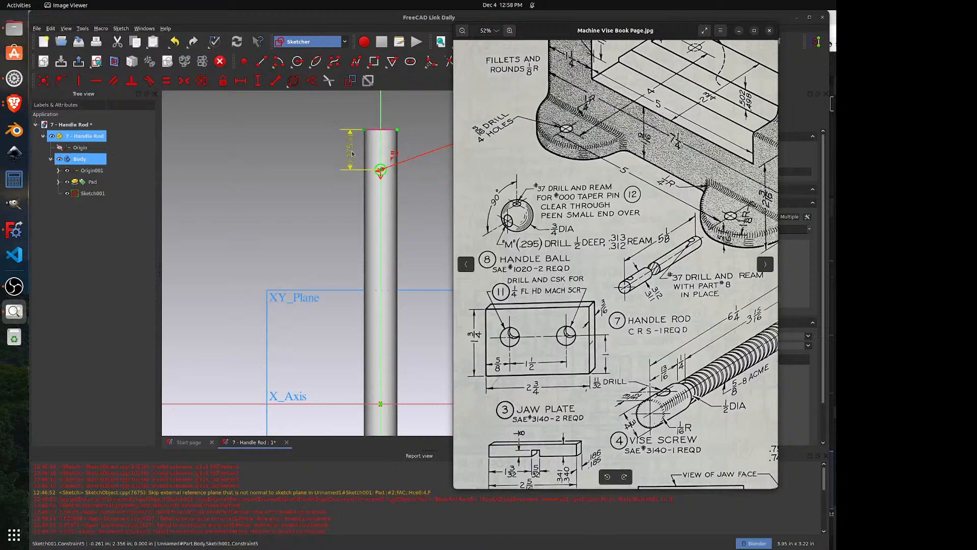
pyautogui.hotkey('alt', 'Tab')
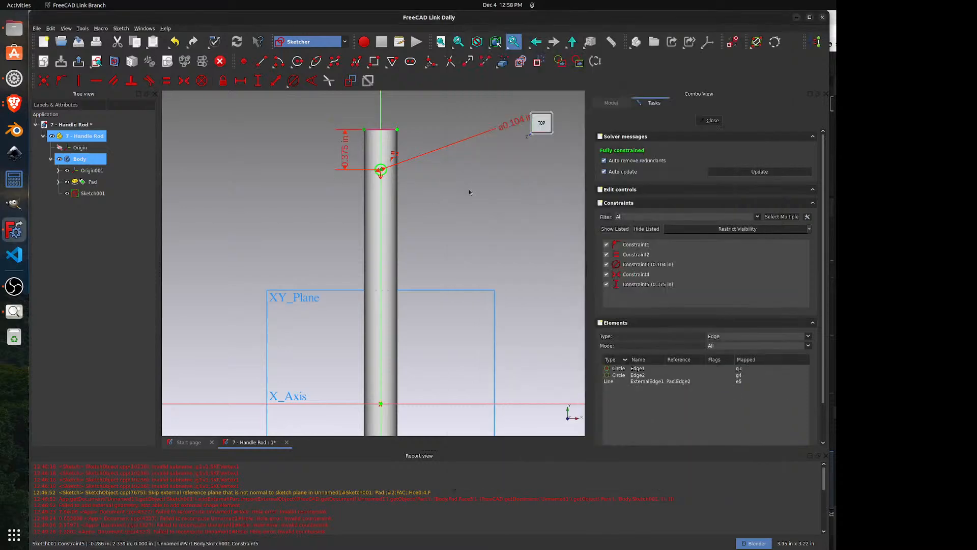
pyautogui.click(709, 121)
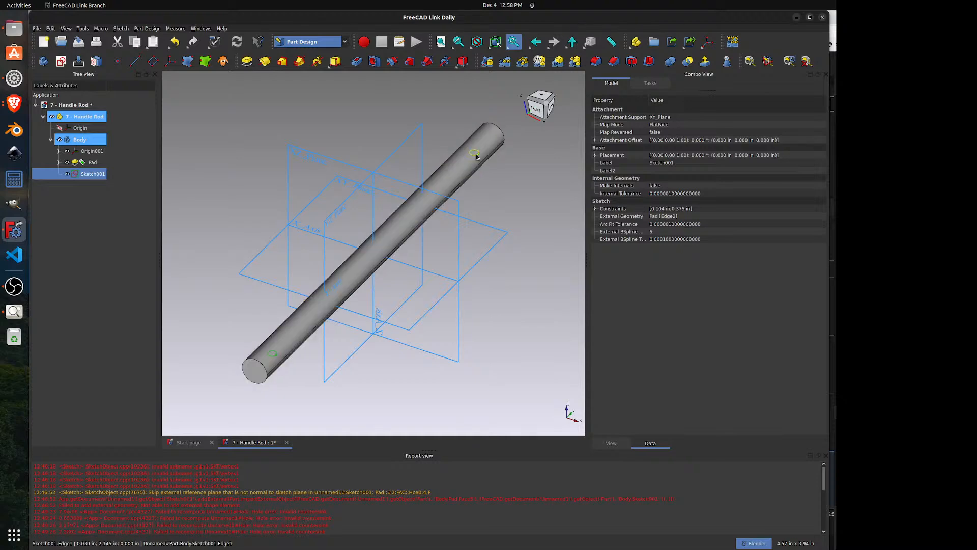
# - Pocket the two circles through all, symmetric to the sketch plane, to cut the pin holes in the rod
pyautogui.click(358, 65)
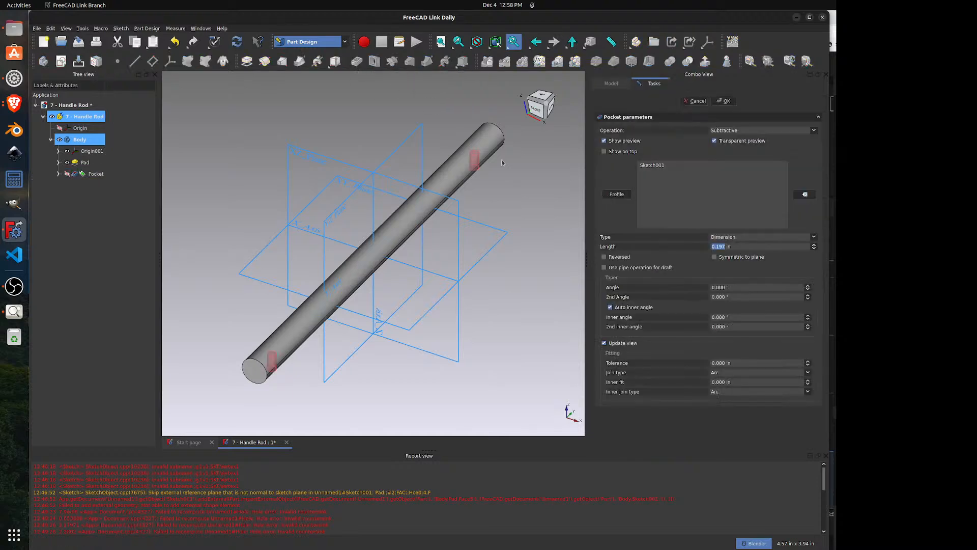
pyautogui.click(730, 235)
pyautogui.click(728, 246)
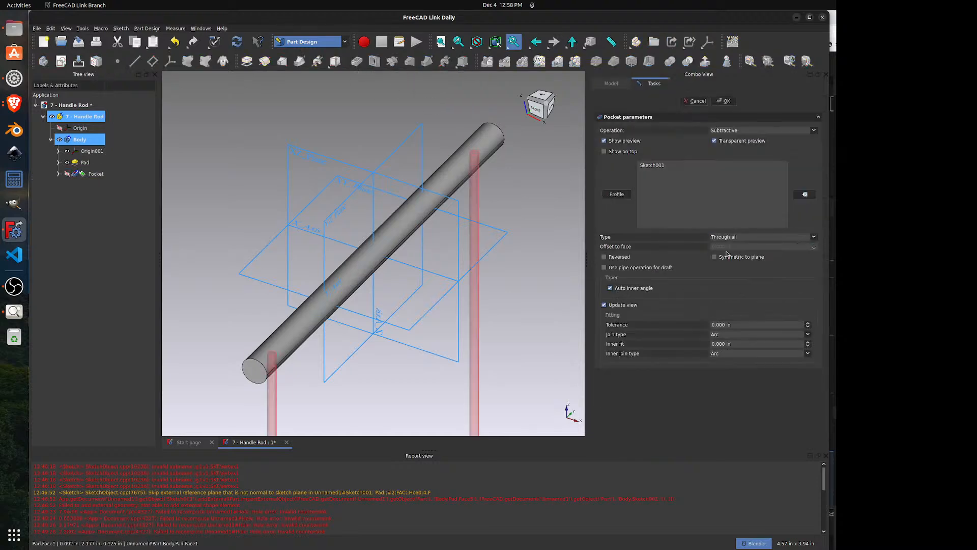
pyautogui.click(728, 258)
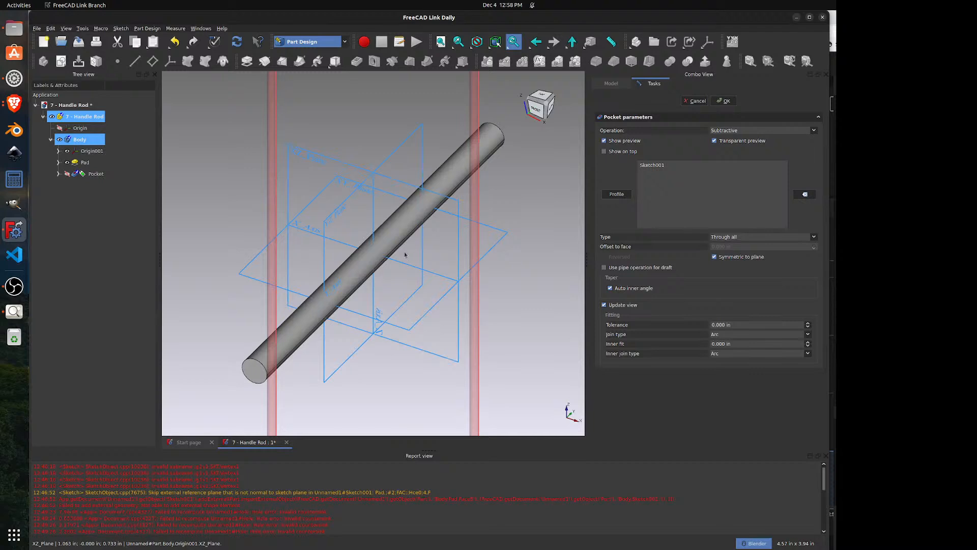
pyautogui.moveTo(283, 375); pyautogui.dragTo(463, 372, button='middle')
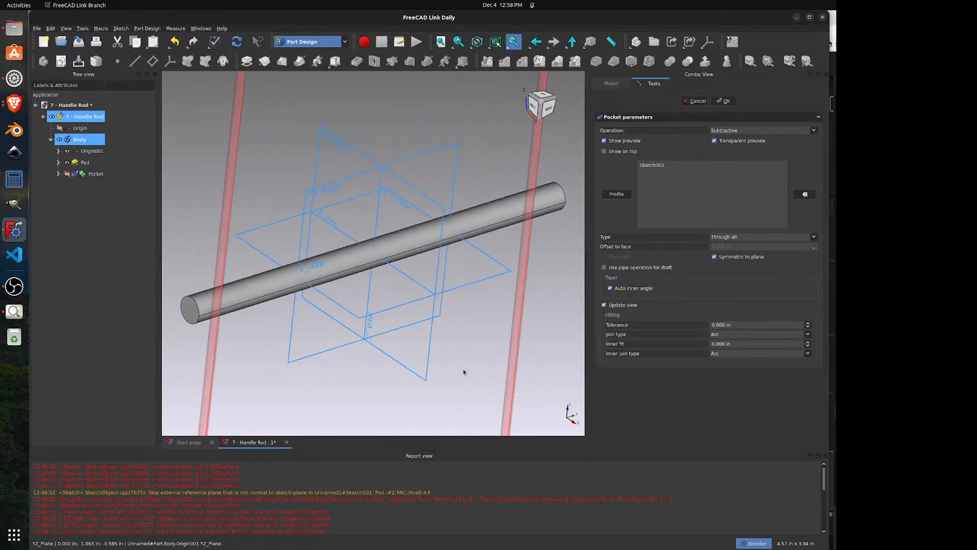
pyautogui.click(723, 101)
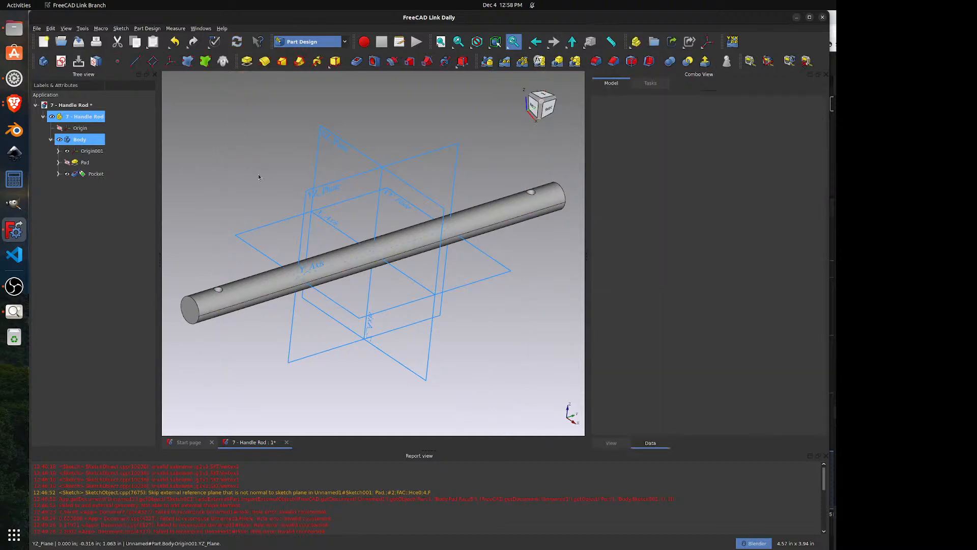
pyautogui.moveTo(258, 176); pyautogui.dragTo(245, 214, button='middle')
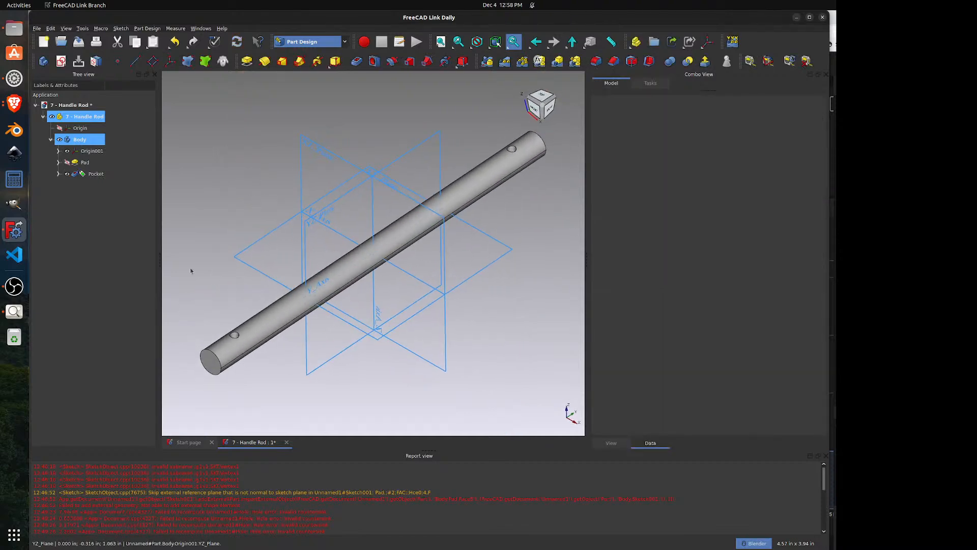
# - Hide the body's origin planes and save the Handle Rod document
pyautogui.click(10, 314)
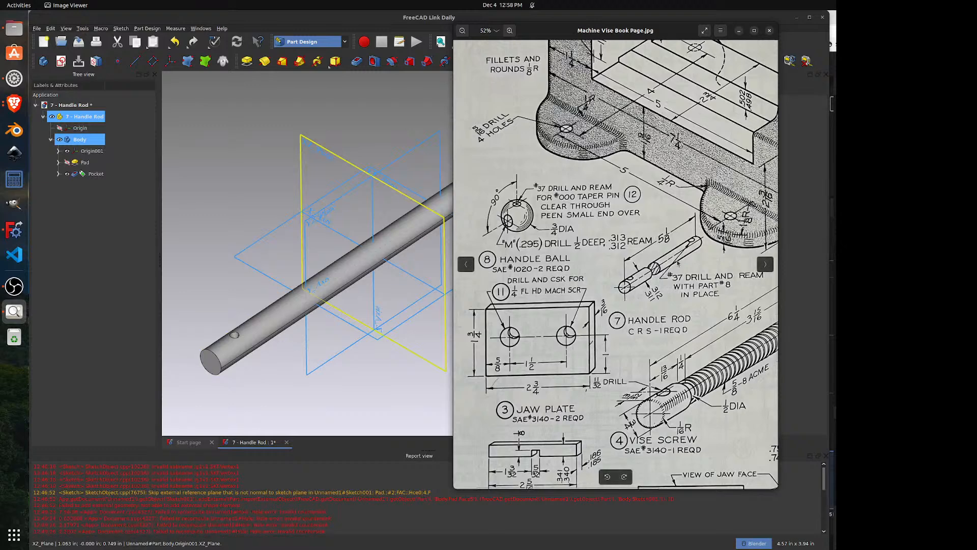
pyautogui.click(233, 234)
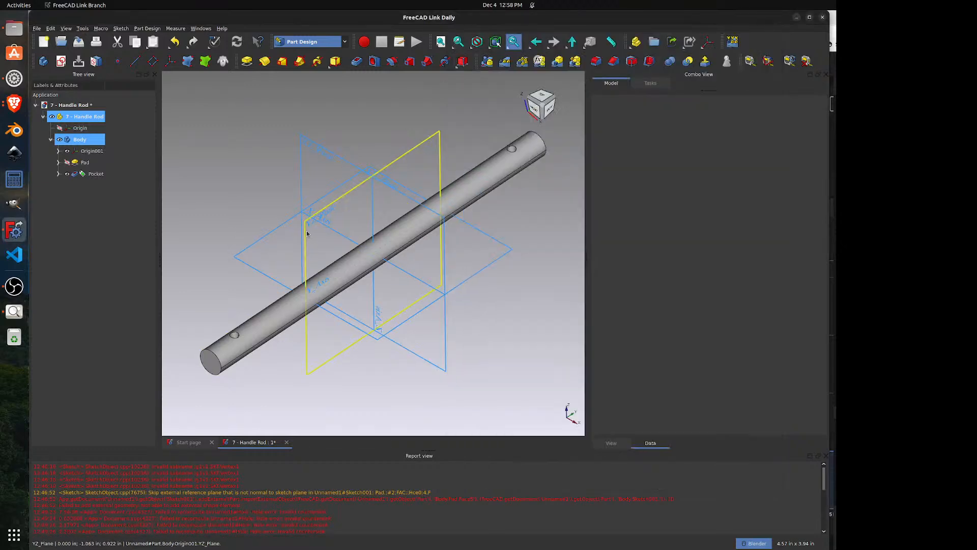
pyautogui.scroll(-1, 288, 243)
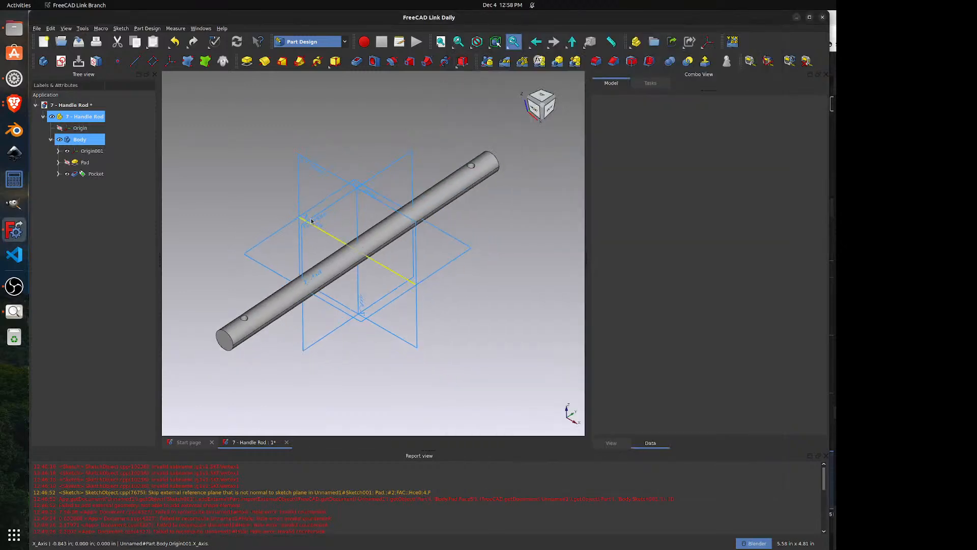
pyautogui.click(67, 152)
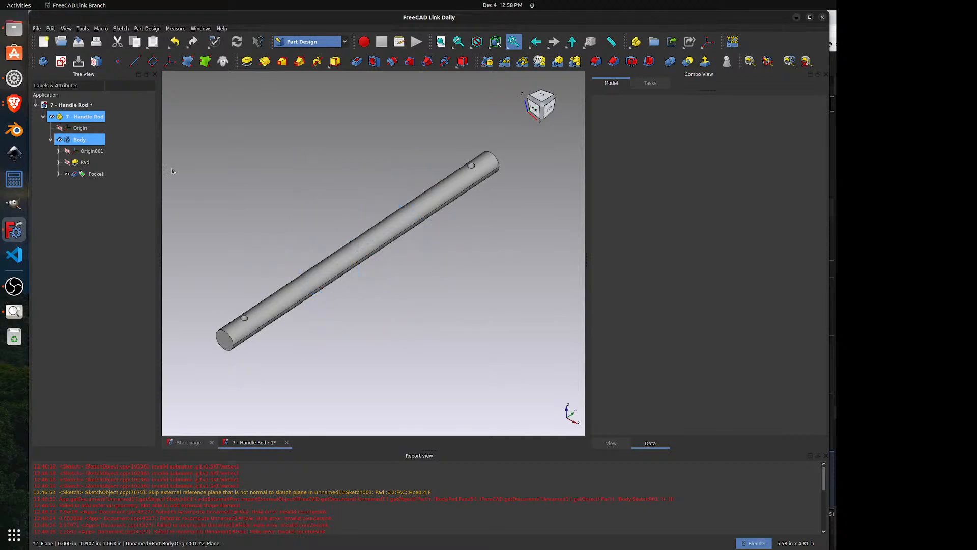
pyautogui.moveTo(339, 338); pyautogui.dragTo(356, 337, button='middle')
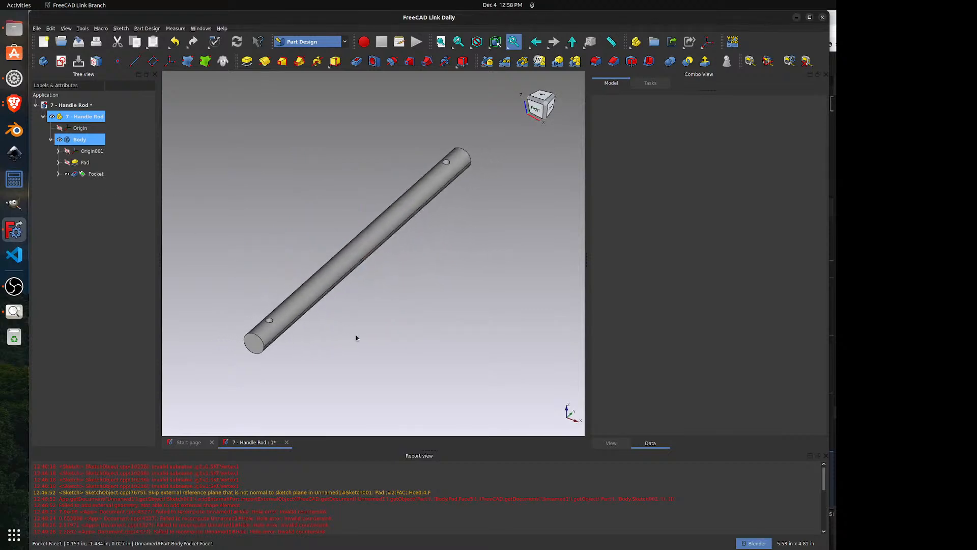
pyautogui.click(78, 42)
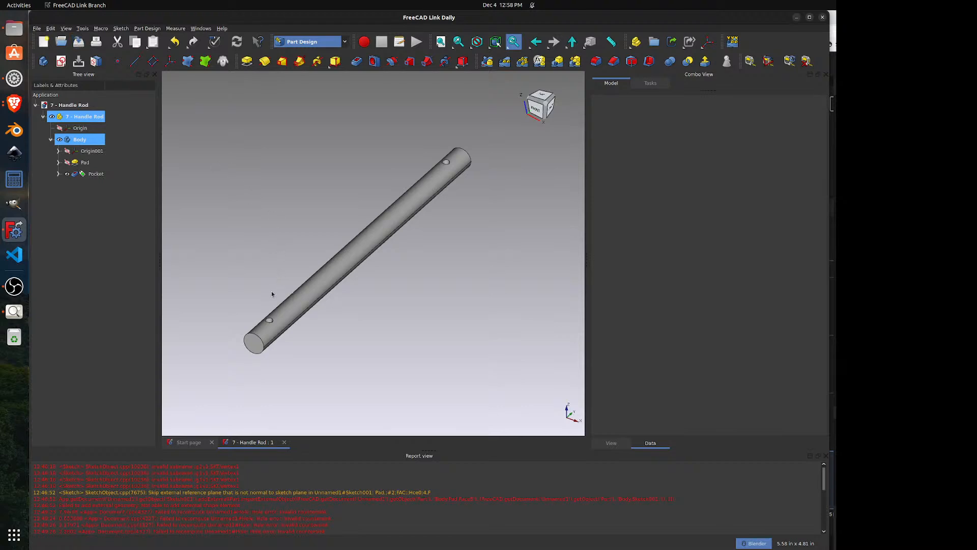
pyautogui.scroll(1, 271, 291)
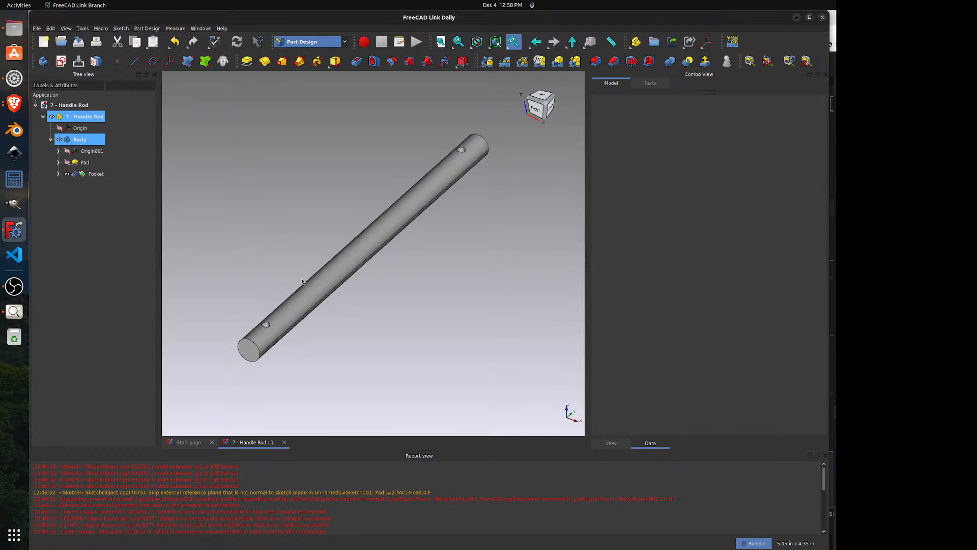
# - Examine the drawing of part 4, the Vise Screw, in the book page image
pyautogui.click(14, 312)
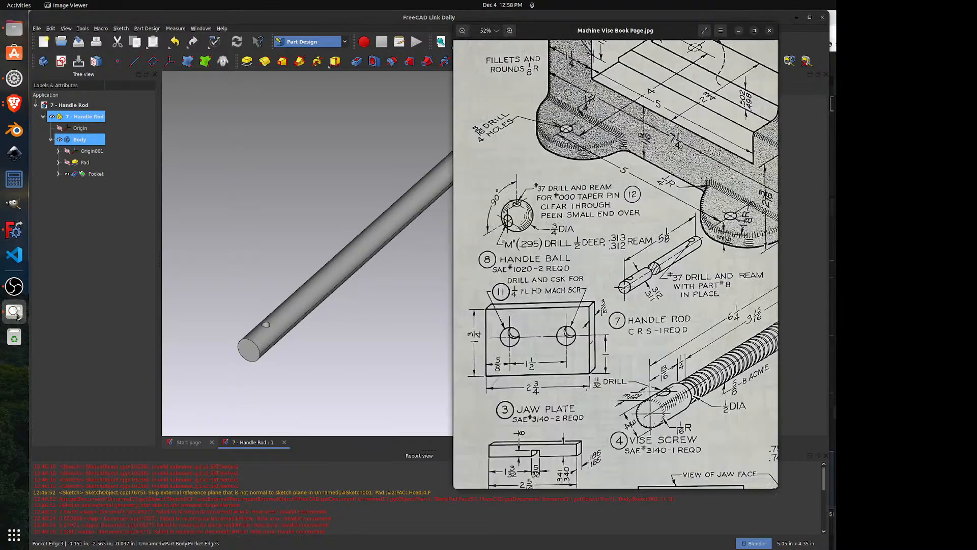
pyautogui.scroll(-3, 597, 308)
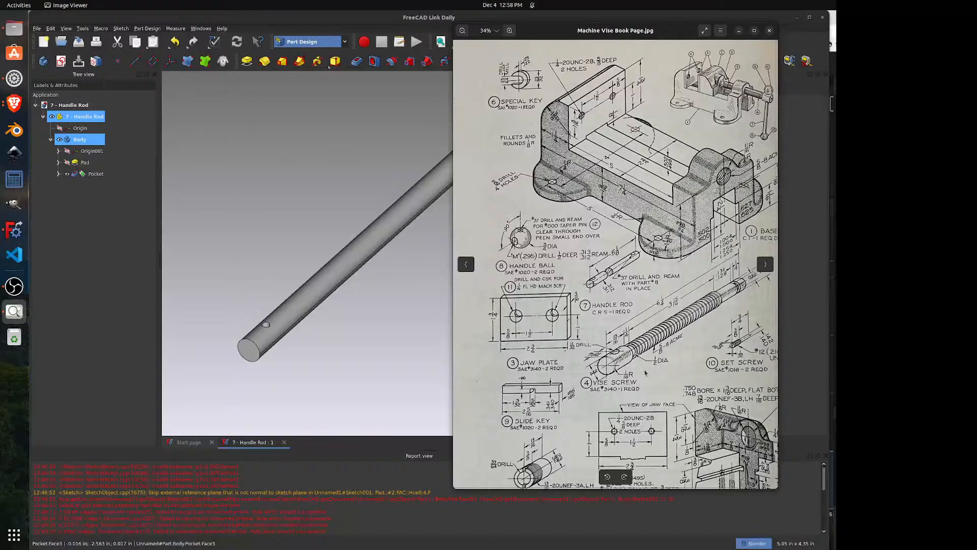
pyautogui.scroll(4, 693, 386)
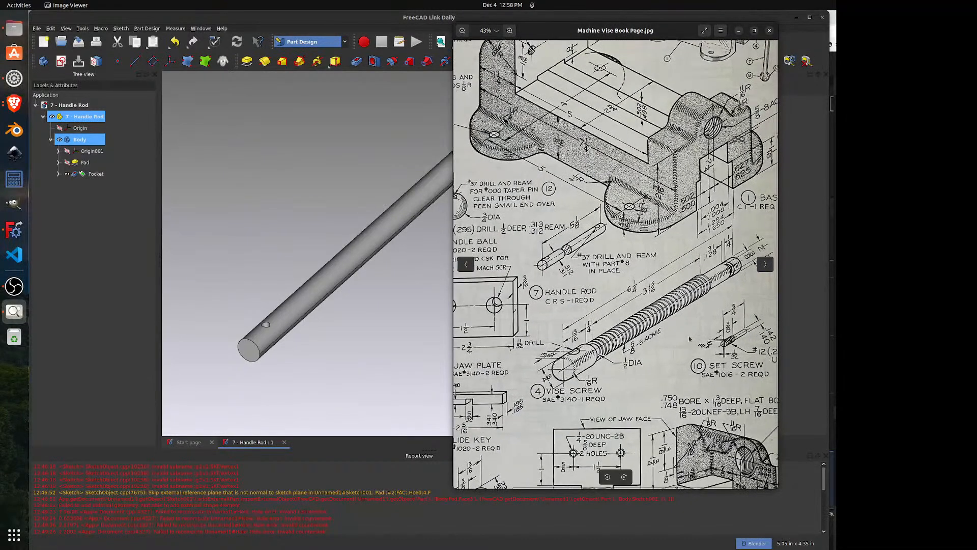
pyautogui.moveTo(621, 360); pyautogui.dragTo(586, 332)
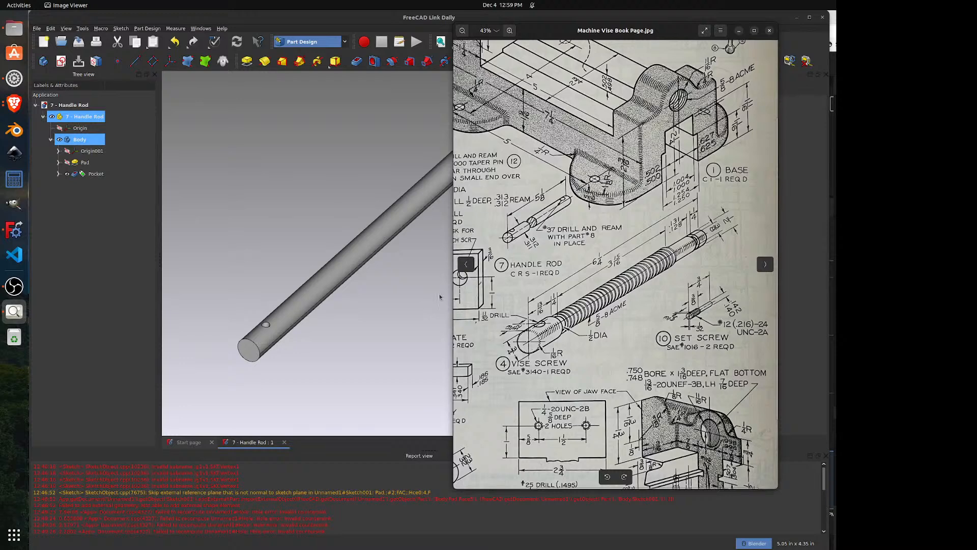
pyautogui.click(259, 260)
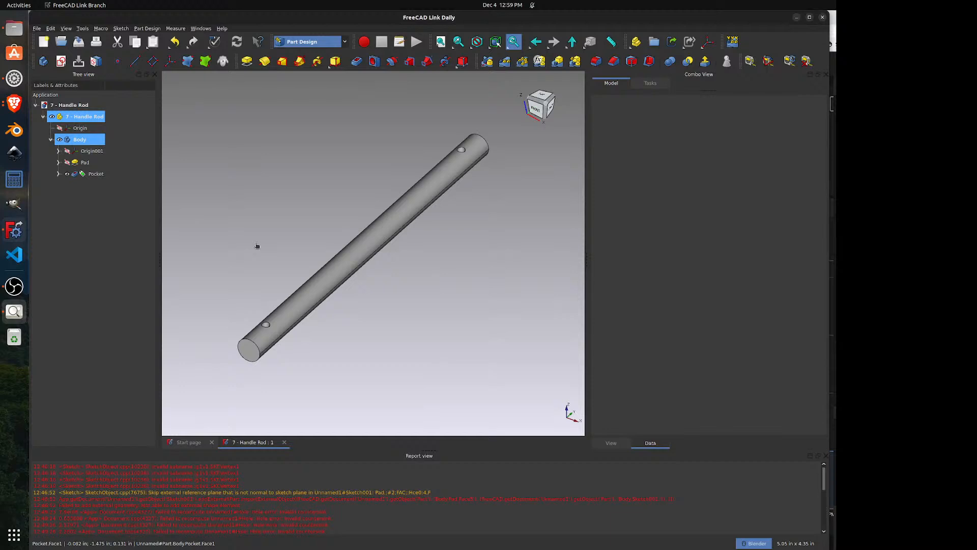
# - Close the Handle Rod document, and create a new document containing a part with an empty body
pyautogui.click(284, 442)
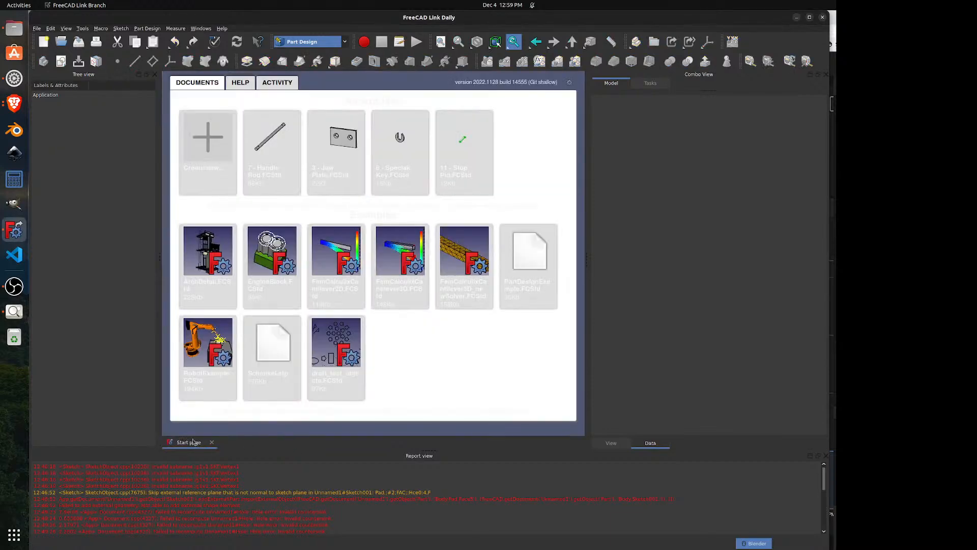
pyautogui.click(216, 154)
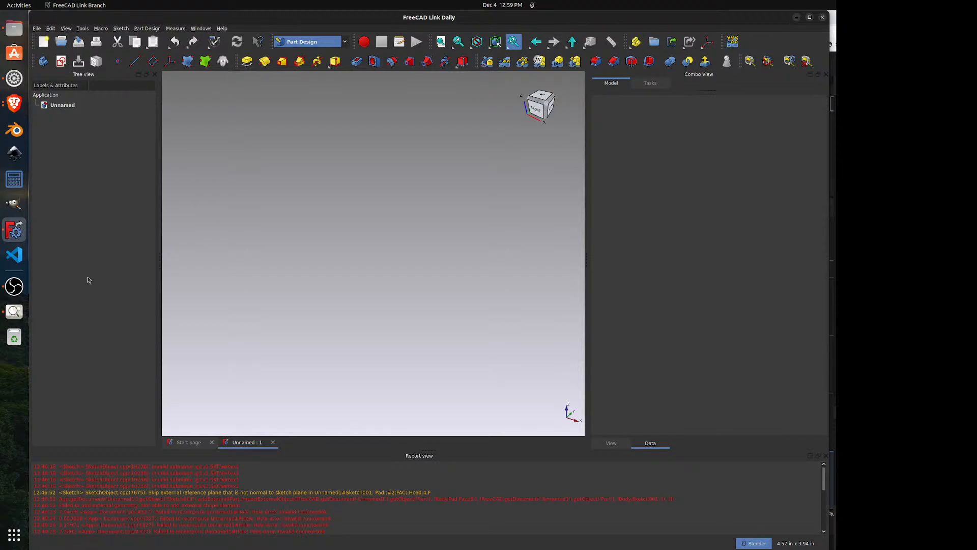
pyautogui.click(14, 311)
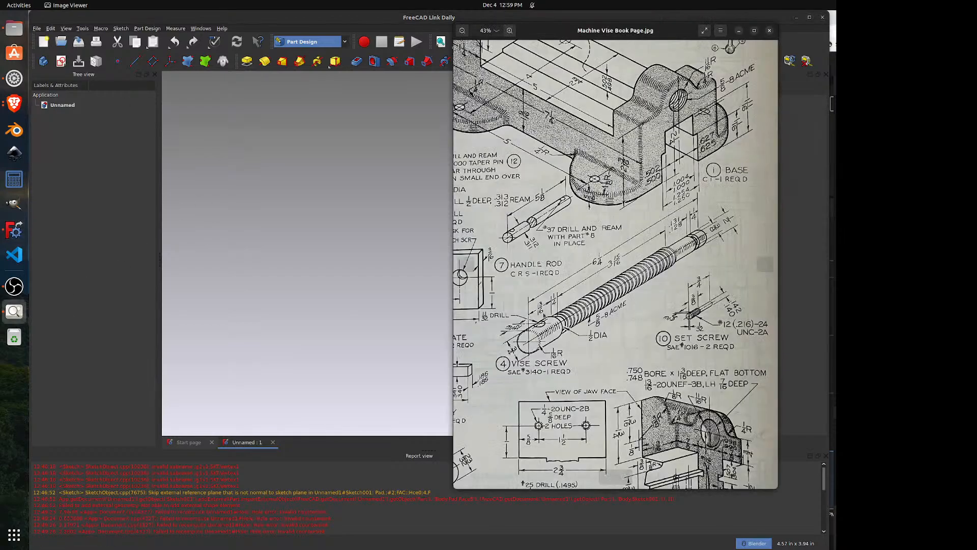
pyautogui.click(272, 234)
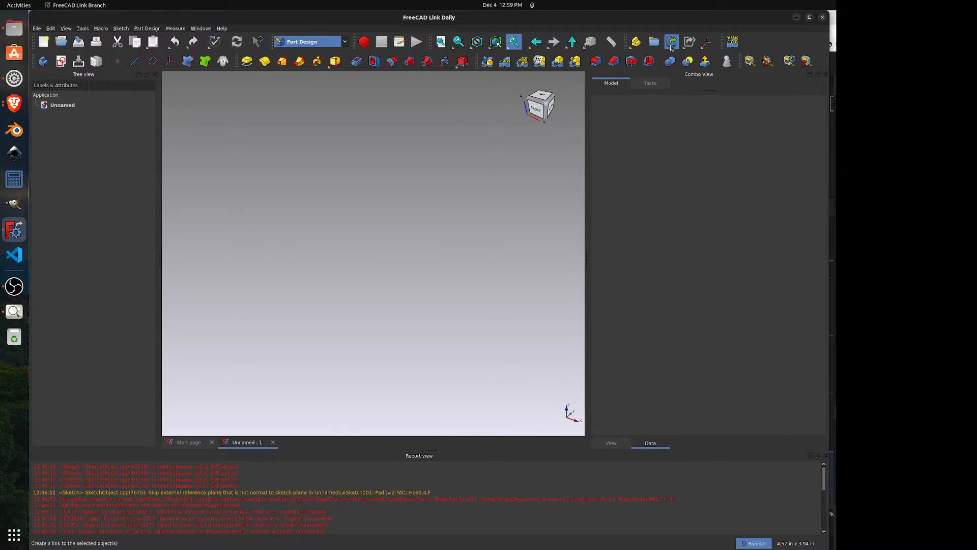
pyautogui.click(636, 42)
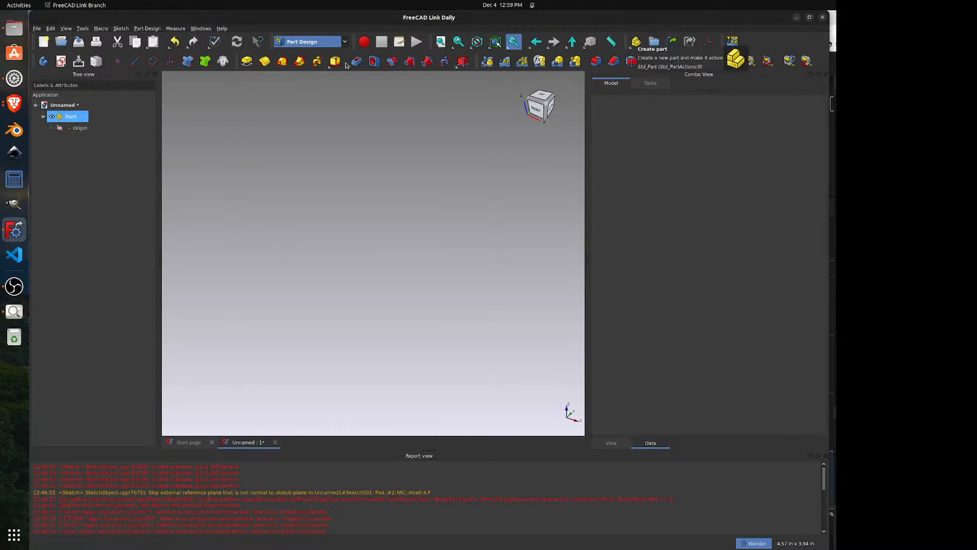
pyautogui.click(43, 62)
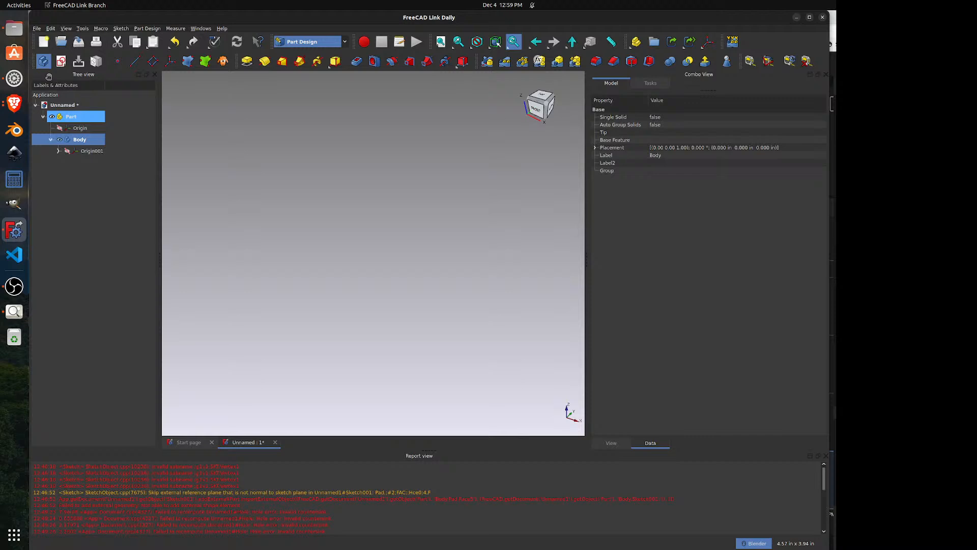
# - Rename the new part as "4 - Vise Screw"
pyautogui.click(65, 119)
pyautogui.click(65, 117)
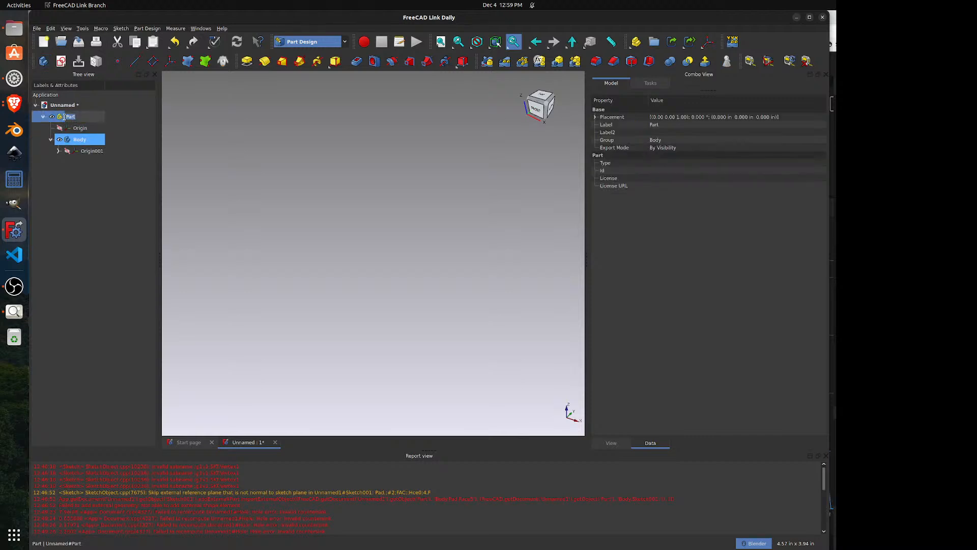
pyautogui.write('4 - Vise Screw')
pyautogui.press('Return')
# - Save the document as "4 - Vise Screw" in the Machine Vise folder, and show the body's origin planes
pyautogui.click(80, 44)
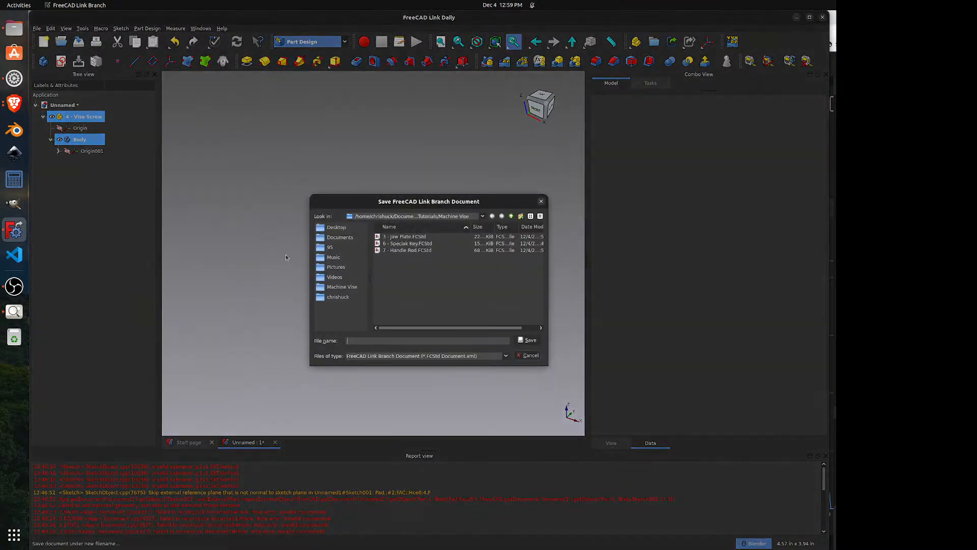
pyautogui.write('4 - Vise Screw')
pyautogui.press('Return')
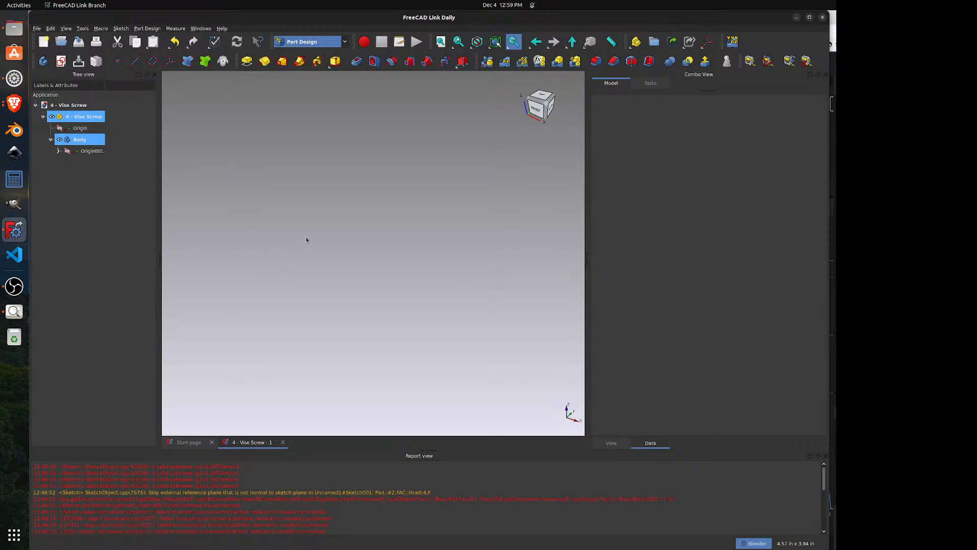
pyautogui.click(67, 150)
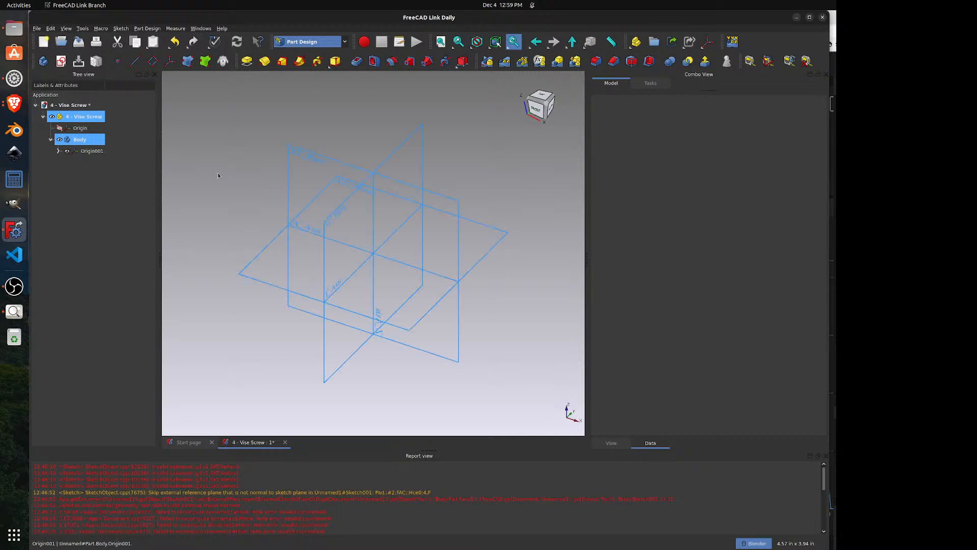
# - Check the Vise Screw in the book page image, and create a new sketch on the body's YZ plane in FreeCAD
pyautogui.click(14, 311)
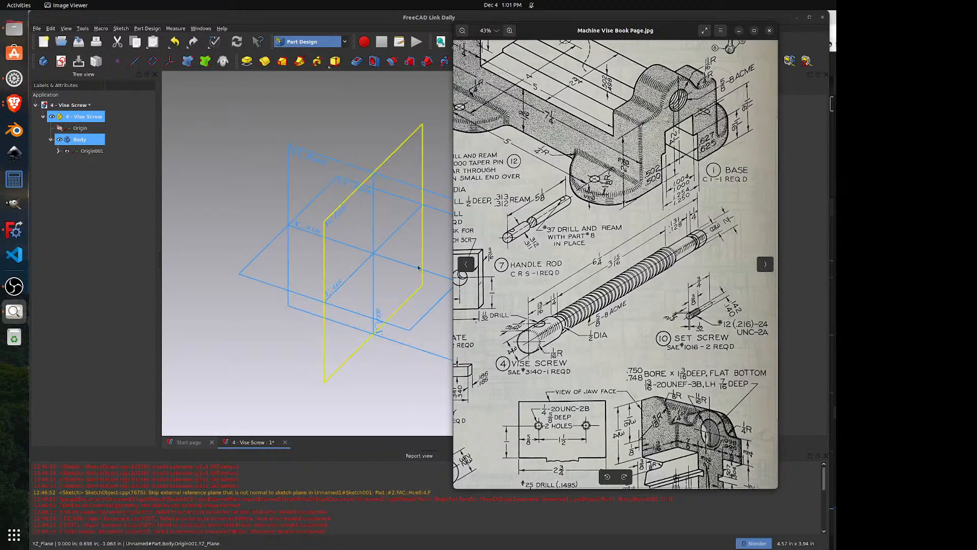
pyautogui.click(398, 149)
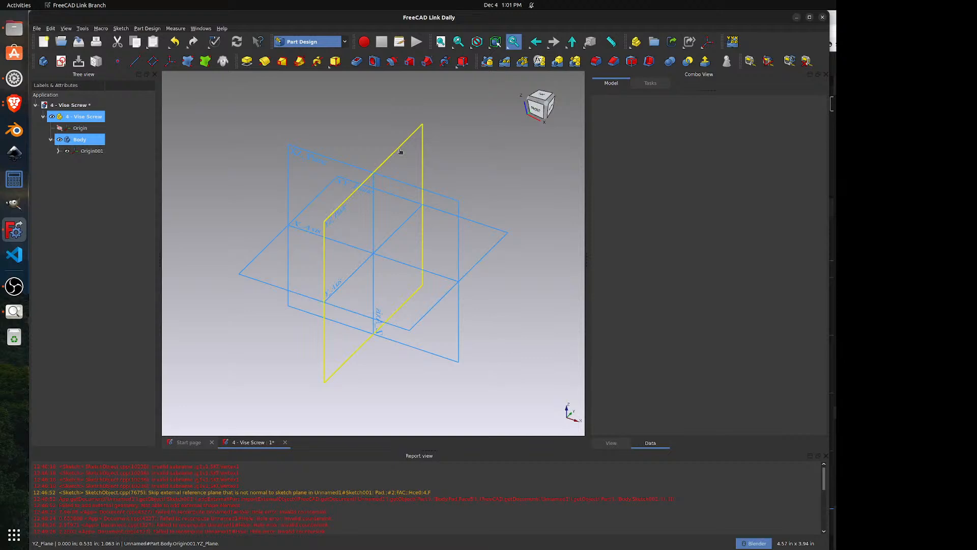
pyautogui.click(399, 149)
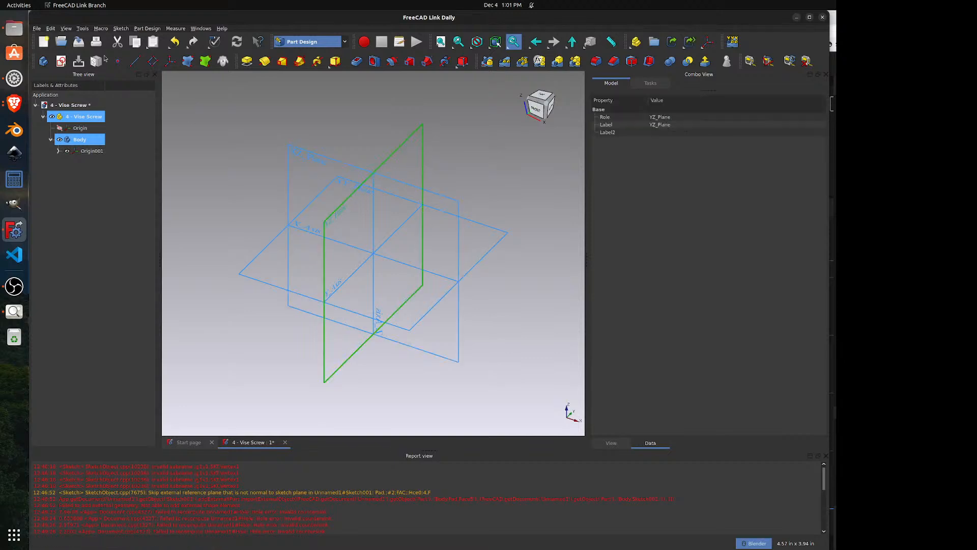
pyautogui.click(61, 61)
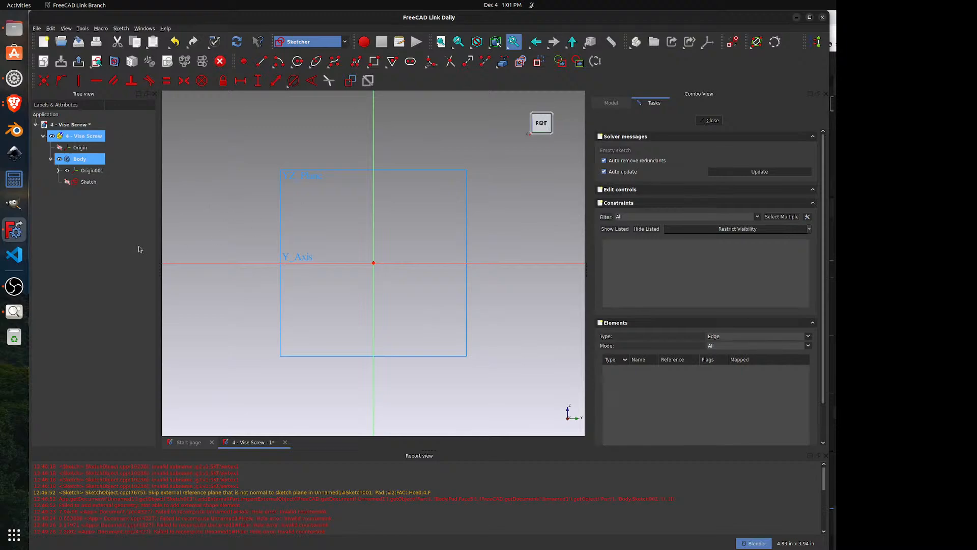
# - Check the drawing again, and start a polyline above the horizontal axis outlining the screw's head and a recessed neck
pyautogui.click(14, 311)
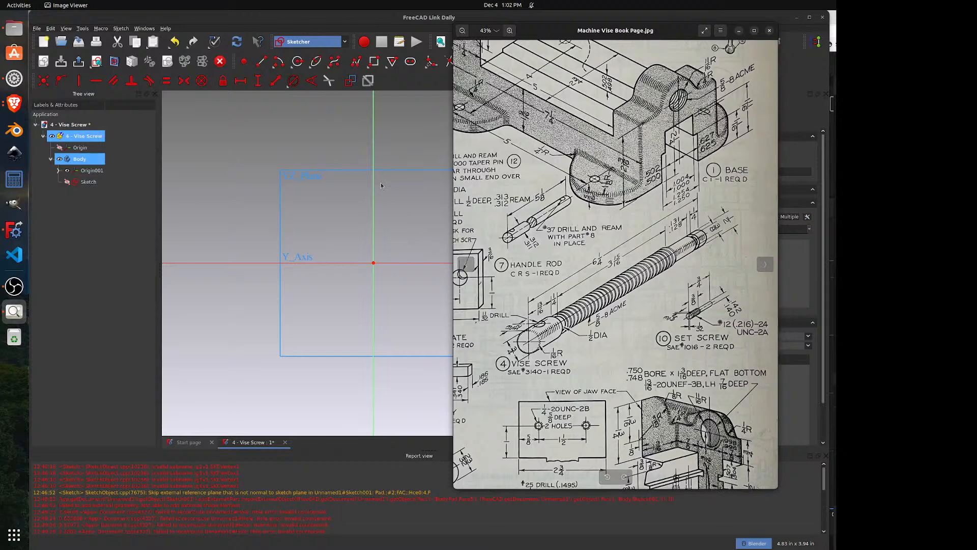
pyautogui.click(374, 260)
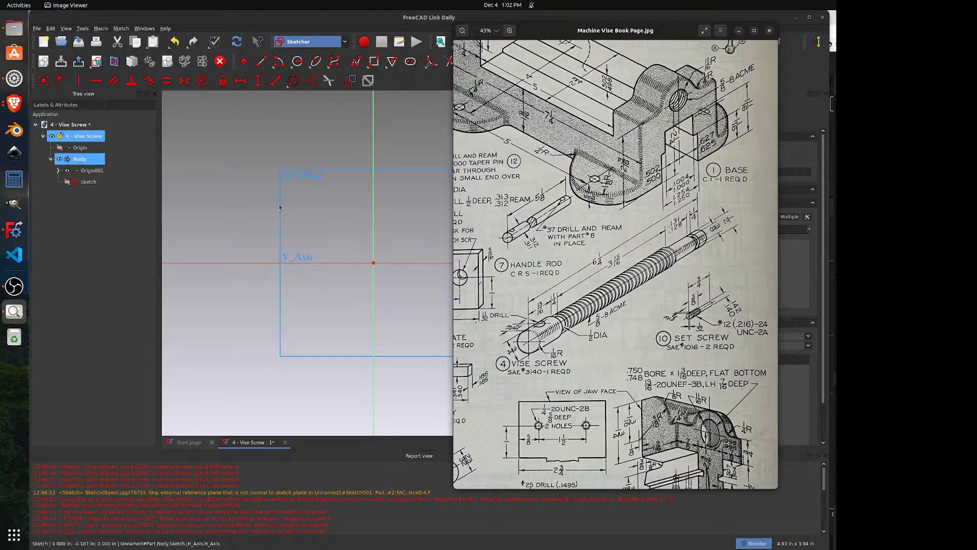
pyautogui.click(246, 218)
pyautogui.scroll(1, 553, 231)
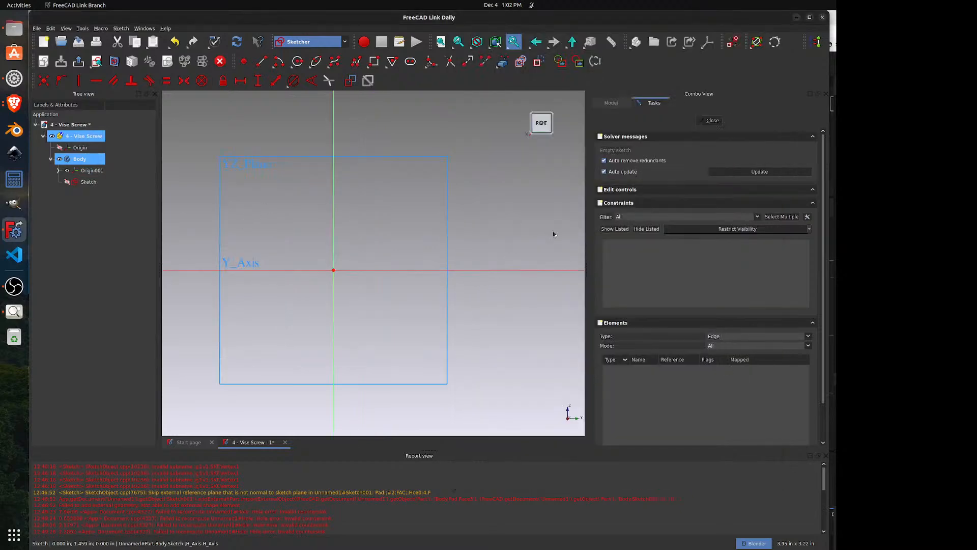
pyautogui.scroll(1, 553, 234)
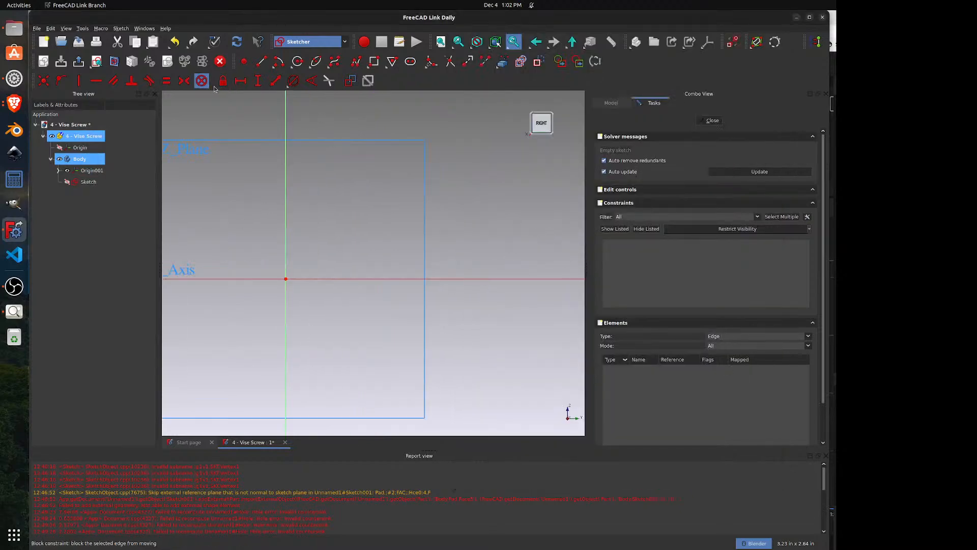
pyautogui.click(358, 66)
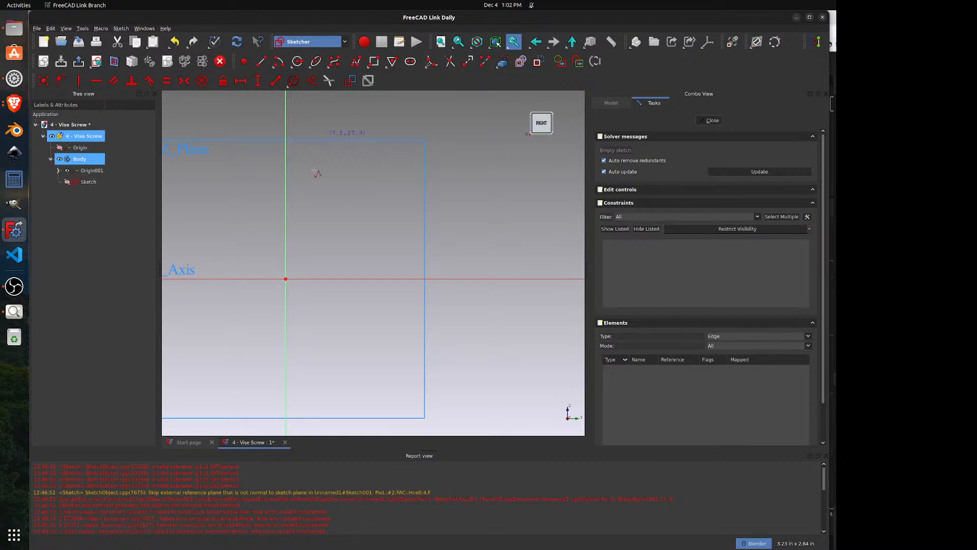
pyautogui.click(286, 279)
pyautogui.click(298, 235)
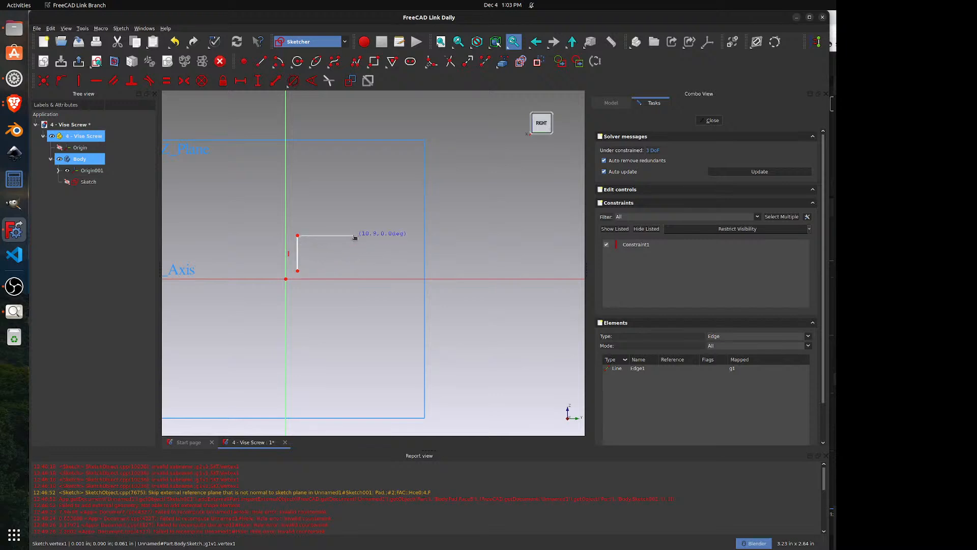
pyautogui.click(354, 236)
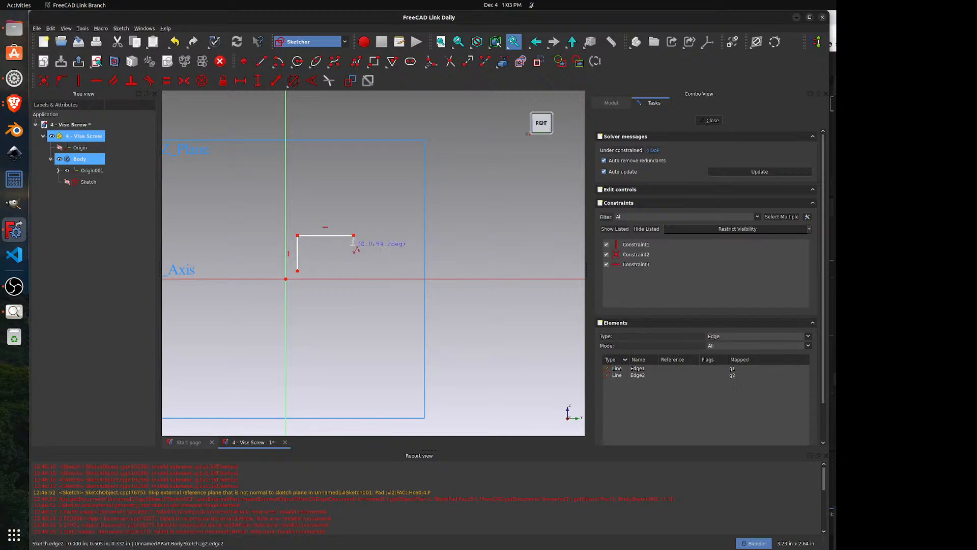
pyautogui.click(354, 245)
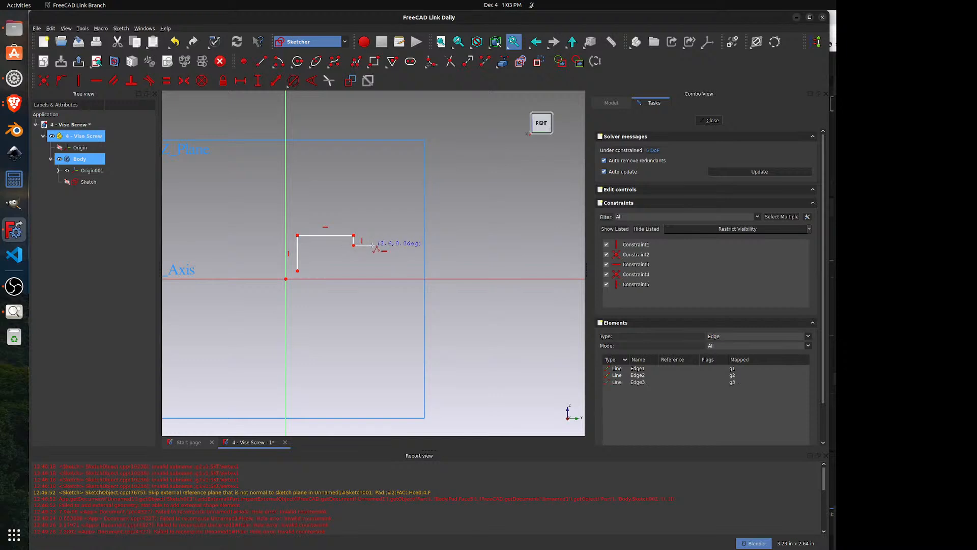
pyautogui.click(374, 245)
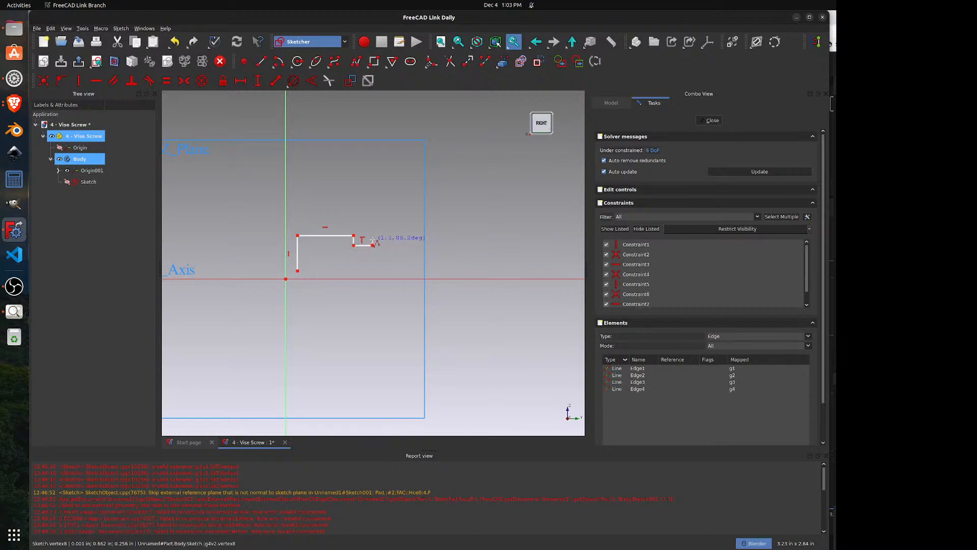
pyautogui.click(373, 240)
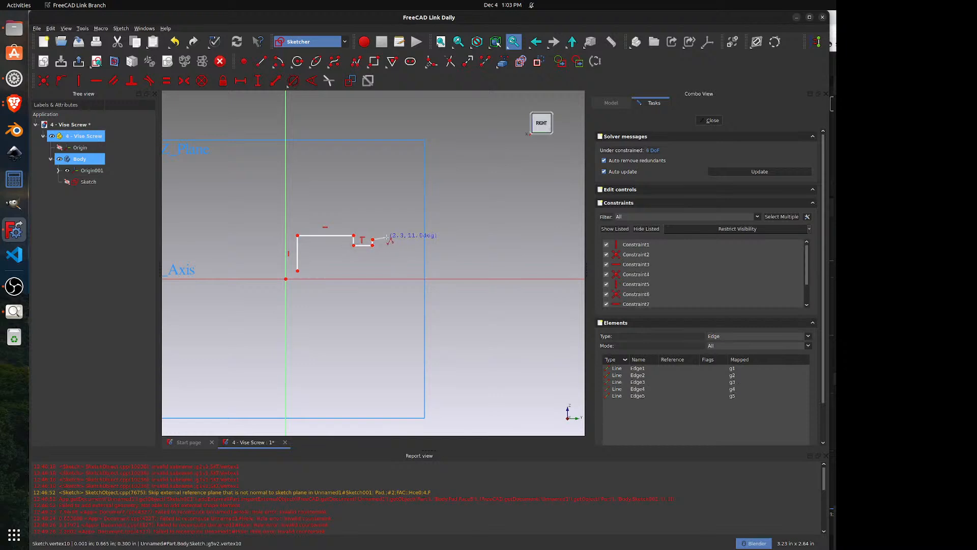
# - Continue the polyline with the long thread section, a step down and the grooved tip, and close it as a profile about 2.1 in long
pyautogui.click(494, 240)
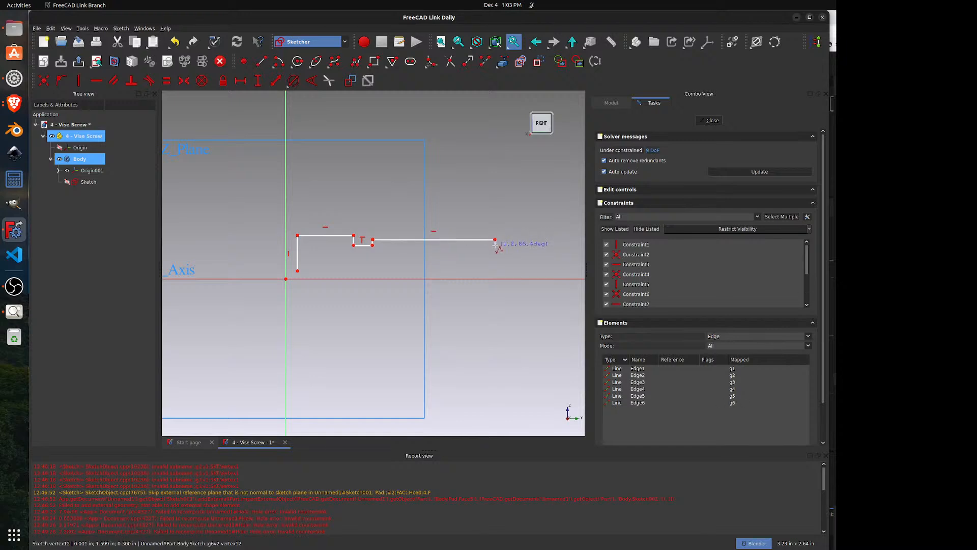
pyautogui.click(495, 245)
pyautogui.click(539, 245)
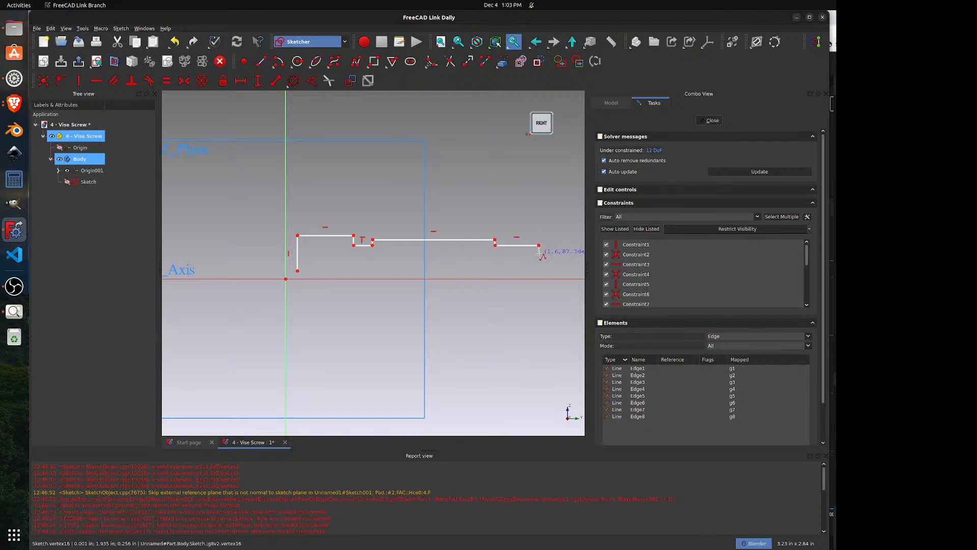
pyautogui.click(539, 254)
pyautogui.click(550, 253)
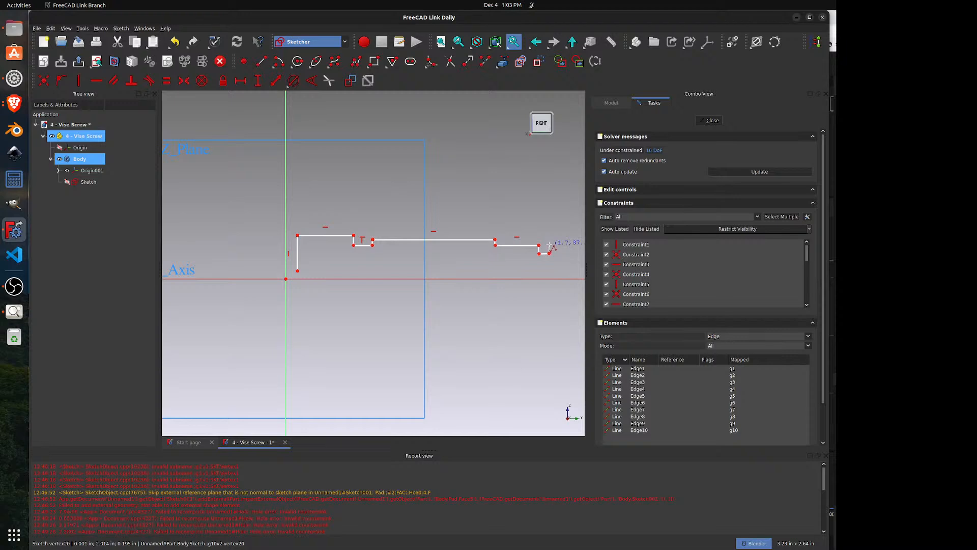
pyautogui.click(550, 245)
pyautogui.click(576, 245)
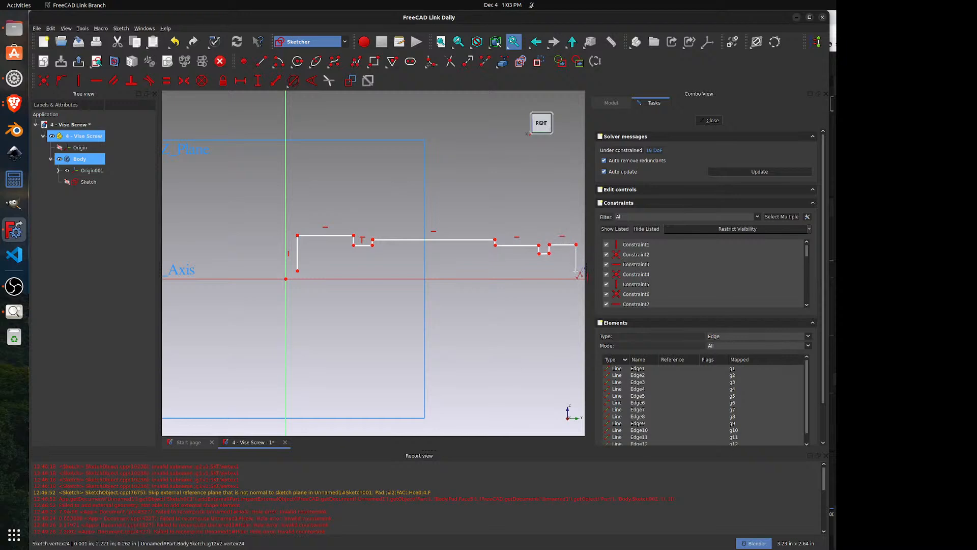
pyautogui.click(577, 270)
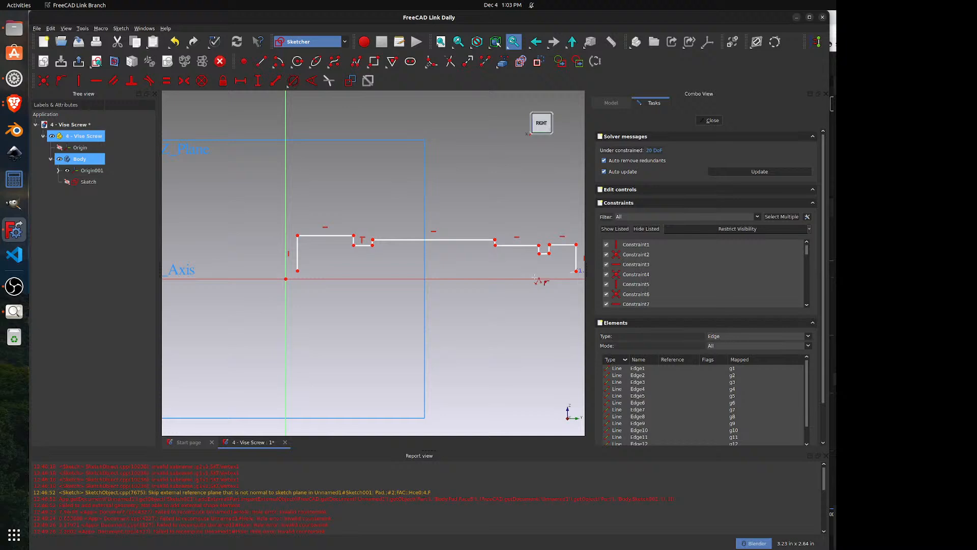
pyautogui.click(299, 271)
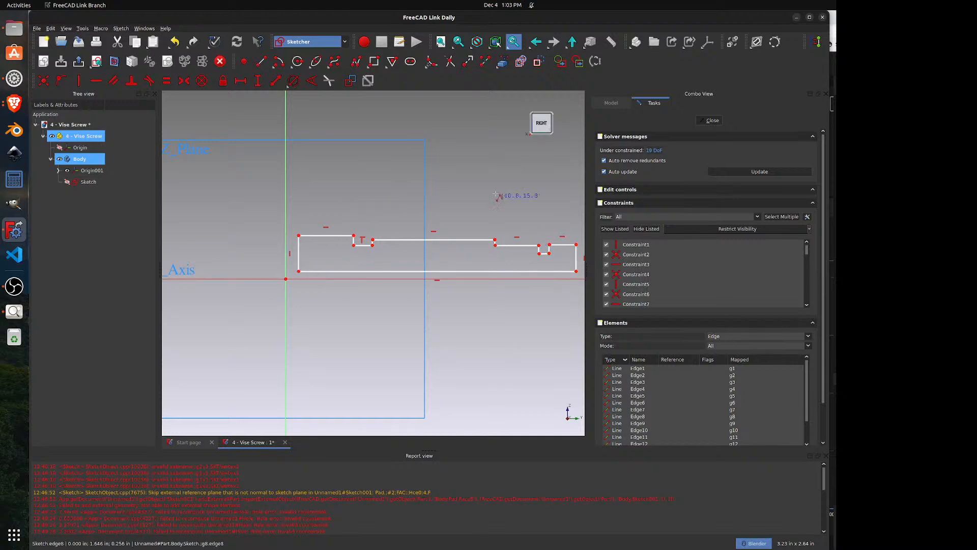
pyautogui.press('Escape')
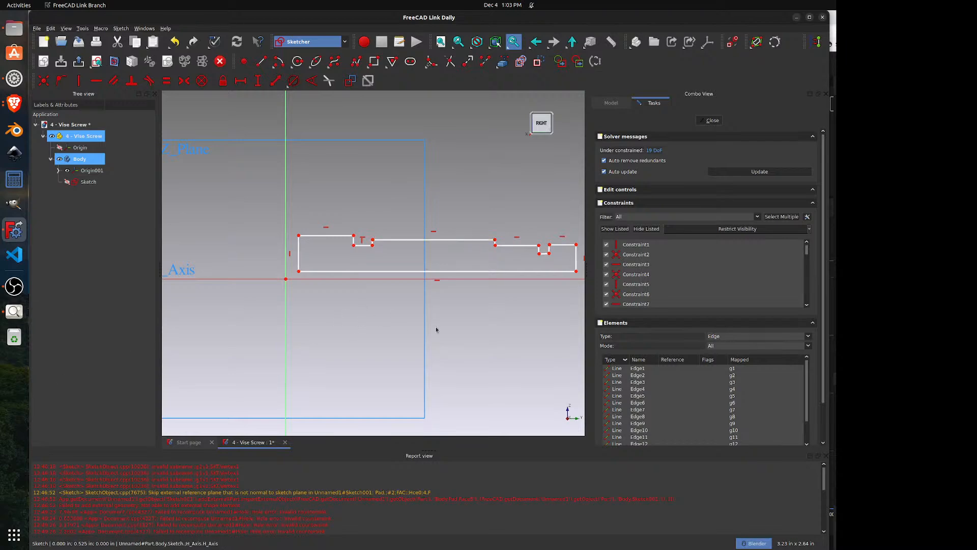
pyautogui.moveTo(437, 329); pyautogui.dragTo(341, 334, button='middle')
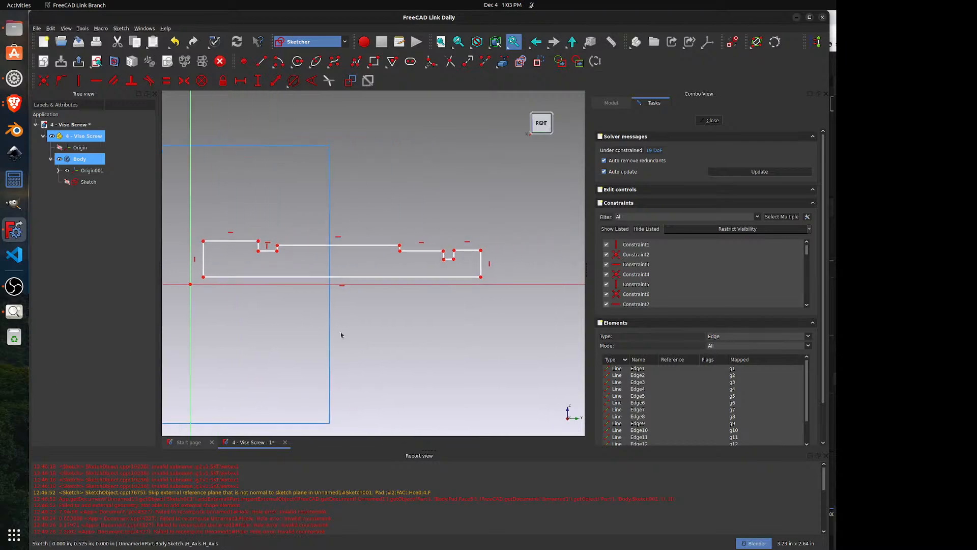
# - Compare the profile with the drawing, and constrain the tip groove's two walls vertical and its floor horizontal
pyautogui.click(18, 318)
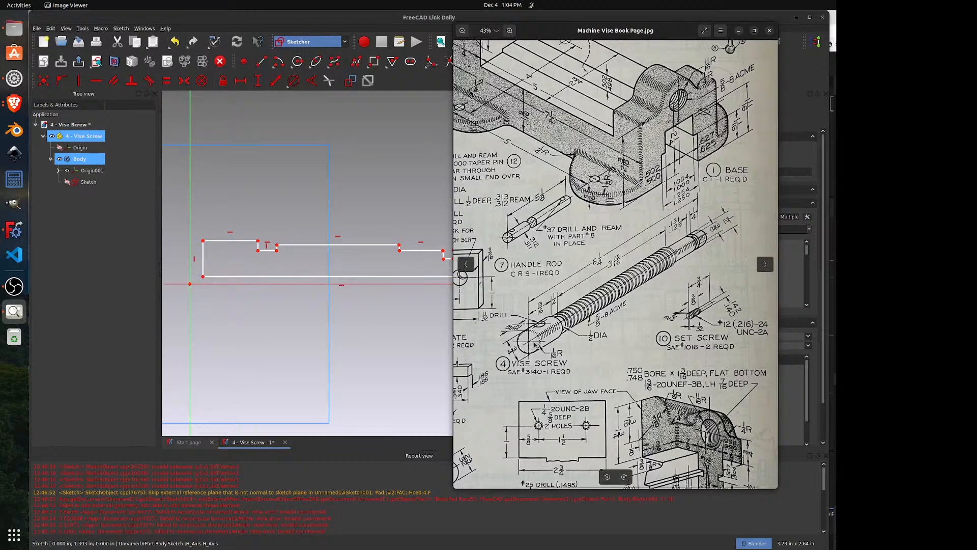
pyautogui.click(437, 335)
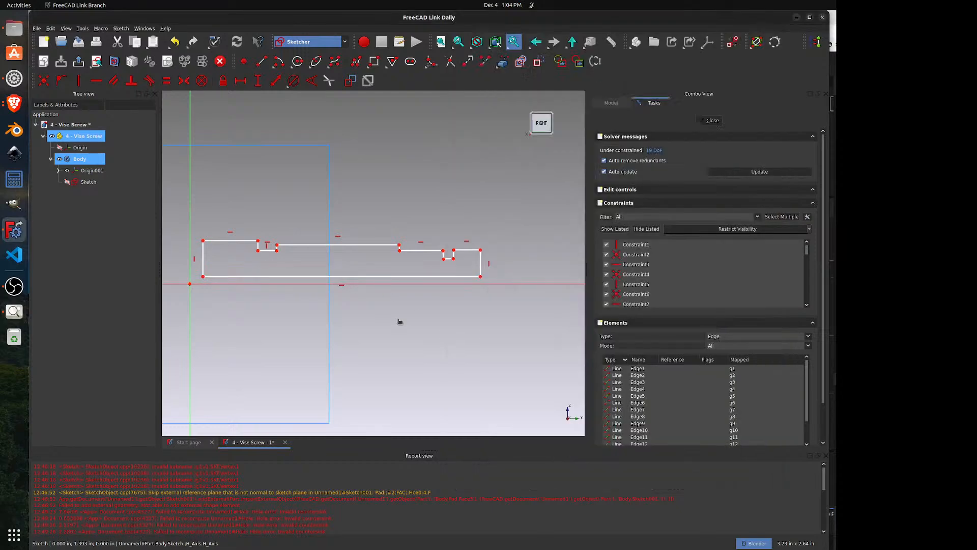
pyautogui.scroll(3, 453, 259)
pyautogui.scroll(4, 453, 259)
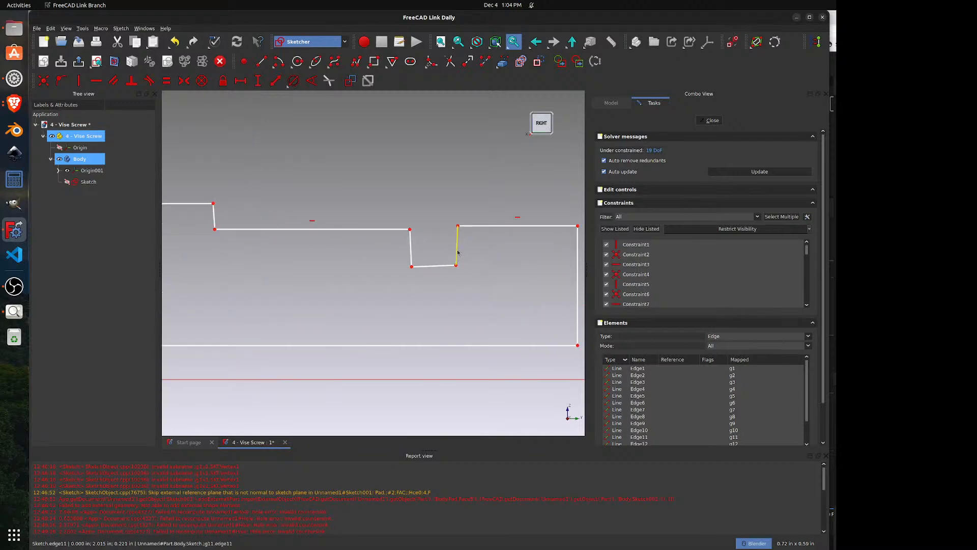
pyautogui.click(457, 252)
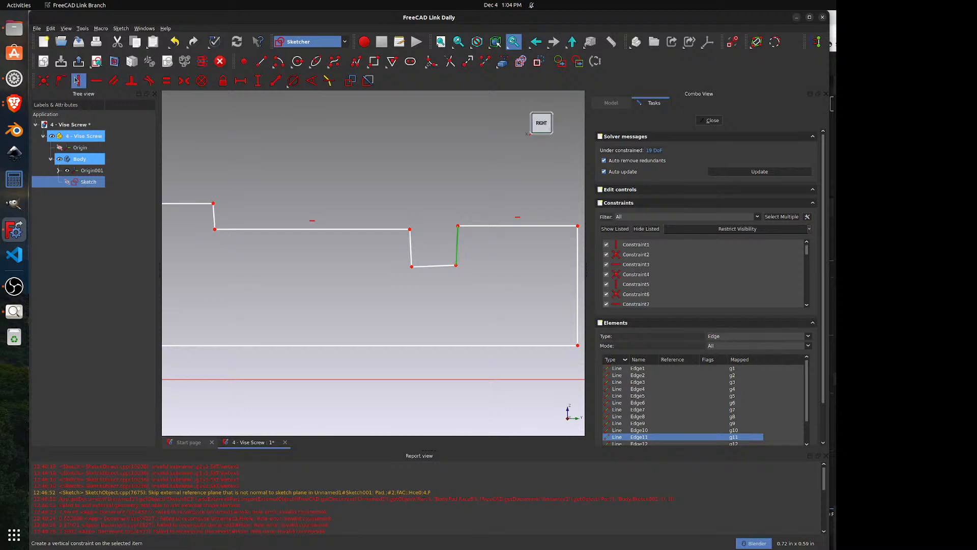
pyautogui.click(76, 80)
pyautogui.click(435, 265)
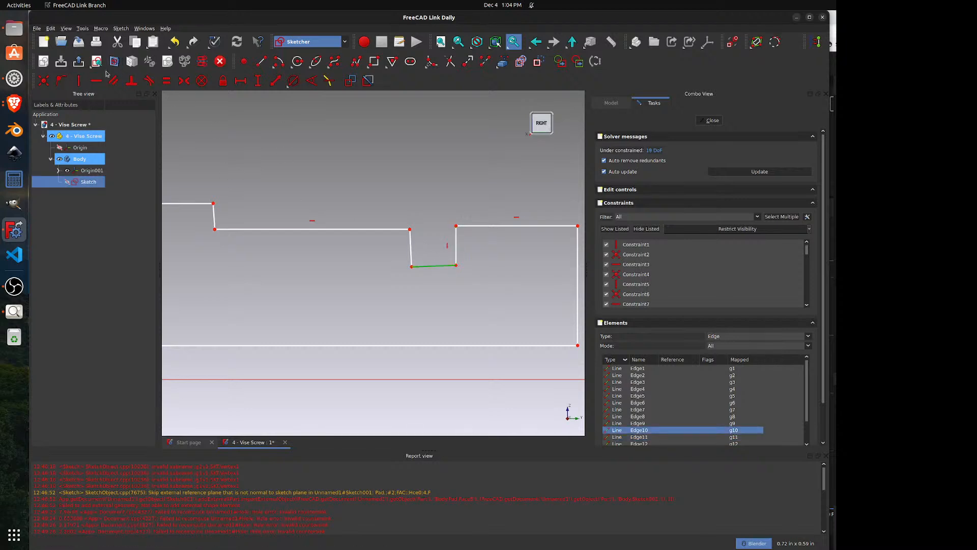
pyautogui.click(96, 80)
pyautogui.click(411, 252)
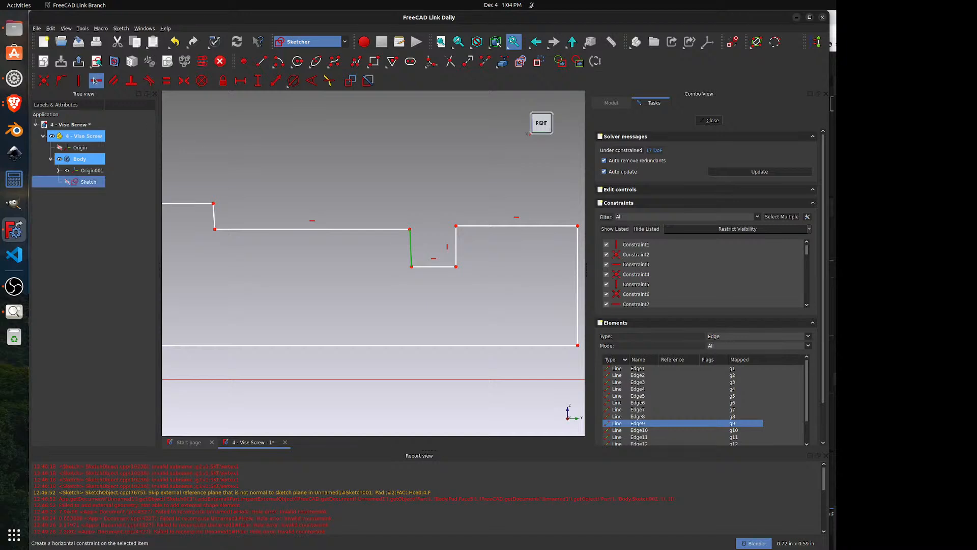
pyautogui.click(78, 79)
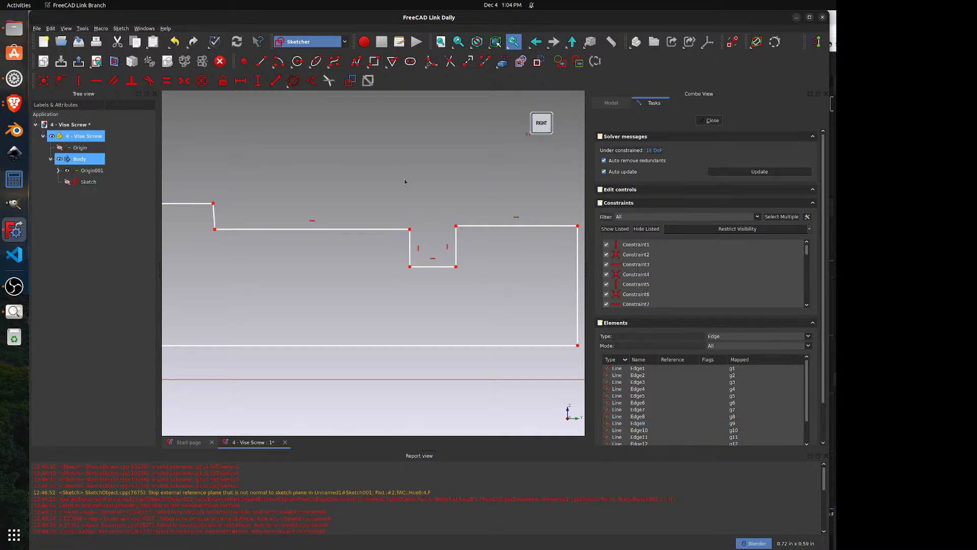
# - Constrain the shoulder at the tip end of the thread section vertical, and clear the report log
pyautogui.click(213, 216)
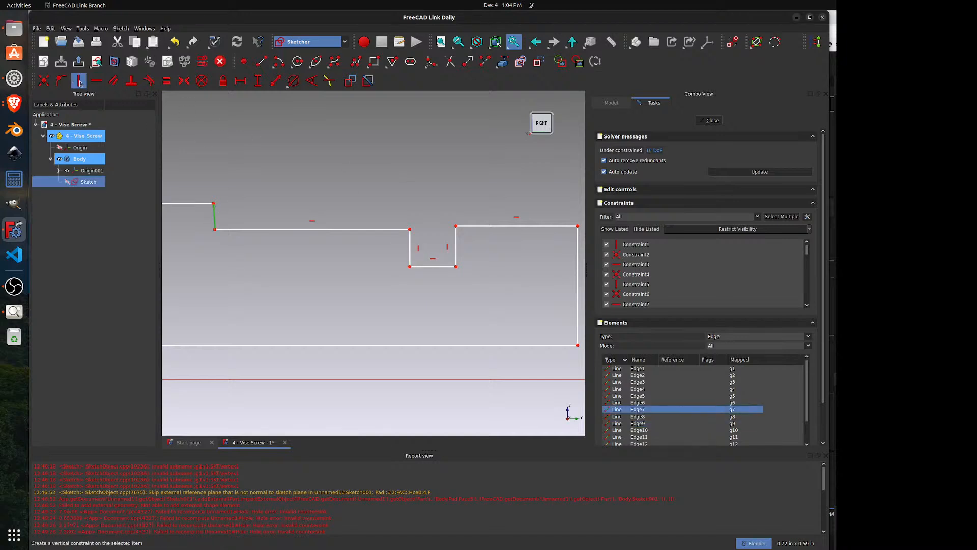
pyautogui.click(79, 82)
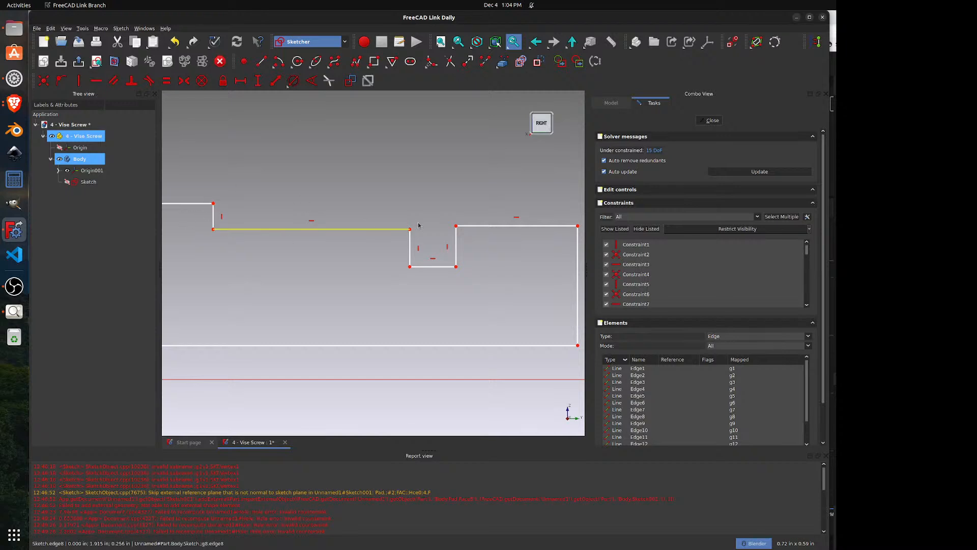
pyautogui.rightClick(308, 482)
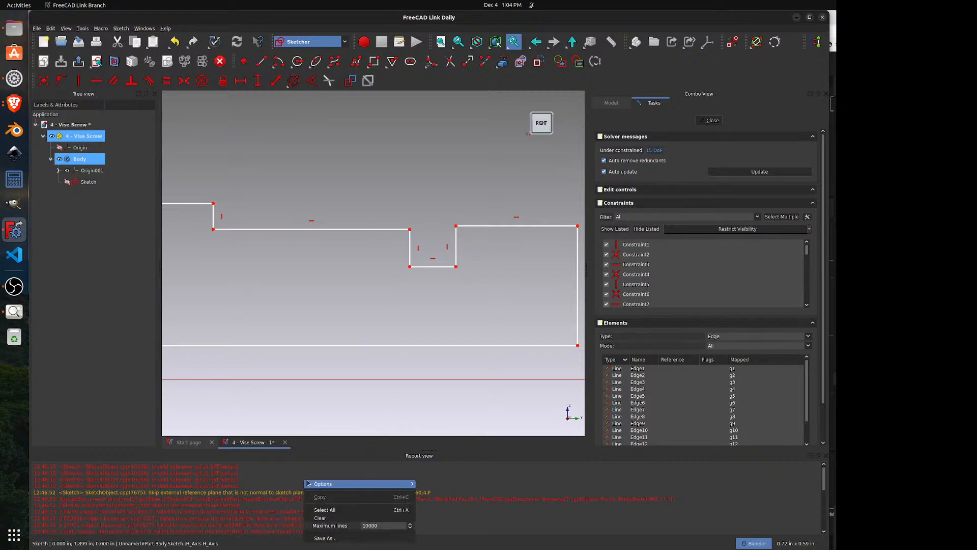
pyautogui.click(321, 517)
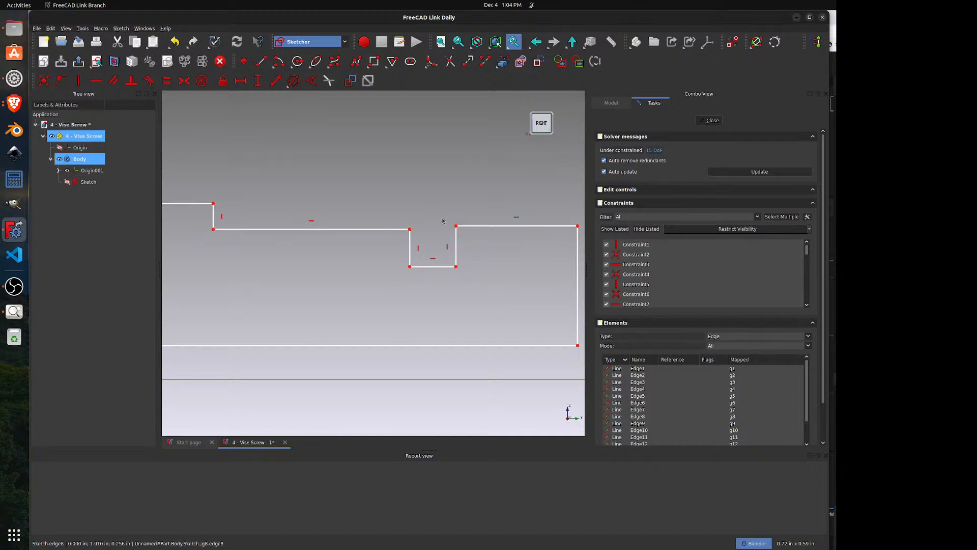
# - Constrain the top corner of the tip groove's outer wall onto the horizontal edge on the groove's thread side, aligning both edges
pyautogui.click(456, 225)
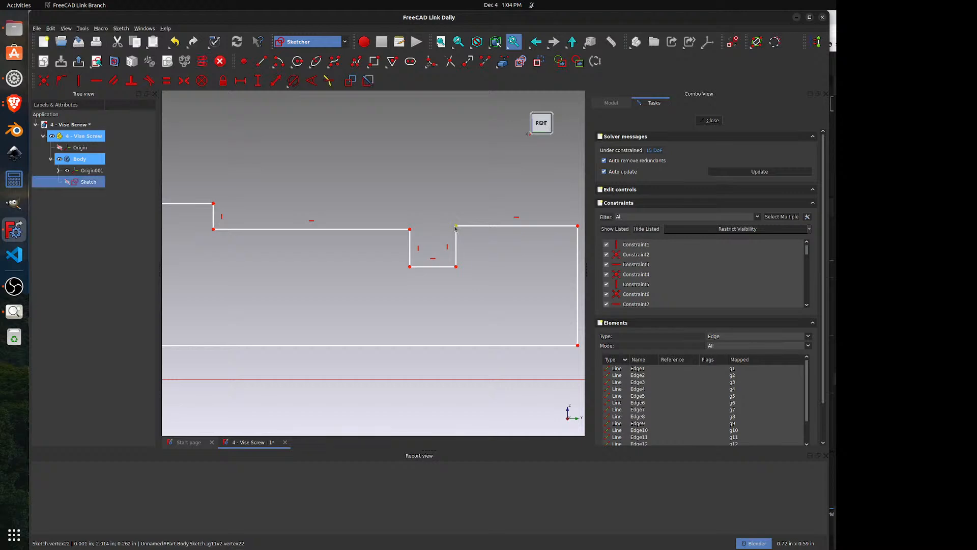
pyautogui.click(402, 230)
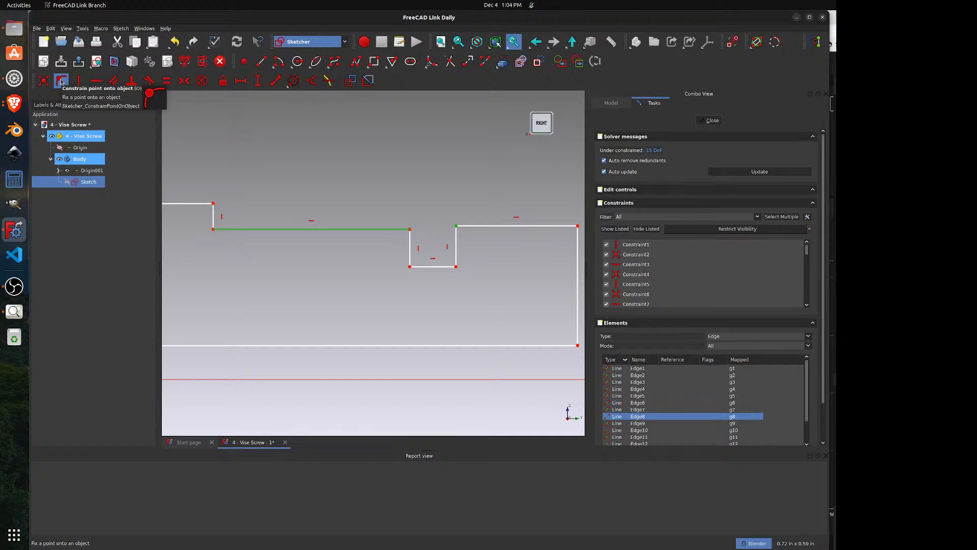
pyautogui.click(61, 82)
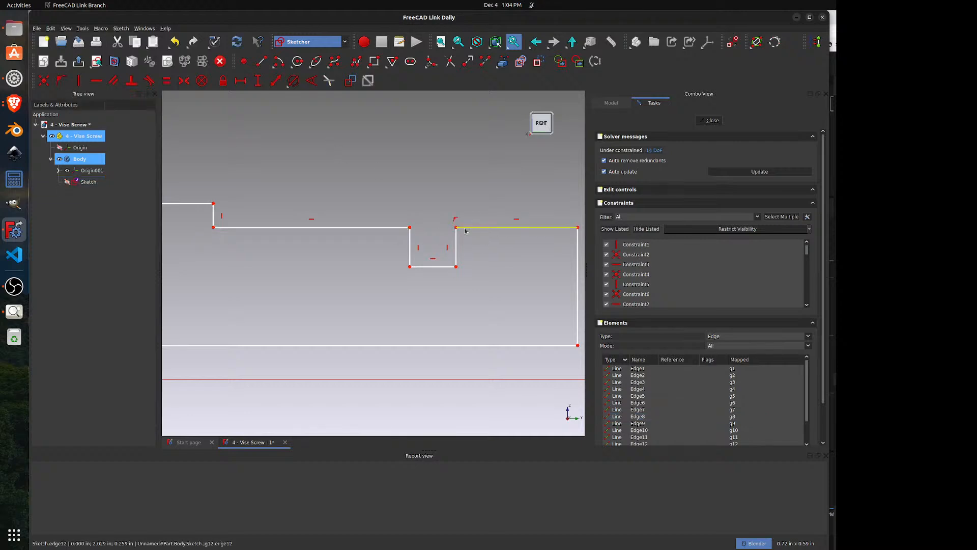
# - Constrain the short wall between the recessed neck and the long thread section vertical
pyautogui.scroll(-5, 379, 185)
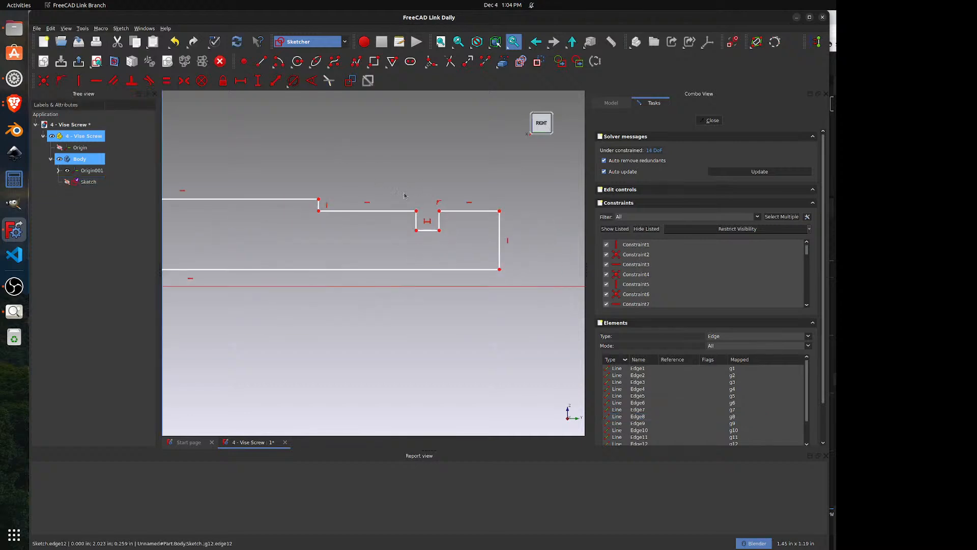
pyautogui.scroll(-1, 263, 177)
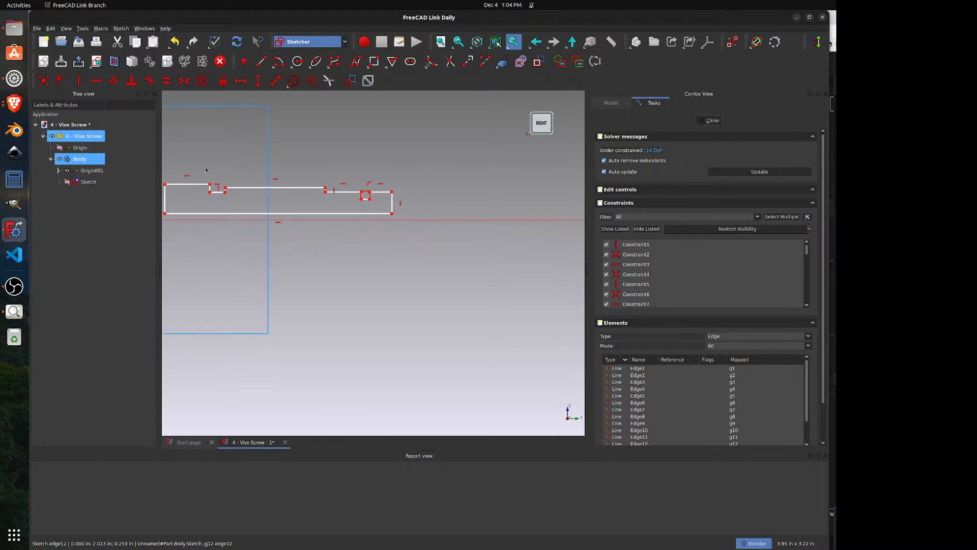
pyautogui.keyDown('shift'); pyautogui.moveTo(206, 173); pyautogui.dragTo(325, 219, button='middle'); pyautogui.keyUp('shift')
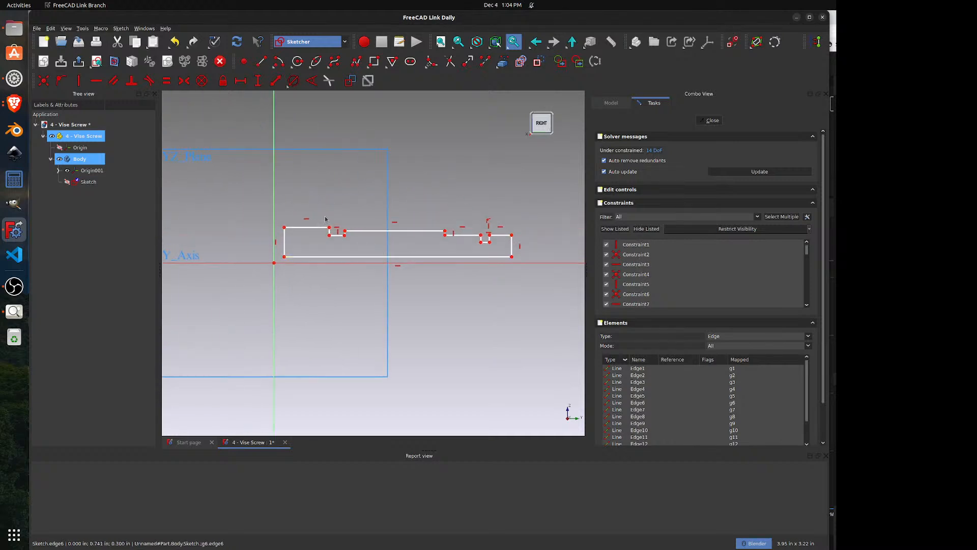
pyautogui.scroll(5, 338, 240)
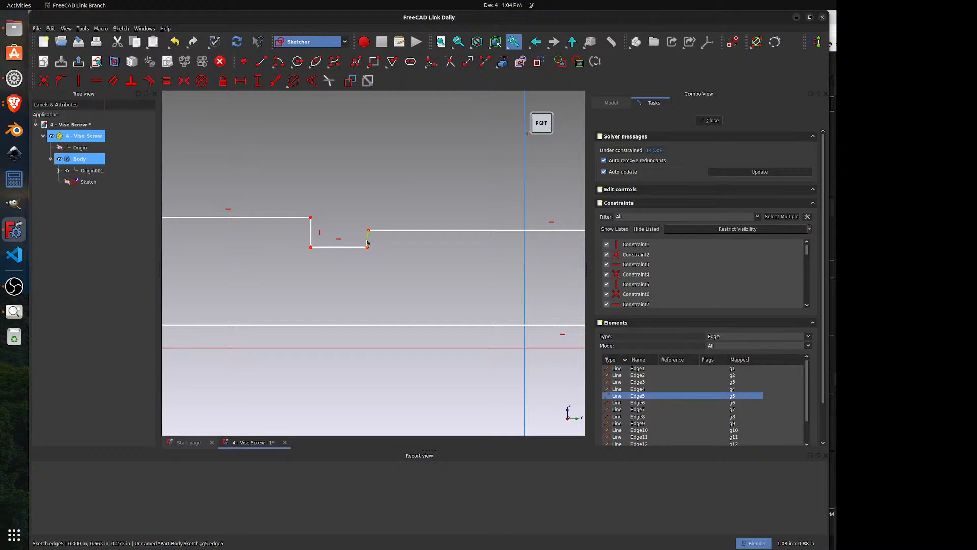
pyautogui.click(368, 243)
pyautogui.click(78, 80)
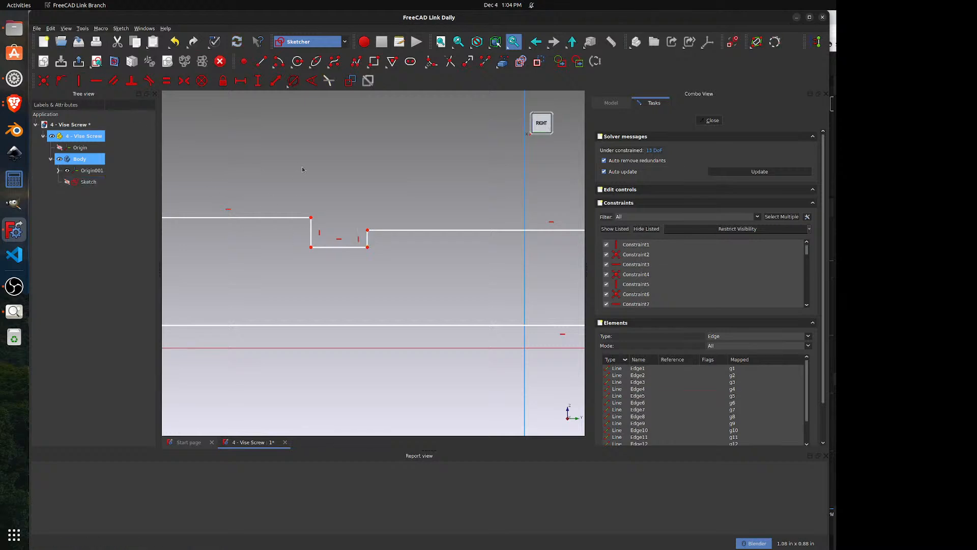
pyautogui.scroll(-1, 354, 193)
pyautogui.moveTo(288, 247)
pyautogui.keyDown('shift'); pyautogui.mouseDown(button='middle')
pyautogui.moveTo(360, 250)
pyautogui.moveTo(384, 235)
pyautogui.mouseUp(button='middle'); pyautogui.keyUp('shift')
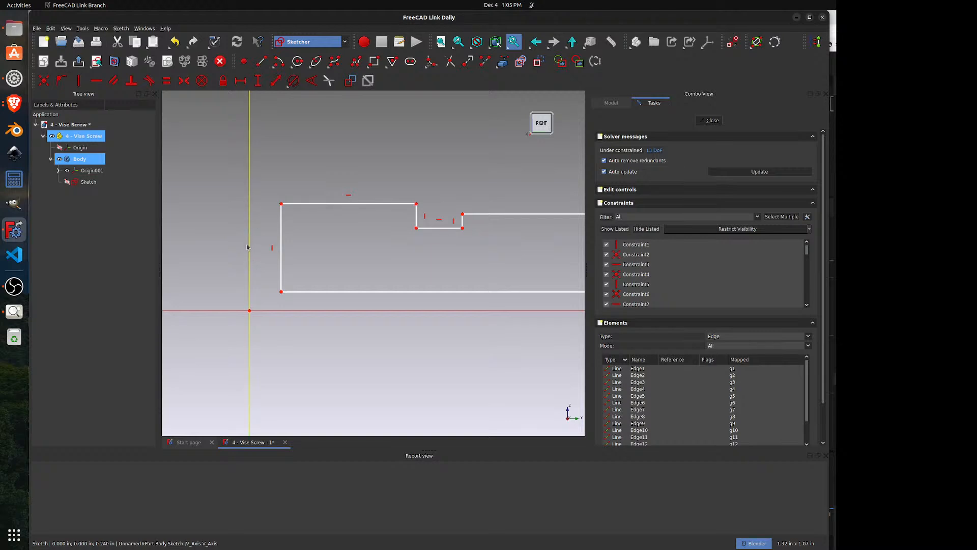
# - Make the profile's lower corner nearest the vertical axis coincident with the sketch origin
pyautogui.click(281, 293)
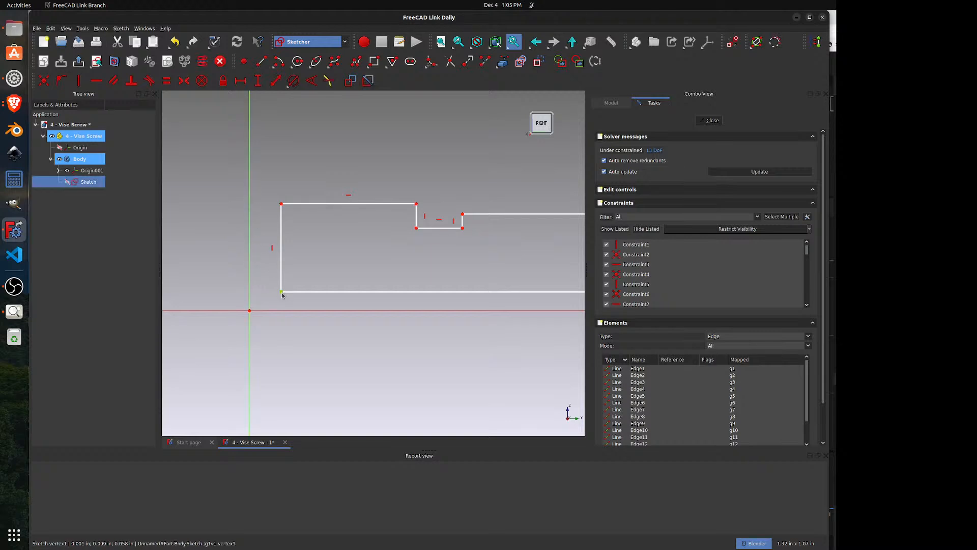
pyautogui.click(249, 310)
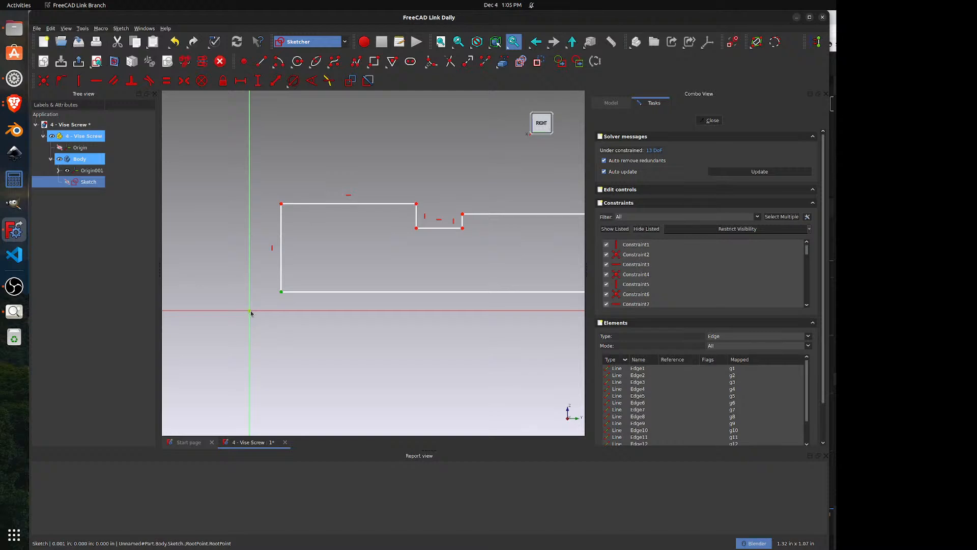
pyautogui.click(44, 81)
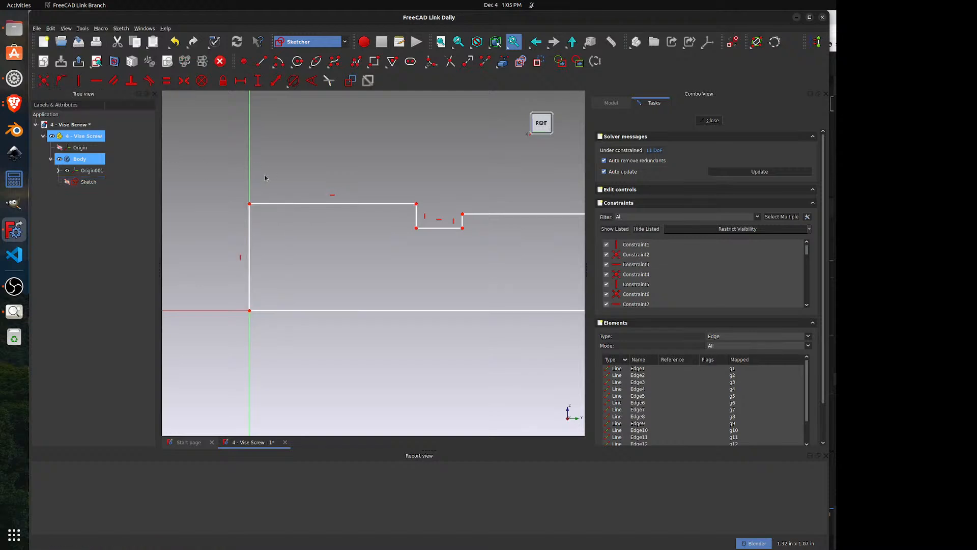
pyautogui.scroll(-5, 271, 177)
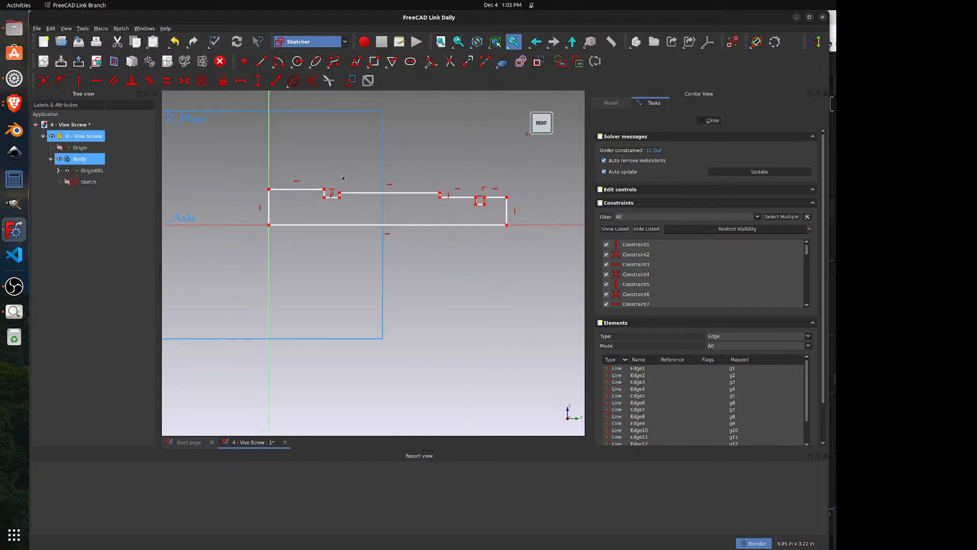
pyautogui.scroll(1, 265, 177)
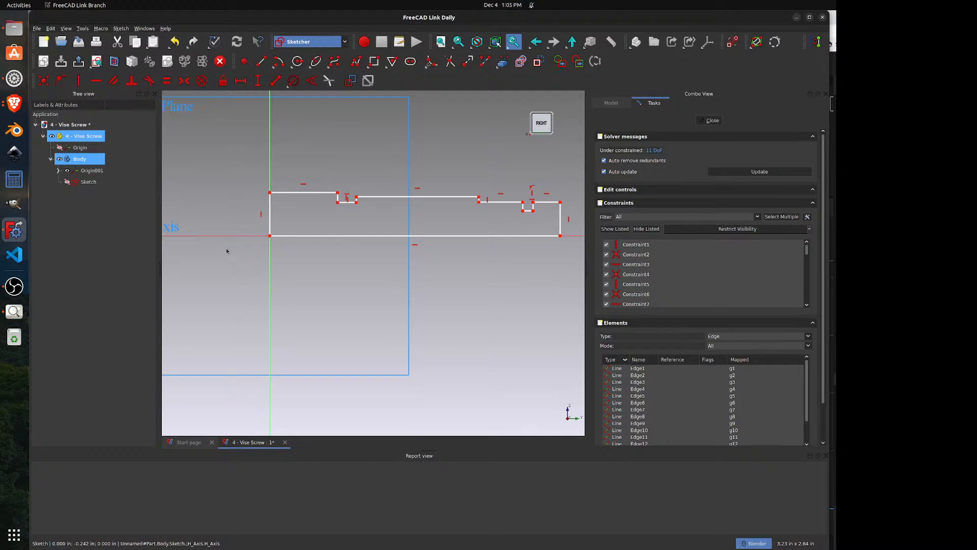
pyautogui.click(258, 86)
pyautogui.click(269, 235)
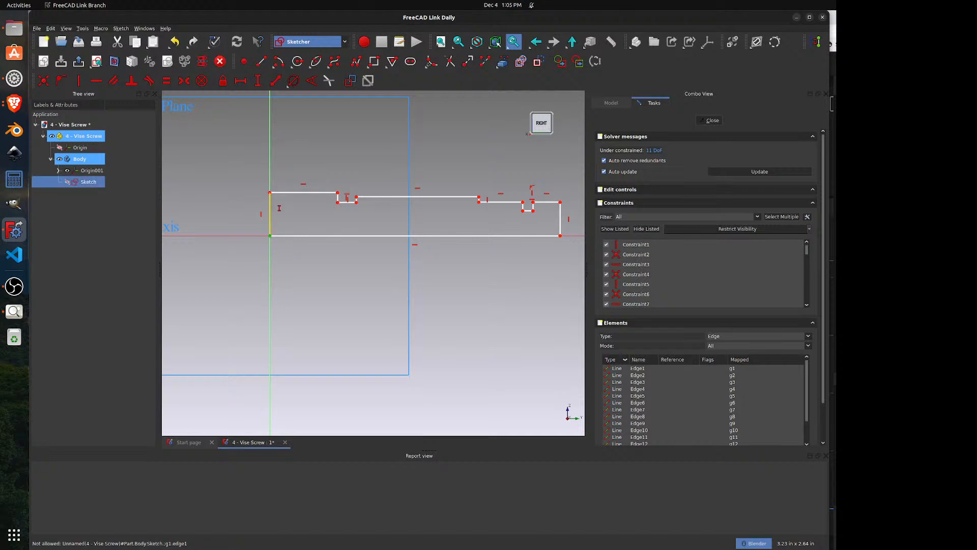
pyautogui.click(270, 193)
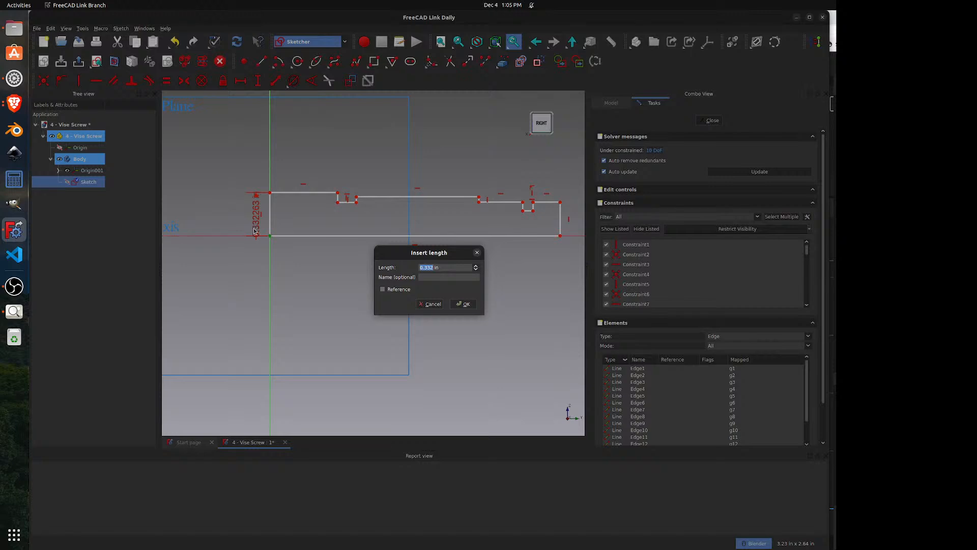
pyautogui.click(427, 304)
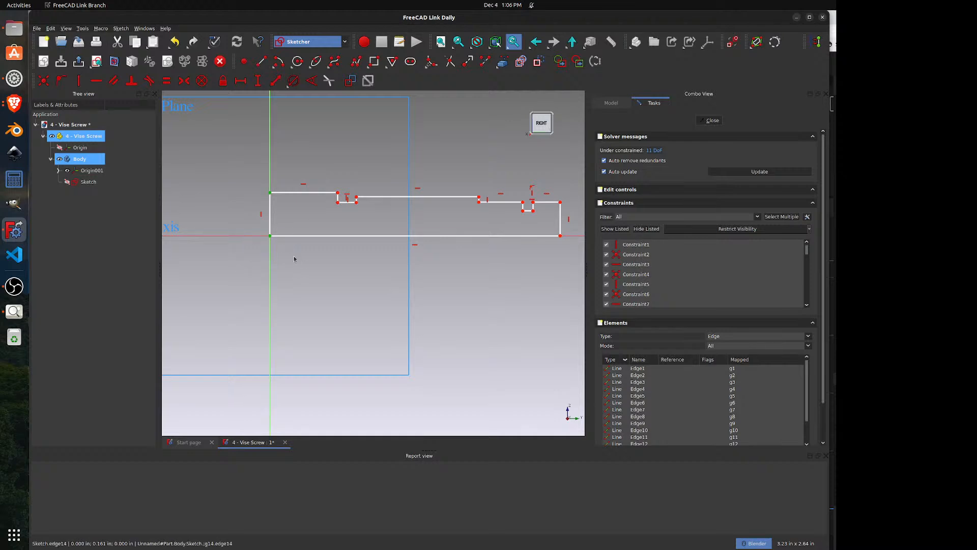
# - Draw a circle centred on the origin through the profile's upper corner on the vertical axis and make it construction geometry
pyautogui.press('g')
pyautogui.press('a')
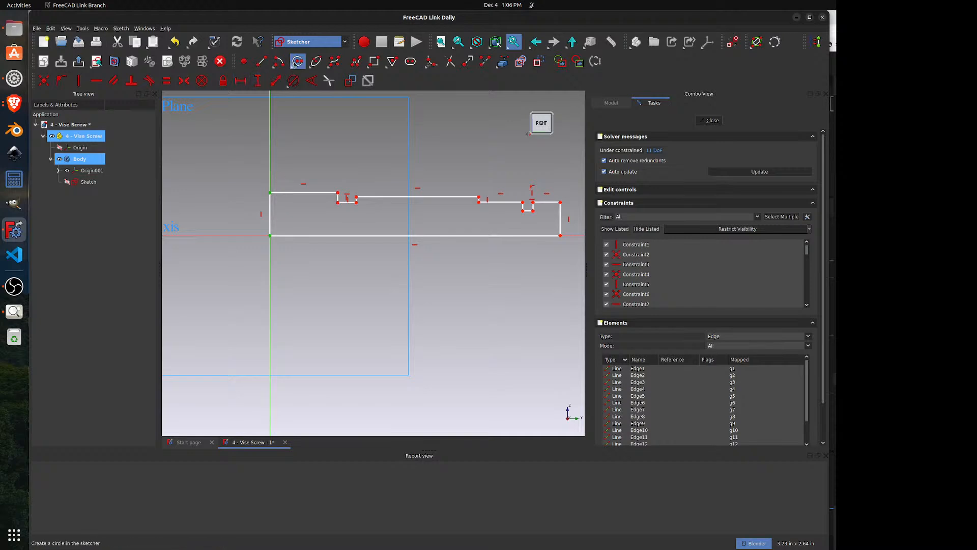
pyautogui.click(269, 235)
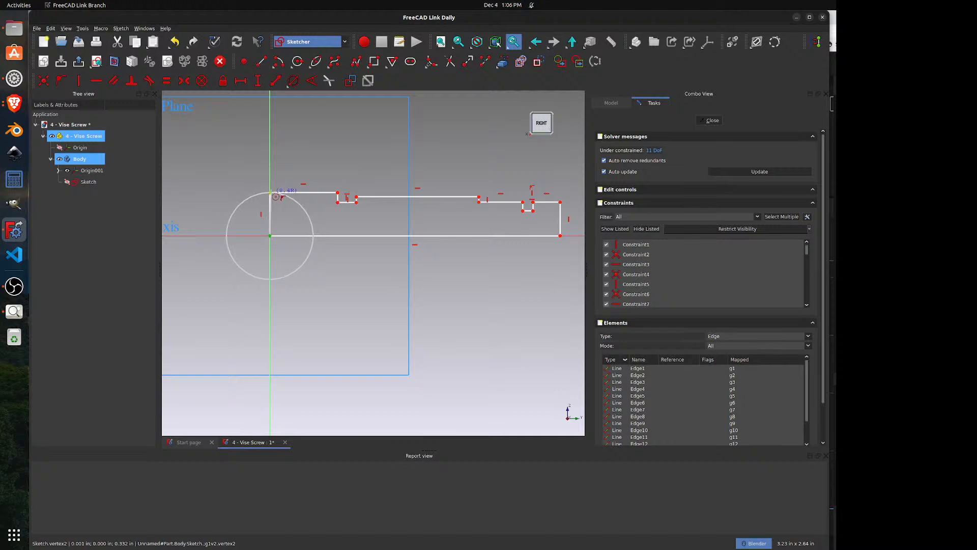
pyautogui.click(269, 192)
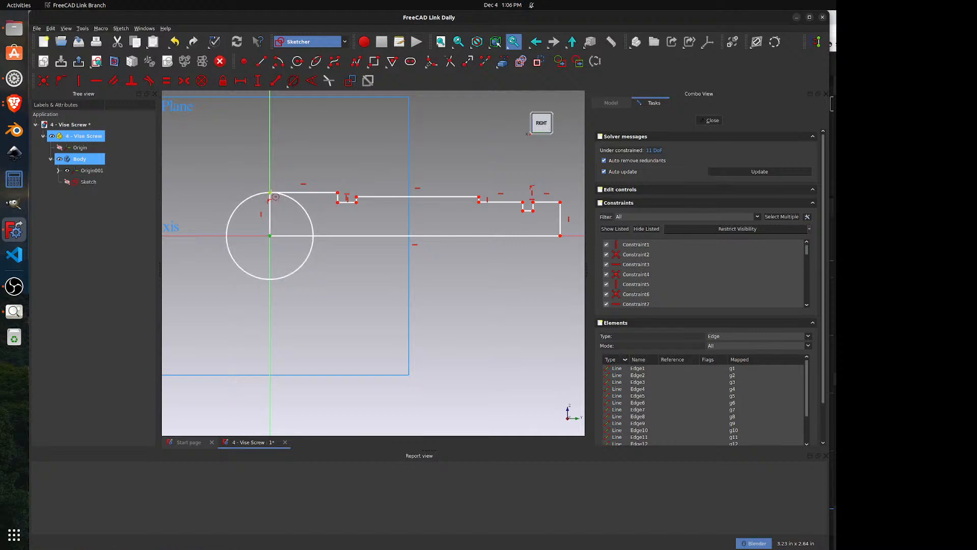
pyautogui.rightClick(243, 170)
pyautogui.click(248, 198)
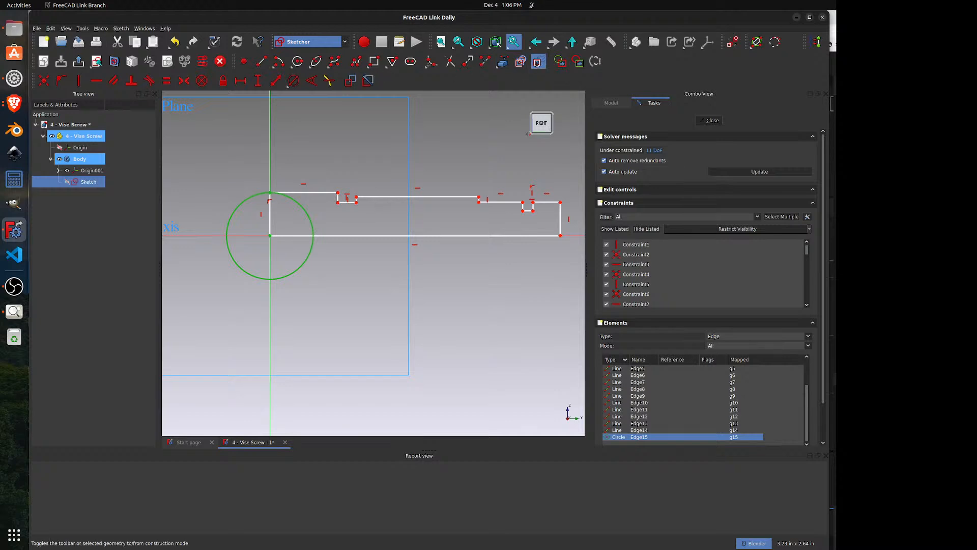
pyautogui.click(537, 62)
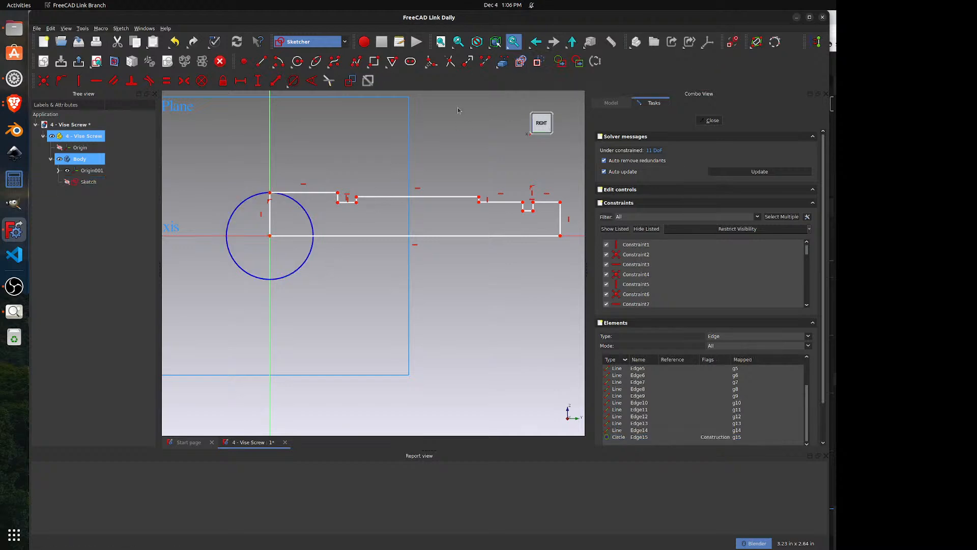
# - Constrain the origin-centred construction circle's diameter to 0.75 in and move its dimension label below the profile
pyautogui.click(296, 82)
pyautogui.click(234, 266)
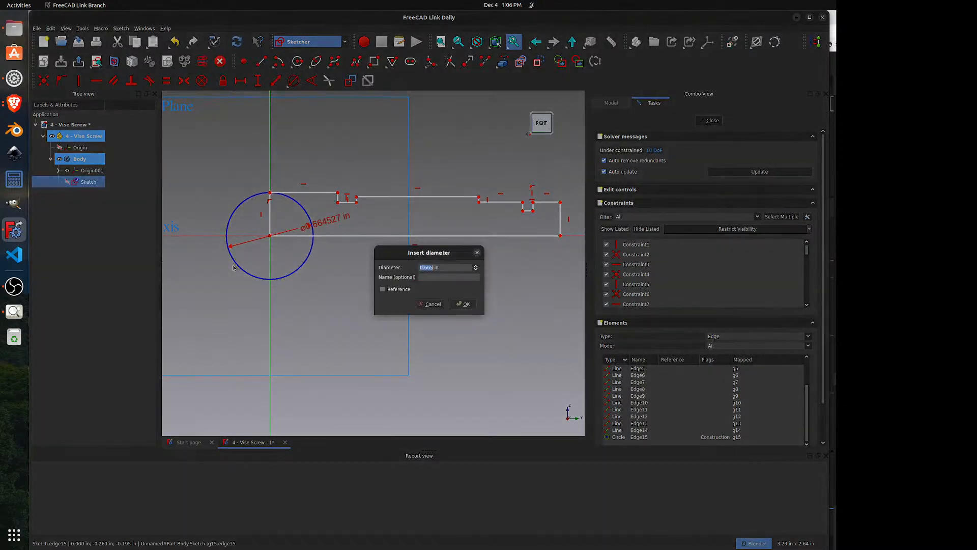
pyautogui.write('.75')
pyautogui.press('Return')
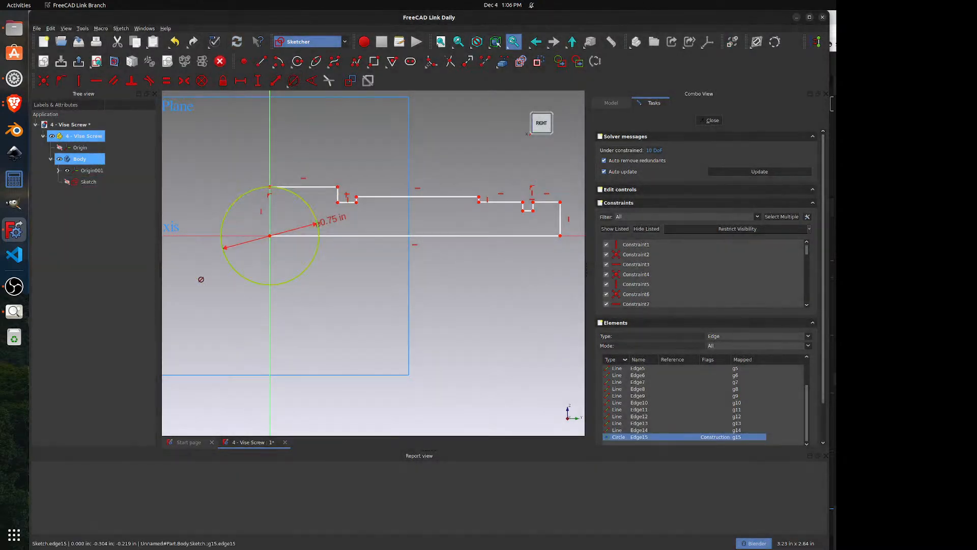
pyautogui.moveTo(333, 218); pyautogui.dragTo(318, 299)
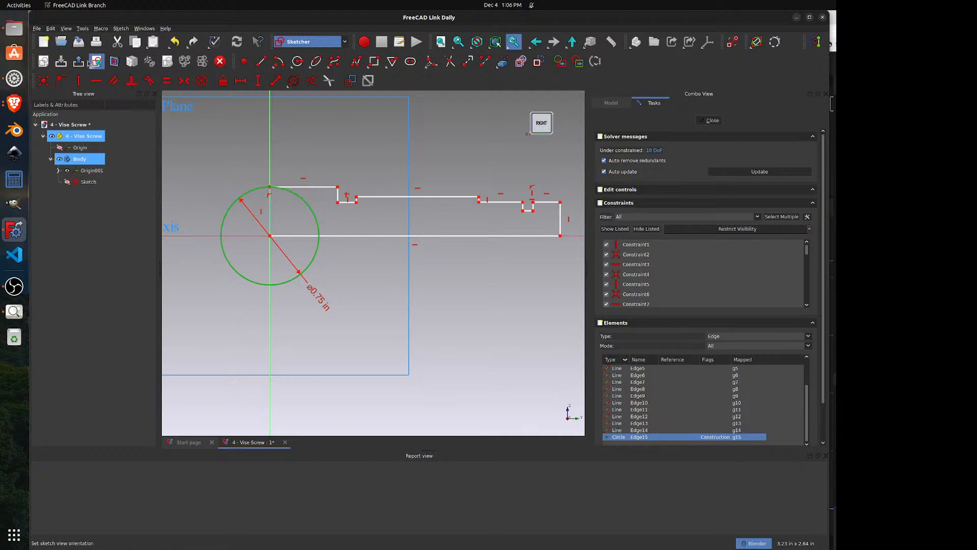
# - Draw a circle centred on the profile's base line through the first groove's far bottom corner and make it construction geometry
pyautogui.click(297, 61)
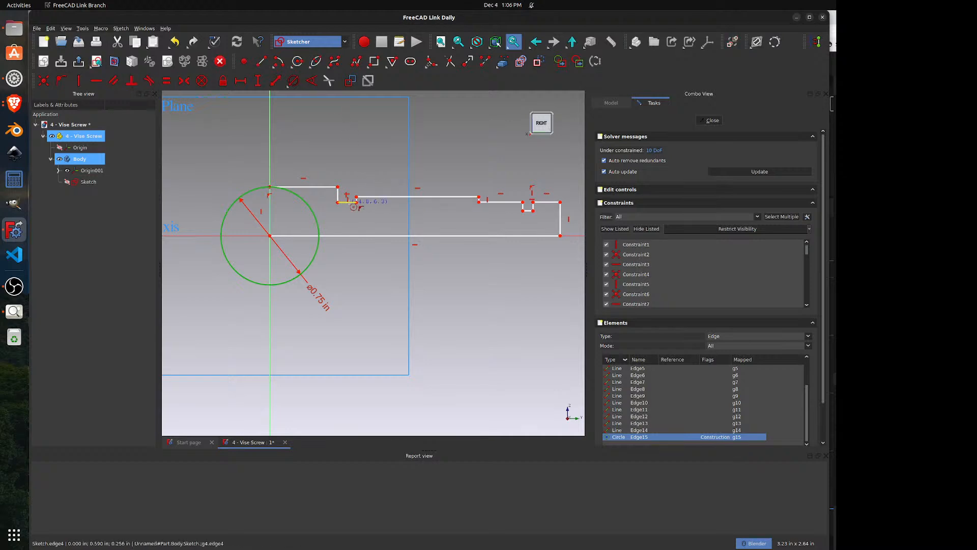
pyautogui.scroll(3, 357, 226)
pyautogui.scroll(1, 359, 222)
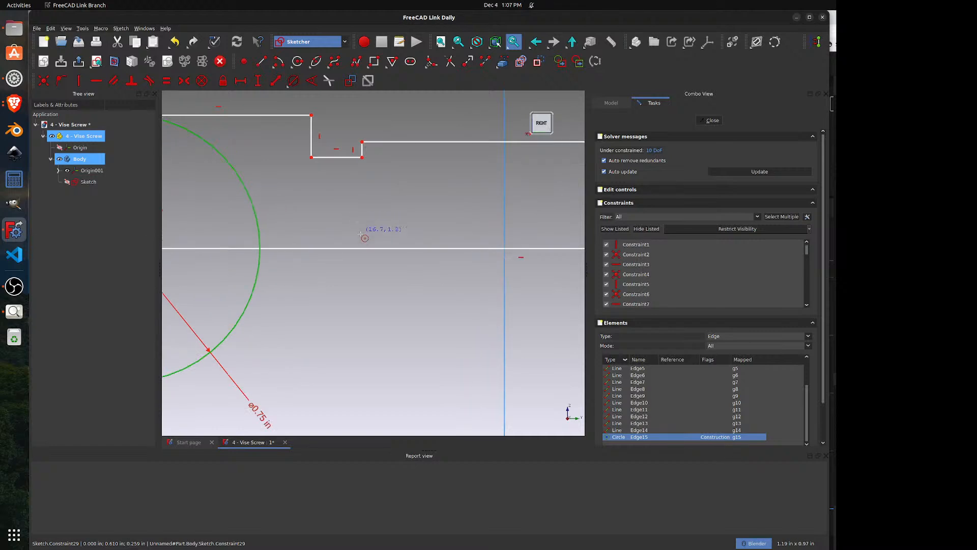
pyautogui.click(361, 248)
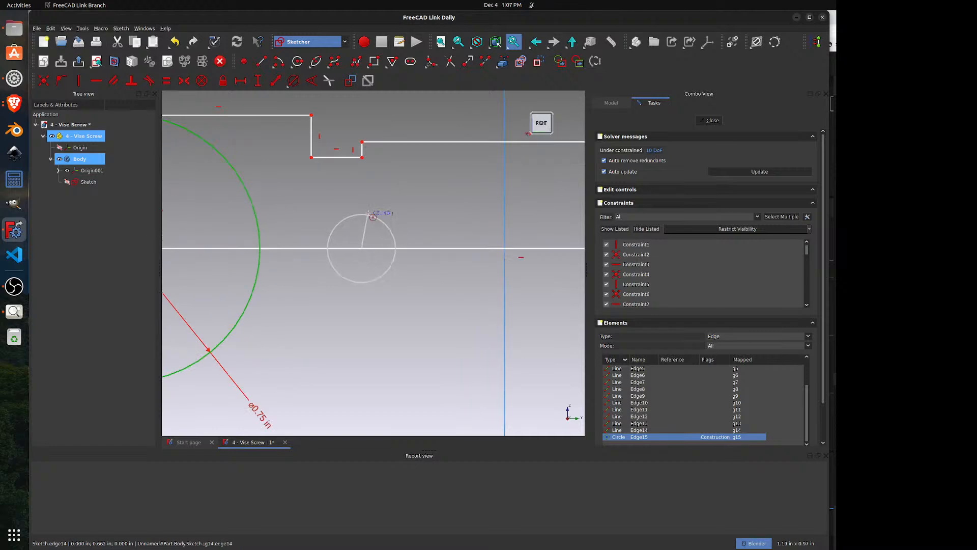
pyautogui.click(366, 162)
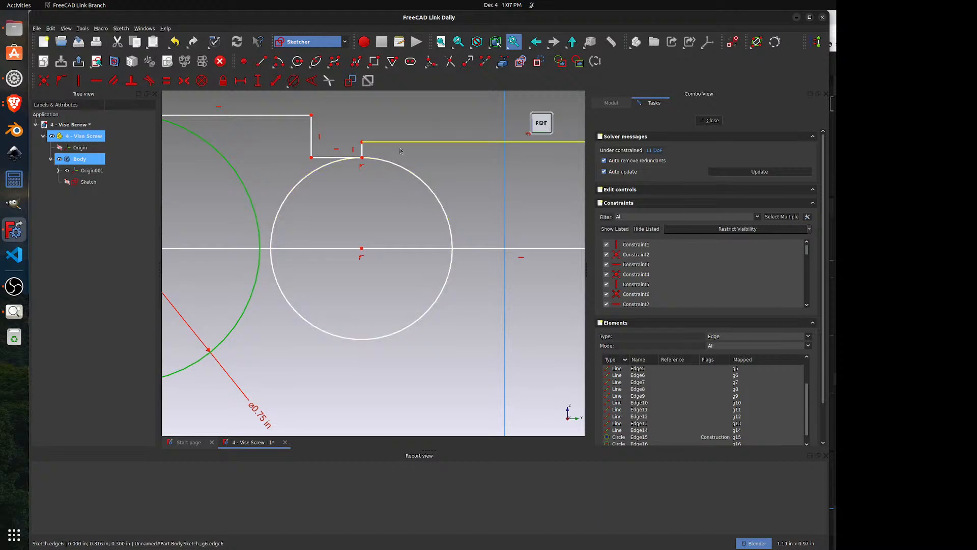
pyautogui.click(401, 169)
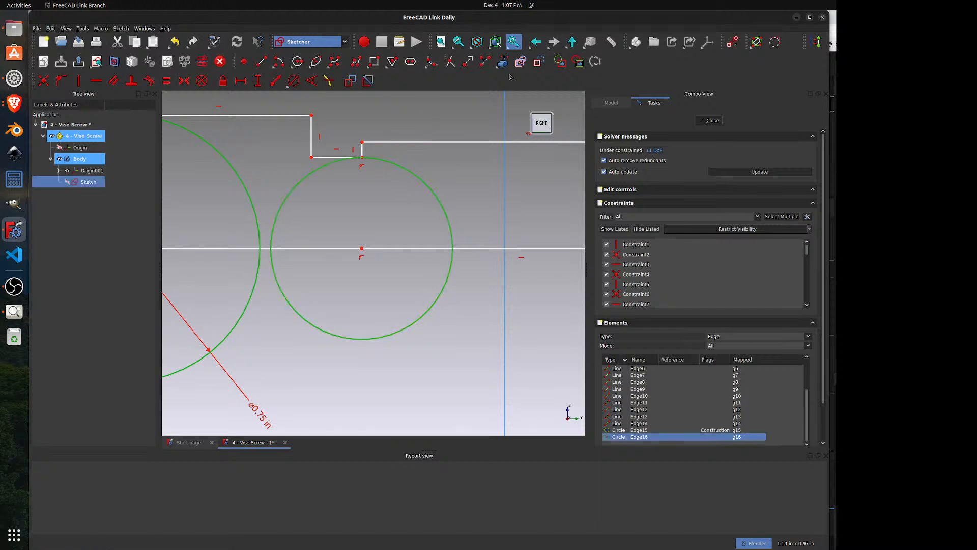
pyautogui.click(537, 61)
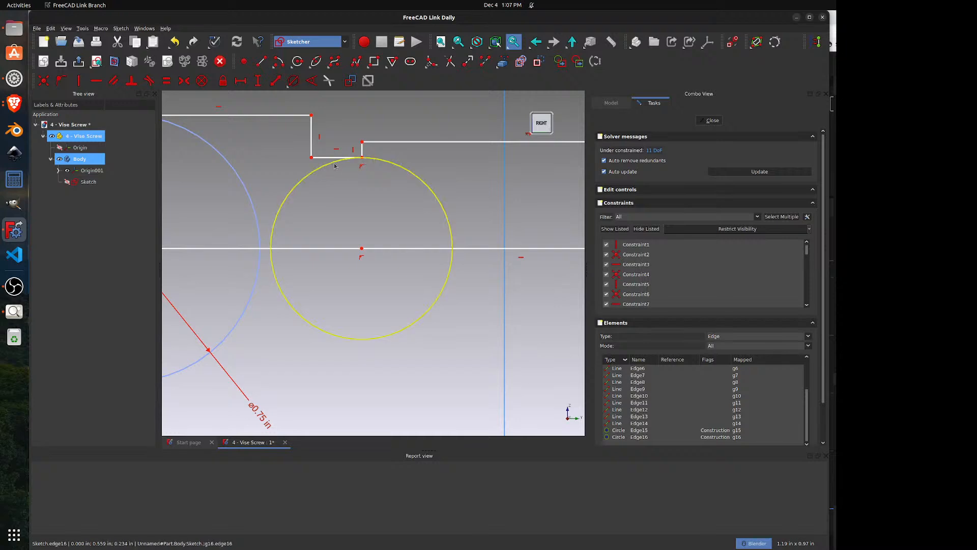
# - Align the new construction circle's centre vertically with the first groove's far bottom corner
pyautogui.click(362, 158)
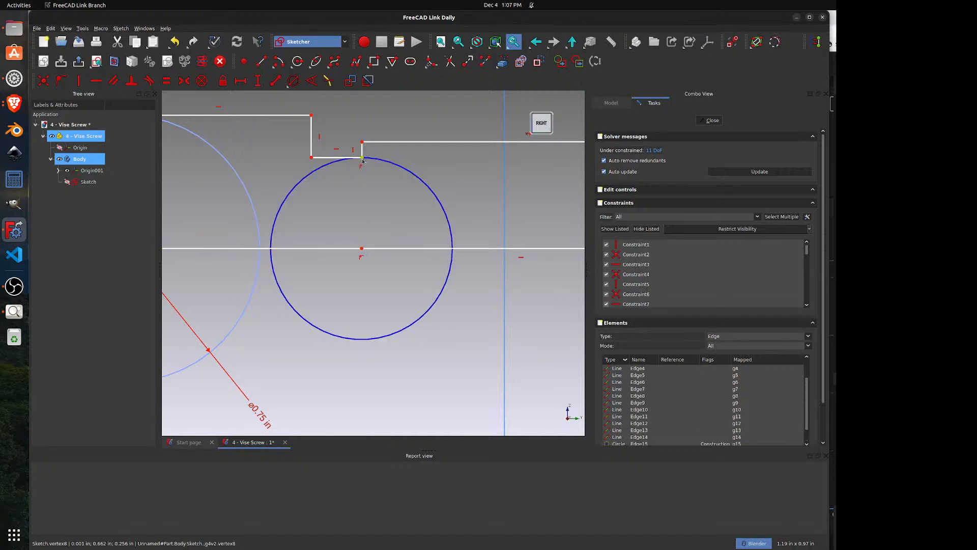
pyautogui.click(361, 248)
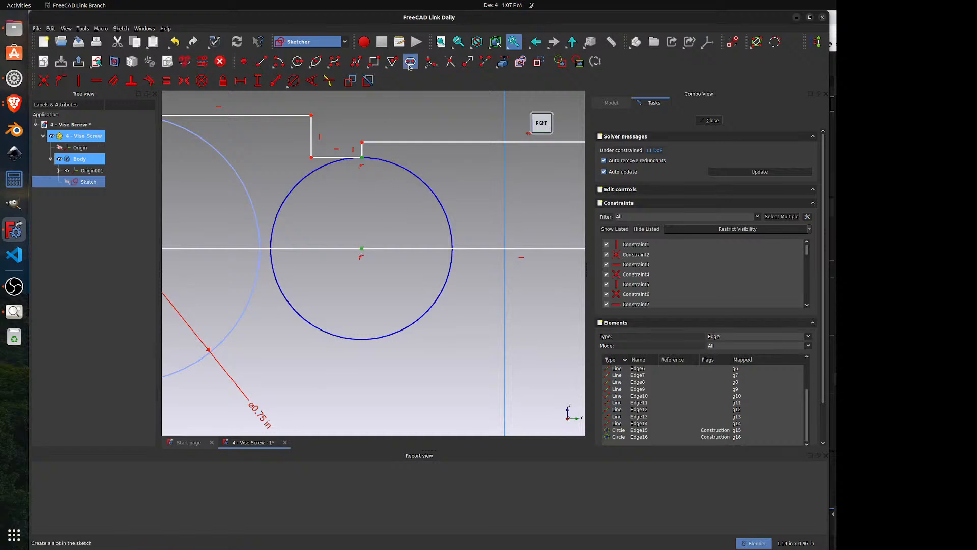
pyautogui.click(79, 82)
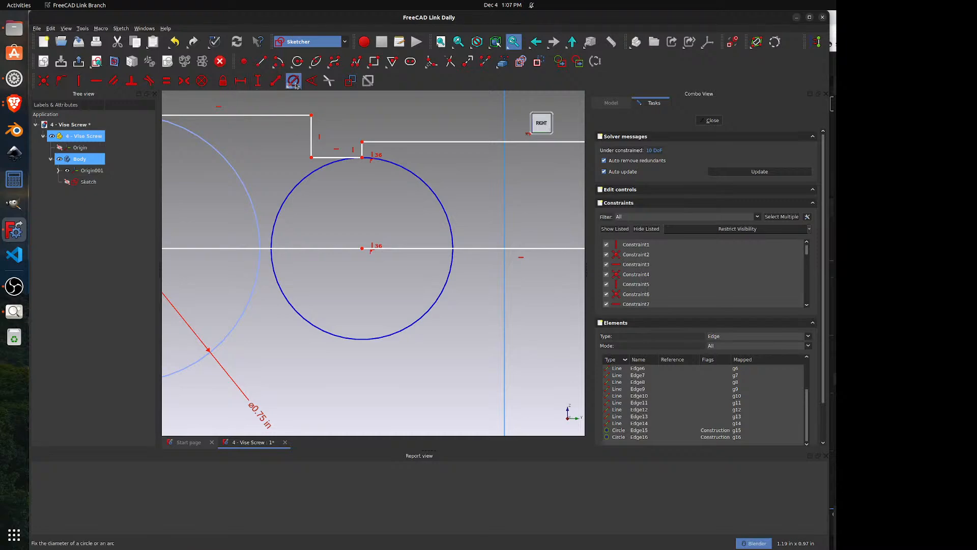
# - Constrain the diameter of the construction circle under the first groove to 0.5 in
pyautogui.click(298, 83)
pyautogui.click(331, 334)
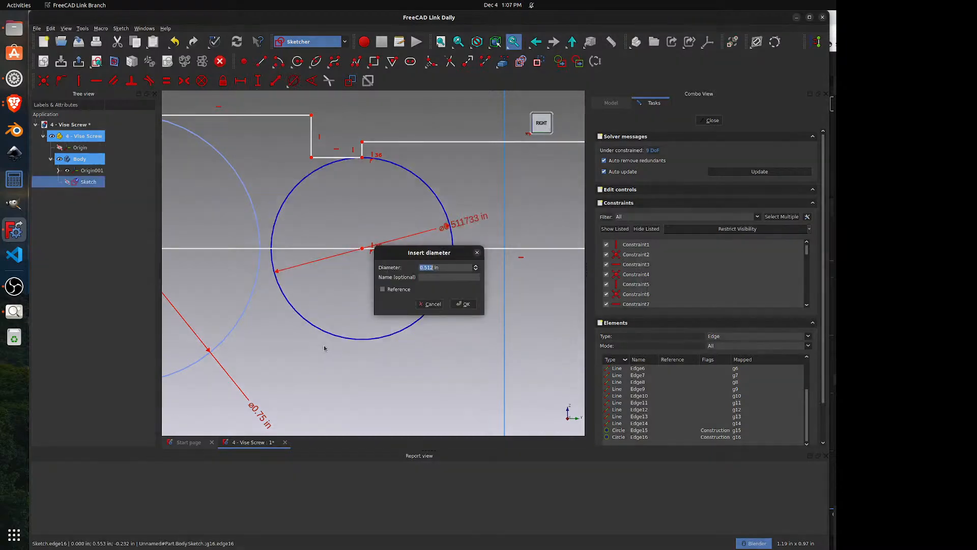
pyautogui.write('.5')
pyautogui.press('Return')
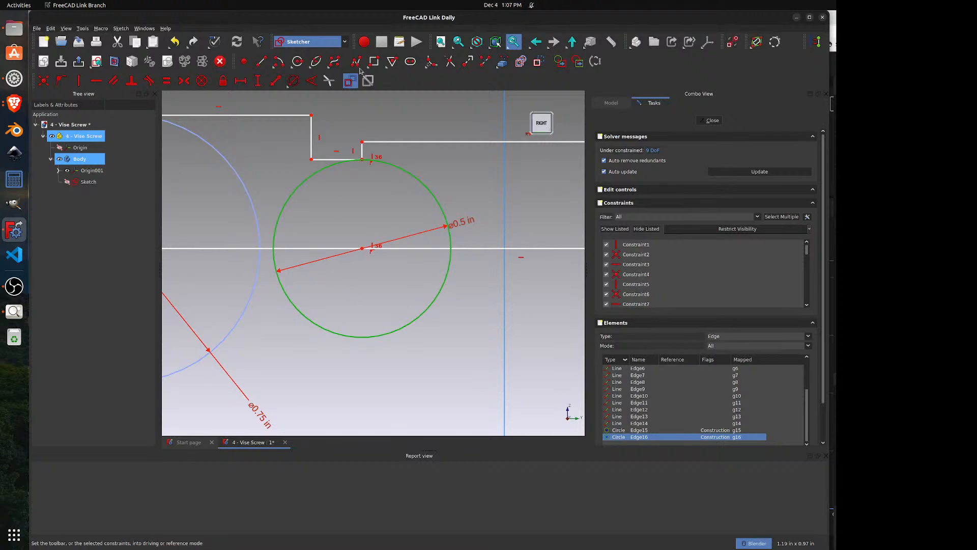
# - Check the vise screw in the Machine Vise Book Page.jpg drawing and move the 0.5 in dimension label clear of its circle
pyautogui.scroll(-2, 349, 184)
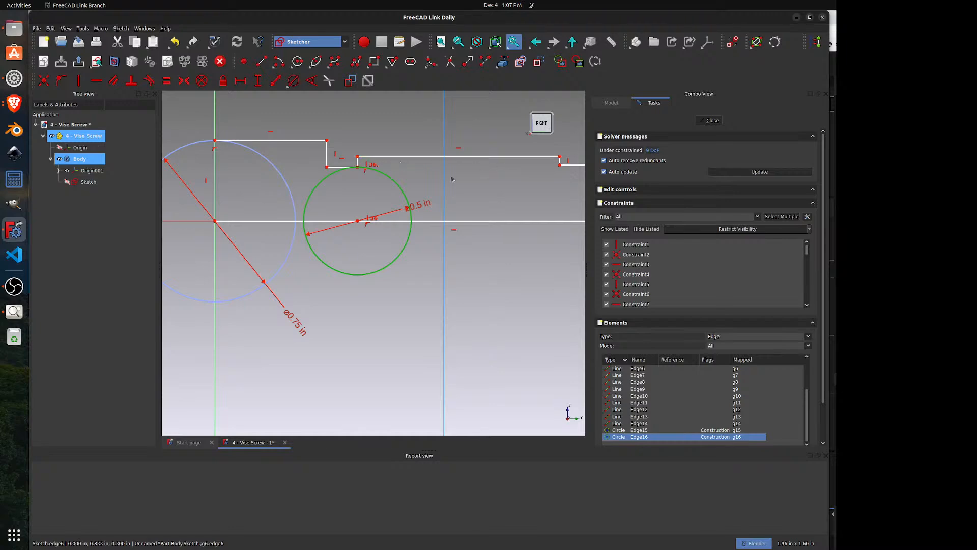
pyautogui.click(14, 312)
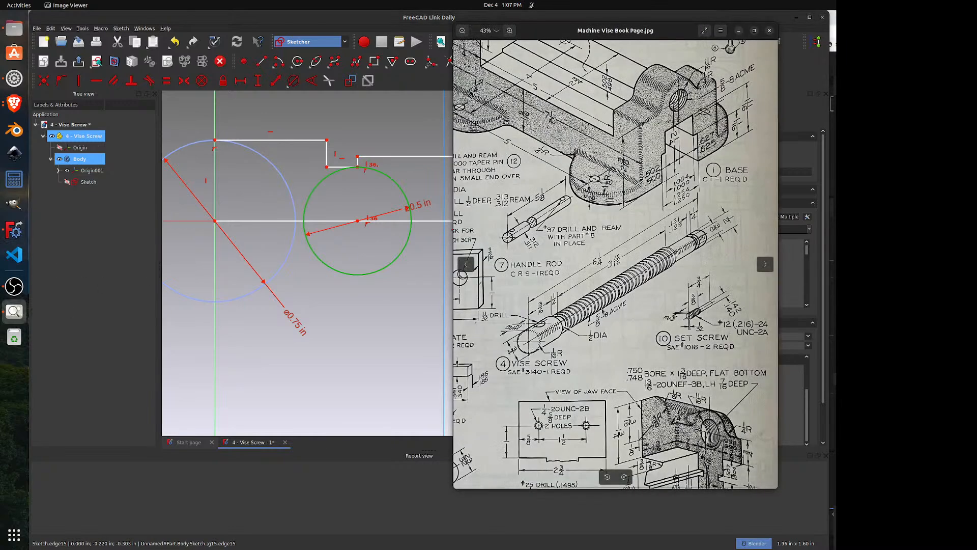
pyautogui.click(390, 302)
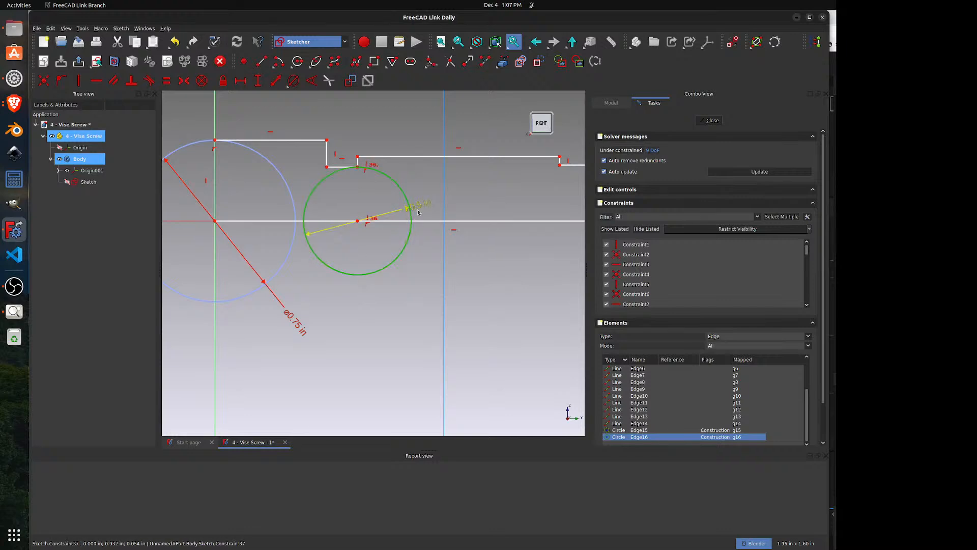
pyautogui.moveTo(419, 206); pyautogui.dragTo(430, 192)
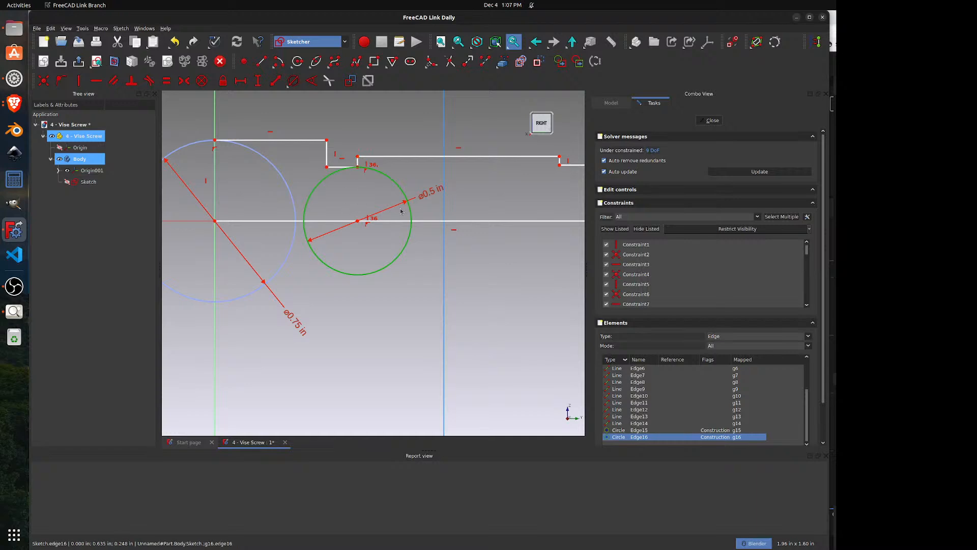
# - Draw a circle centred on the base line through the upper corner at the far end of the long middle section
pyautogui.scroll(-1, 370, 250)
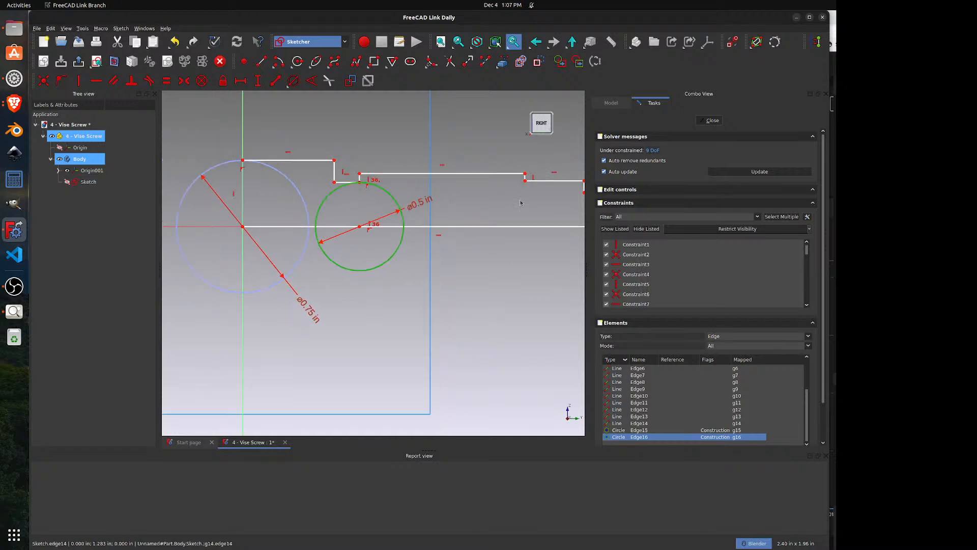
pyautogui.scroll(1, 520, 203)
pyautogui.scroll(2, 446, 226)
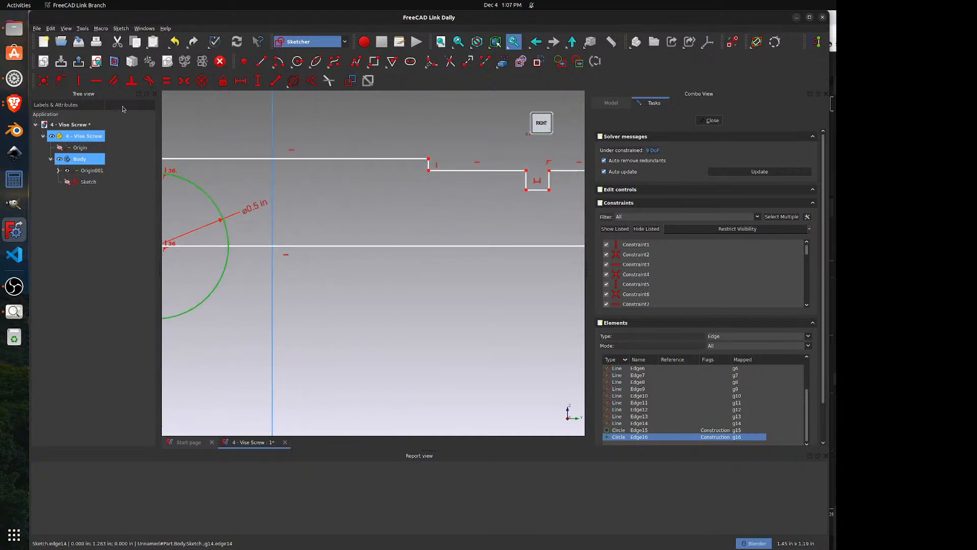
pyautogui.click(303, 66)
pyautogui.click(431, 246)
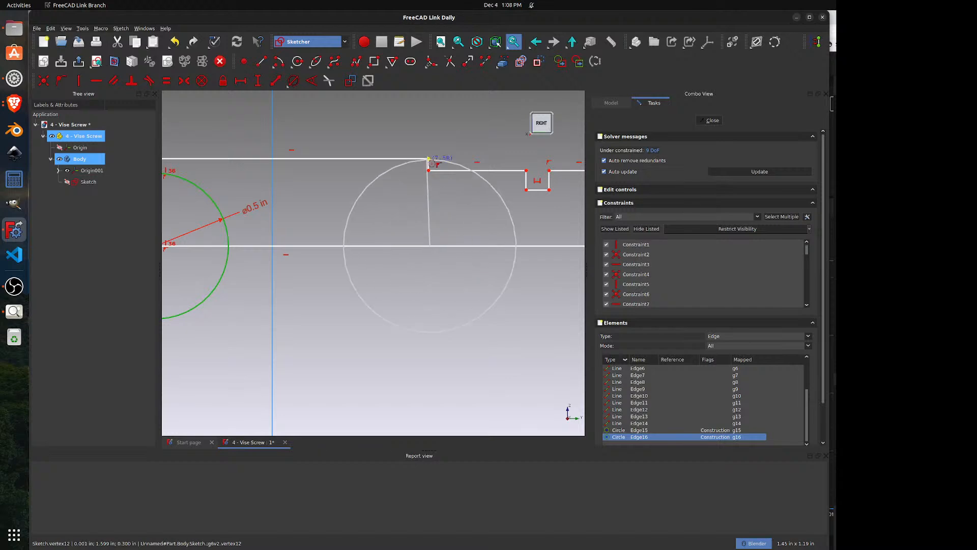
pyautogui.click(428, 160)
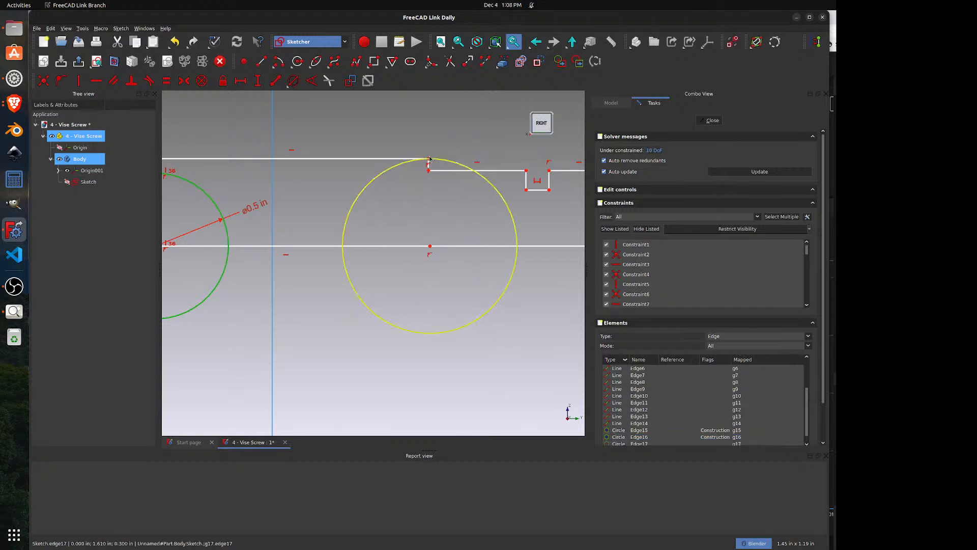
# - Align the new circle's centre vertically with the upper corner at the middle section's far end, and make the circle construction geometry
pyautogui.click(428, 160)
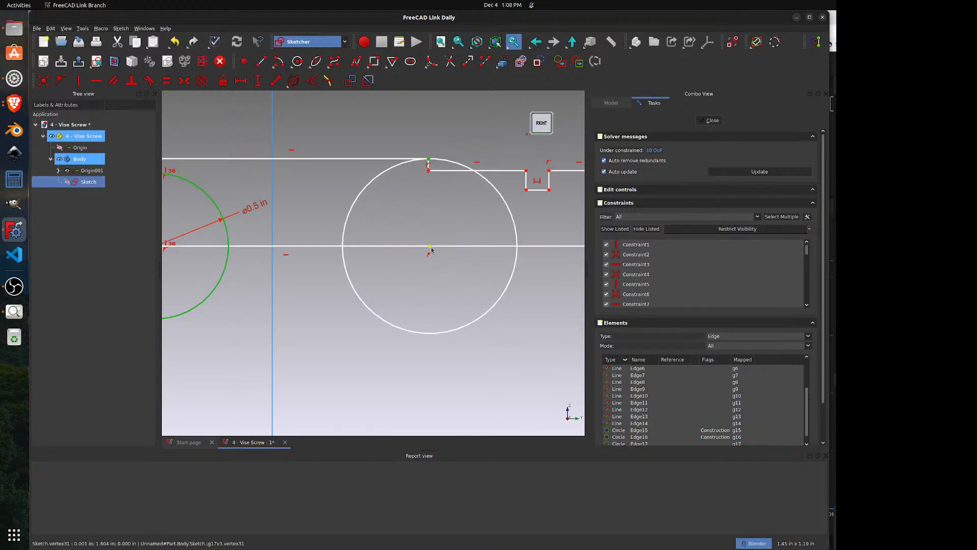
pyautogui.click(431, 248)
pyautogui.press('v')
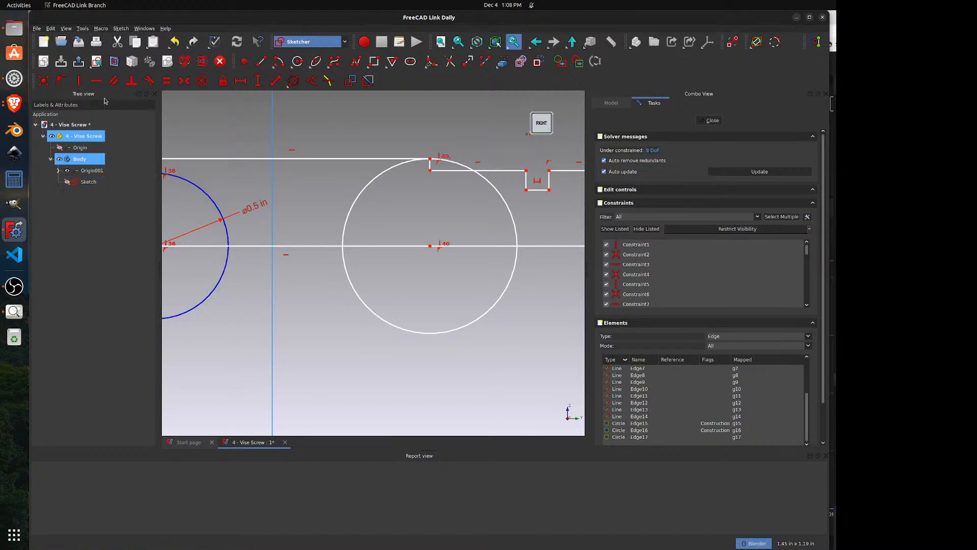
pyautogui.click(356, 201)
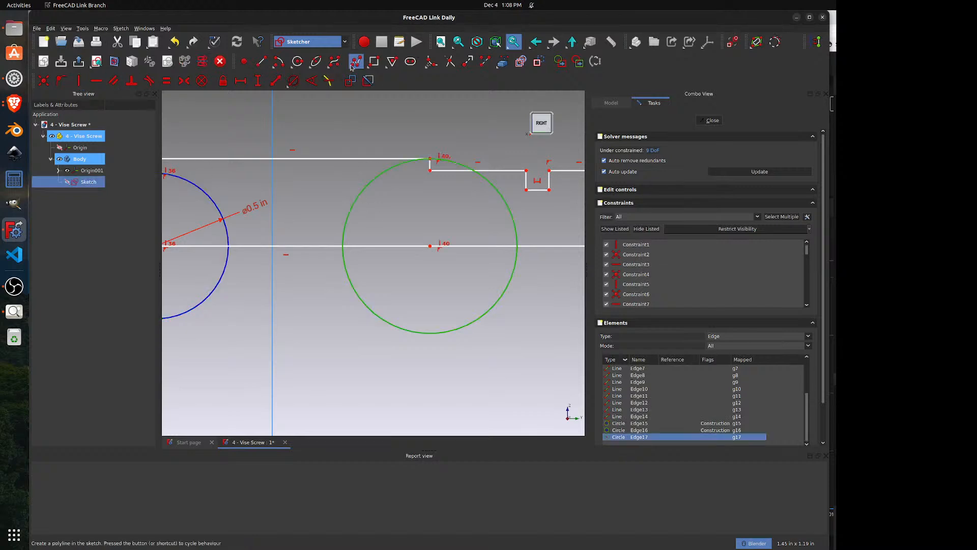
pyautogui.click(536, 64)
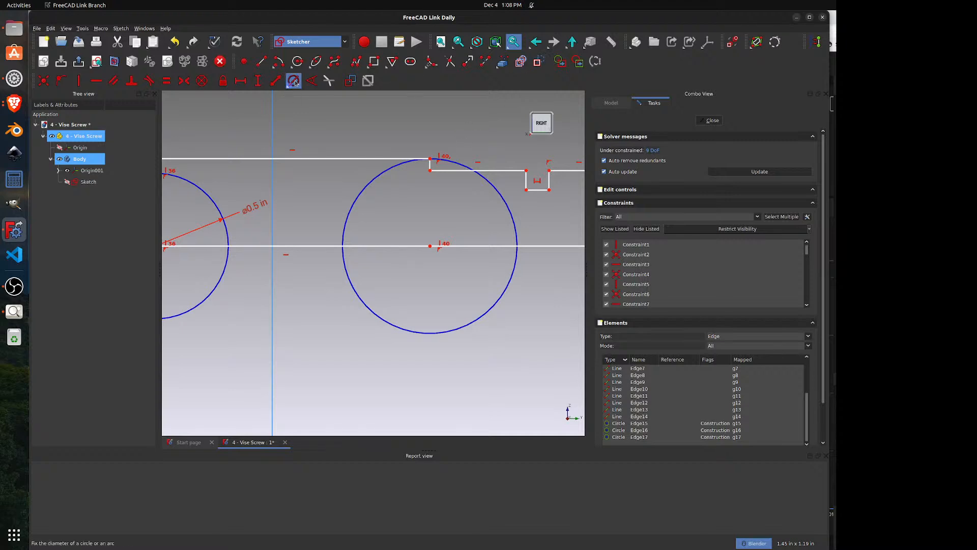
# - Constrain the diameter of the construction circle at the middle section's far end to 0.625 in and move its label clear of the circle
pyautogui.click(362, 300)
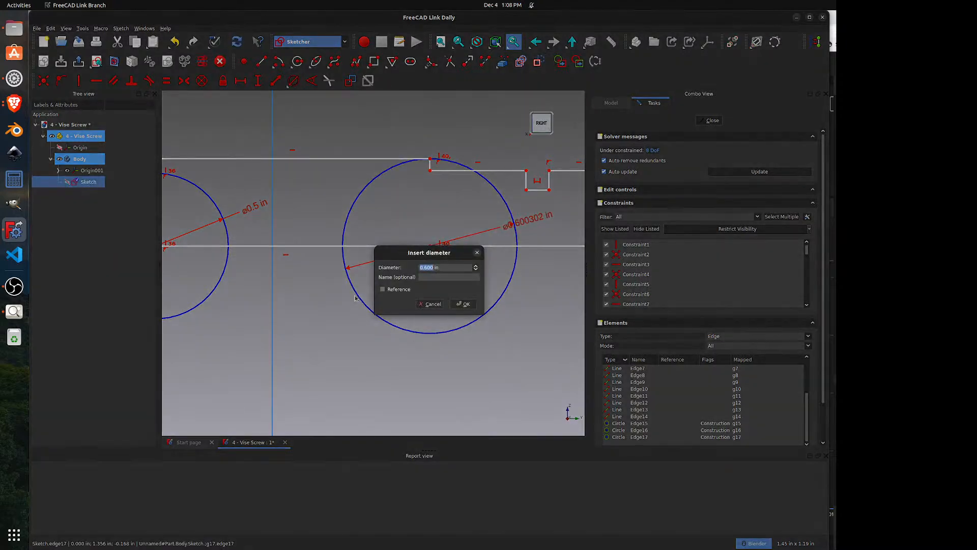
pyautogui.press('Return')
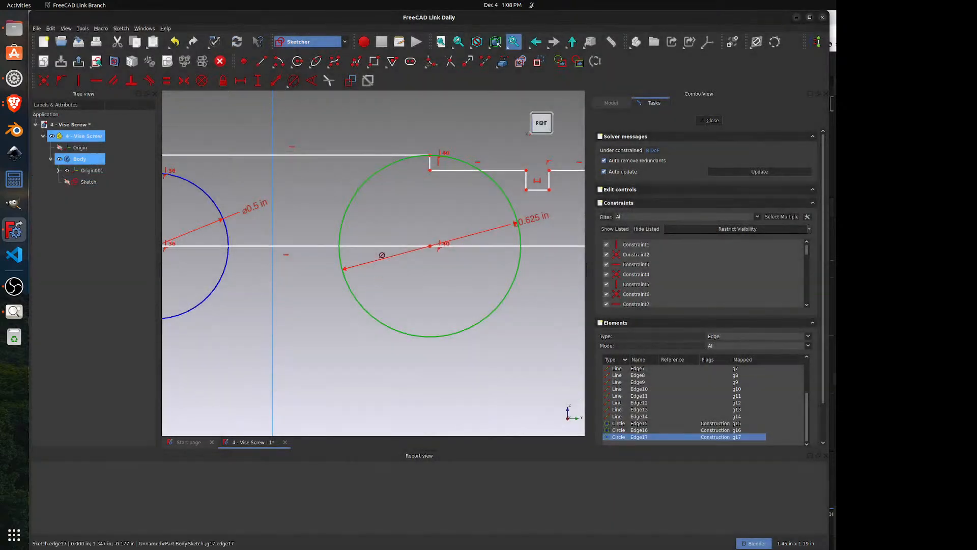
pyautogui.moveTo(540, 224); pyautogui.dragTo(504, 371)
pyautogui.scroll(-2, 560, 224)
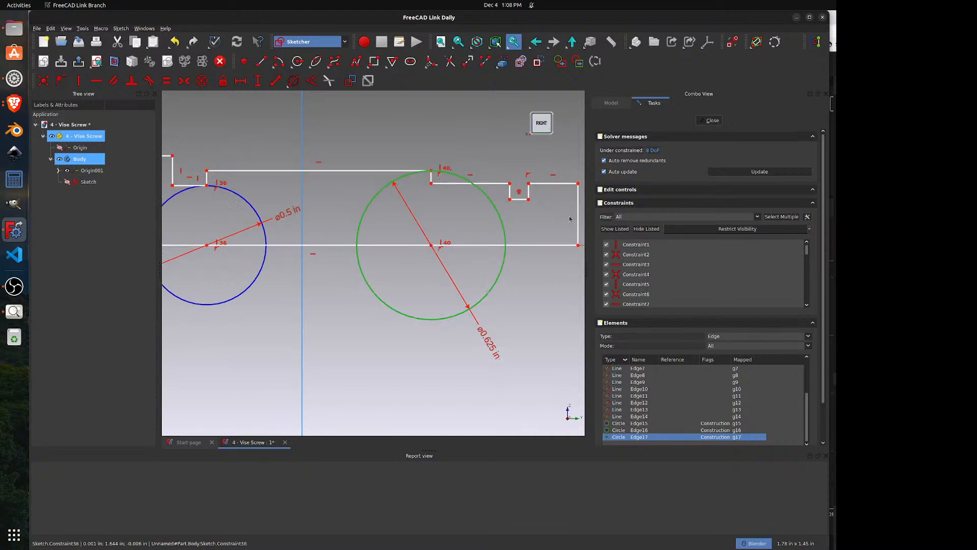
# - Draw a circle centred on the base line through the far bottom corner of the second groove
pyautogui.scroll(4, 567, 224)
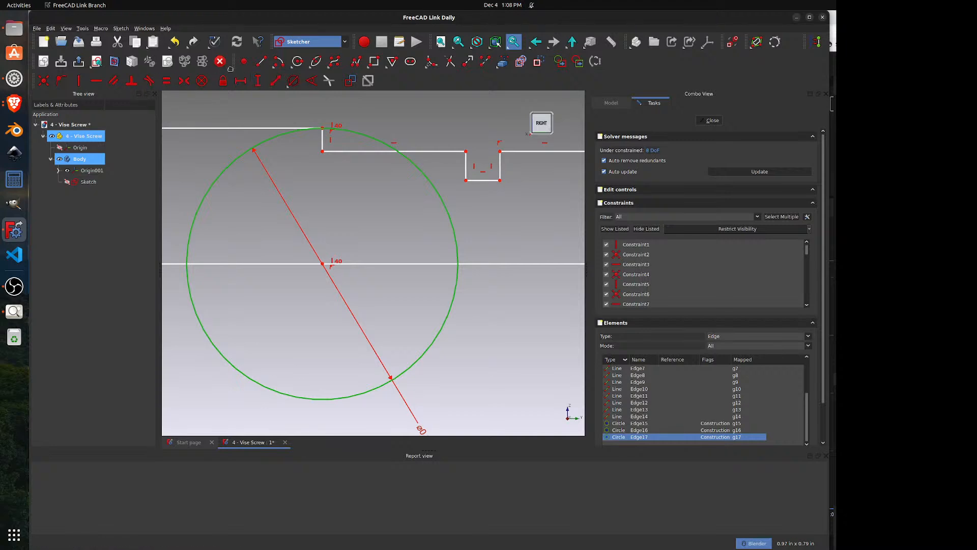
pyautogui.click(312, 81)
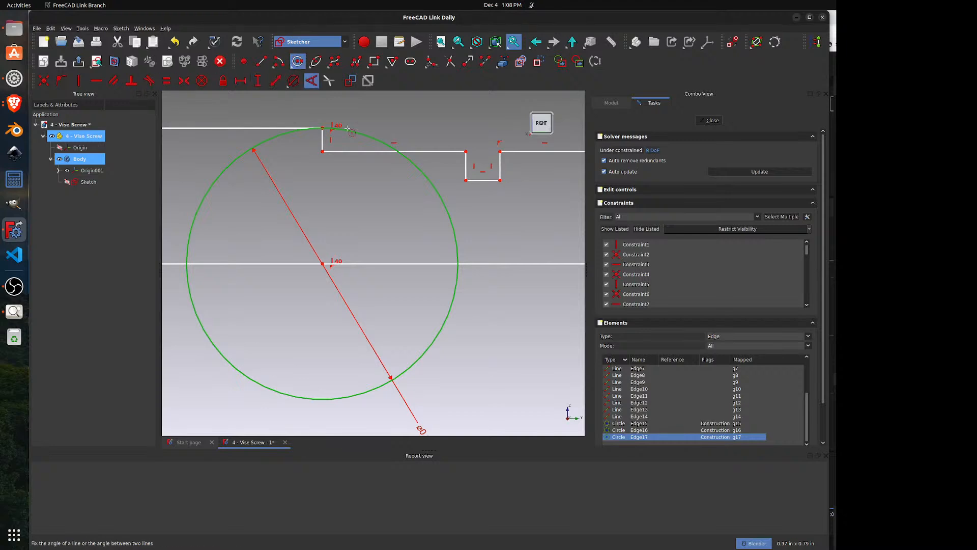
pyautogui.click(500, 263)
pyautogui.click(501, 181)
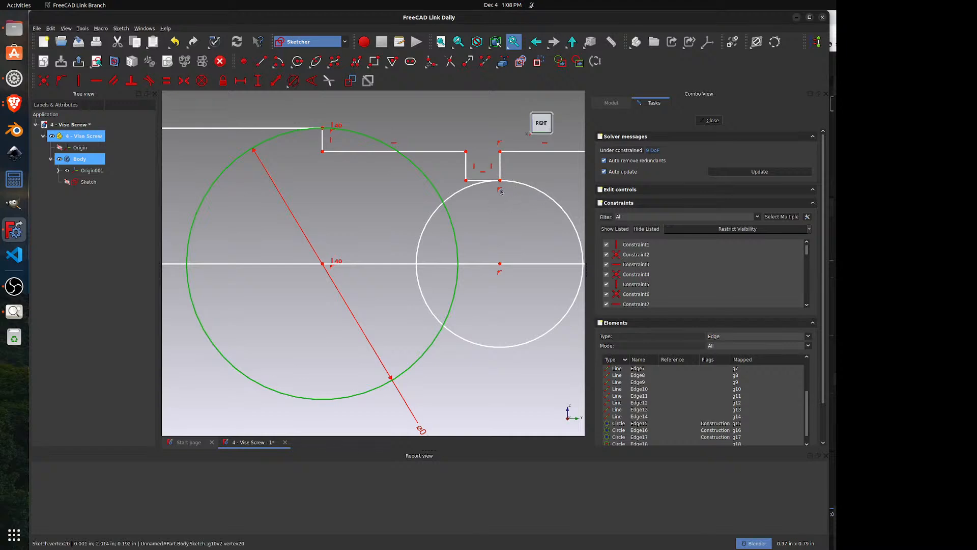
# - Align the new circle's centre vertically with the second groove's far bottom corner and convert the circle to construction geometry
pyautogui.click(500, 264)
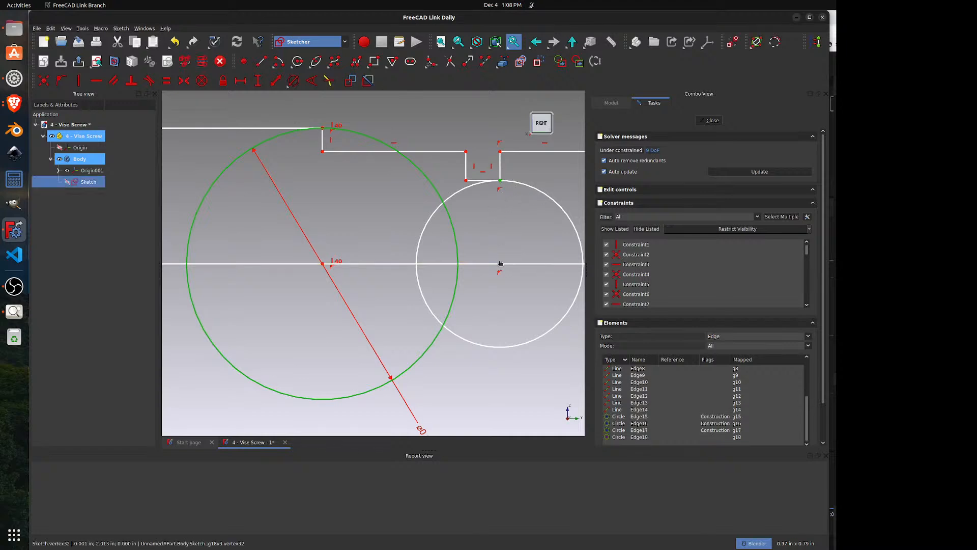
pyautogui.click(80, 80)
pyautogui.click(545, 195)
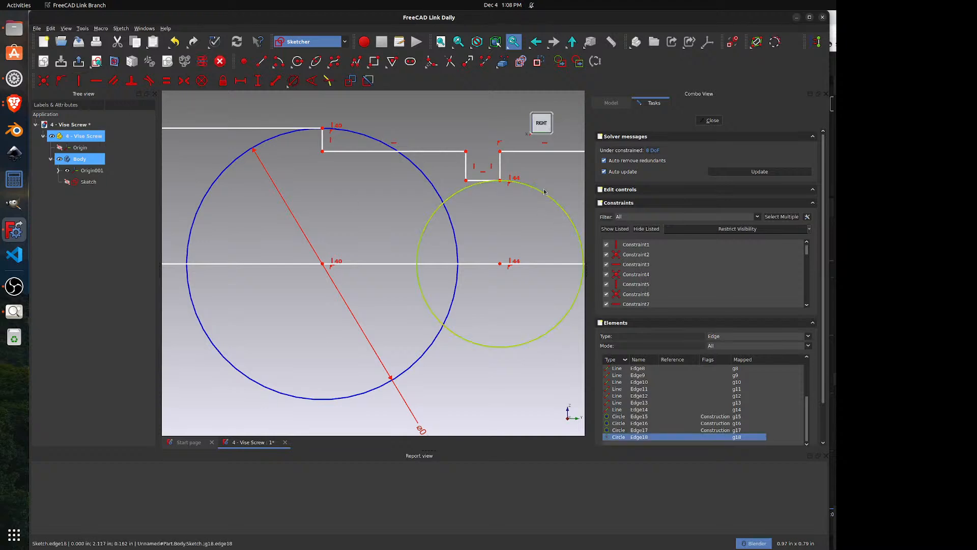
pyautogui.click(537, 62)
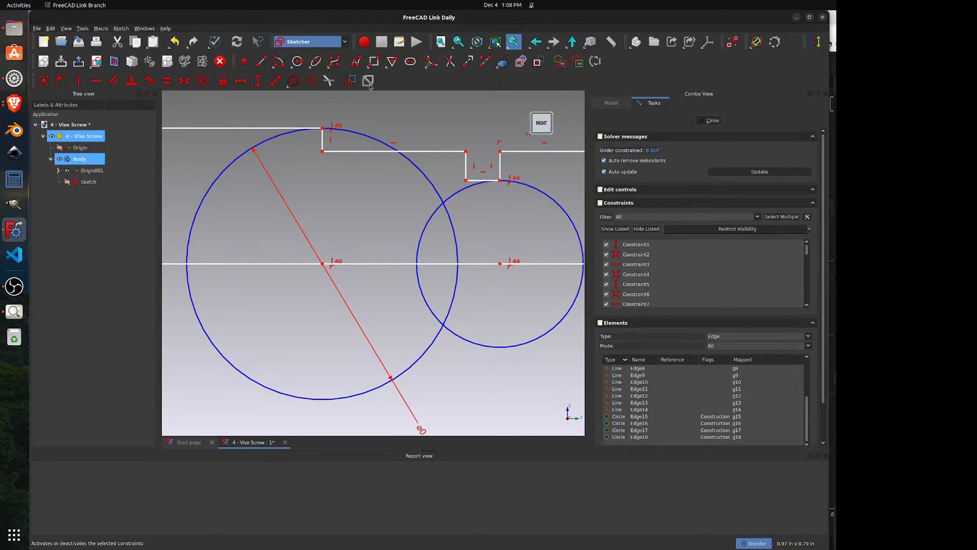
# - Constrain the diameter of the second groove's construction circle to 0.384 in and move its label below the circle
pyautogui.click(467, 340)
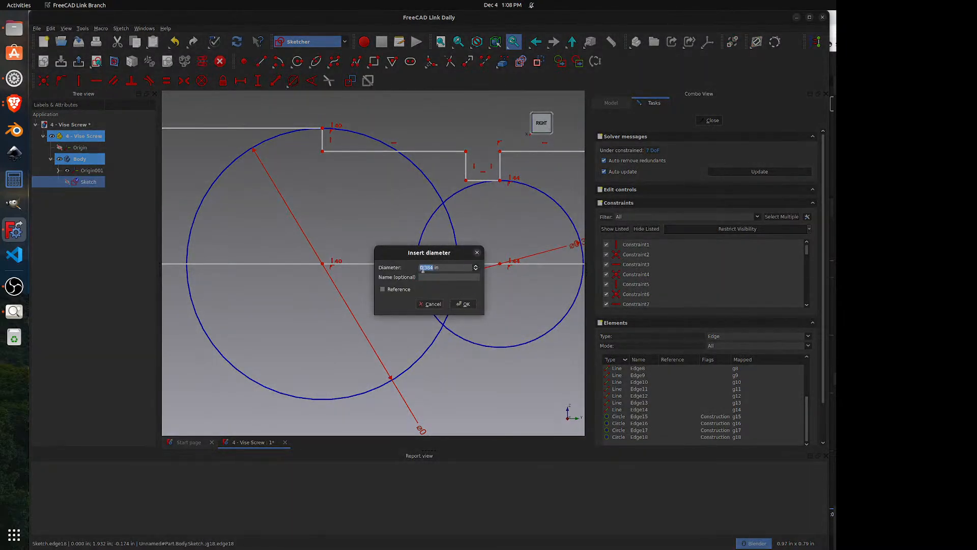
pyautogui.click(463, 304)
pyautogui.scroll(-2, 473, 305)
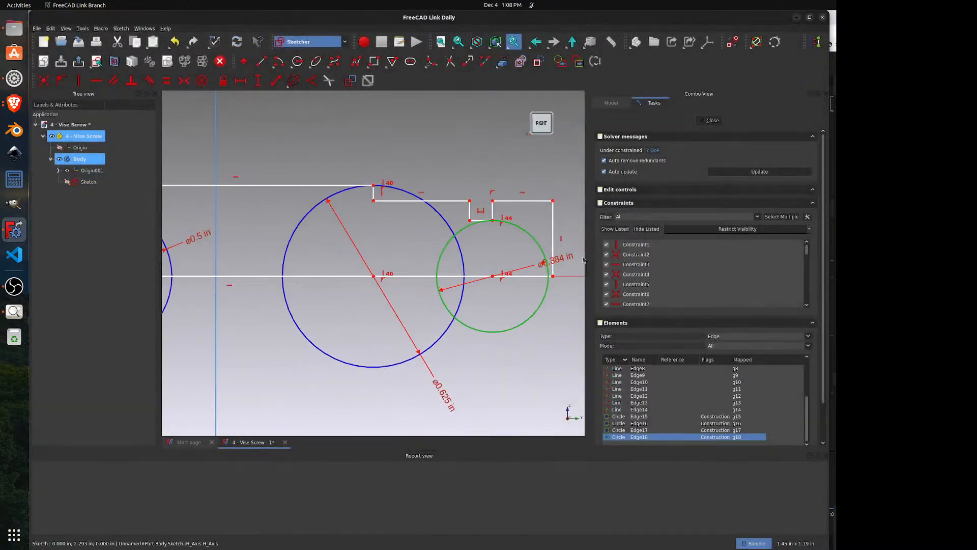
pyautogui.moveTo(560, 259); pyautogui.dragTo(560, 302)
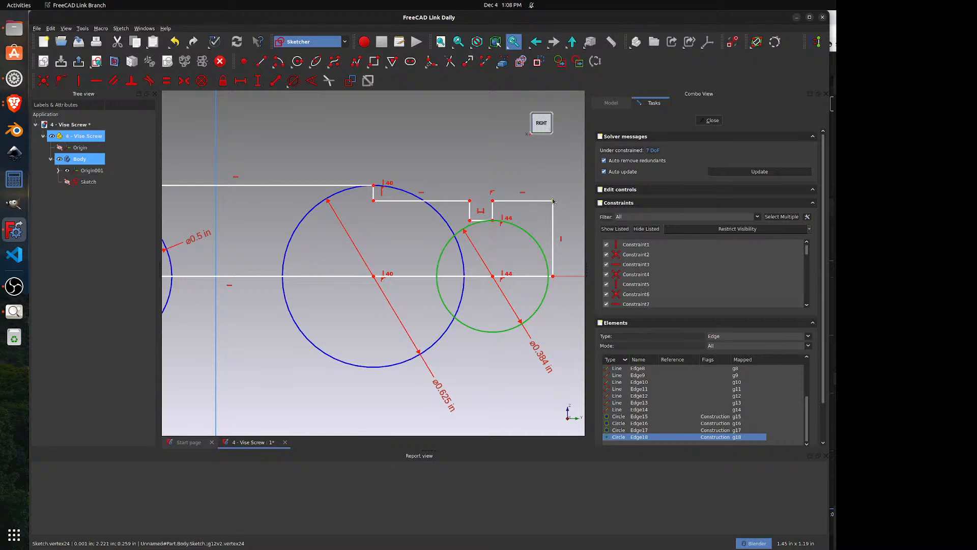
# - Draw a circle from the profile's end point on the base line through the end section's upper corner, and make it construction geometry
pyautogui.scroll(-1, 518, 246)
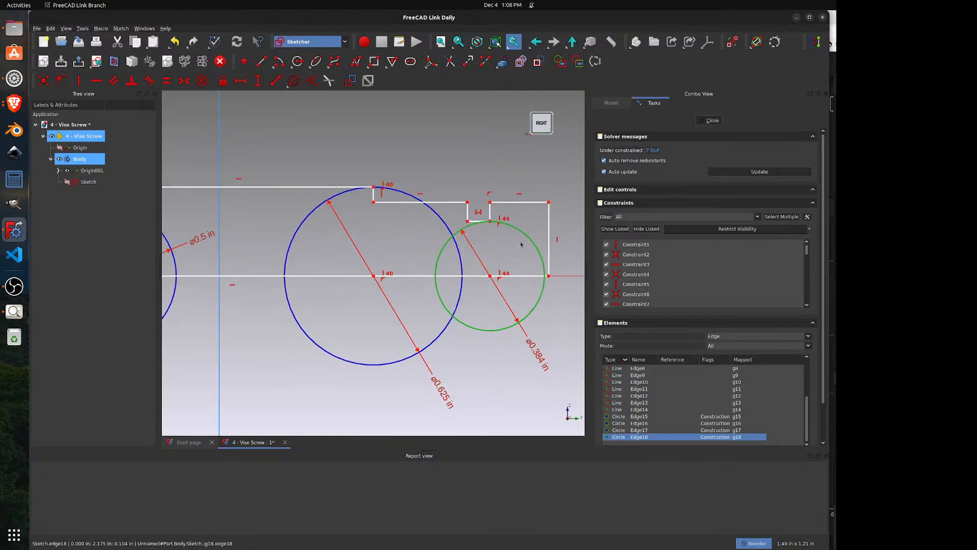
pyautogui.moveTo(544, 246); pyautogui.dragTo(418, 248, button='middle')
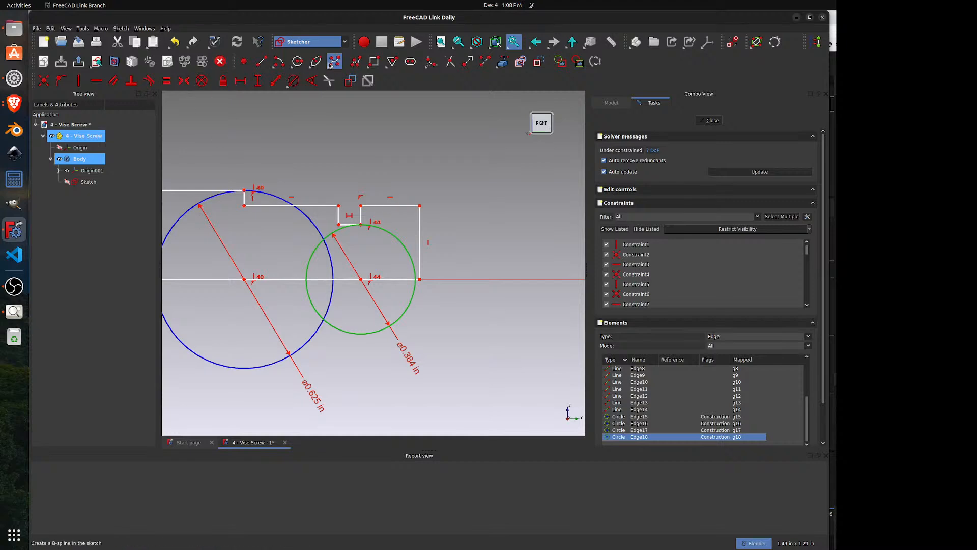
pyautogui.click(297, 61)
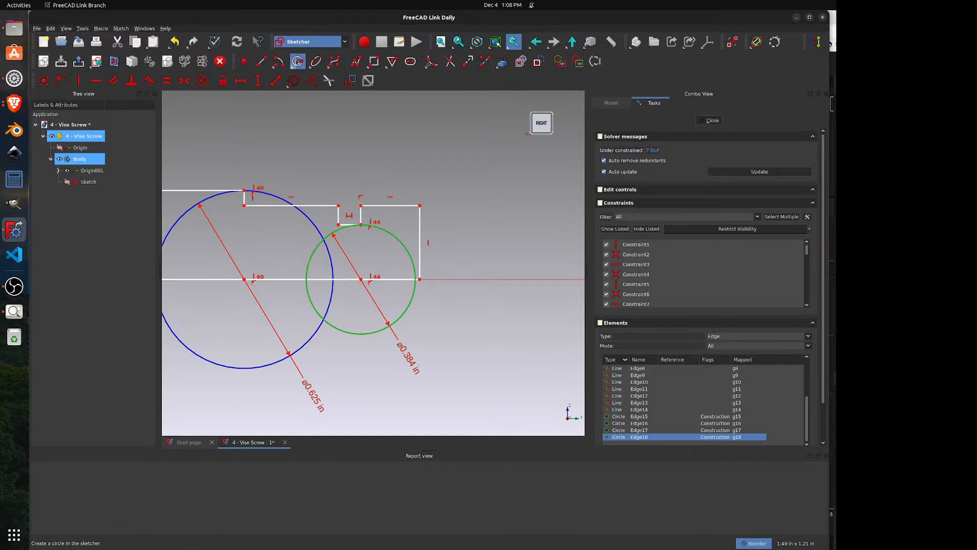
pyautogui.click(420, 279)
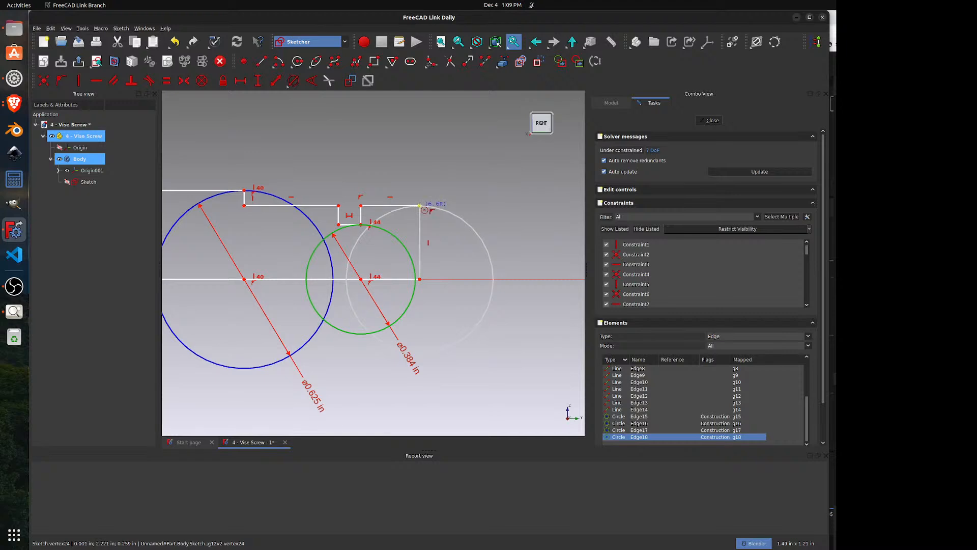
pyautogui.click(420, 206)
pyautogui.click(443, 213)
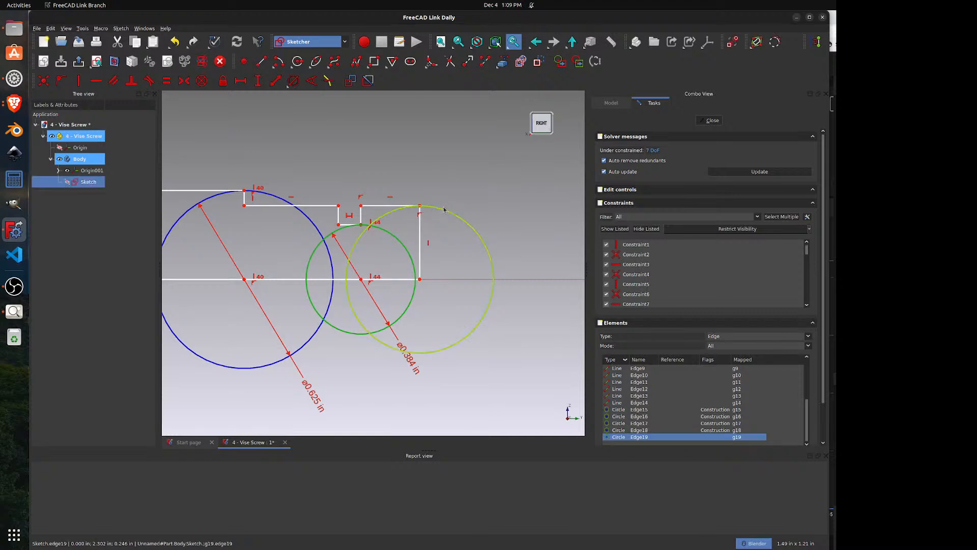
pyautogui.click(537, 61)
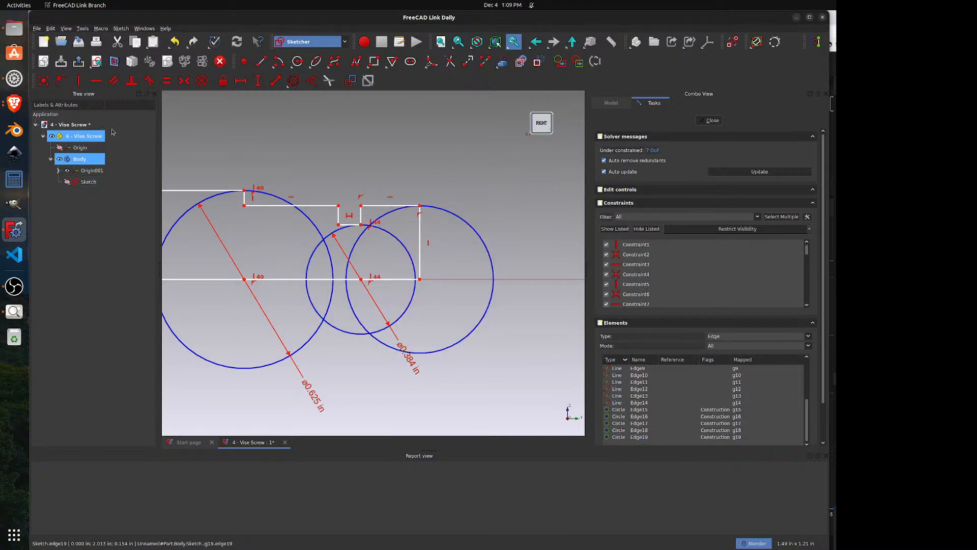
# - Constrain the diameter of the end section's construction circle to 0.518 in and move its label clear of the circle
pyautogui.click(295, 82)
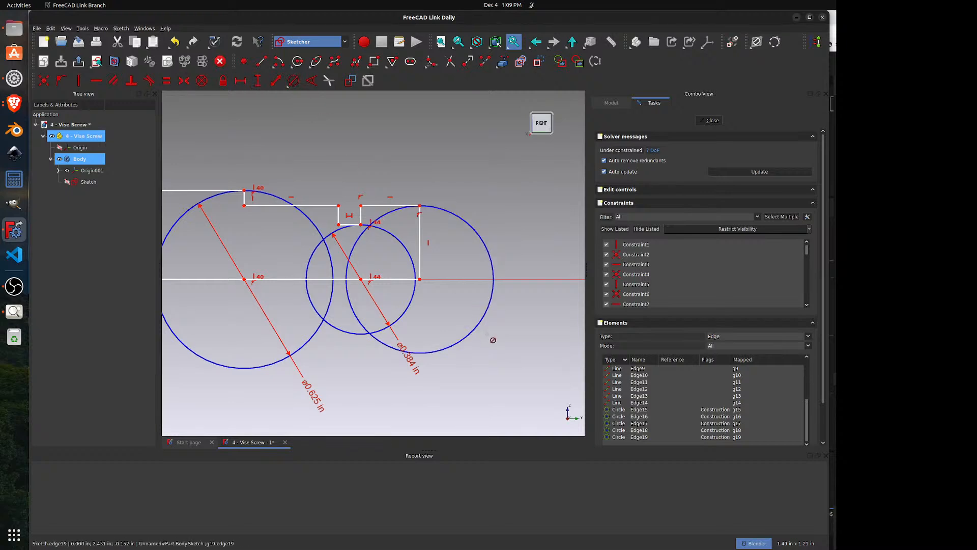
pyautogui.click(479, 327)
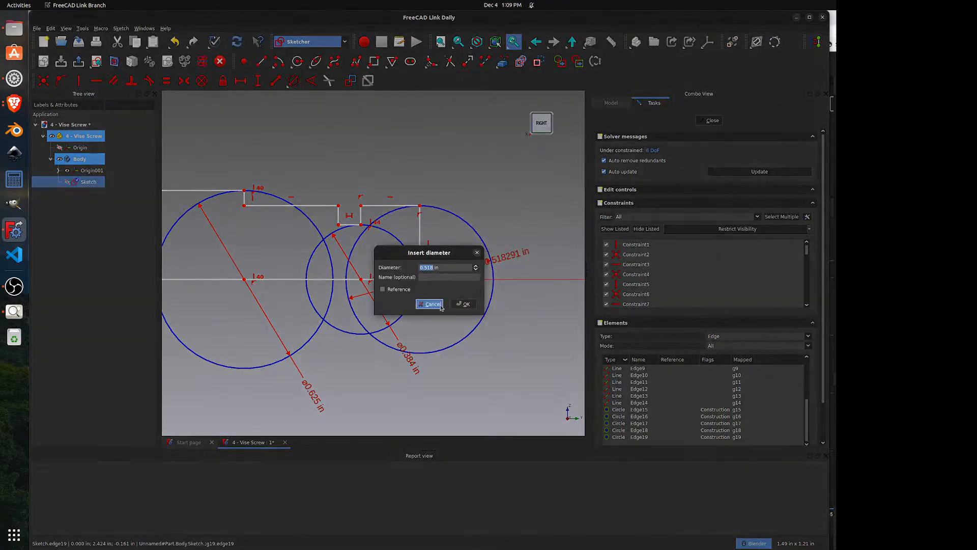
pyautogui.click(462, 304)
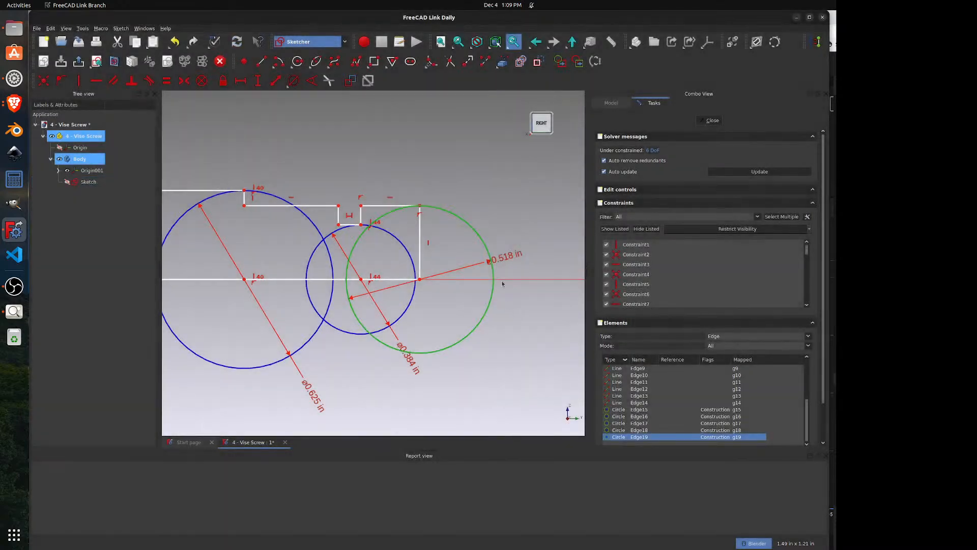
pyautogui.moveTo(515, 313); pyautogui.dragTo(515, 323)
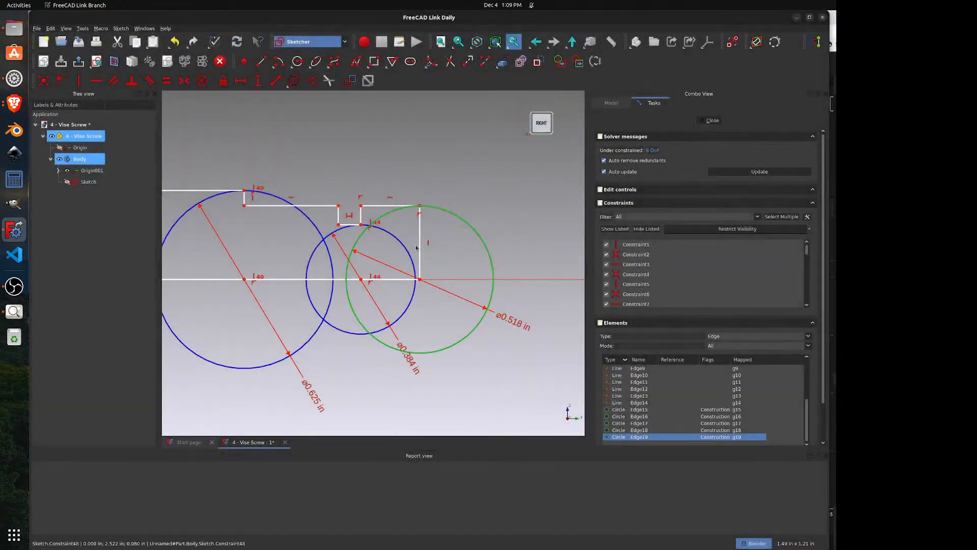
# - Check the vise screw in the Machine Vise Book Page.jpg drawing and delete the construction circle at the profile's end
pyautogui.click(14, 312)
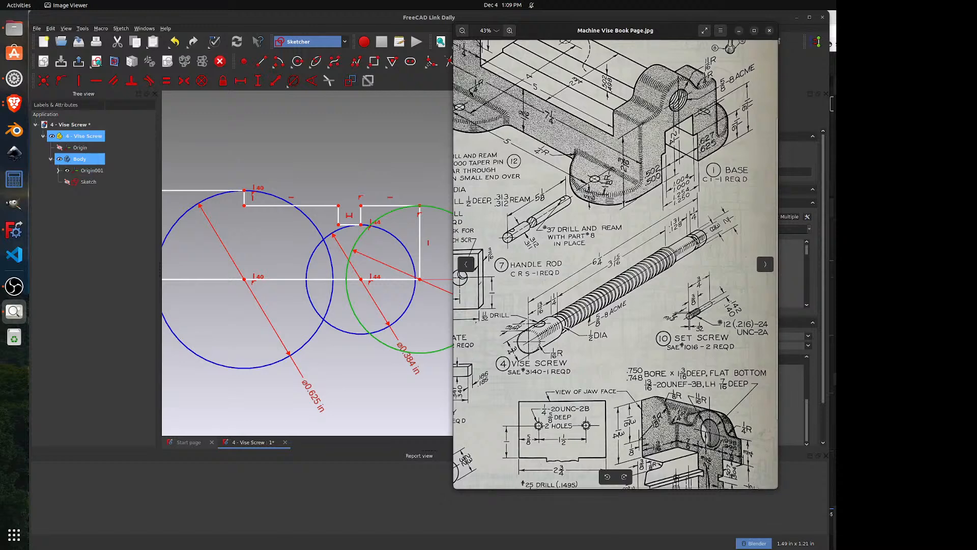
pyautogui.click(442, 255)
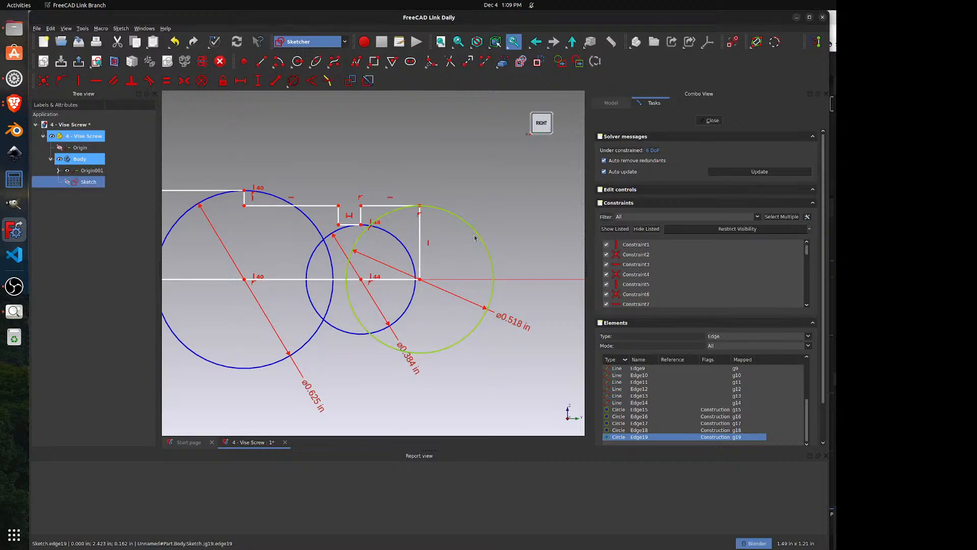
pyautogui.press('Delete')
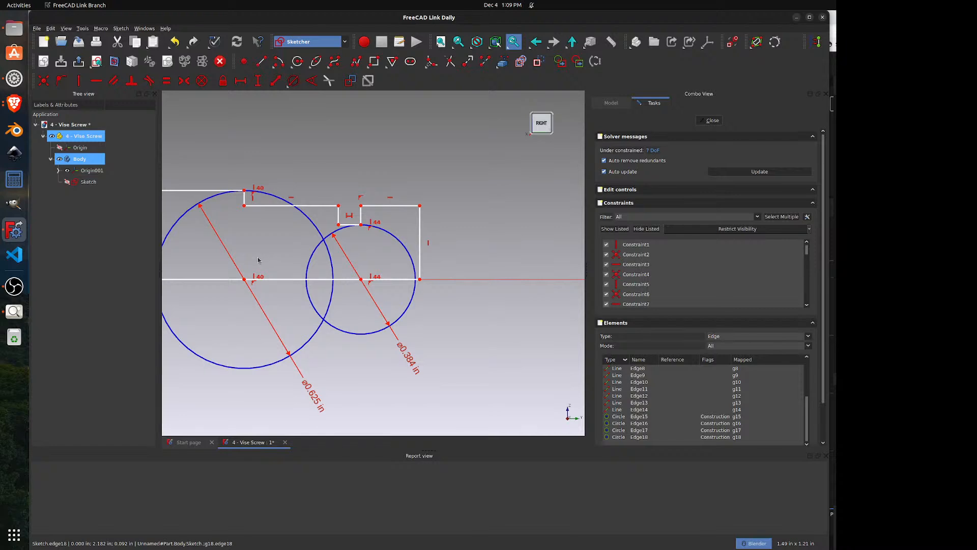
# - Align the first groove's far bottom corner horizontally with the lower corner of the step after the long middle section
pyautogui.moveTo(293, 245); pyautogui.dragTo(509, 242, button='middle')
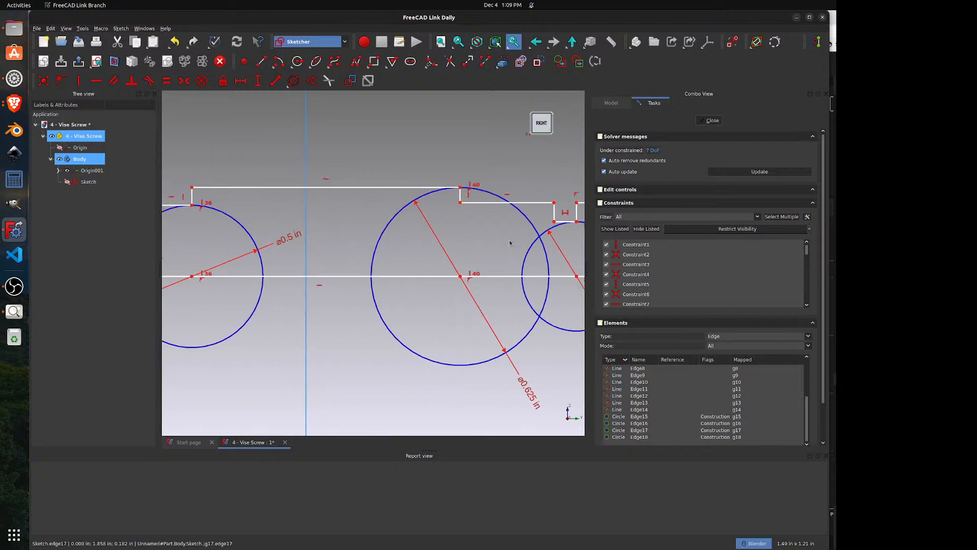
pyautogui.scroll(-2, 510, 243)
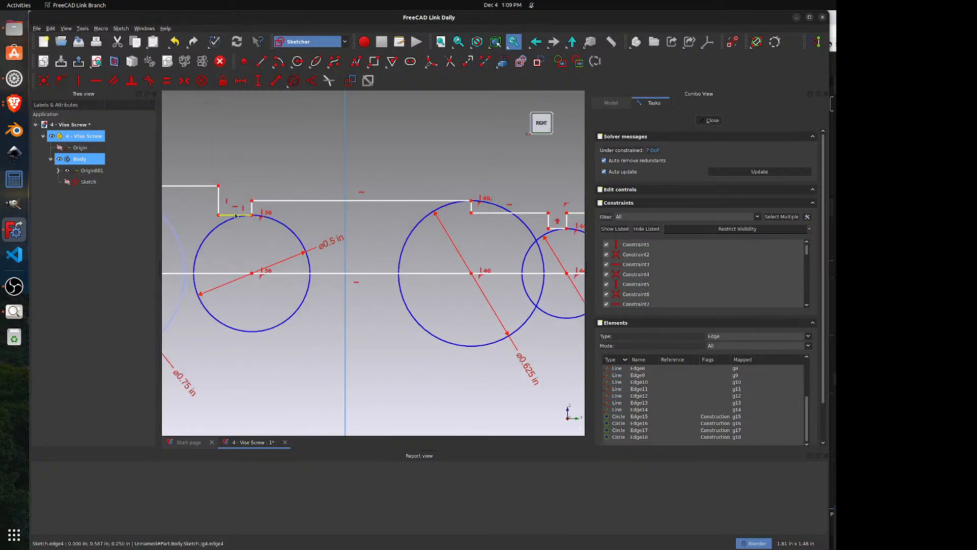
pyautogui.click(253, 217)
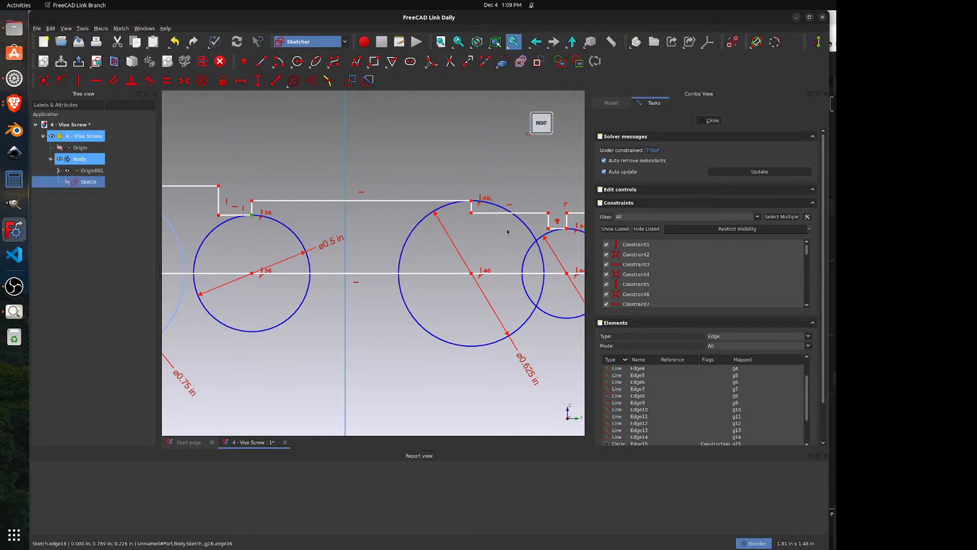
pyautogui.click(471, 214)
pyautogui.press('h')
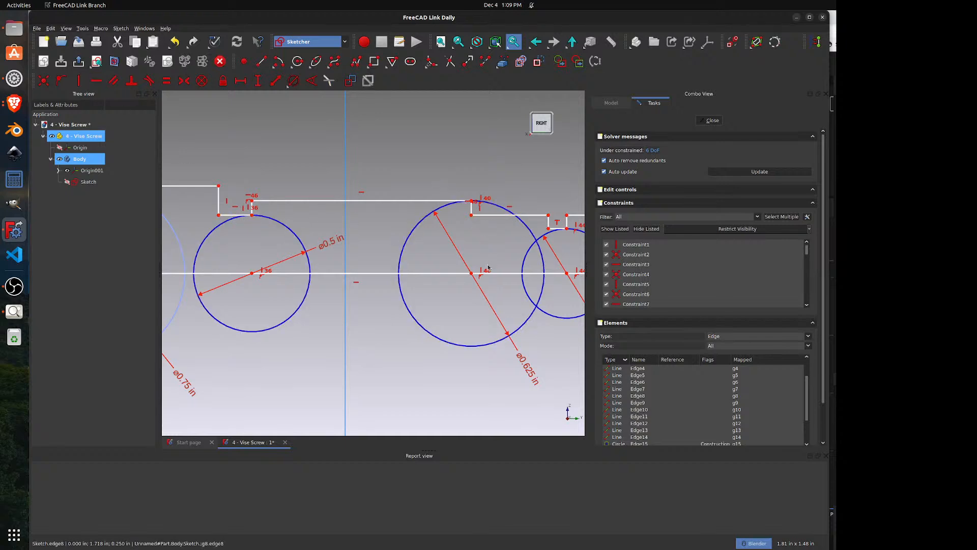
# - Set the diameter of the construction circle at the narrow groove near the profile's end to 0.375 in
pyautogui.keyDown('shift'); pyautogui.moveTo(488, 267); pyautogui.dragTo(383, 260, button='middle'); pyautogui.keyUp('shift')
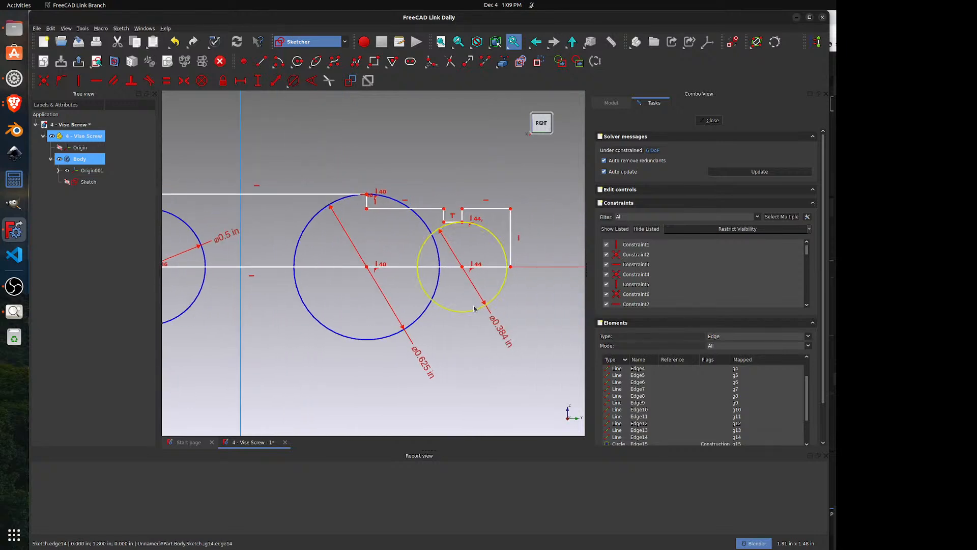
pyautogui.doubleClick(502, 334)
pyautogui.write('0.375')
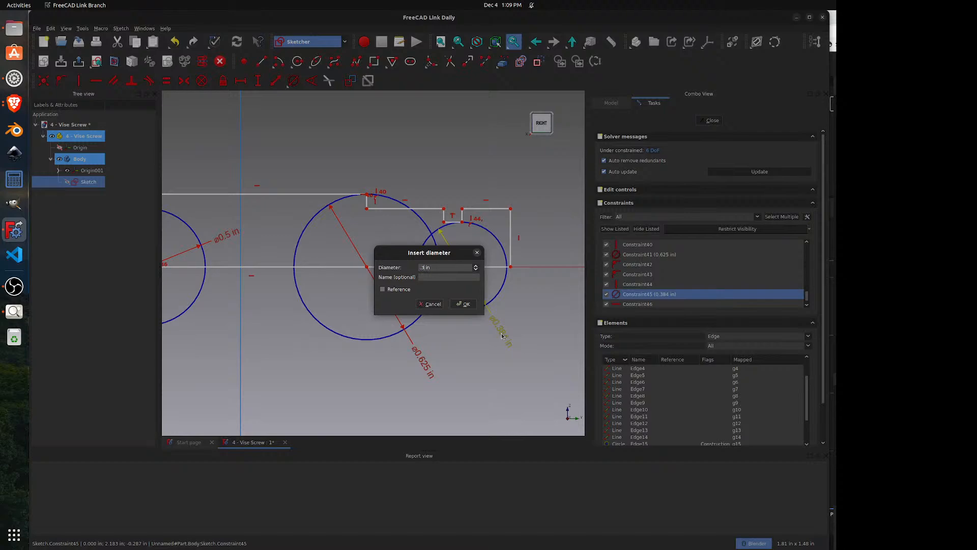
pyautogui.press('Return')
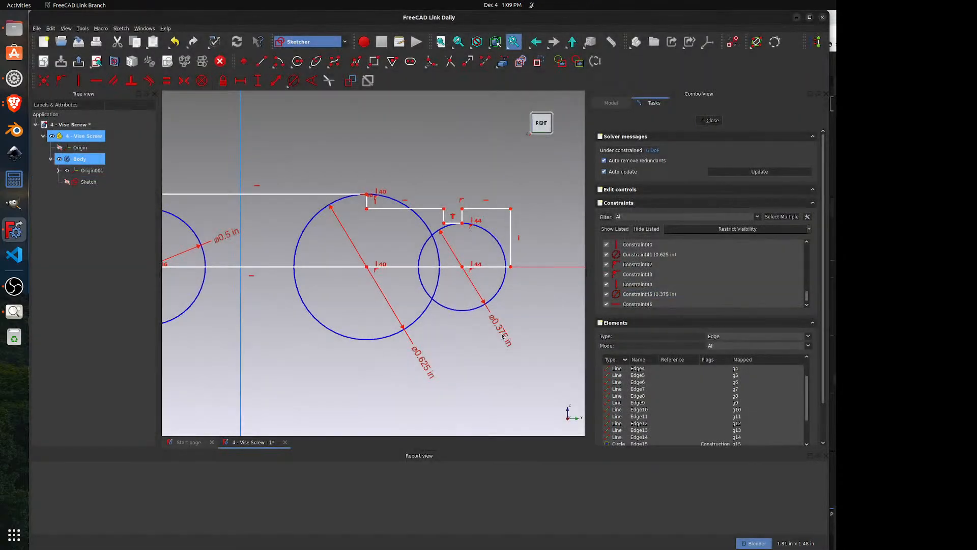
pyautogui.rightClick(529, 239)
pyautogui.click(516, 189)
# - Check the vise screw in the Machine Vise Book Page.jpg drawing and constrain the first groove's horizontal width to 0.25 in
pyautogui.scroll(-3, 527, 202)
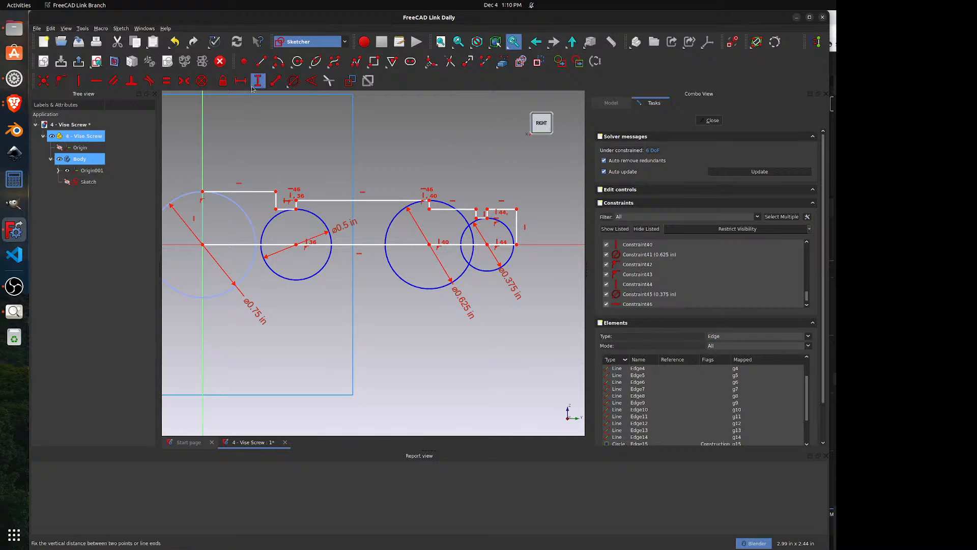
pyautogui.click(14, 311)
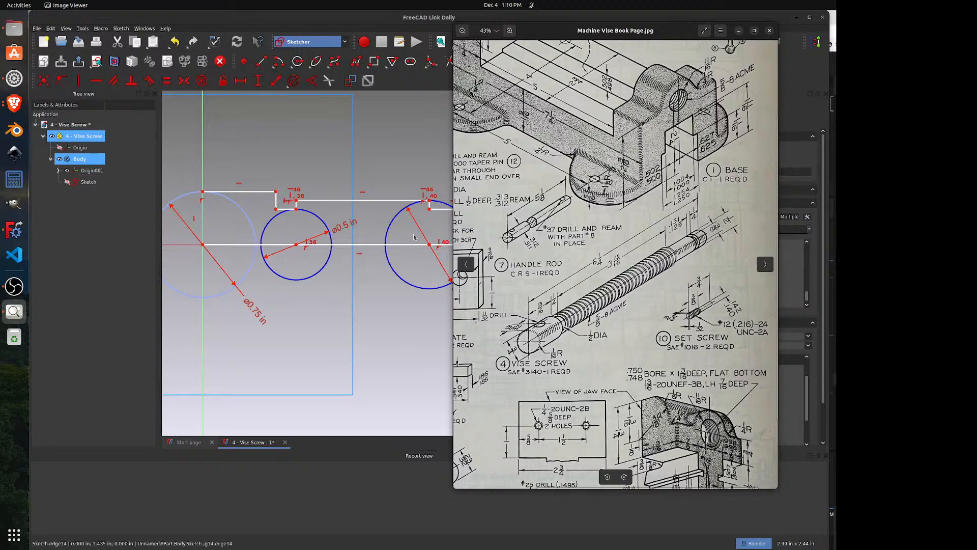
pyautogui.click(386, 171)
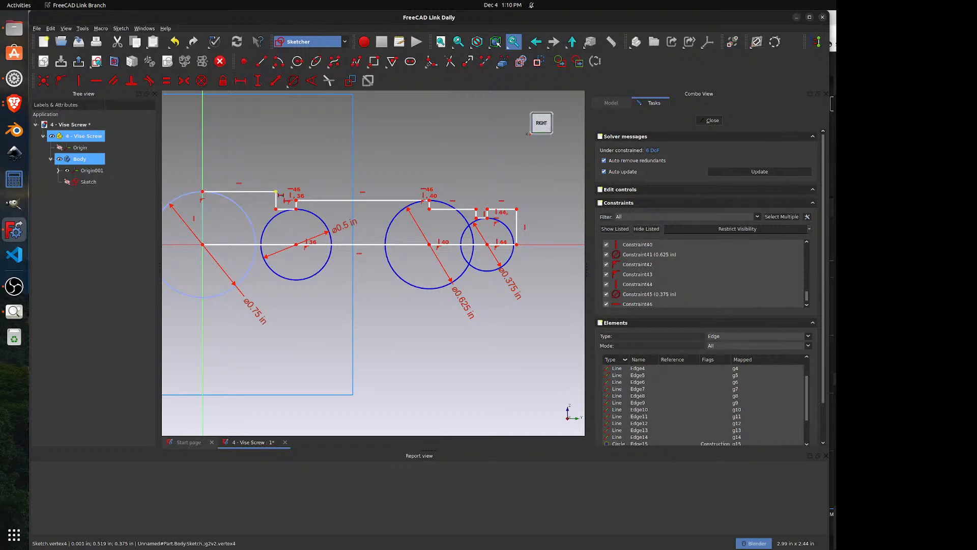
pyautogui.click(275, 192)
pyautogui.click(296, 201)
pyautogui.write('l')
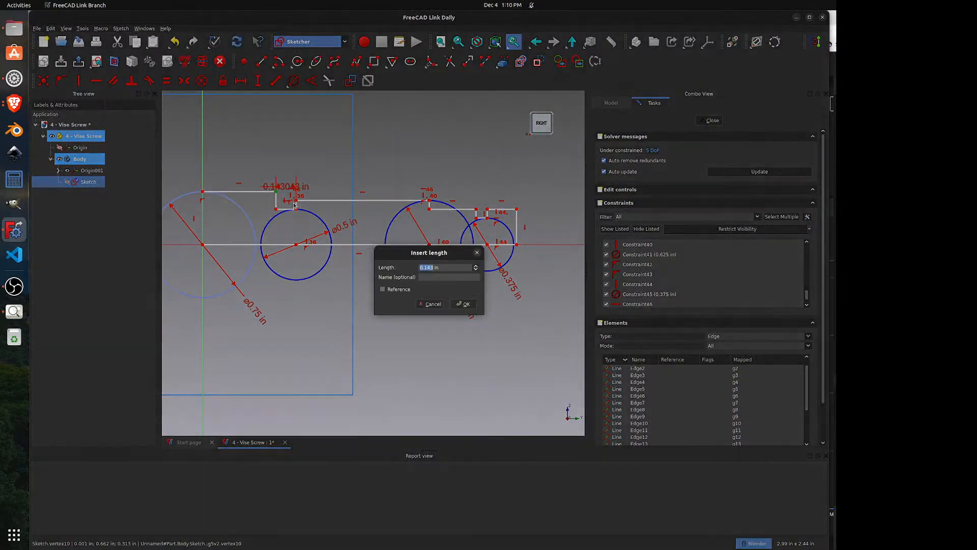
pyautogui.write('0.25')
pyautogui.press('Return')
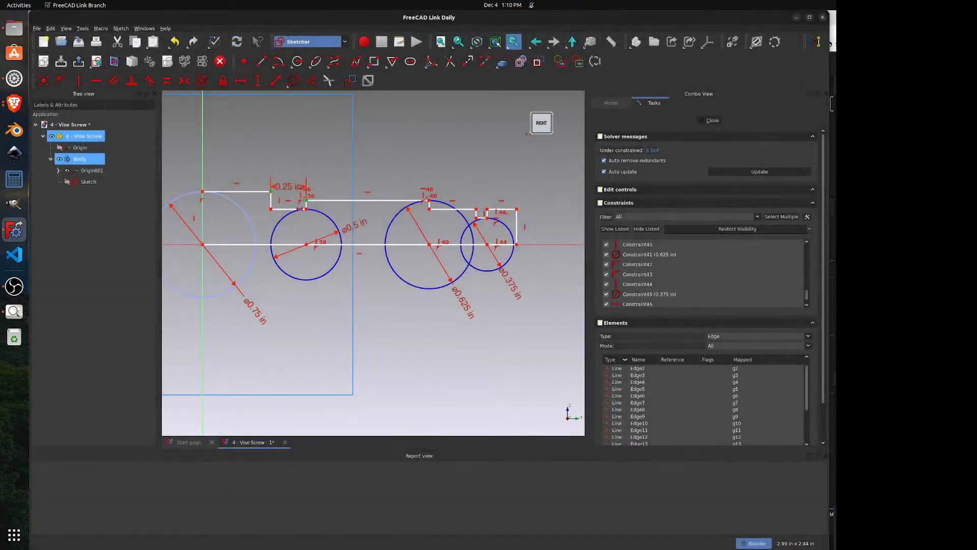
# - Constrain the first section's upper edge to a length of 13/16 in and move the first groove's width label above that dimension
pyautogui.click(253, 192)
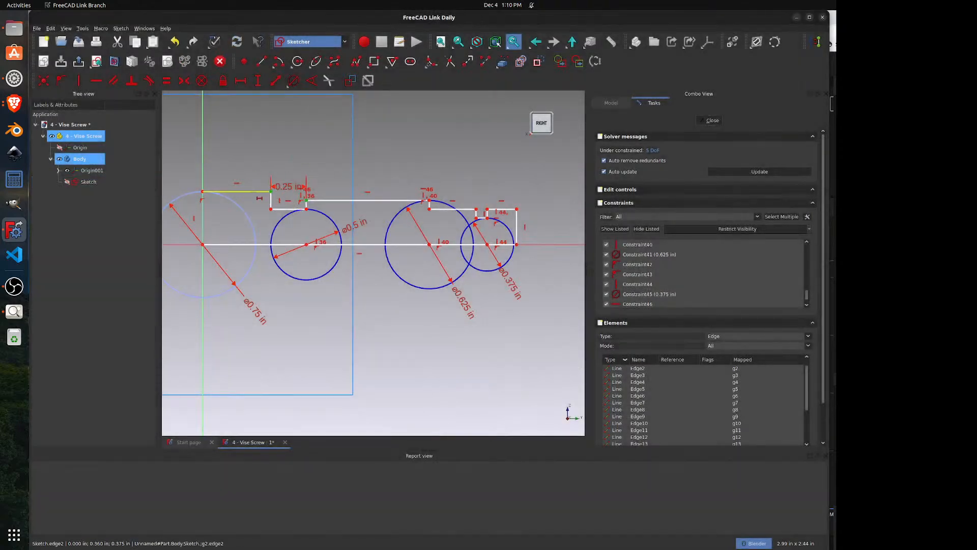
pyautogui.press('l')
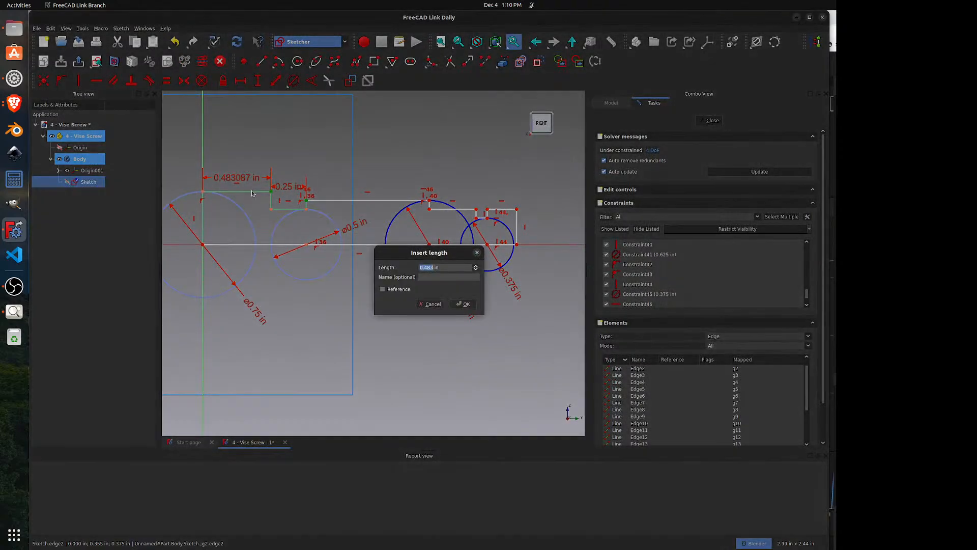
pyautogui.write('13/16')
pyautogui.press('Return')
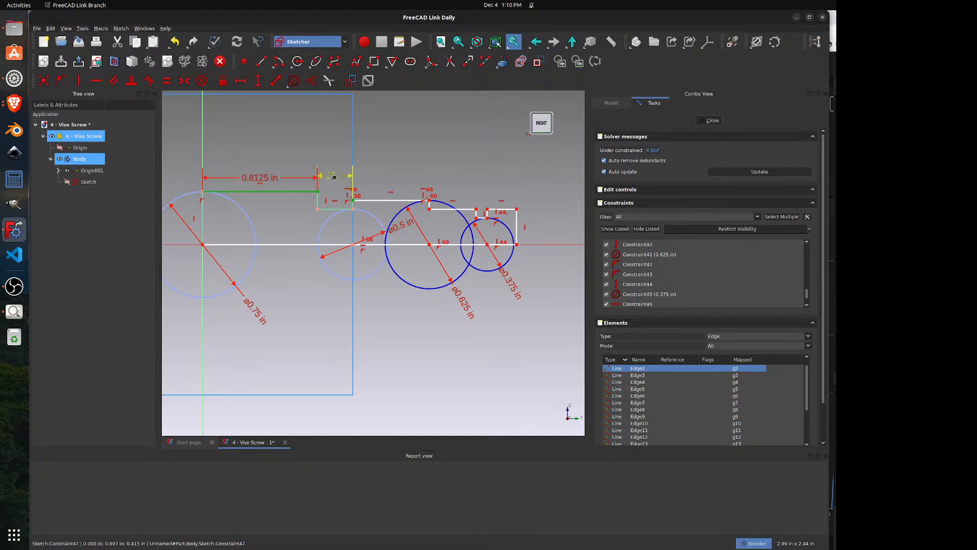
pyautogui.moveTo(333, 176); pyautogui.dragTo(287, 161)
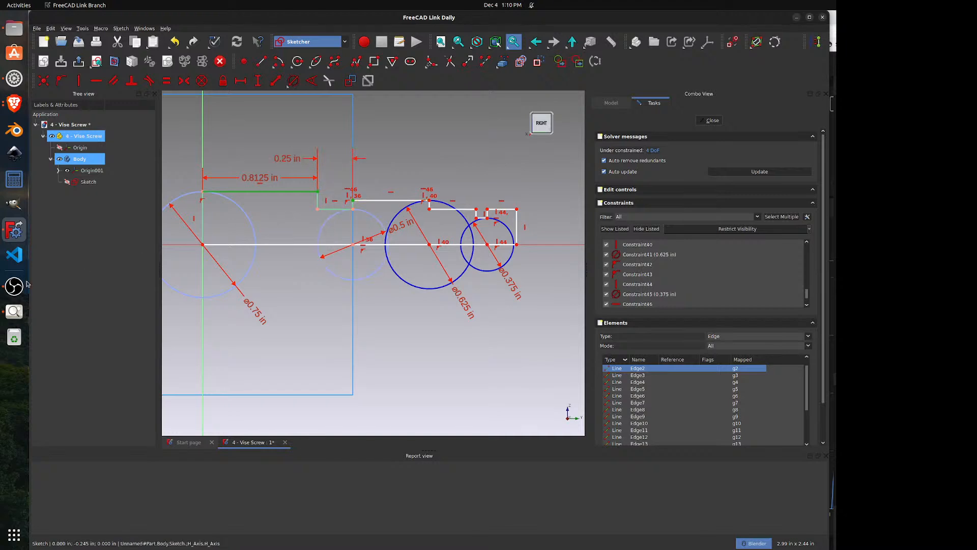
# - Check the vise screw in the Machine Vise Book Page.jpg drawing and constrain the end section's upper edge to 0.25 in horizontally
pyautogui.click(14, 311)
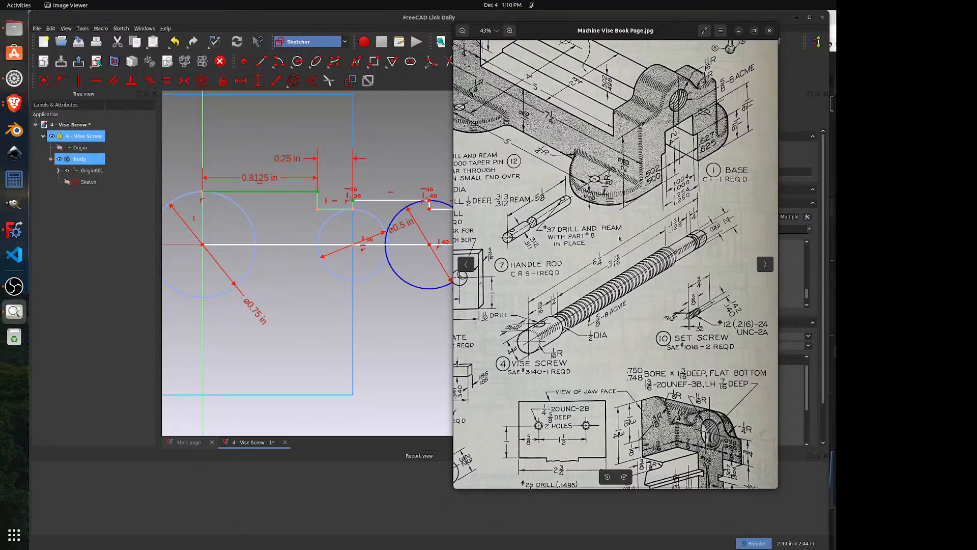
pyautogui.click(399, 154)
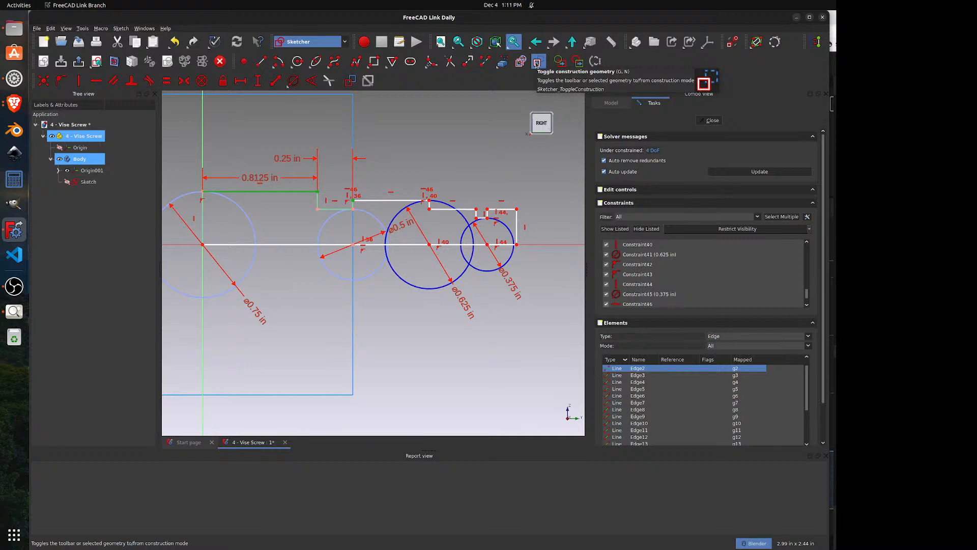
pyautogui.click(14, 312)
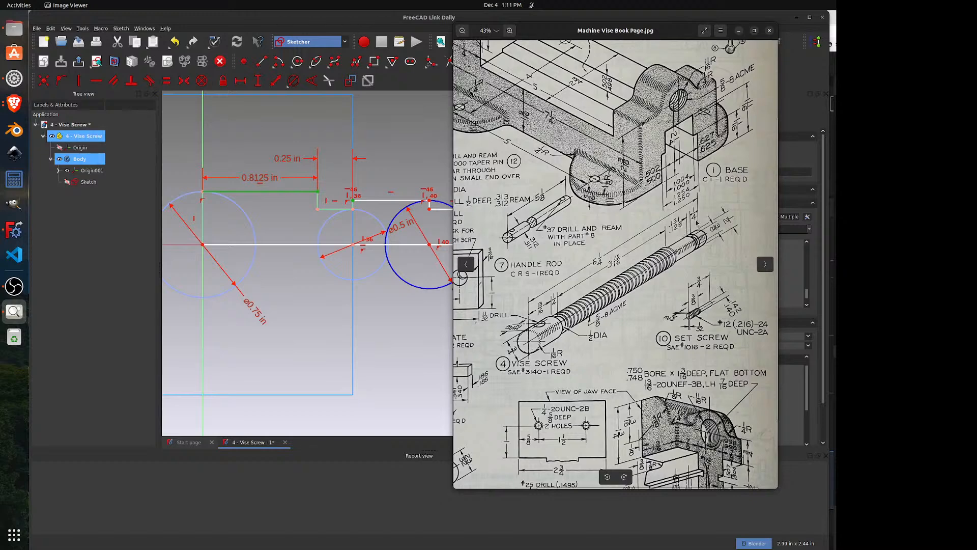
pyautogui.click(428, 169)
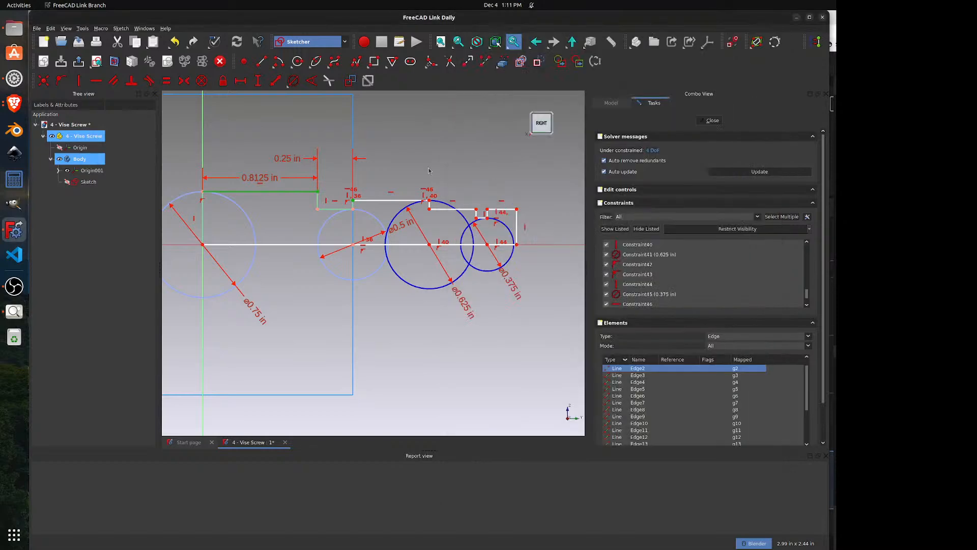
pyautogui.click(240, 81)
pyautogui.click(510, 209)
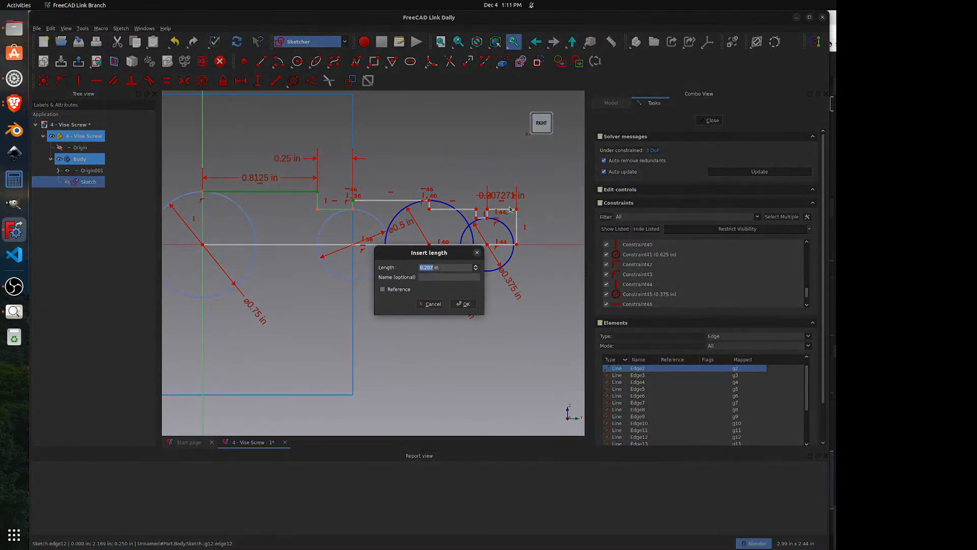
pyautogui.write('0.25')
pyautogui.press('Return')
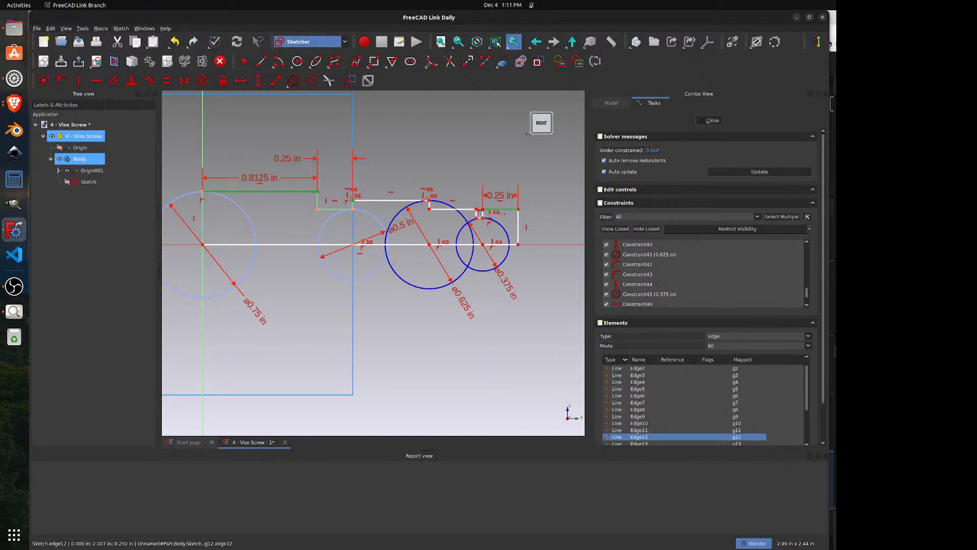
# - Constrain the horizontal width of the narrow groove before the end section to 0.1295 in
pyautogui.click(476, 209)
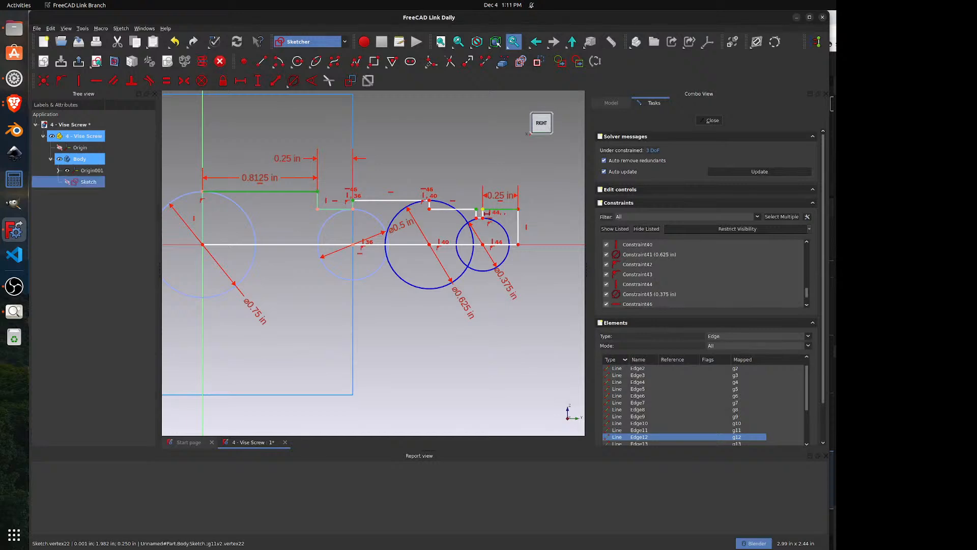
pyautogui.click(482, 209)
pyautogui.write('0.125')
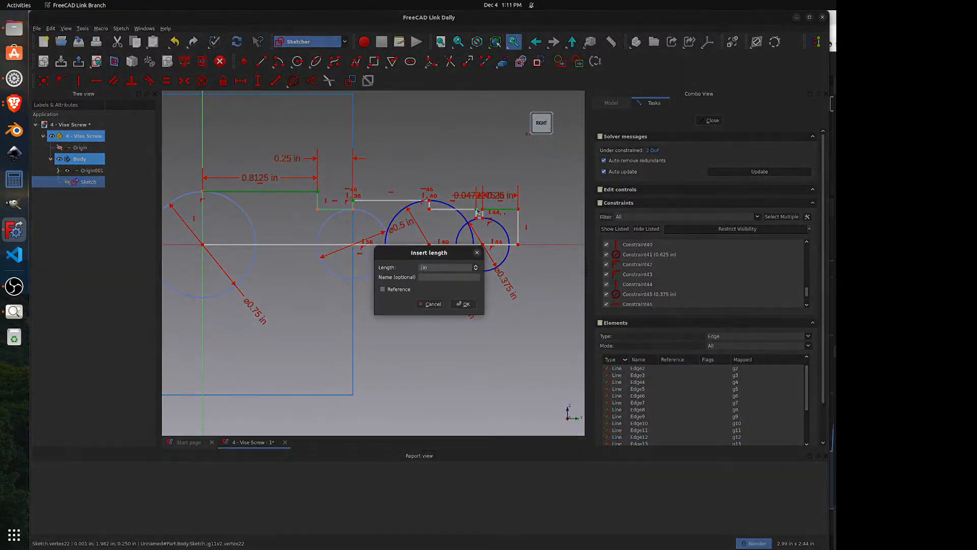
pyautogui.press('Return')
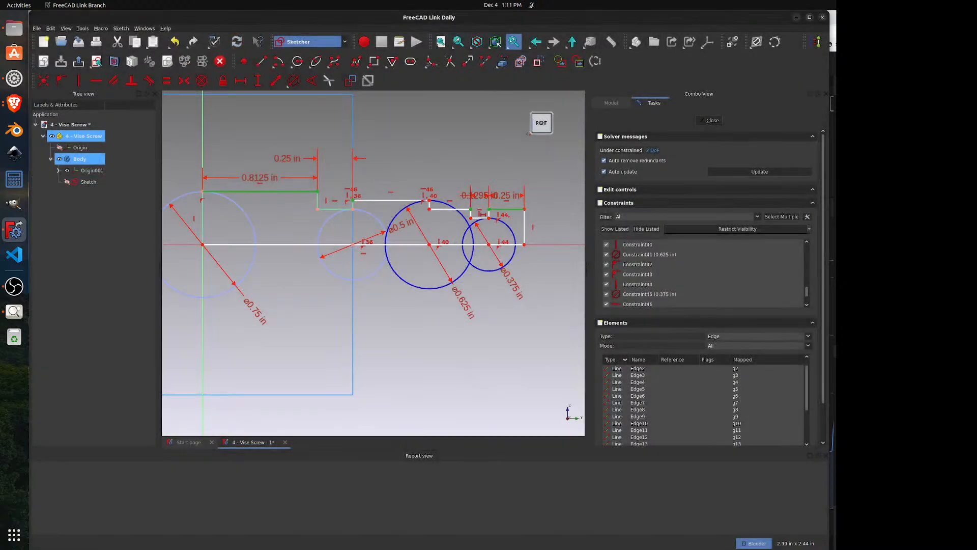
pyautogui.press('Escape')
pyautogui.scroll(-1, 452, 154)
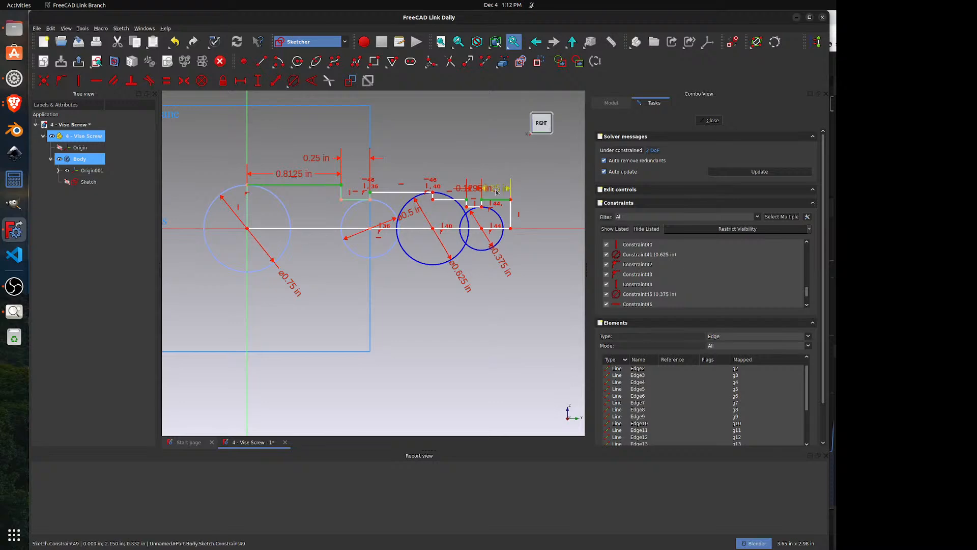
pyautogui.scroll(1, 493, 140)
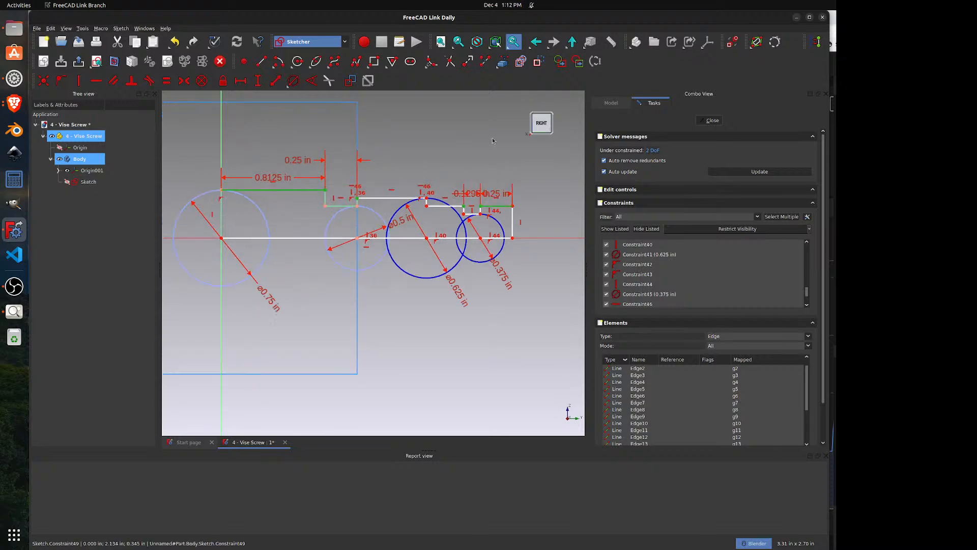
# - Check the drawing and constrain the horizontal distance between the profile's first upper corner and the end section's outer upper corner to 6.25 in
pyautogui.click(17, 317)
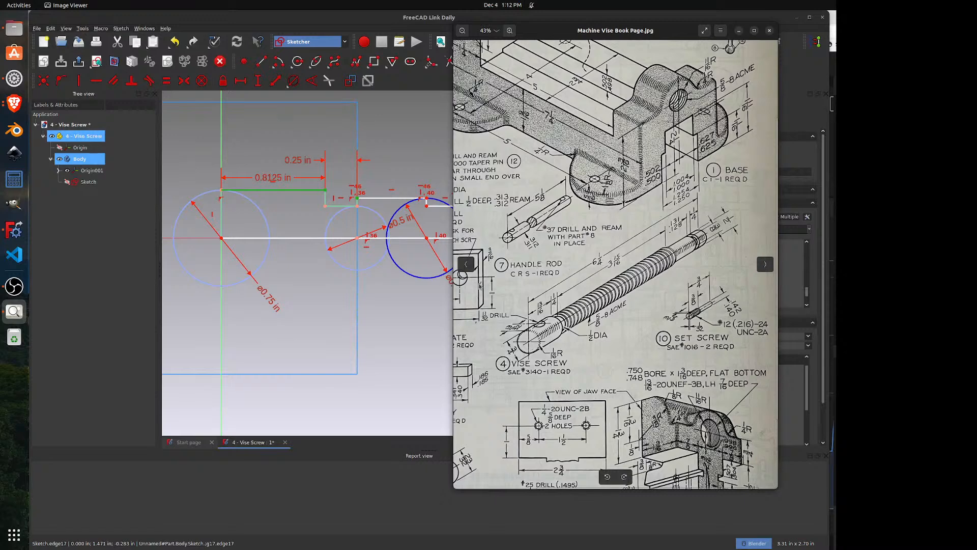
pyautogui.click(409, 304)
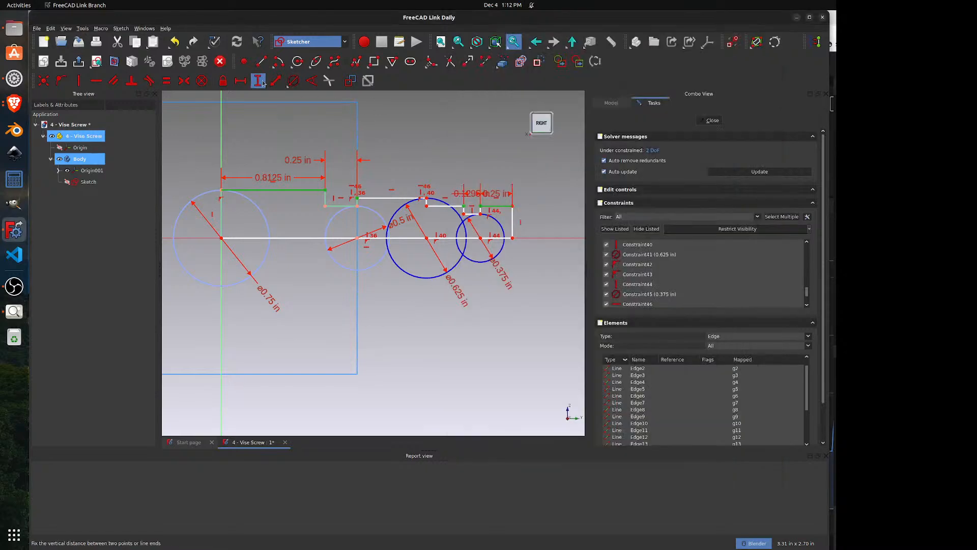
pyautogui.click(241, 81)
pyautogui.click(220, 190)
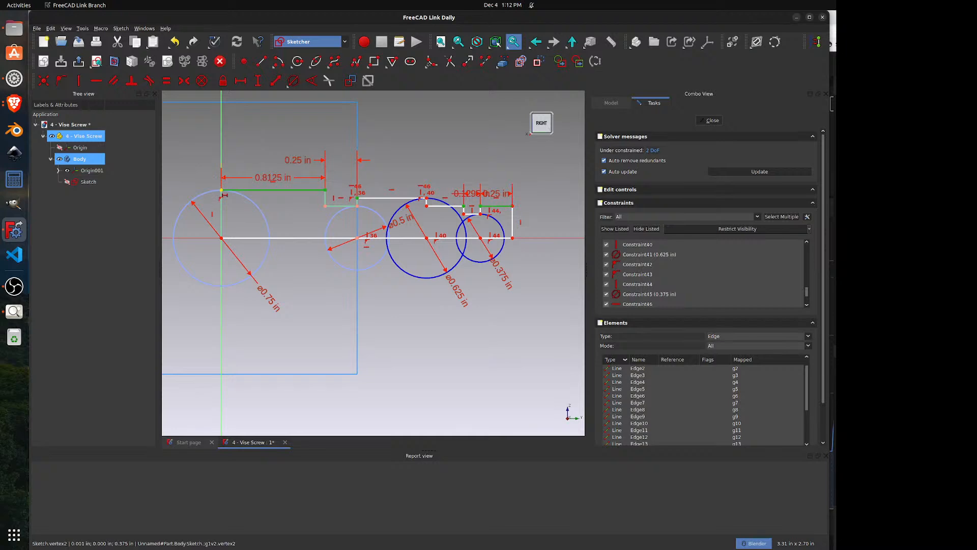
pyautogui.click(513, 206)
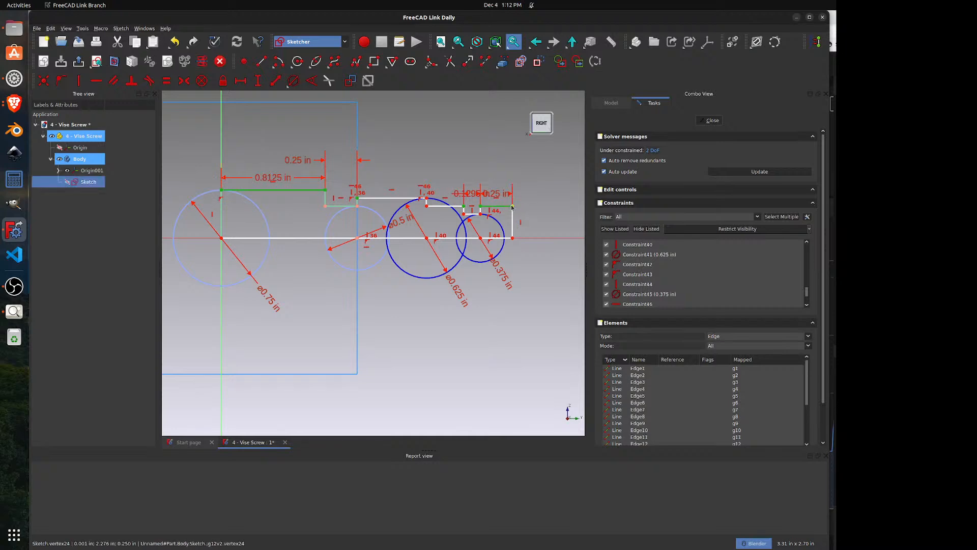
pyautogui.write('6.25')
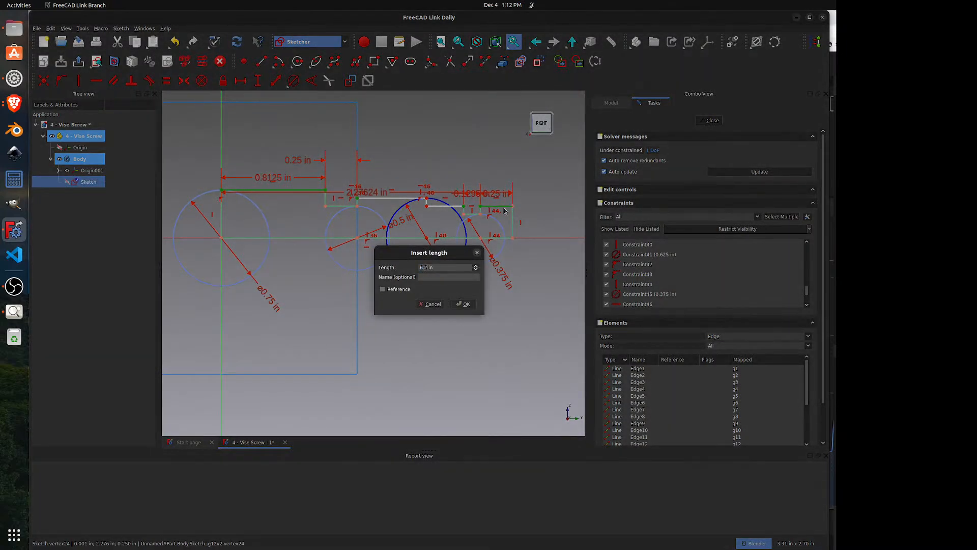
pyautogui.press('Return')
# - Move the overall length label well above the profile and spread the narrow groove and end section width labels apart
pyautogui.scroll(-5, 428, 259)
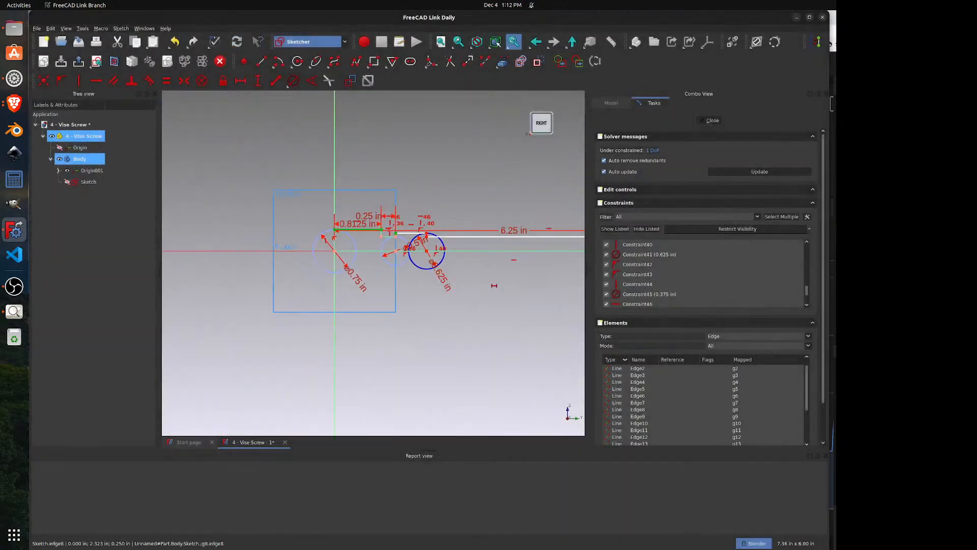
pyautogui.keyDown('shift'); pyautogui.moveTo(480, 276); pyautogui.dragTo(343, 280, button='middle'); pyautogui.keyUp('shift')
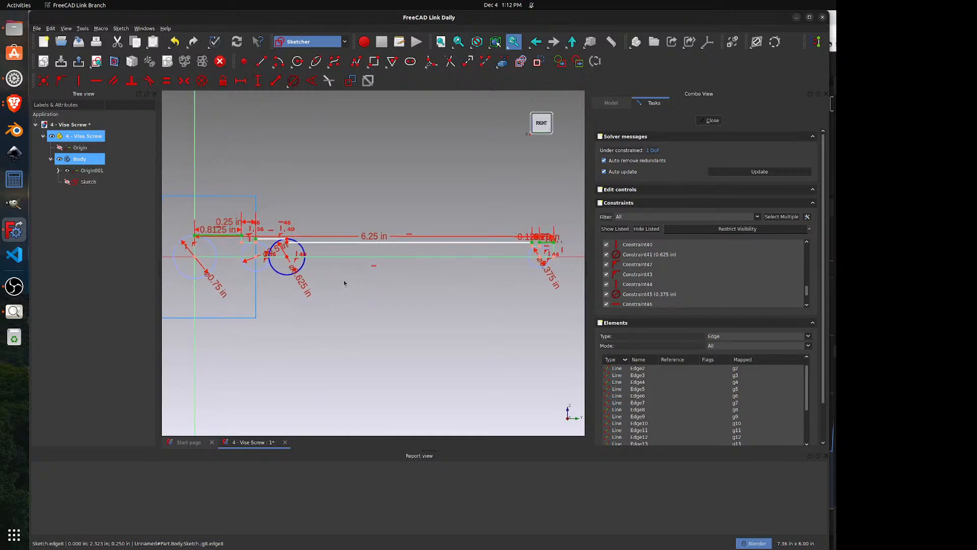
pyautogui.moveTo(375, 235); pyautogui.dragTo(379, 176)
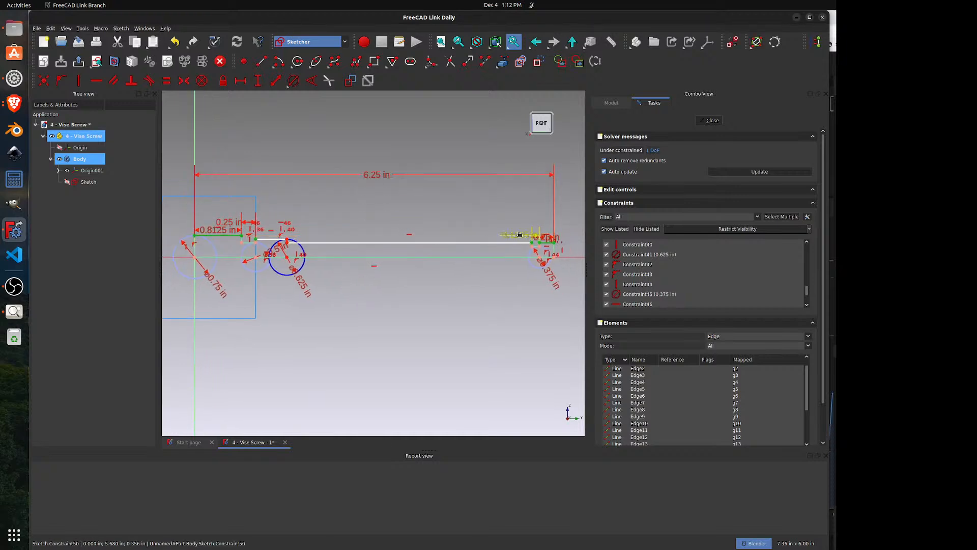
pyautogui.moveTo(532, 237); pyautogui.dragTo(494, 203)
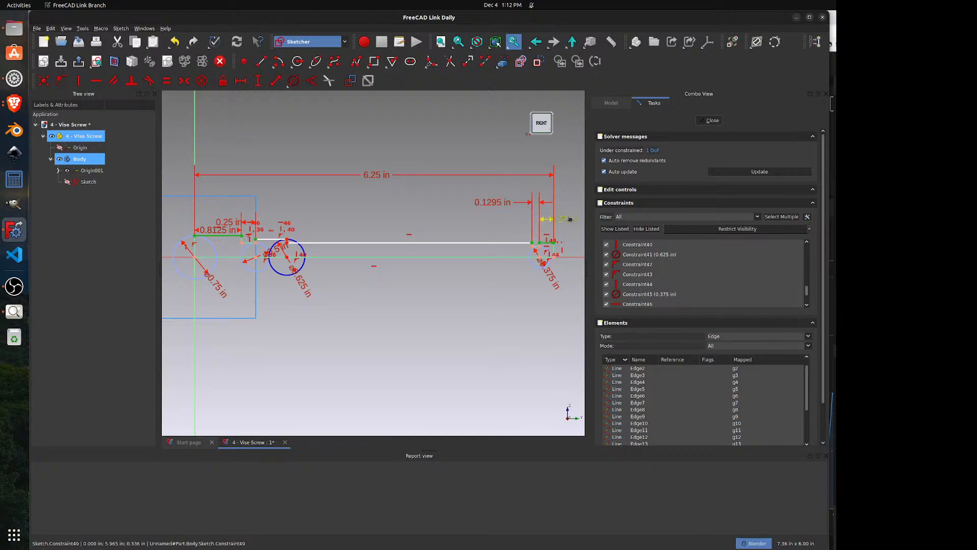
pyautogui.moveTo(539, 240); pyautogui.dragTo(576, 212)
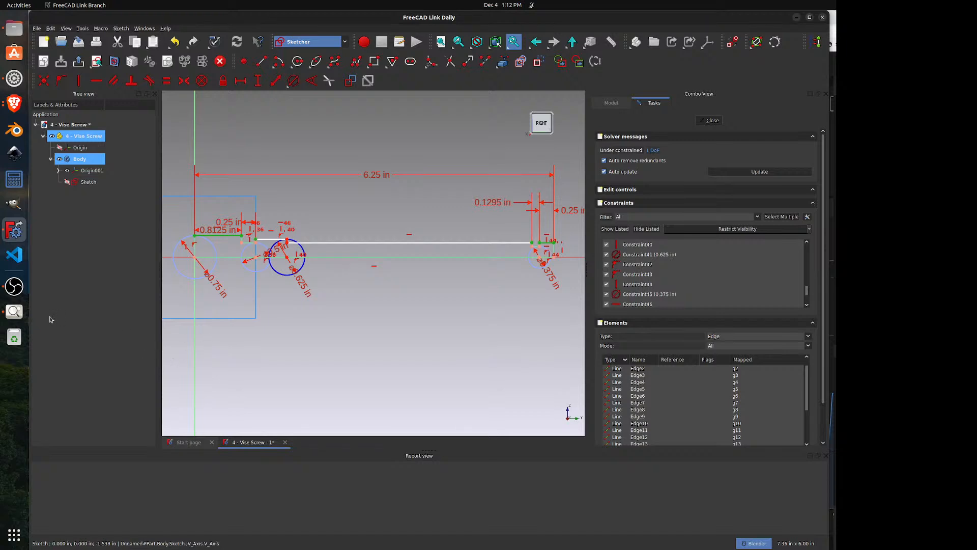
# - Check the vise screw drawing and constrain the long threaded section's upper edge to 3.9375 in horizontally
pyautogui.click(13, 312)
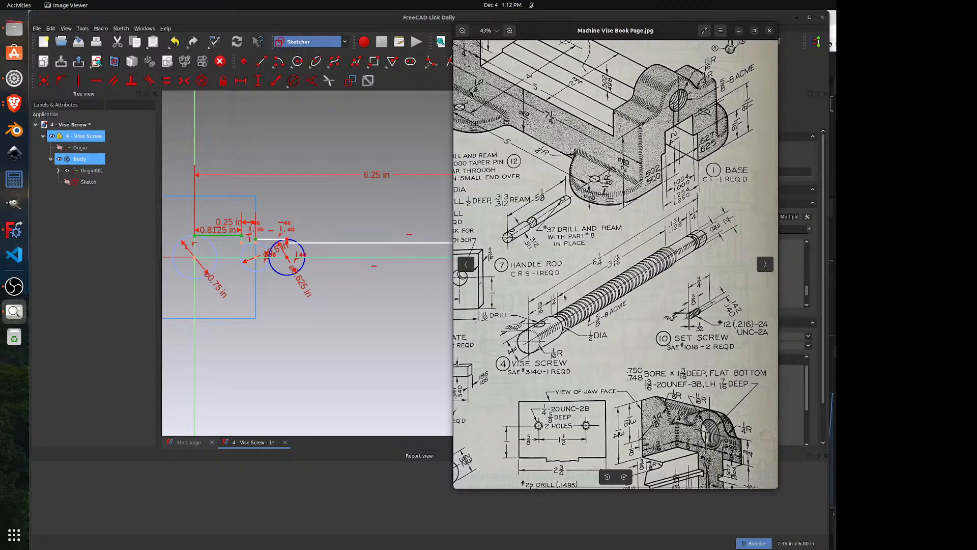
pyautogui.click(364, 291)
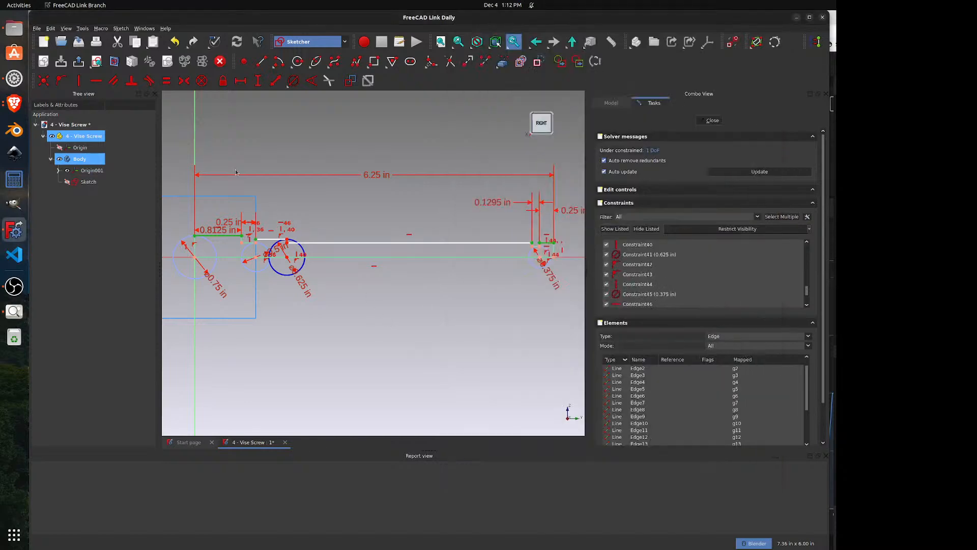
pyautogui.click(240, 80)
pyautogui.click(269, 240)
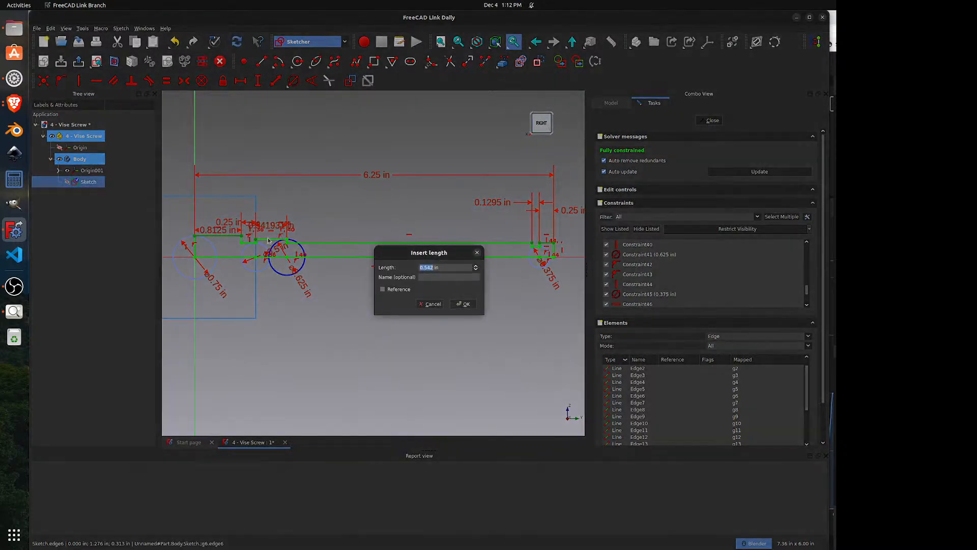
pyautogui.write('3.9375')
pyautogui.press('Return')
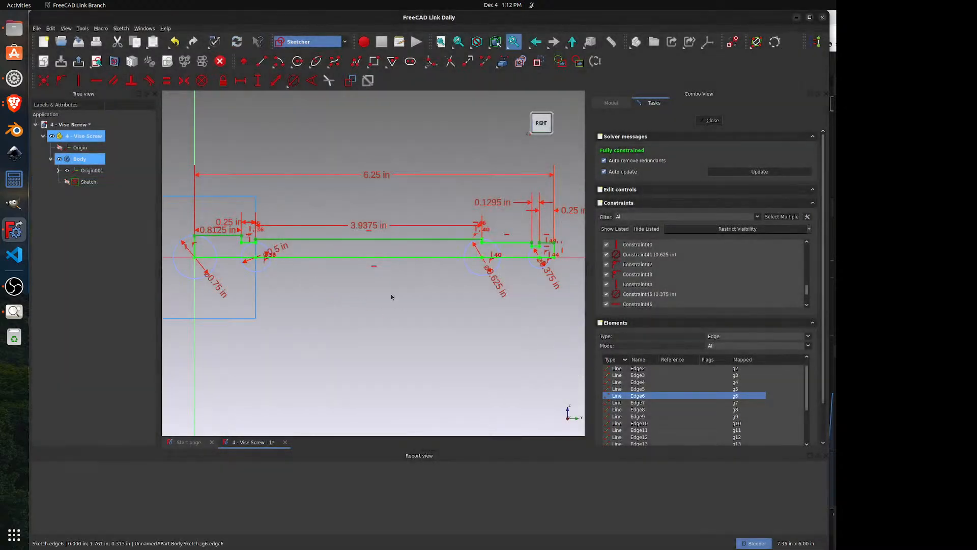
# - Spread the section length labels clear of the profile and of each other, and close the sketch
pyautogui.moveTo(374, 227); pyautogui.dragTo(370, 207)
pyautogui.moveTo(231, 218); pyautogui.dragTo(173, 218)
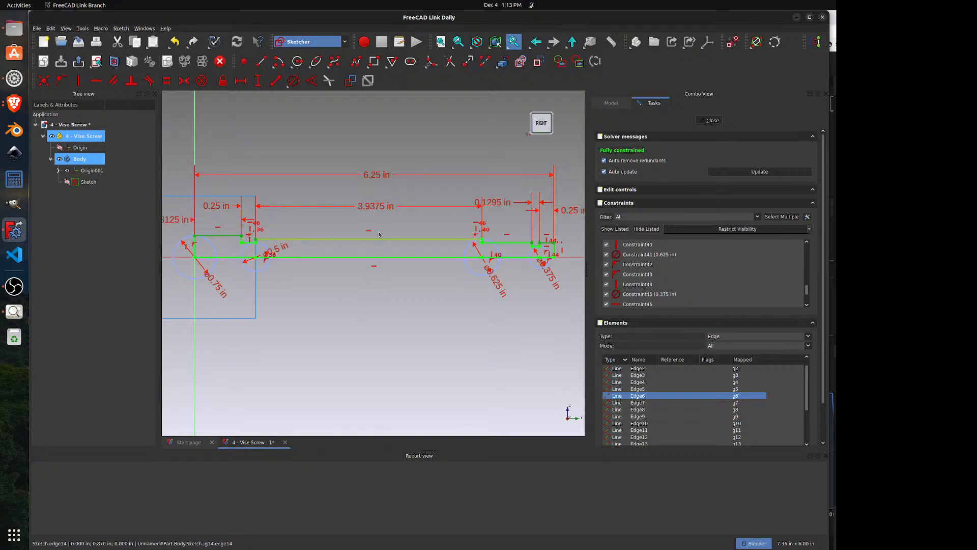
pyautogui.scroll(-1, 399, 242)
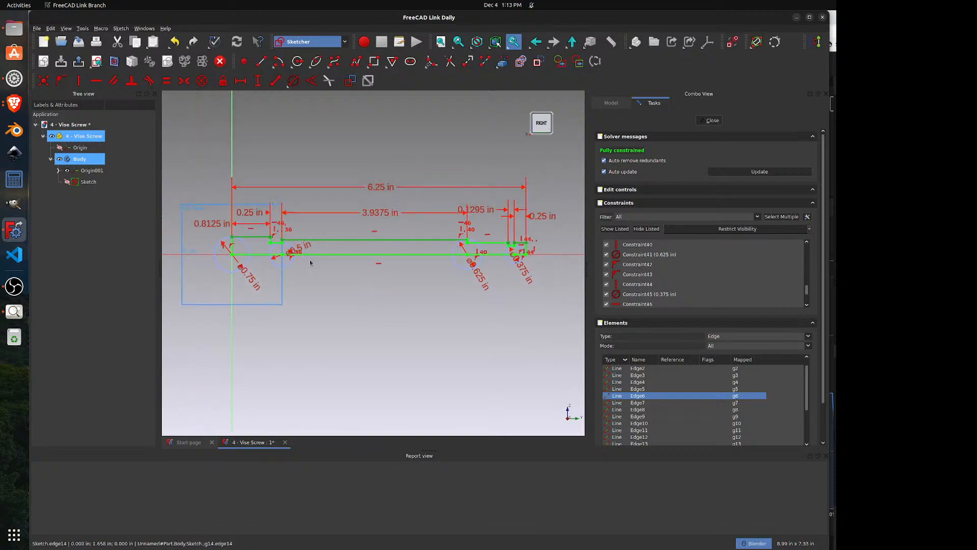
pyautogui.click(707, 121)
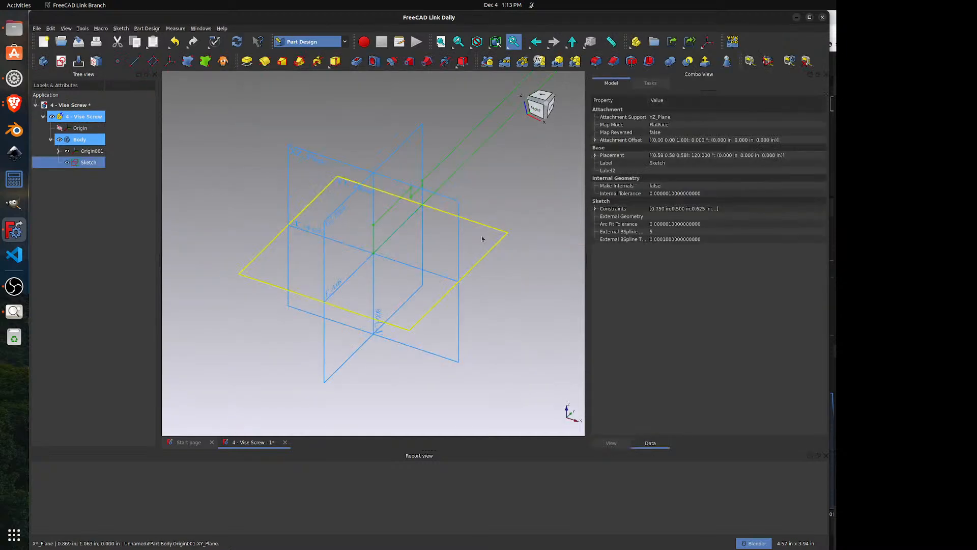
# - Revolve the half-profile sketch 360° about the horizontal sketch axis to form the solid screw body
pyautogui.scroll(-4, 386, 279)
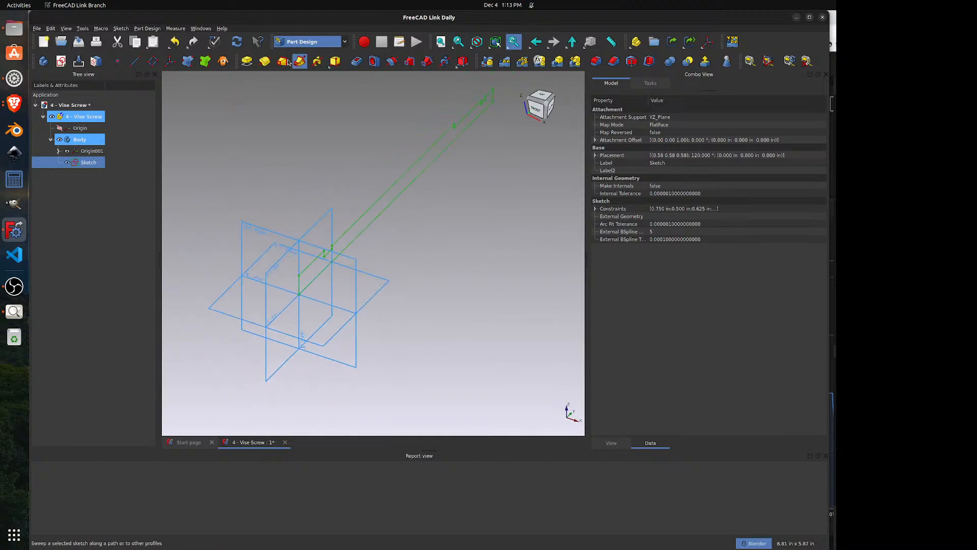
pyautogui.click(265, 62)
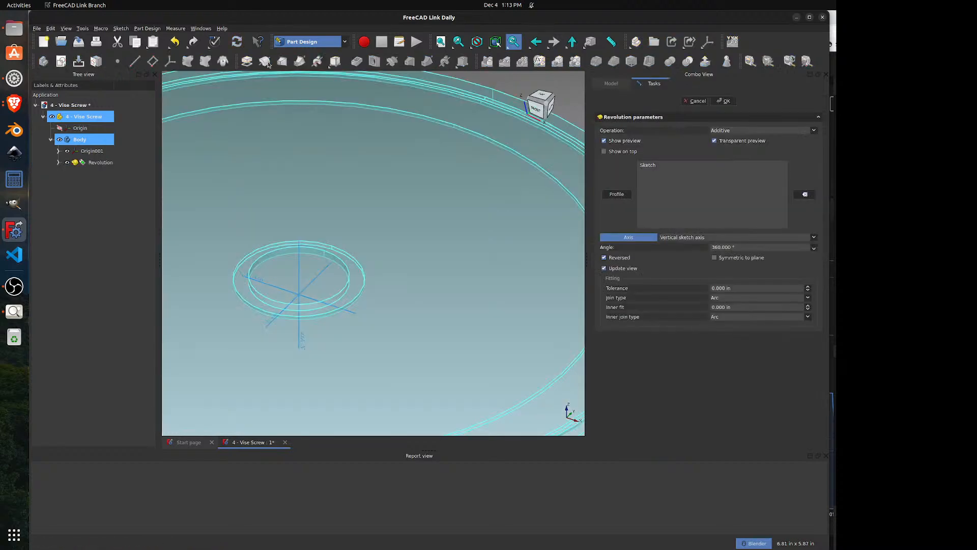
pyautogui.scroll(-3, 315, 269)
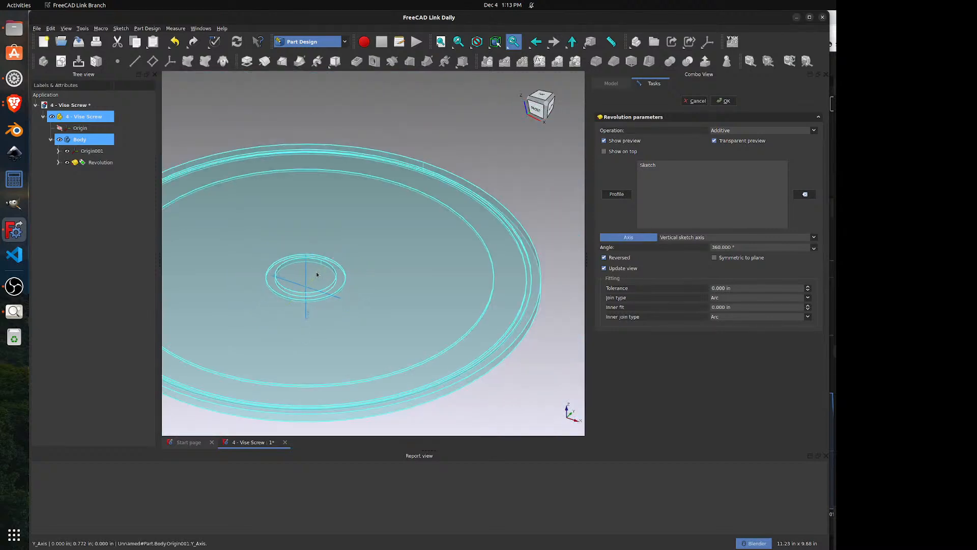
pyautogui.click(669, 238)
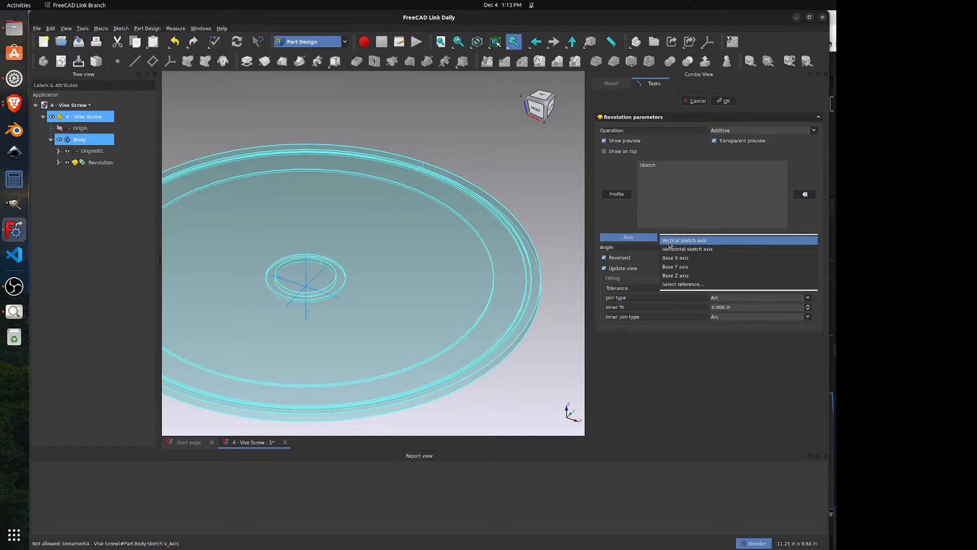
pyautogui.click(670, 249)
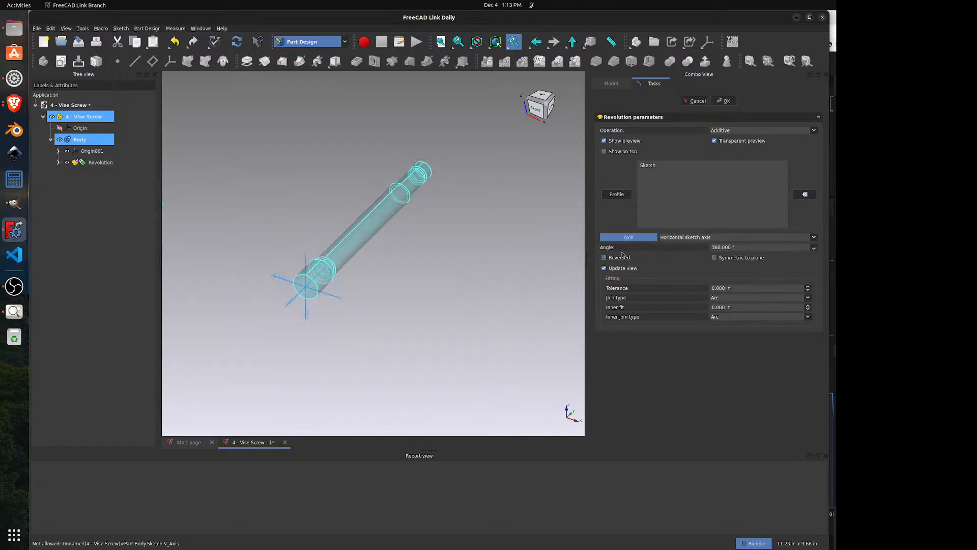
pyautogui.scroll(2, 361, 229)
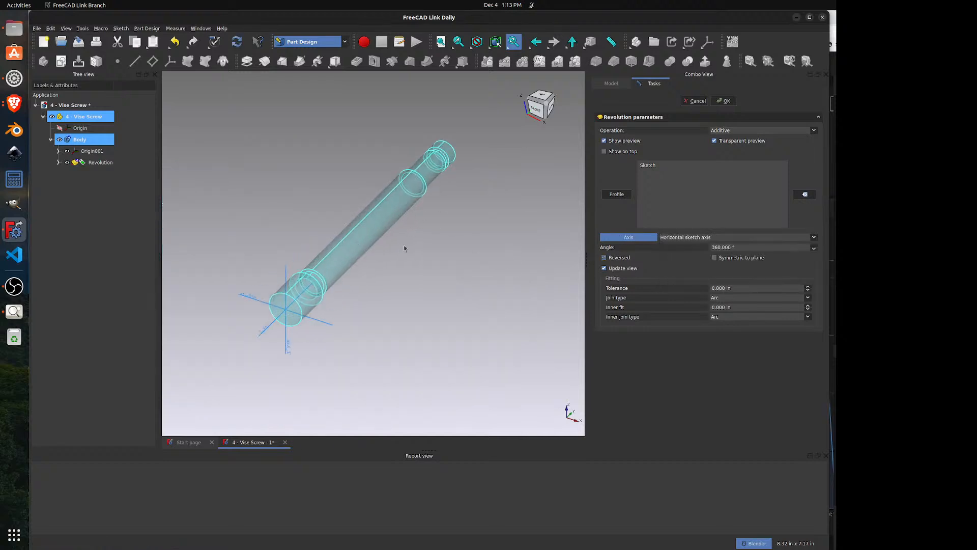
pyautogui.moveTo(404, 245)
pyautogui.mouseDown(button='middle')
pyautogui.moveTo(399, 227)
pyautogui.moveTo(316, 213)
pyautogui.moveTo(393, 234)
pyautogui.mouseUp(button='middle')
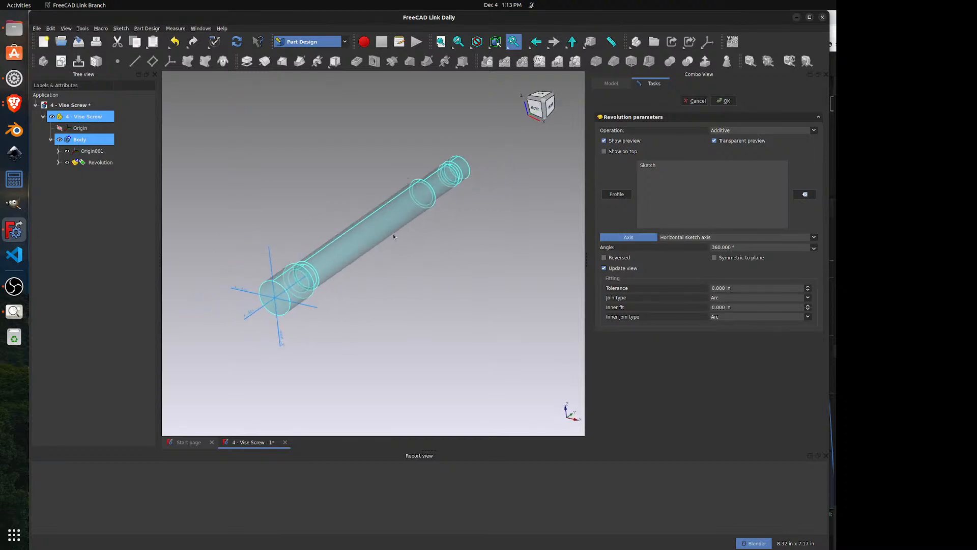
pyautogui.click(724, 100)
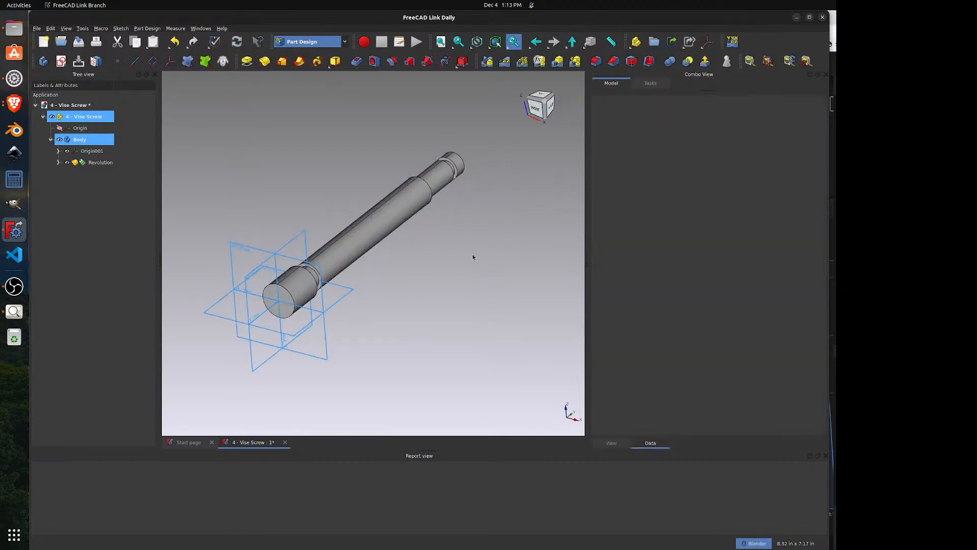
# - Hide the body's origin planes and save the vise screw document
pyautogui.moveTo(411, 139)
pyautogui.mouseDown(button='middle')
pyautogui.moveTo(423, 138)
pyautogui.moveTo(408, 139)
pyautogui.mouseUp(button='middle')
pyautogui.scroll(2, 316, 229)
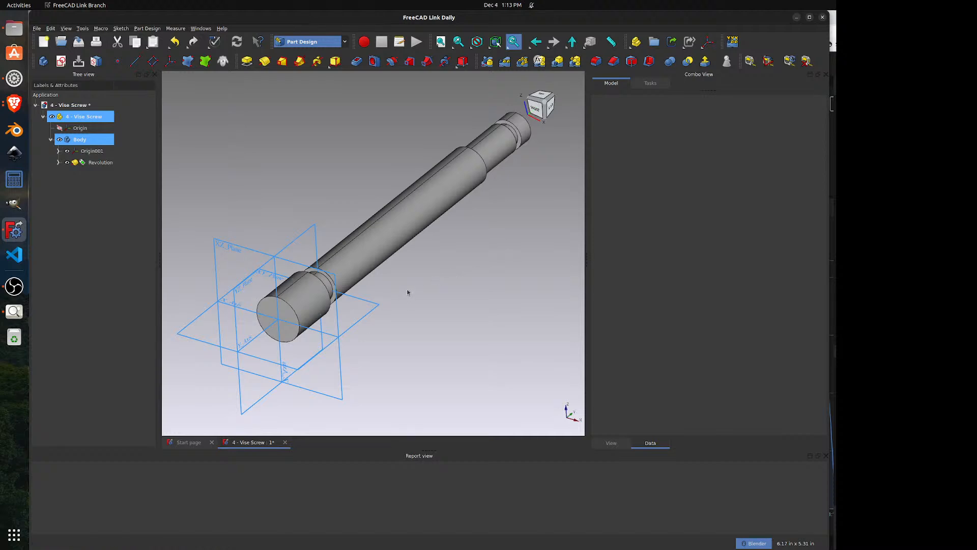
pyautogui.click(68, 151)
pyautogui.moveTo(376, 153); pyautogui.dragTo(380, 130, button='middle')
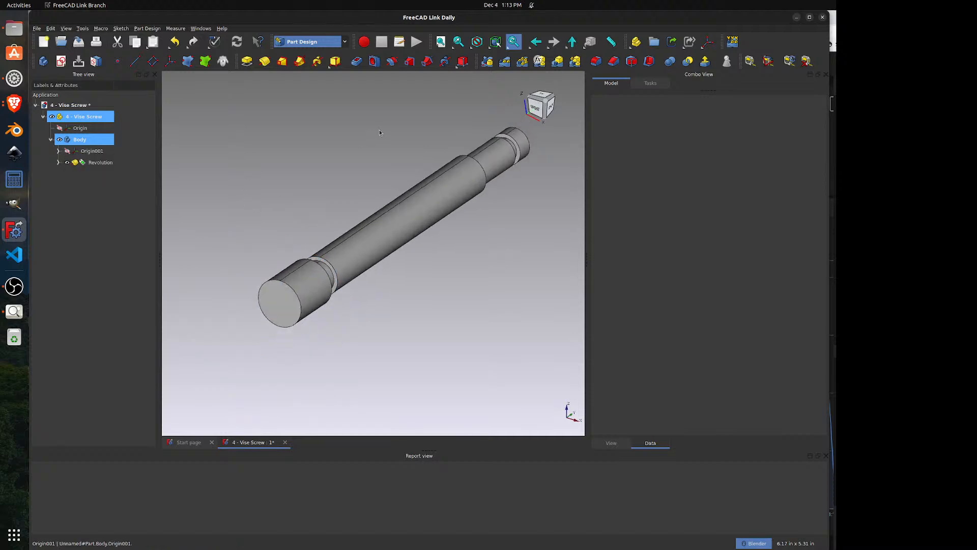
pyautogui.click(79, 41)
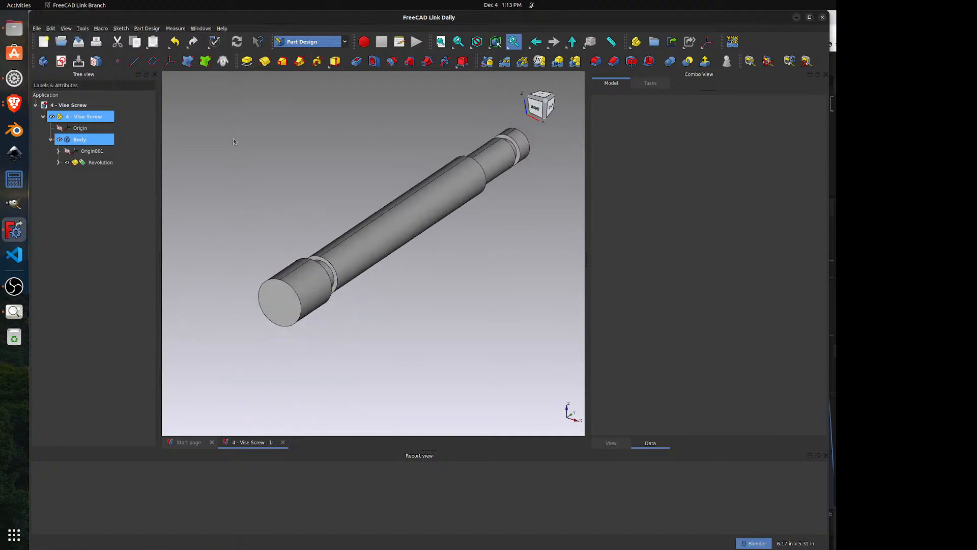
# - Check the head's cross hole in the drawing, show the body's origin planes and create a new sketch on the XY plane
pyautogui.click(13, 311)
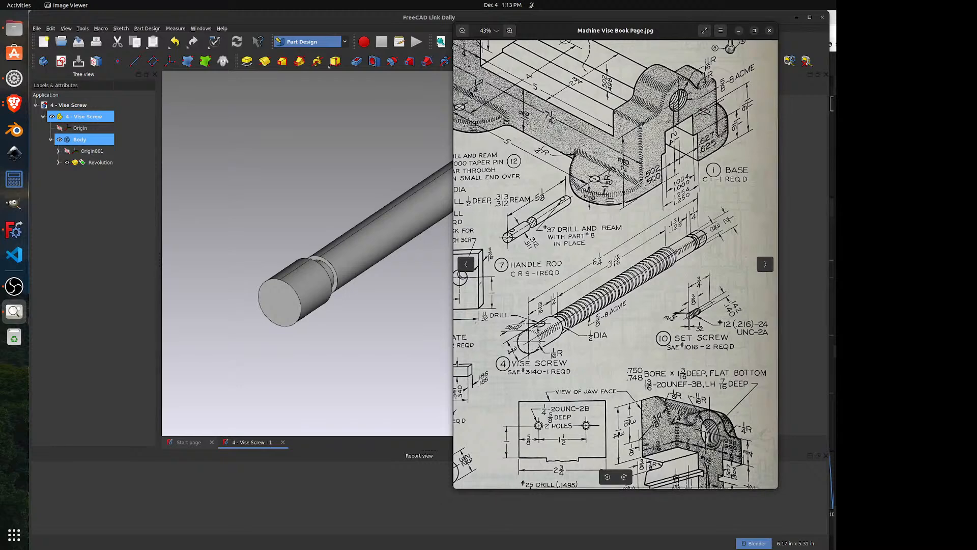
pyautogui.click(361, 332)
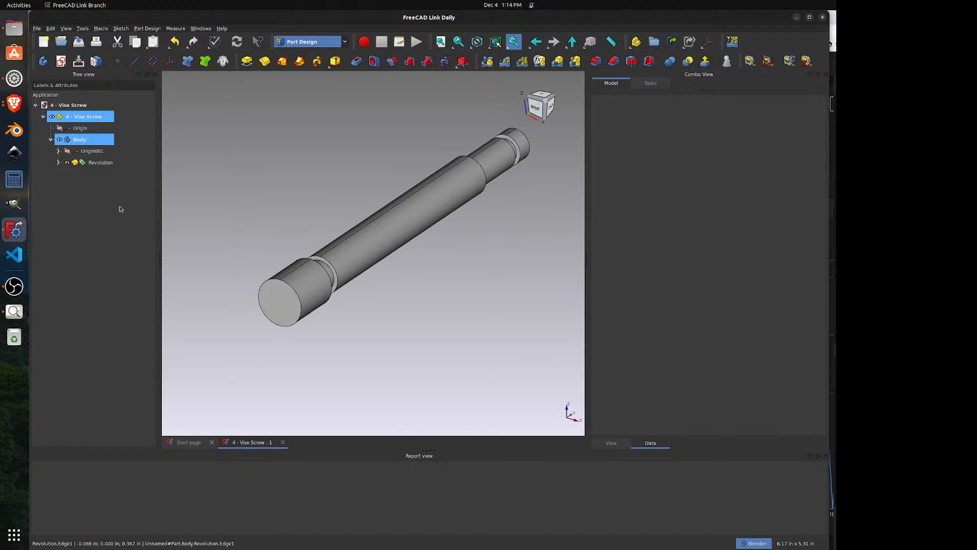
pyautogui.click(68, 151)
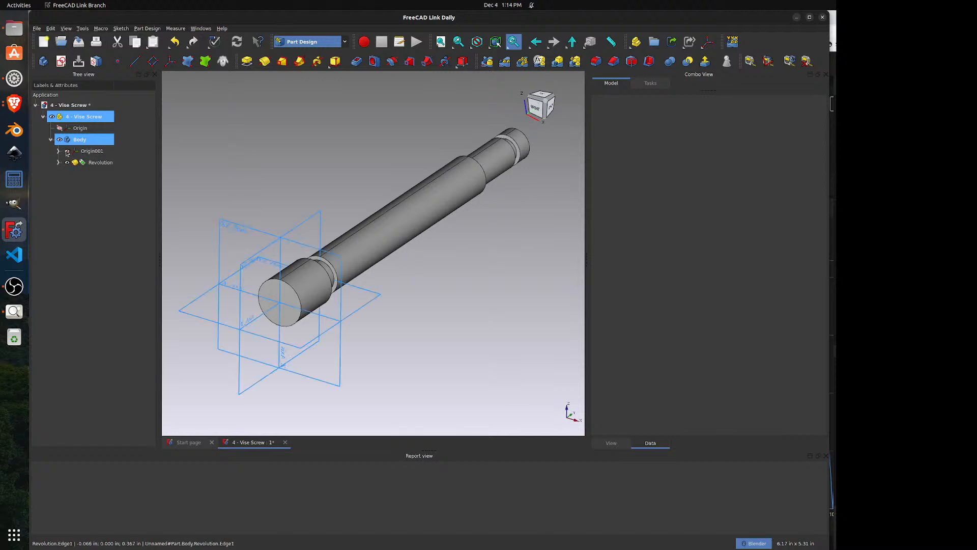
pyautogui.click(189, 308)
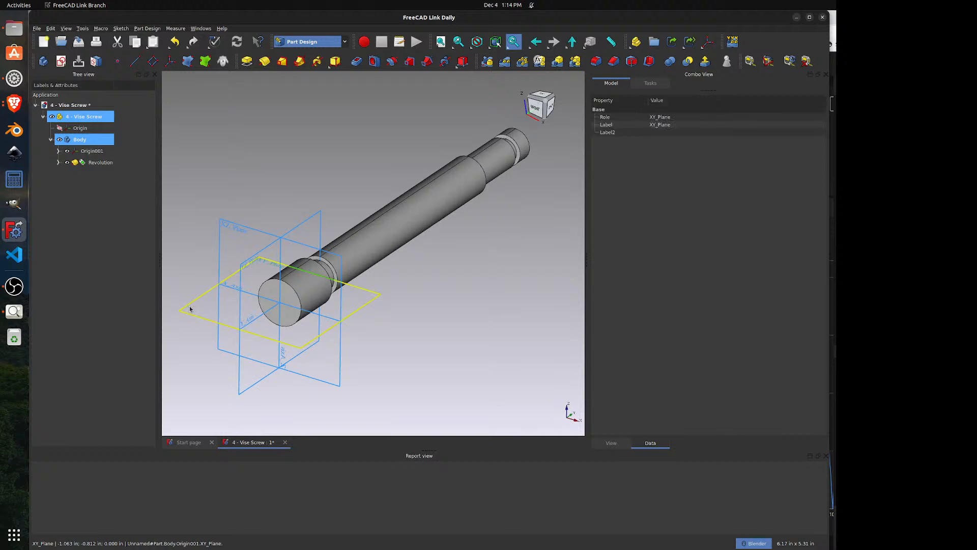
pyautogui.click(60, 63)
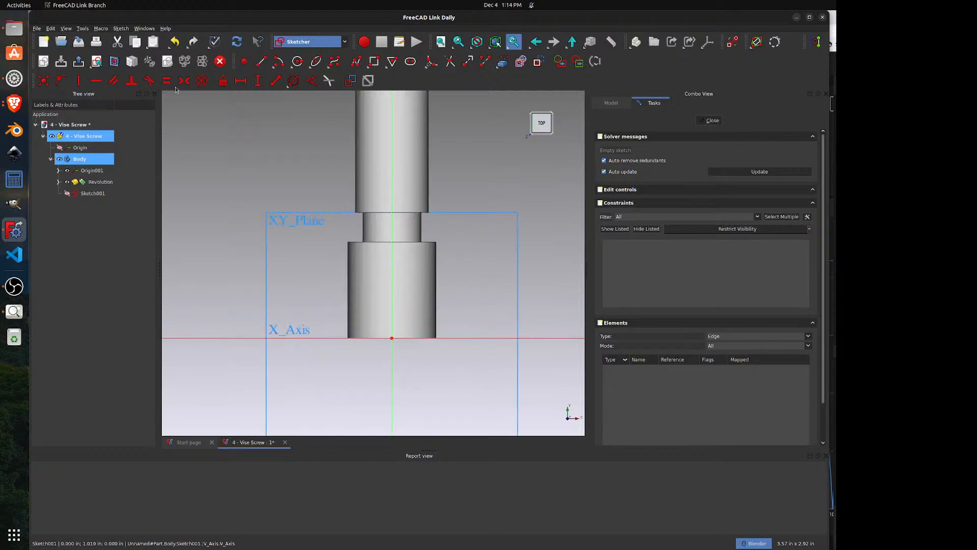
# - Sketch a circle about 0.515 in across on the vertical axis within the screw's head and add a diameter constraint labelled outside the part
pyautogui.click(297, 61)
pyautogui.click(392, 295)
pyautogui.click(421, 282)
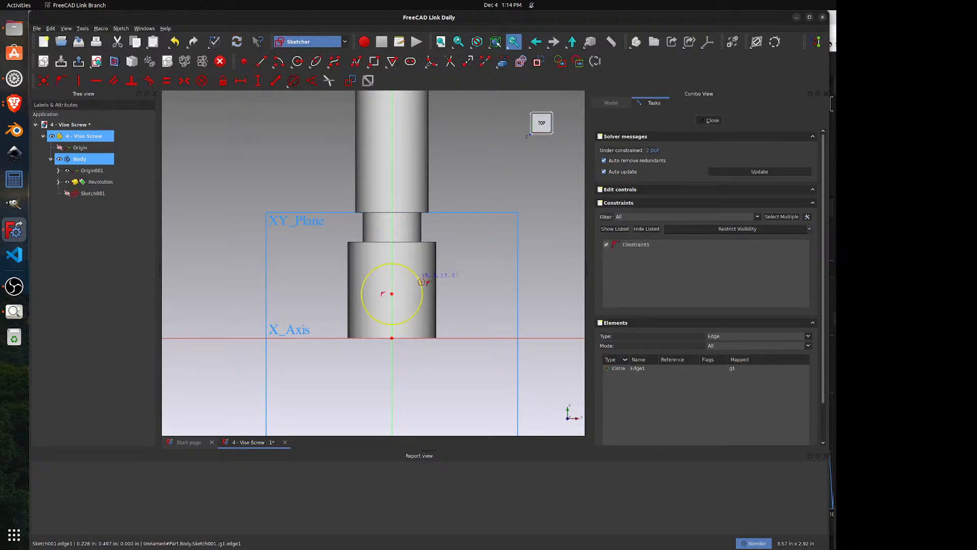
pyautogui.click(293, 80)
pyautogui.click(421, 316)
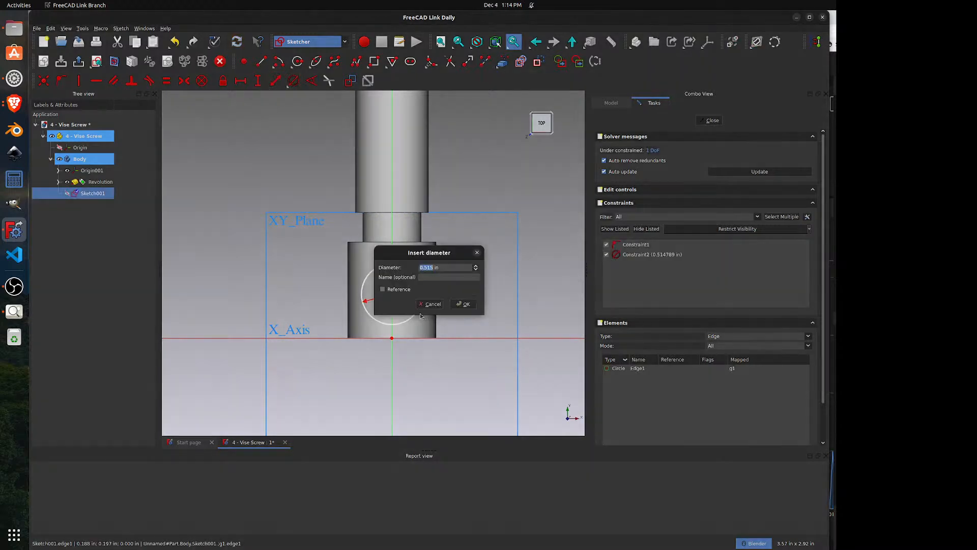
pyautogui.click(463, 304)
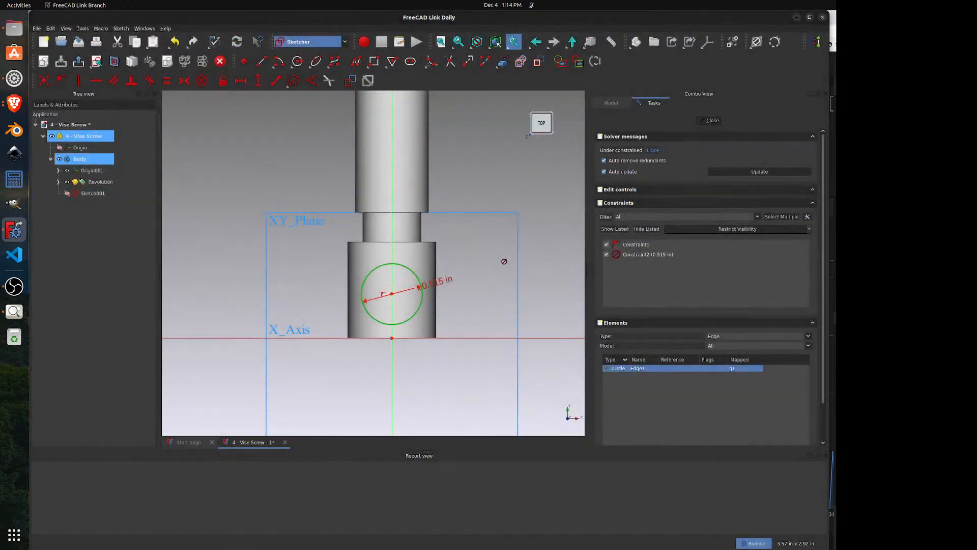
pyautogui.moveTo(441, 283); pyautogui.dragTo(468, 253)
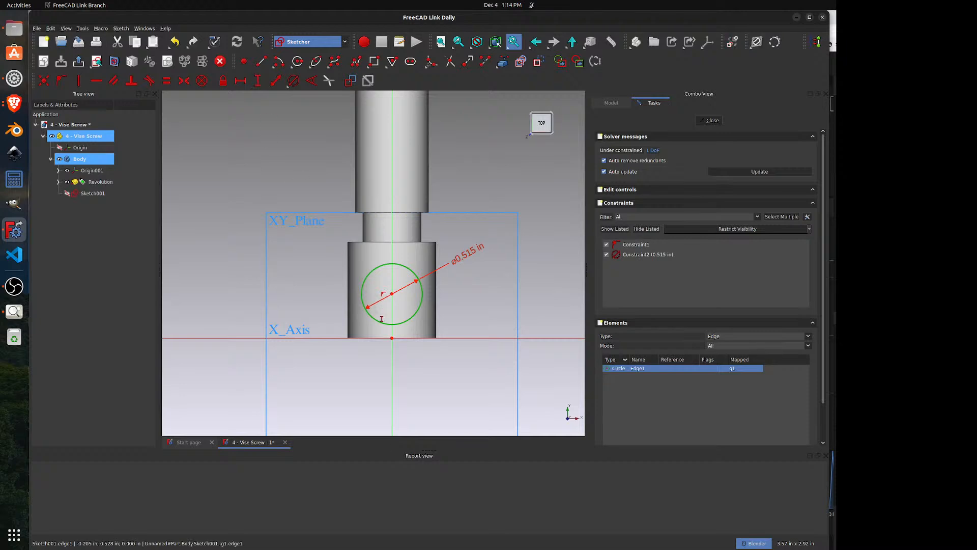
# - Constrain the circle's center vertically 13/32 in from the origin and move the dimension label beside the screw head
pyautogui.click(392, 338)
pyautogui.click(391, 294)
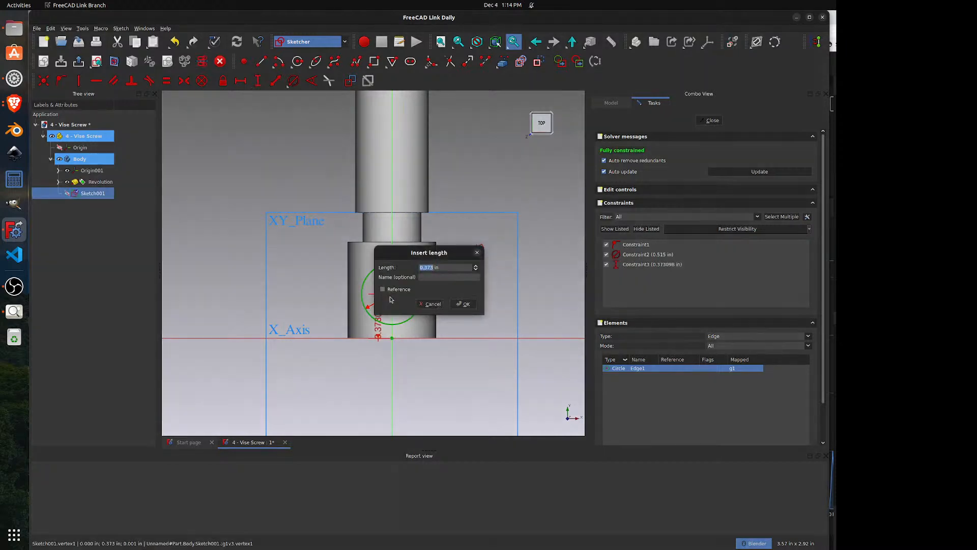
pyautogui.write('13/3')
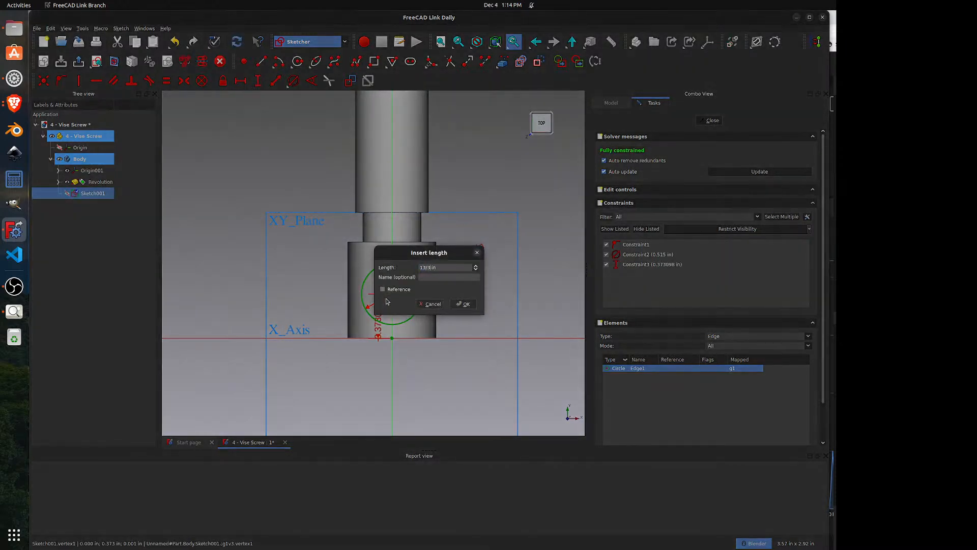
pyautogui.write('2')
pyautogui.press('Return')
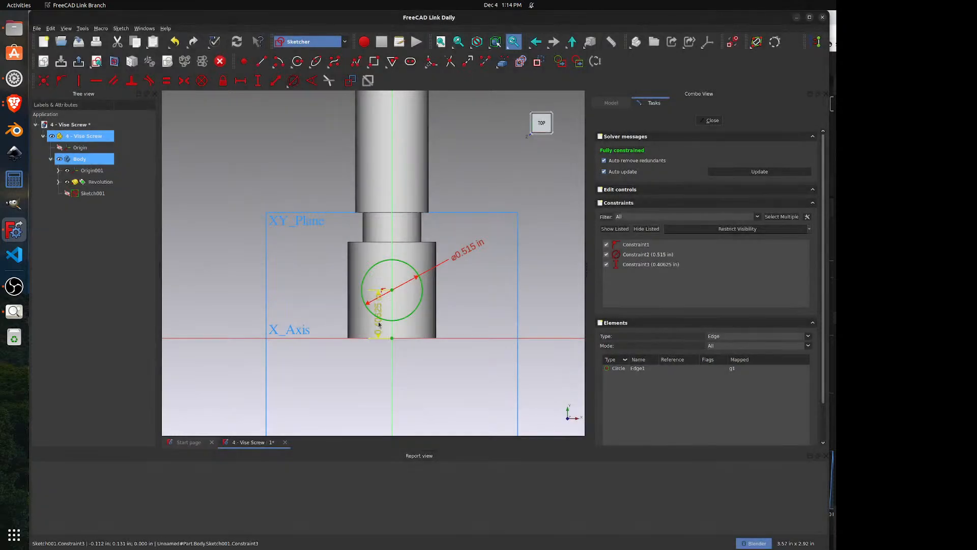
pyautogui.moveTo(379, 324); pyautogui.dragTo(316, 315)
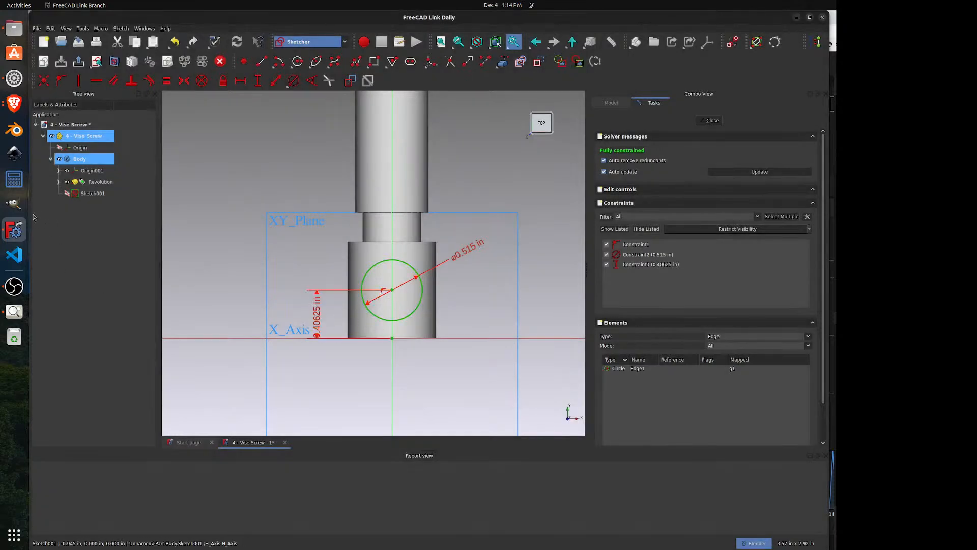
# - Check the hole size in the drawing and set the circle's diameter to 0.34375 in
pyautogui.click(14, 311)
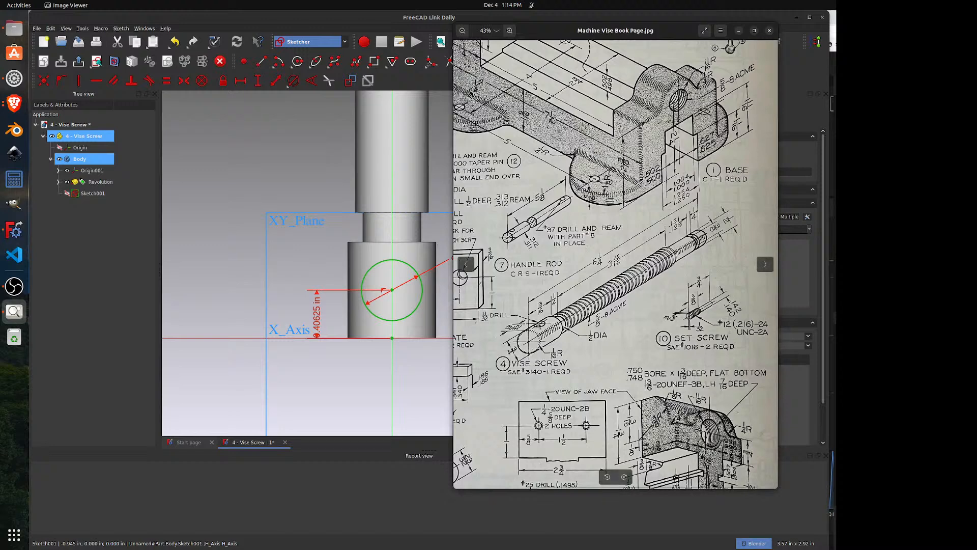
pyautogui.click(221, 253)
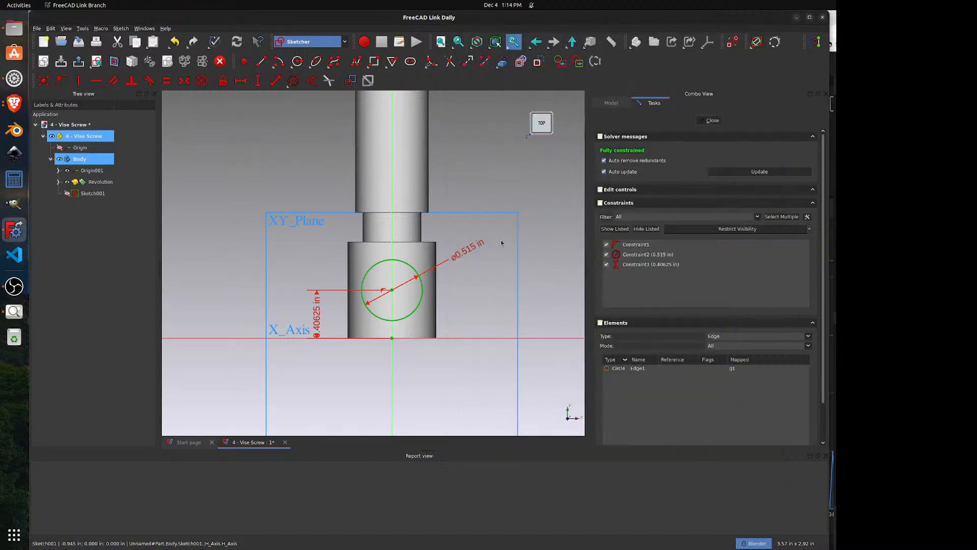
pyautogui.doubleClick(465, 249)
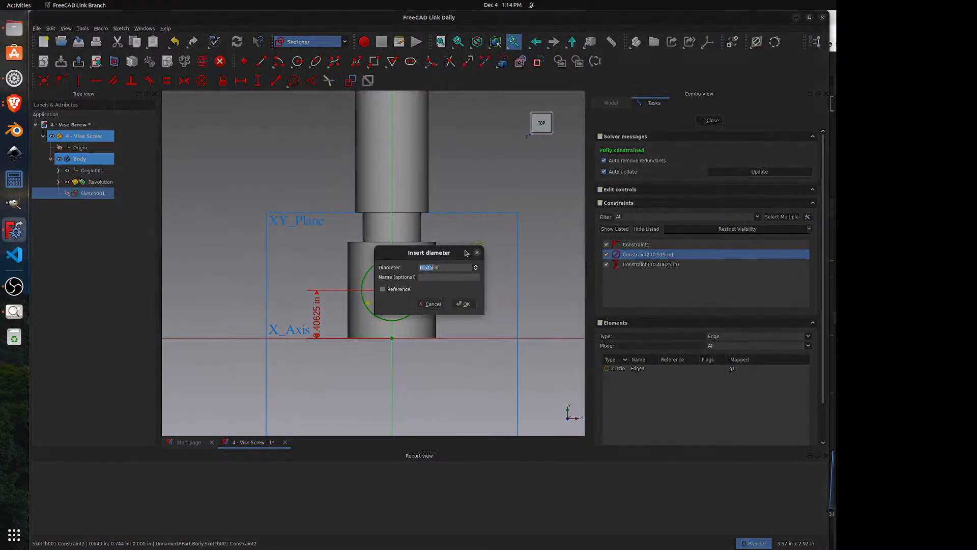
pyautogui.write('1/32')
pyautogui.press('Return')
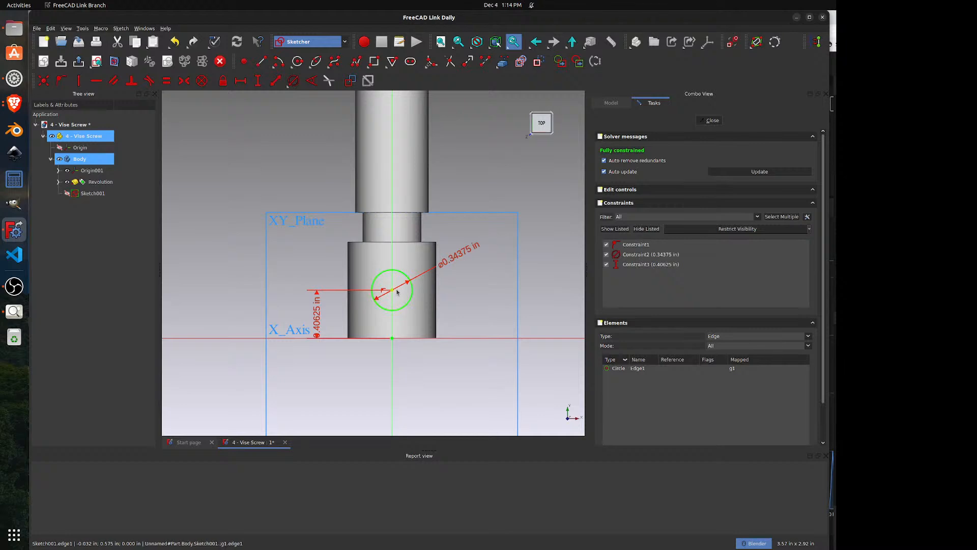
# - Finish the circle sketch and cut it as a through-all pocket, symmetric to the sketch plane, across the screw's head
pyautogui.click(709, 121)
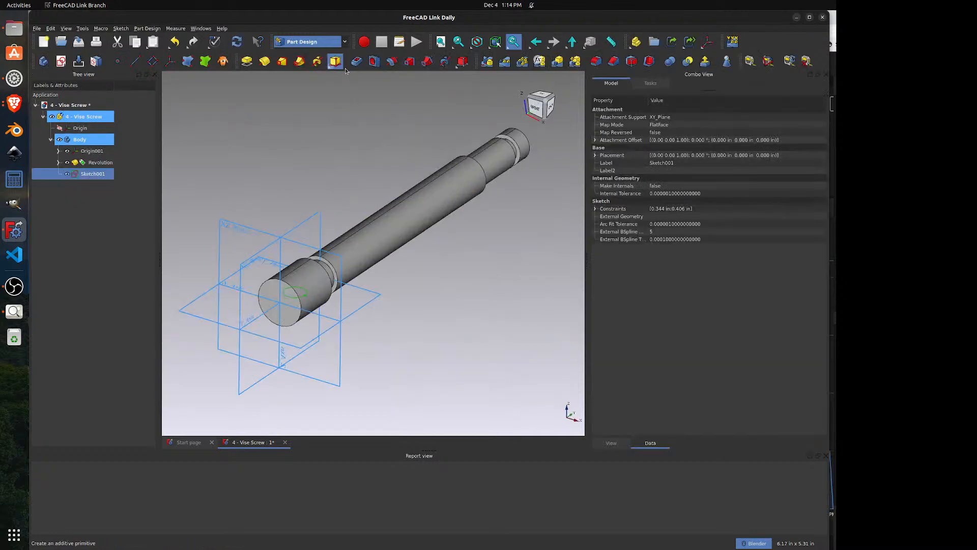
pyautogui.click(358, 61)
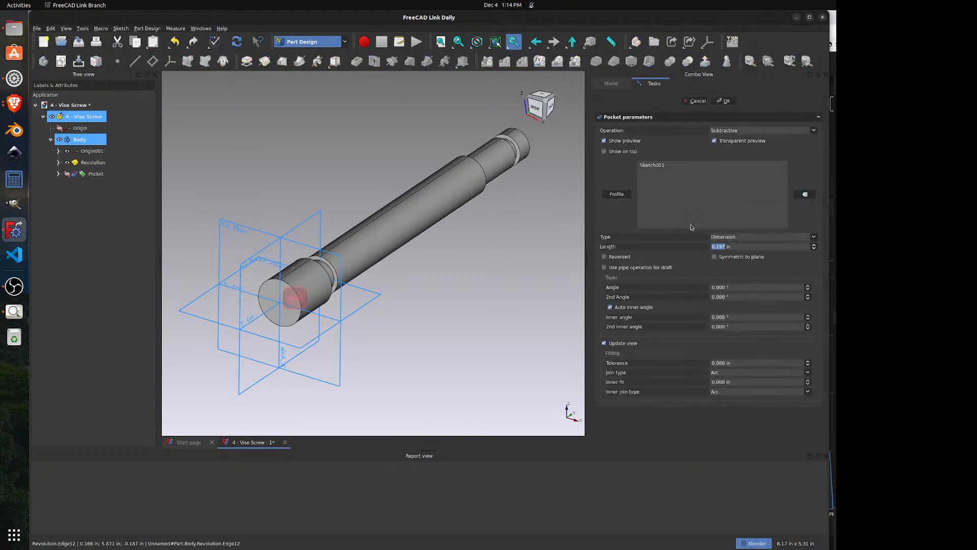
pyautogui.click(743, 238)
pyautogui.click(733, 248)
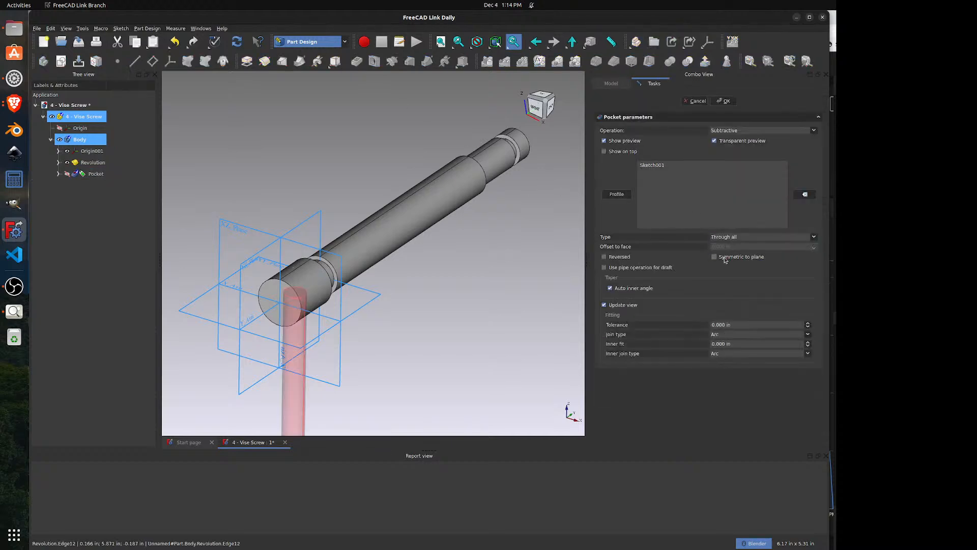
pyautogui.click(724, 100)
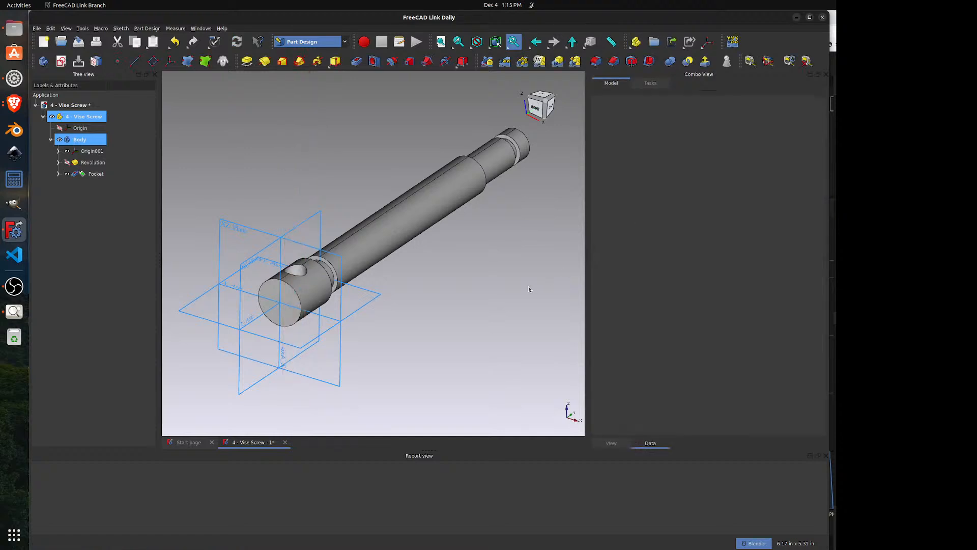
# - Fillet the outer end edge of the screw's head with a 1/16 in radius and hide the body's origin planes
pyautogui.moveTo(340, 187); pyautogui.dragTo(340, 191, button='middle')
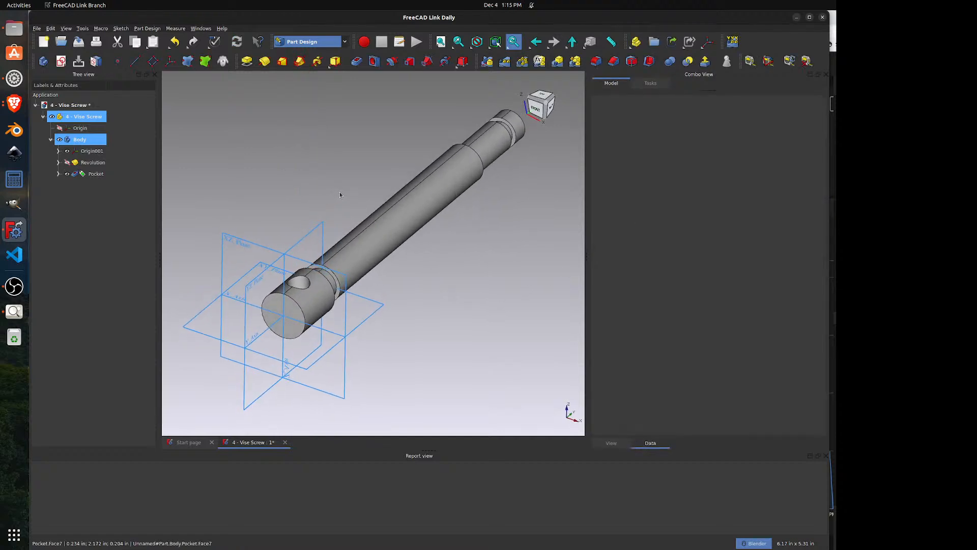
pyautogui.click(295, 304)
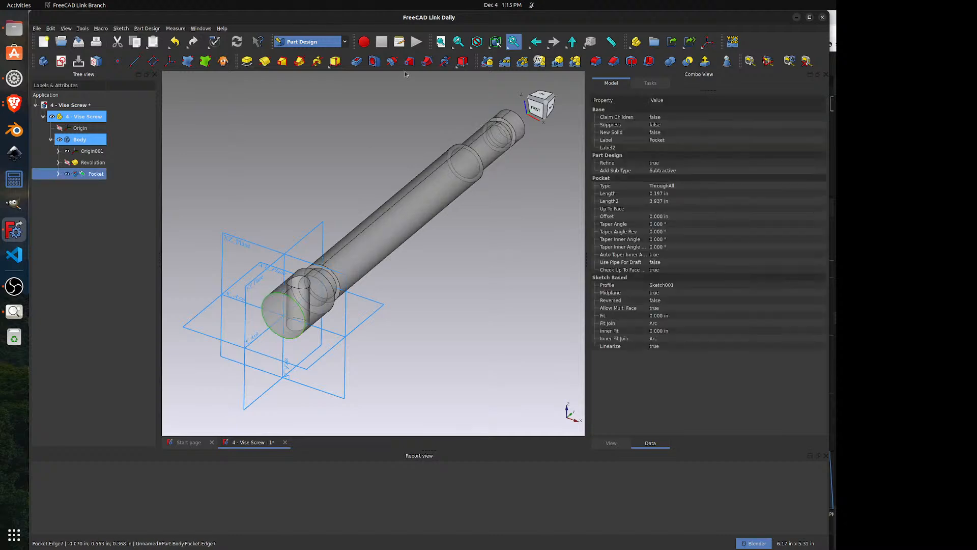
pyautogui.click(597, 62)
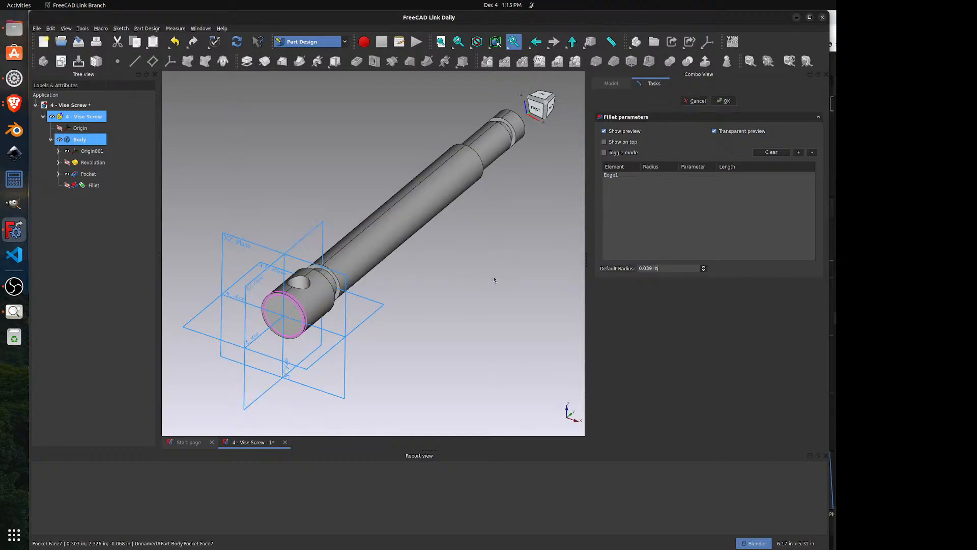
pyautogui.moveTo(662, 269); pyautogui.dragTo(637, 268)
pyautogui.write('1/16')
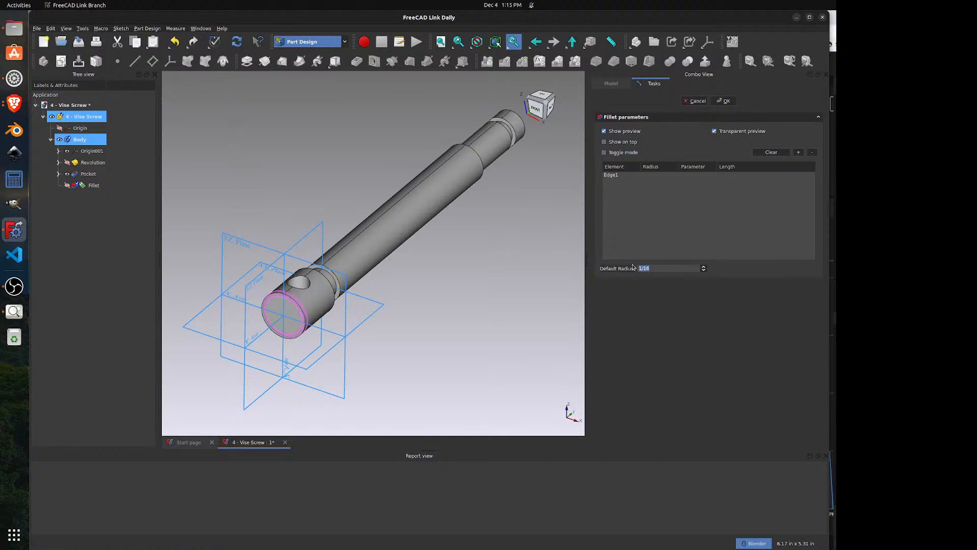
pyautogui.click(724, 101)
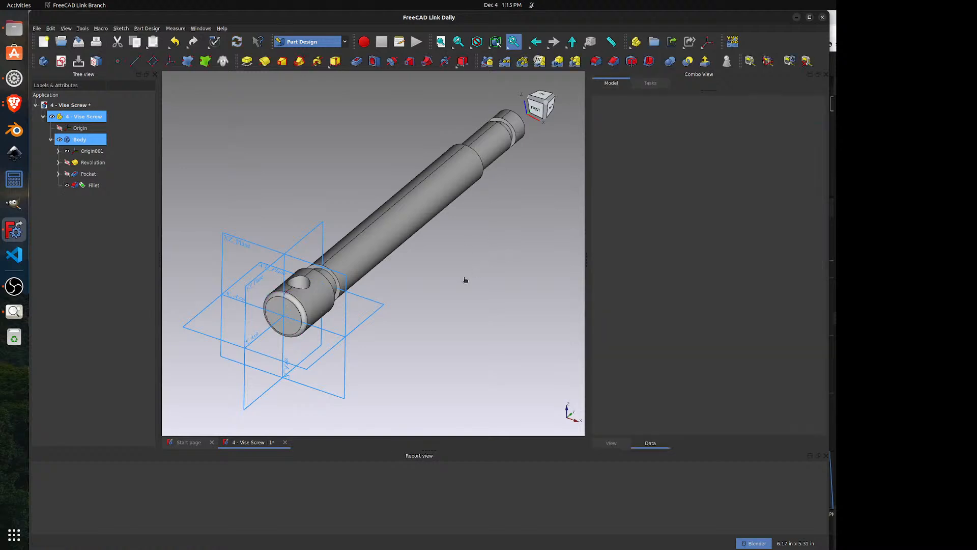
pyautogui.moveTo(491, 314)
pyautogui.mouseDown(button='middle')
pyautogui.moveTo(476, 295)
pyautogui.moveTo(481, 302)
pyautogui.mouseUp(button='middle')
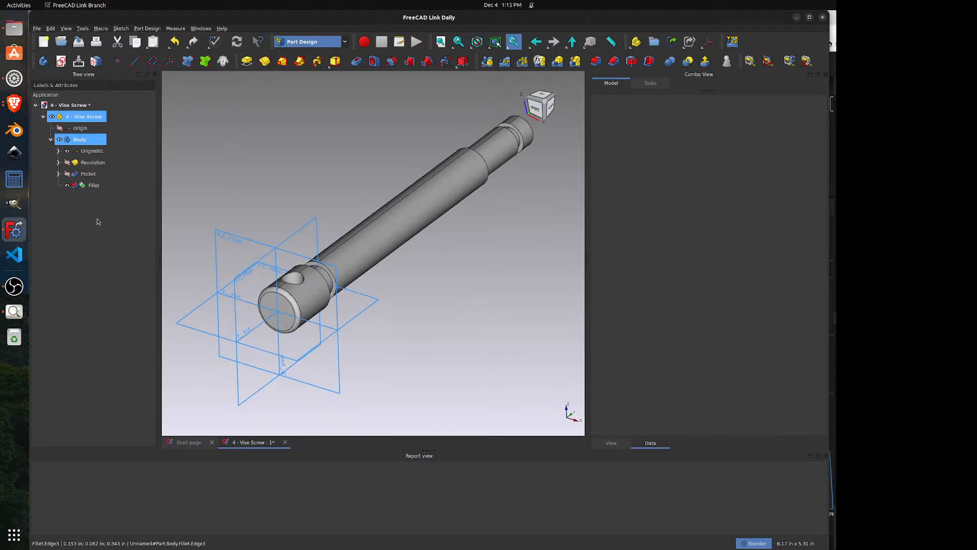
pyautogui.click(67, 151)
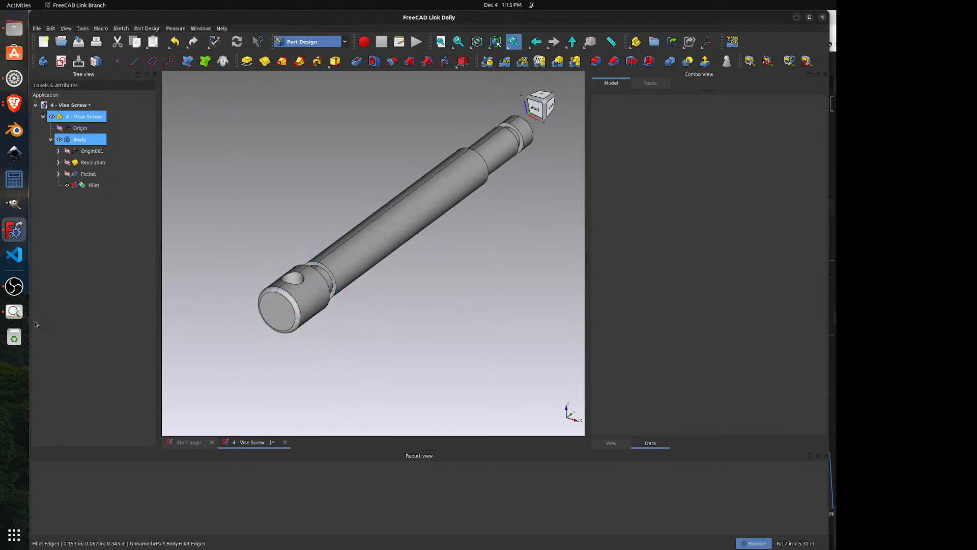
# - Compare the finished vise screw with its drawing and save the document
pyautogui.click(14, 311)
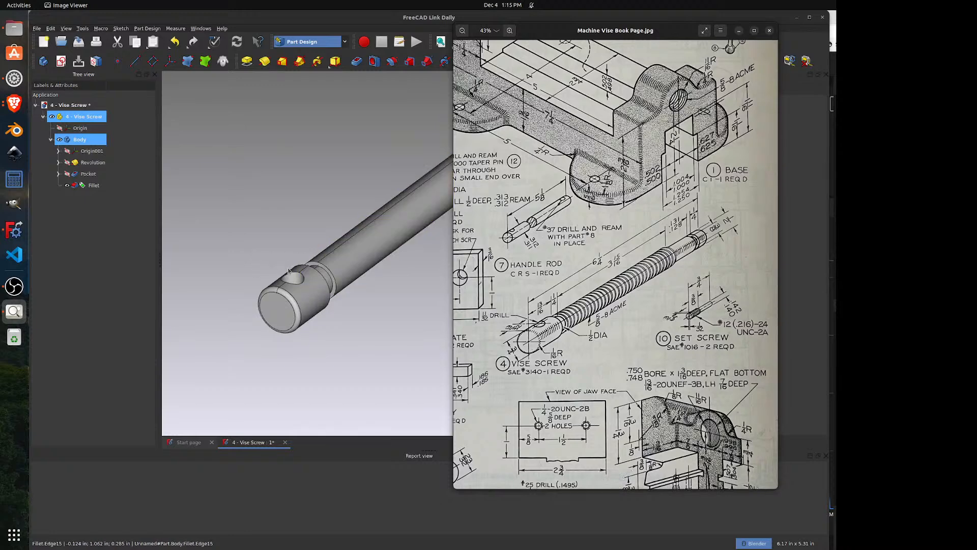
pyautogui.click(312, 241)
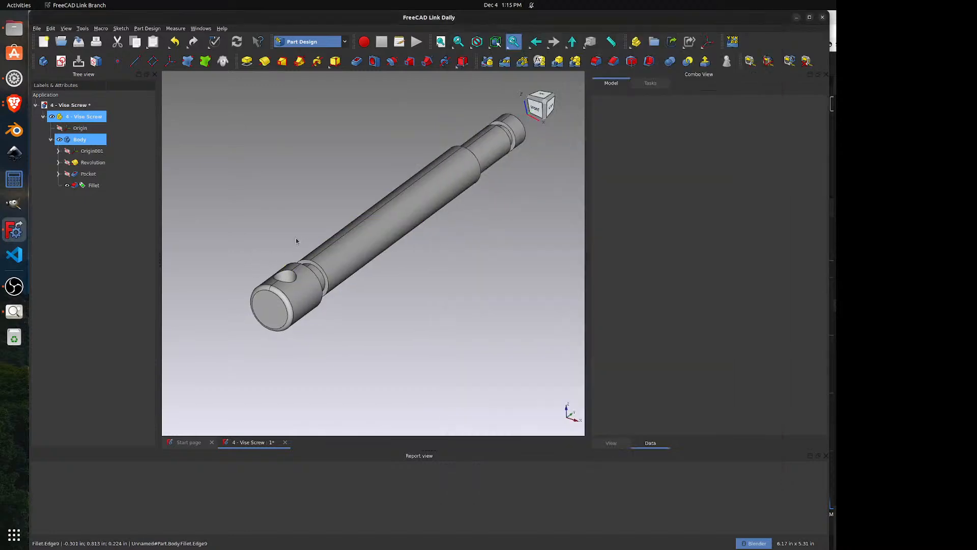
pyautogui.click(21, 315)
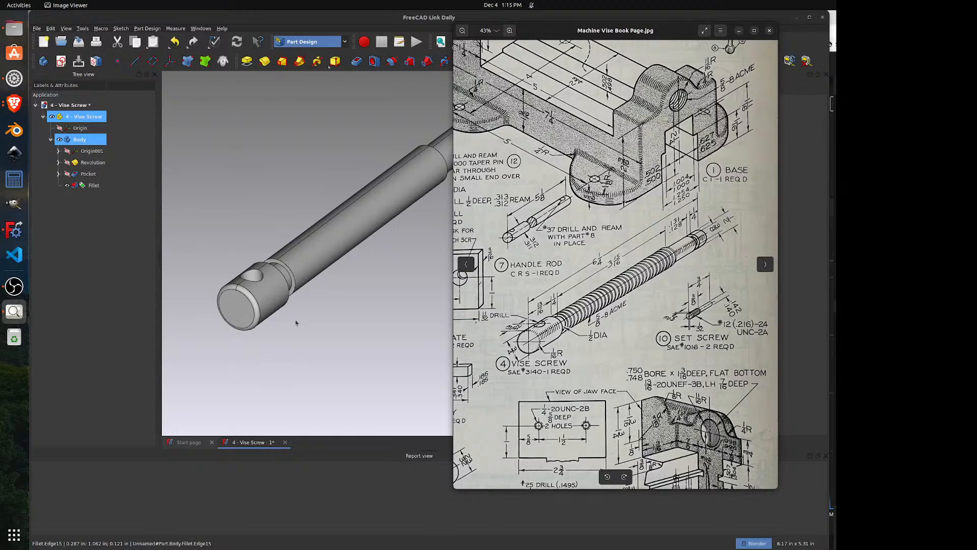
pyautogui.click(352, 307)
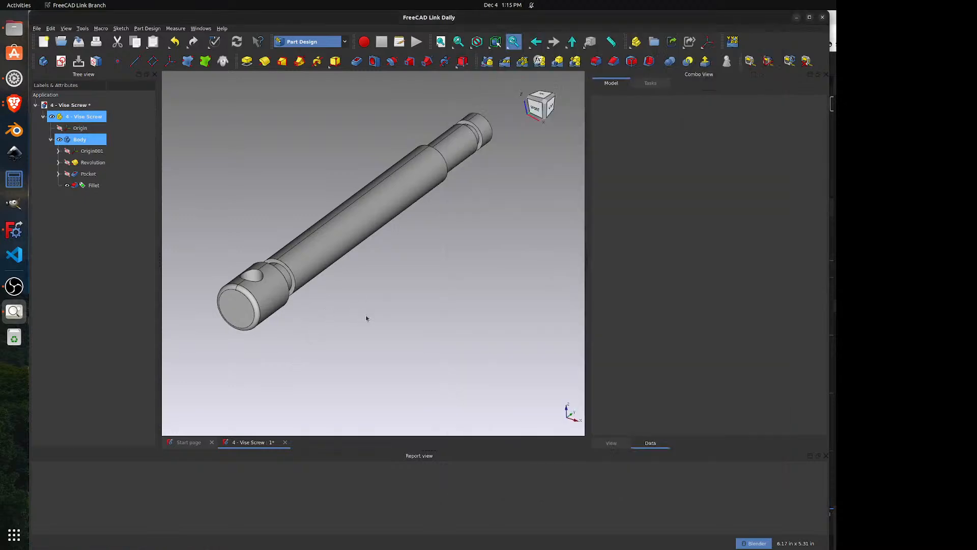
pyautogui.moveTo(355, 151); pyautogui.dragTo(367, 148, button='middle')
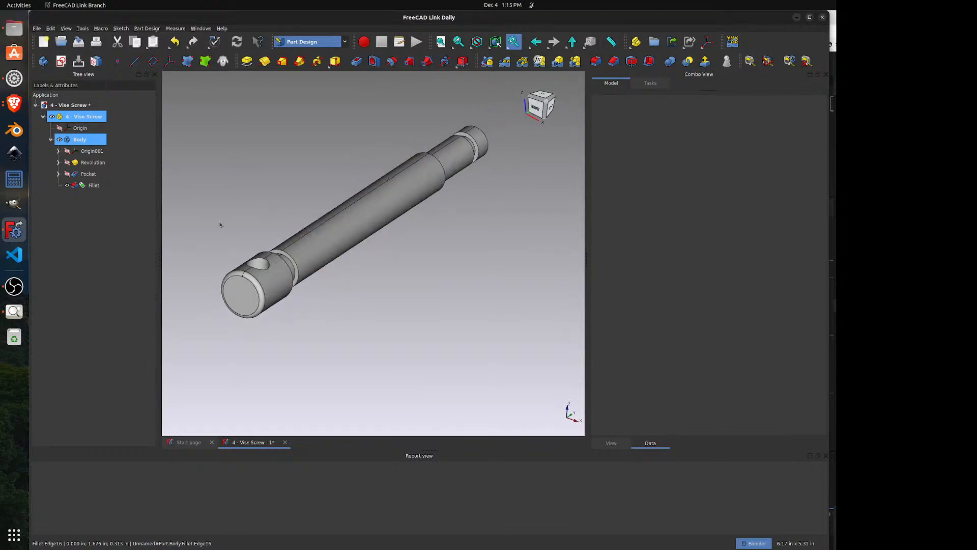
pyautogui.hotkey('ctrl', 's')
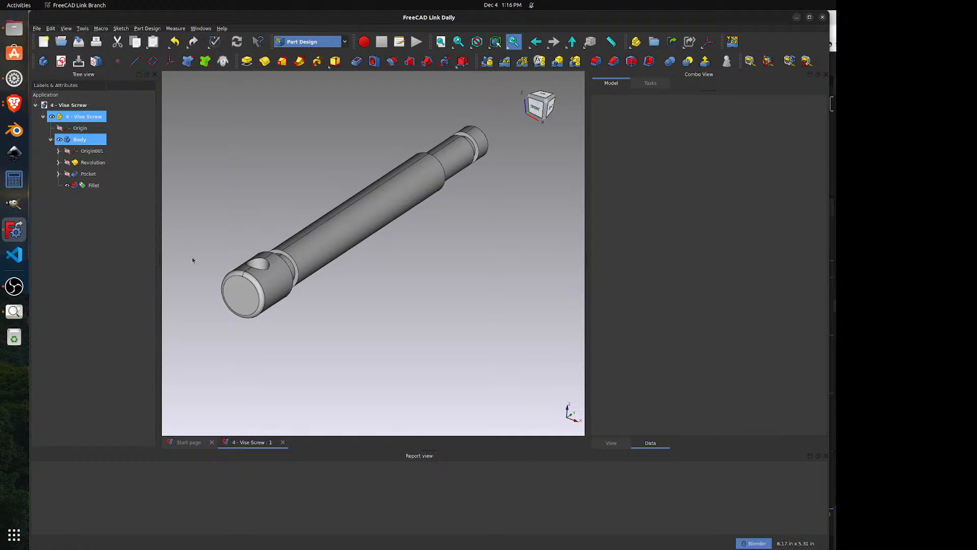
# - Examine the collar, part 5, in the drawing and replace the open vise screw document with a new empty one
pyautogui.click(14, 311)
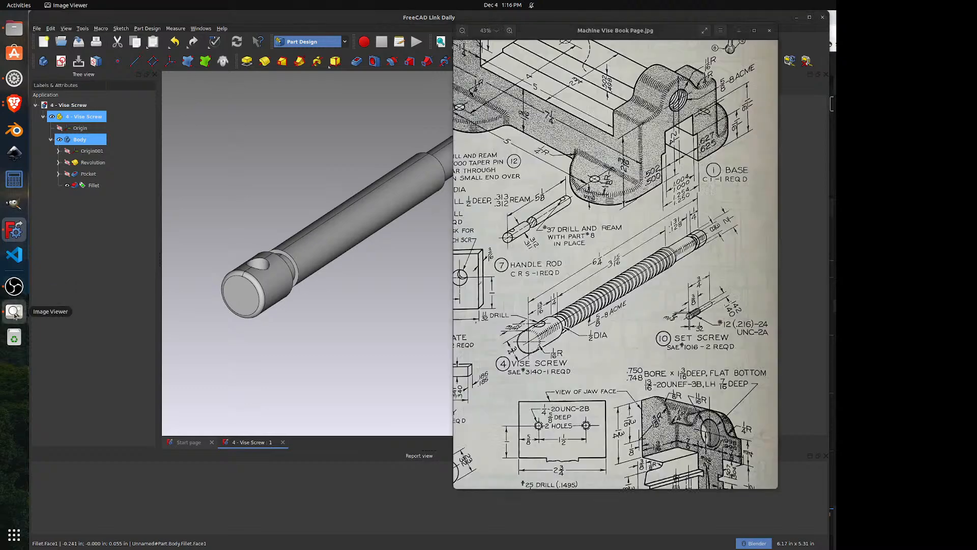
pyautogui.scroll(-3, 650, 283)
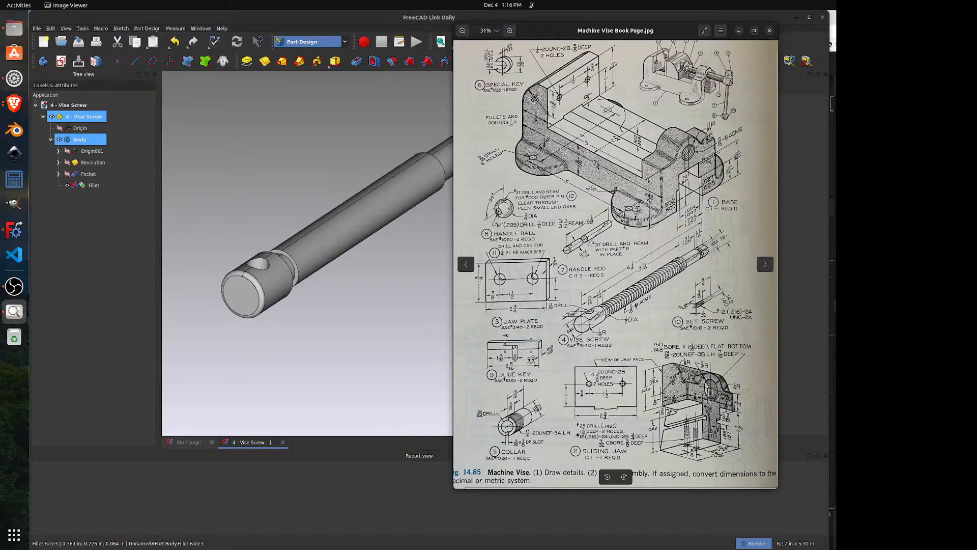
pyautogui.scroll(5, 503, 453)
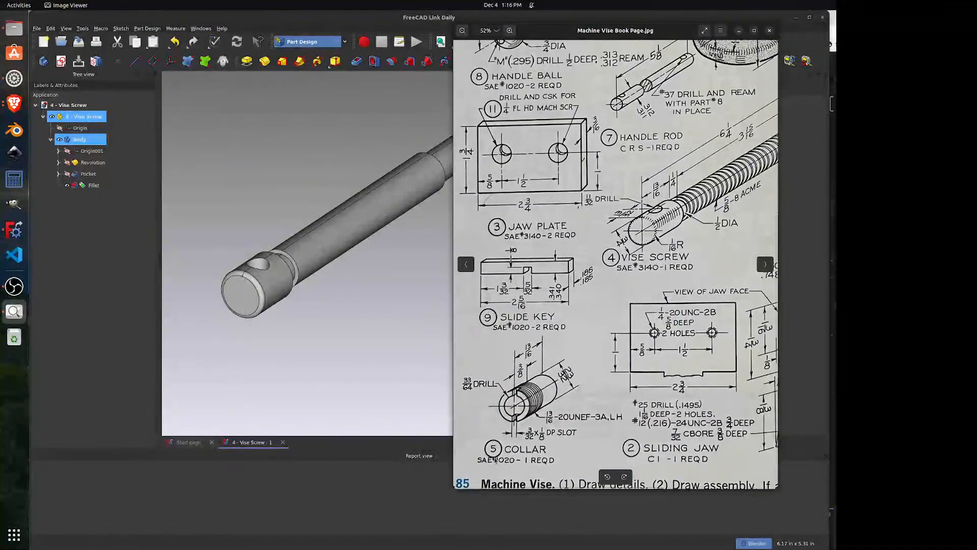
pyautogui.scroll(1, 494, 460)
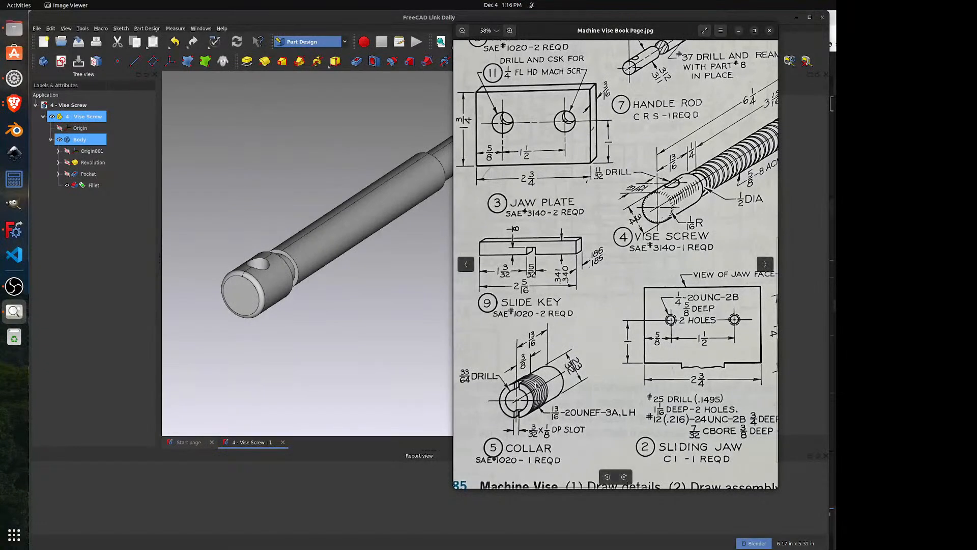
pyautogui.click(350, 304)
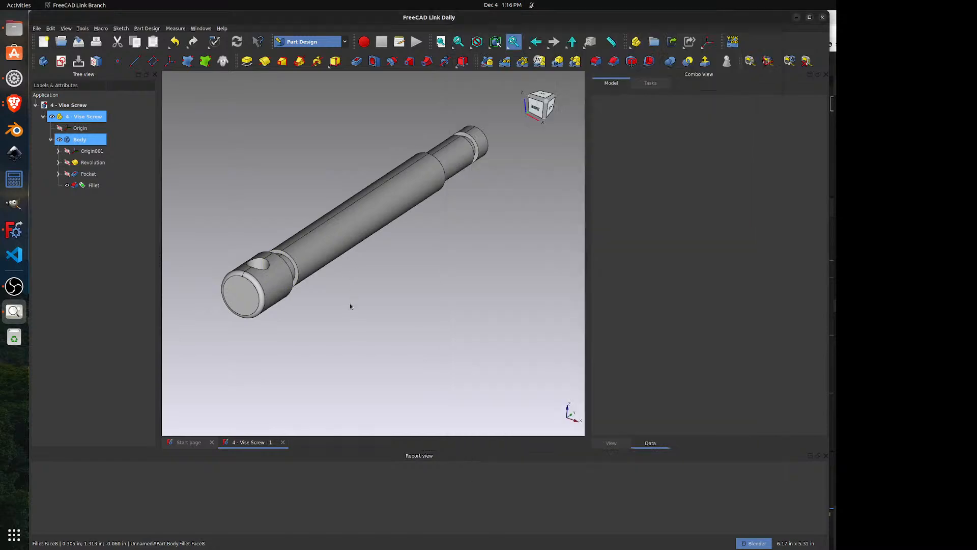
pyautogui.click(282, 442)
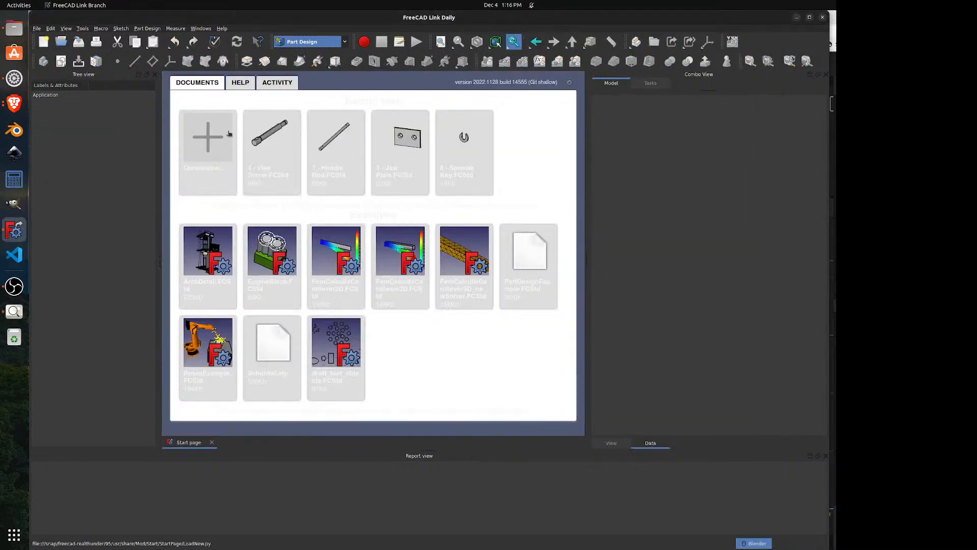
pyautogui.click(209, 148)
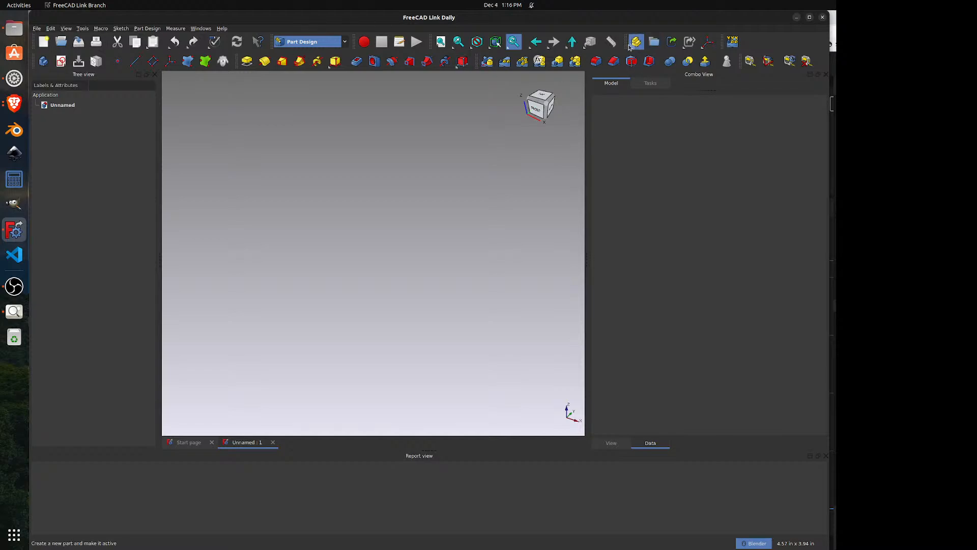
# - Check the collar drawing, create a part containing a body in the new document and name the part "5 - Collar"
pyautogui.click(15, 311)
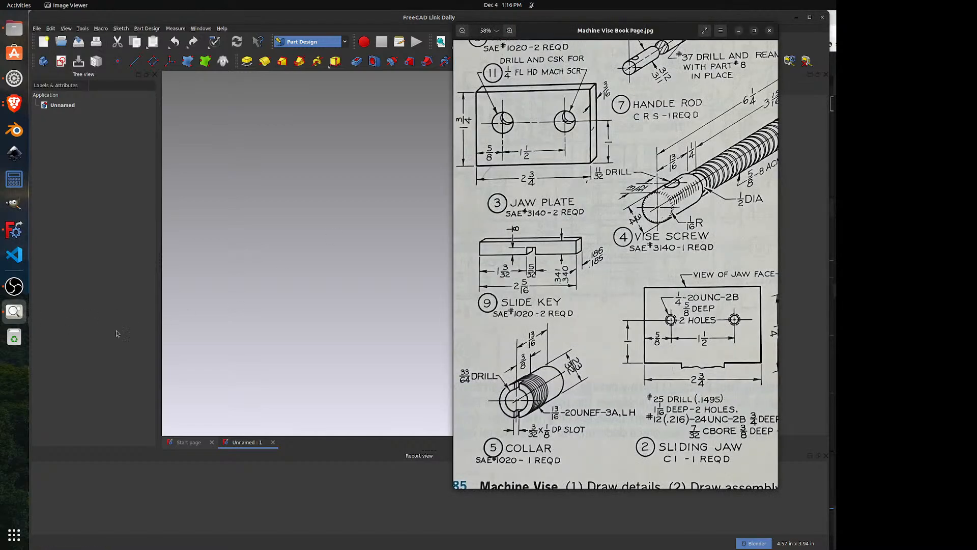
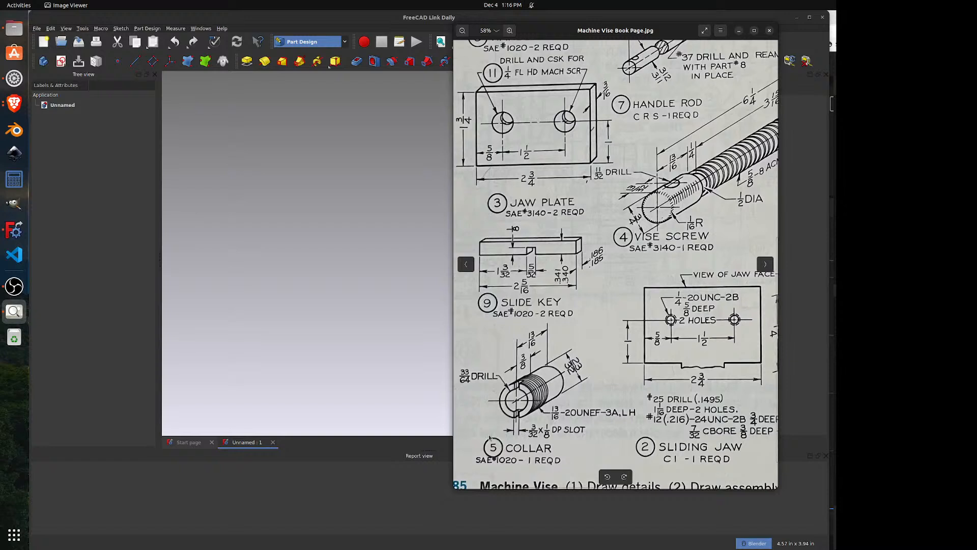
pyautogui.click(286, 260)
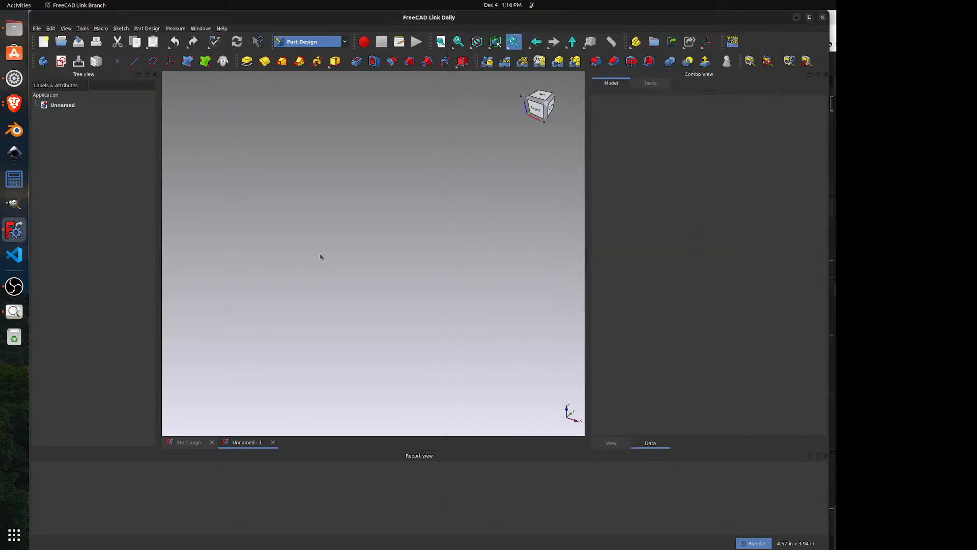
pyautogui.click(636, 42)
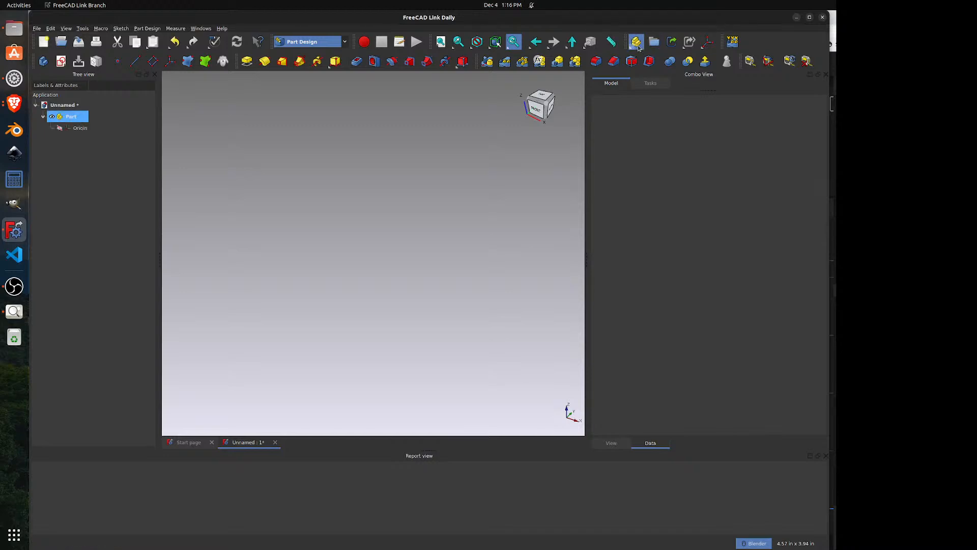
pyautogui.click(43, 61)
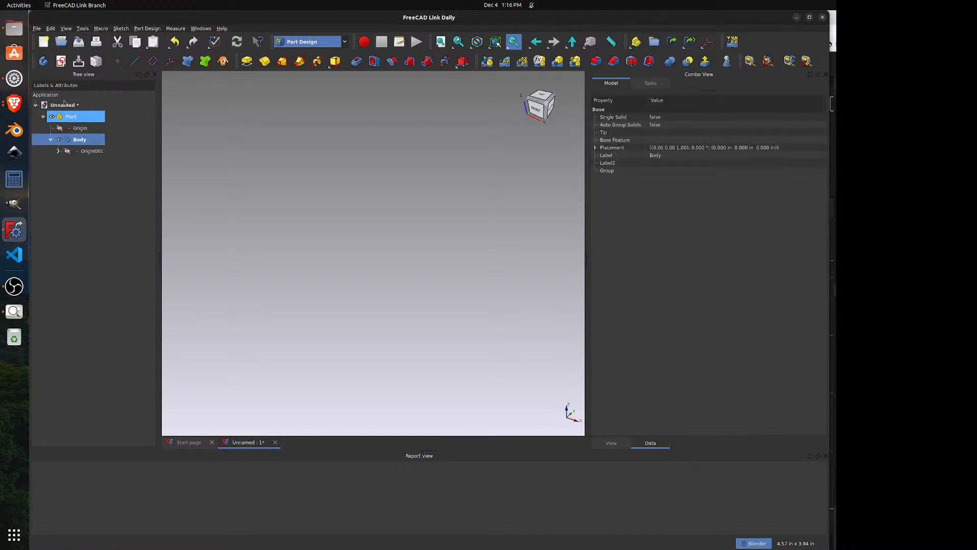
pyautogui.click(63, 119)
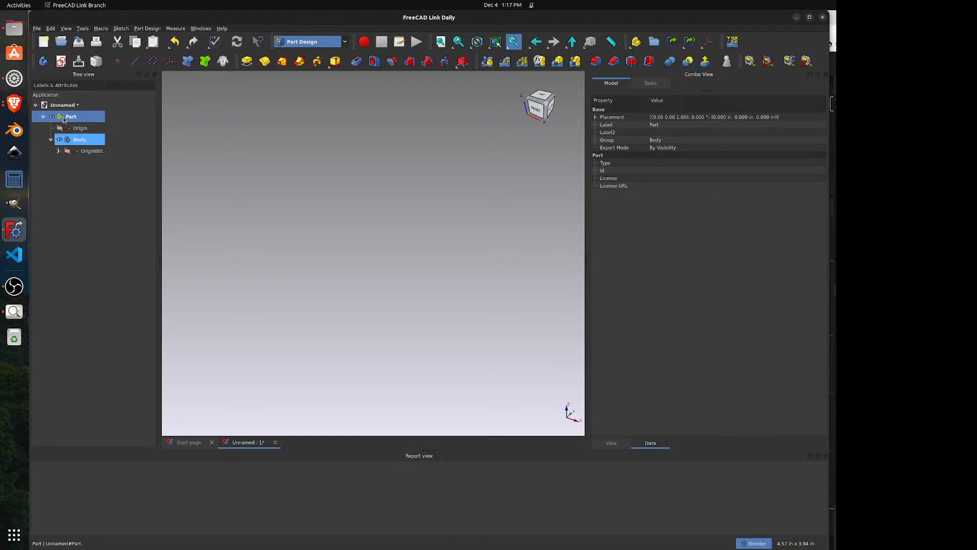
pyautogui.click(64, 119)
pyautogui.write('5 - Coll')
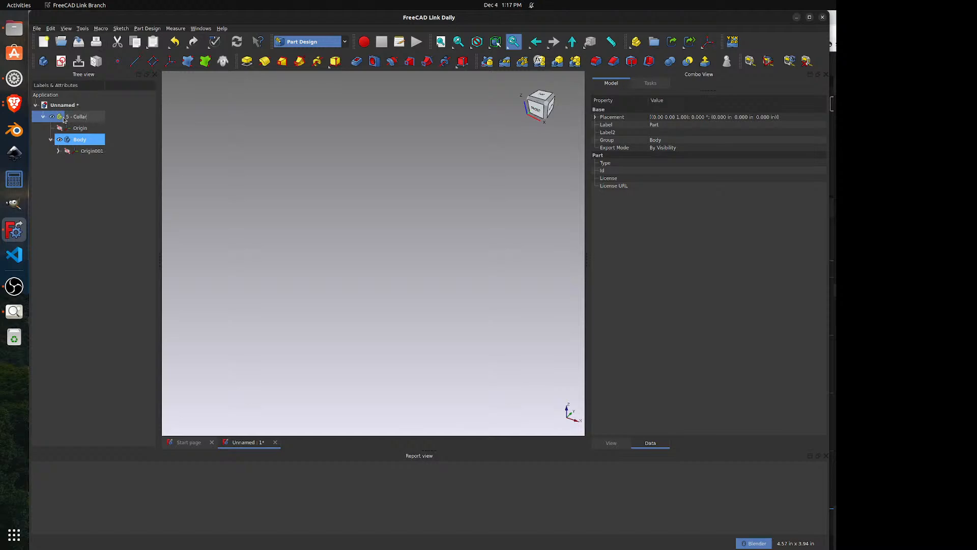
pyautogui.press('Return')
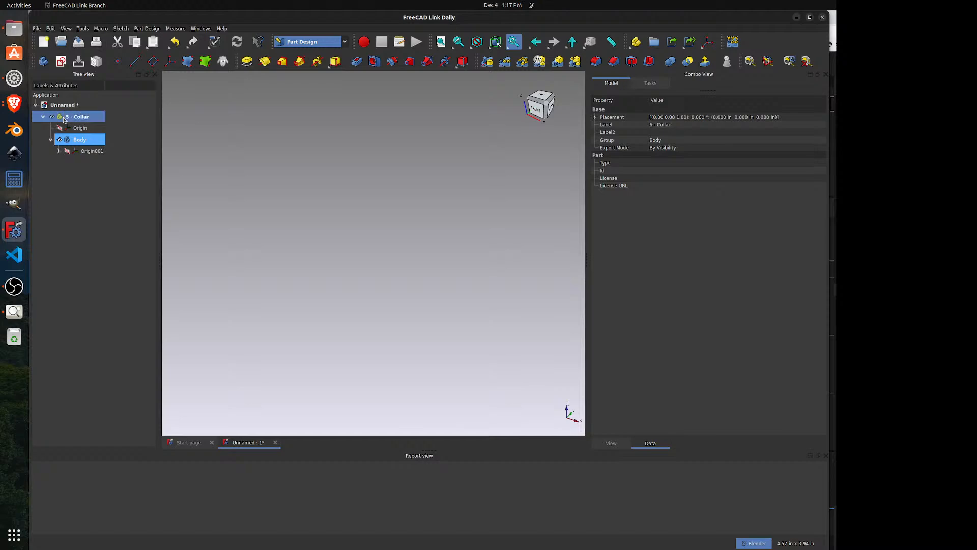
# - Recheck the collar in the drawing and save the document as "5 - Collar" in the Machine Vise folder
pyautogui.click(15, 309)
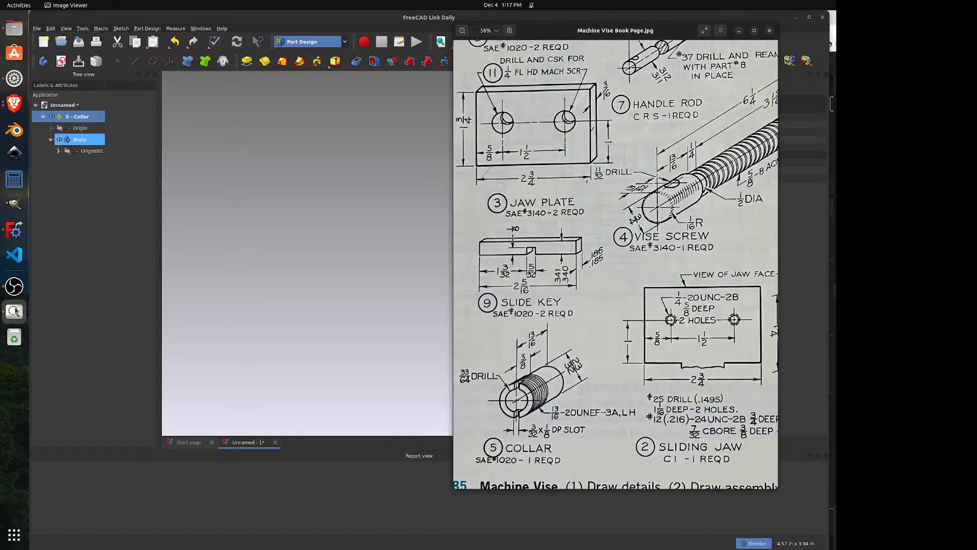
pyautogui.click(210, 158)
pyautogui.click(80, 43)
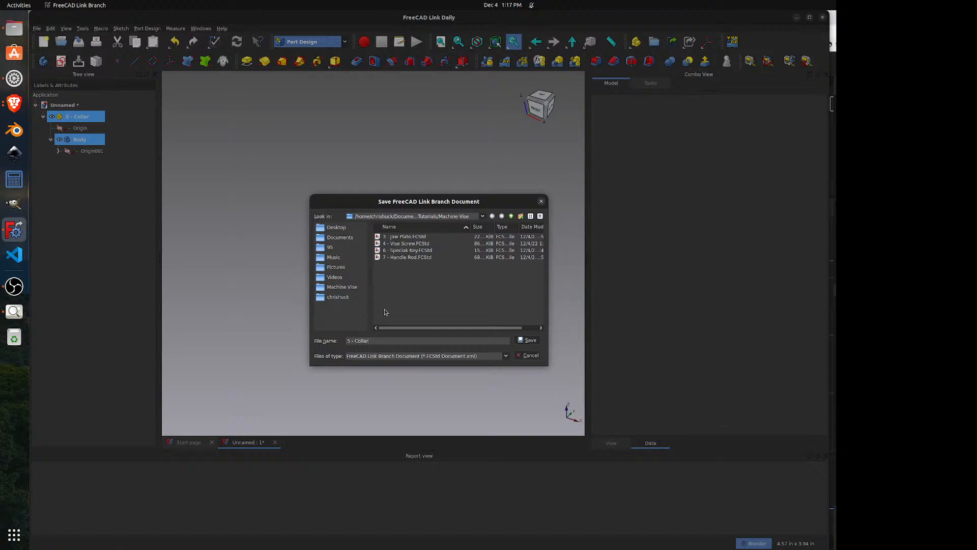
pyautogui.press('Return')
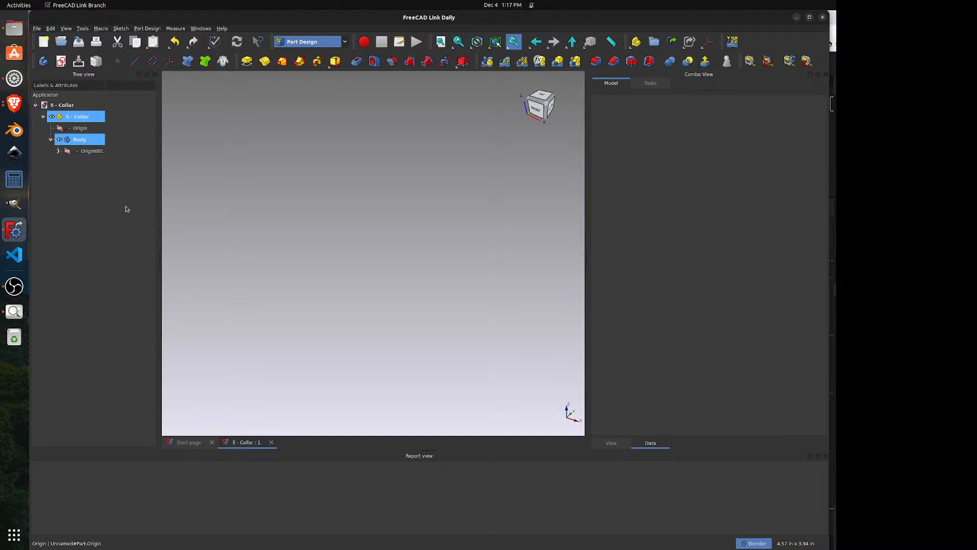
# - Recheck the collar in the drawing, then show the body's origin planes and start a sketch on the XZ plane
pyautogui.click(15, 312)
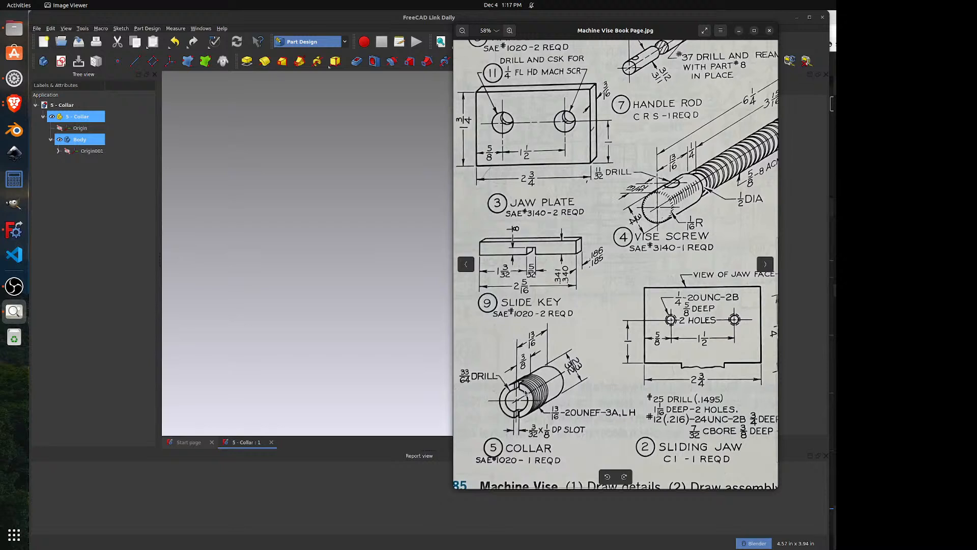
pyautogui.click(318, 271)
pyautogui.click(67, 150)
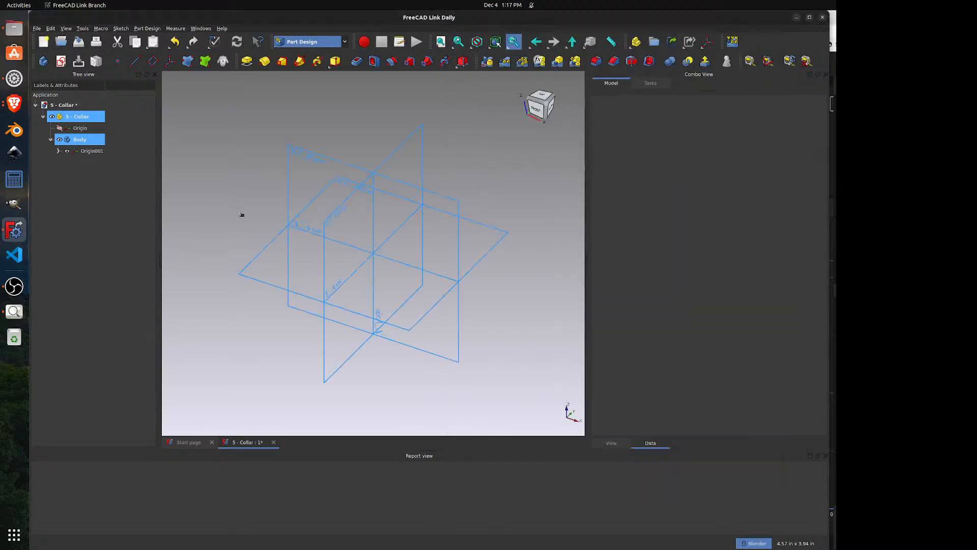
pyautogui.click(323, 160)
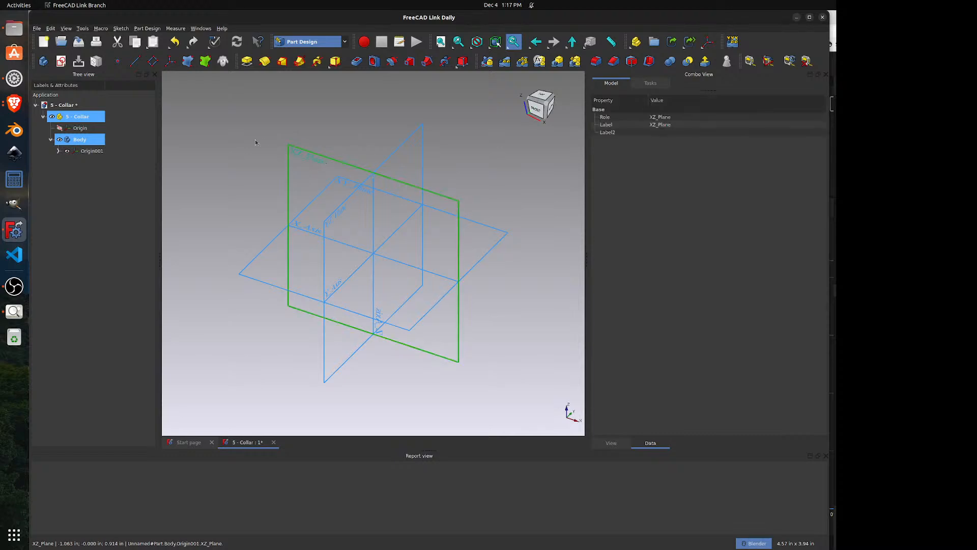
pyautogui.click(60, 61)
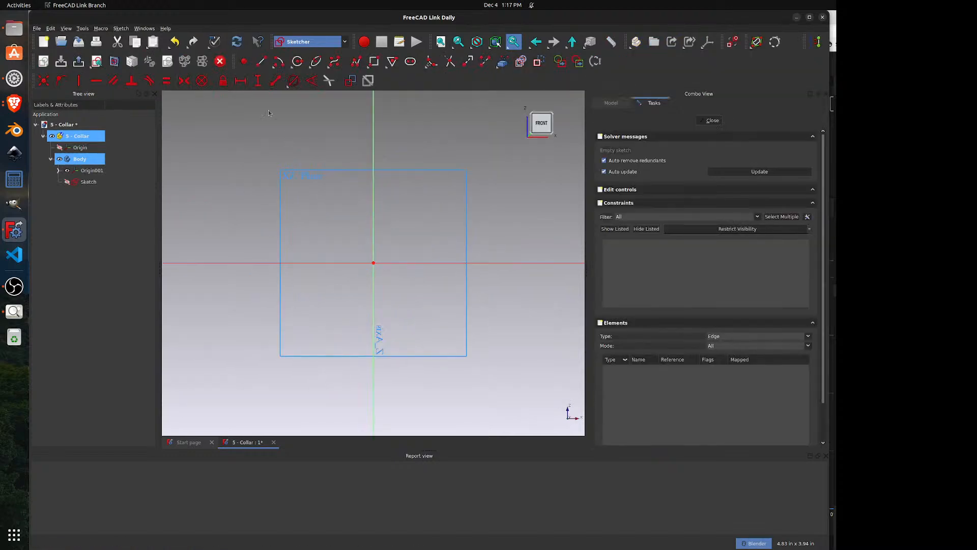
# - Sketch two concentric circles centred on the origin, about 0.96 in and 0.45 in in diameter
pyautogui.click(298, 61)
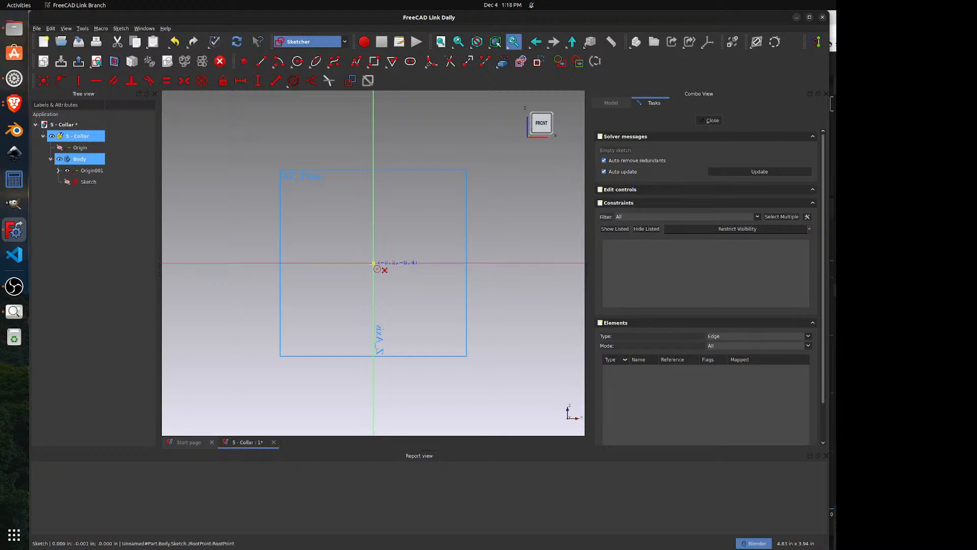
pyautogui.click(374, 263)
pyautogui.click(415, 254)
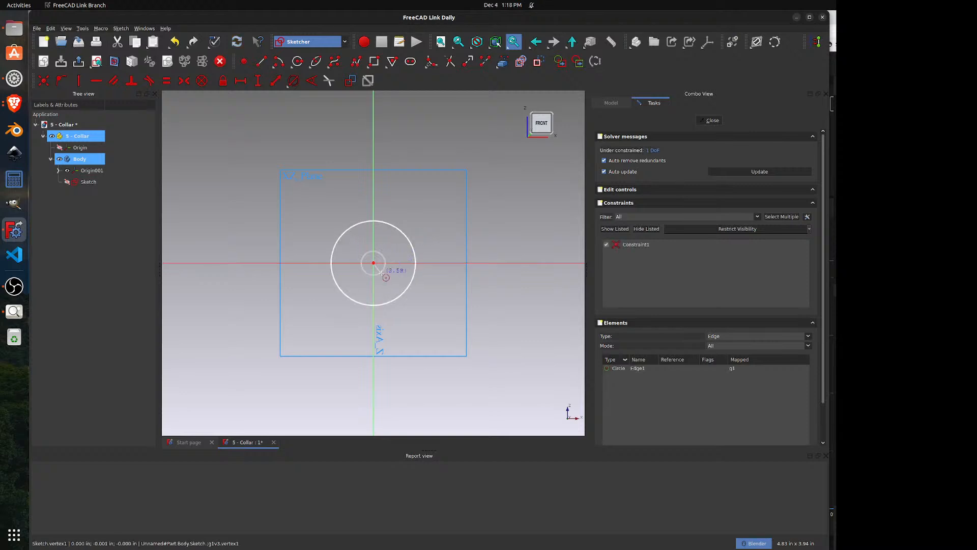
pyautogui.click(388, 277)
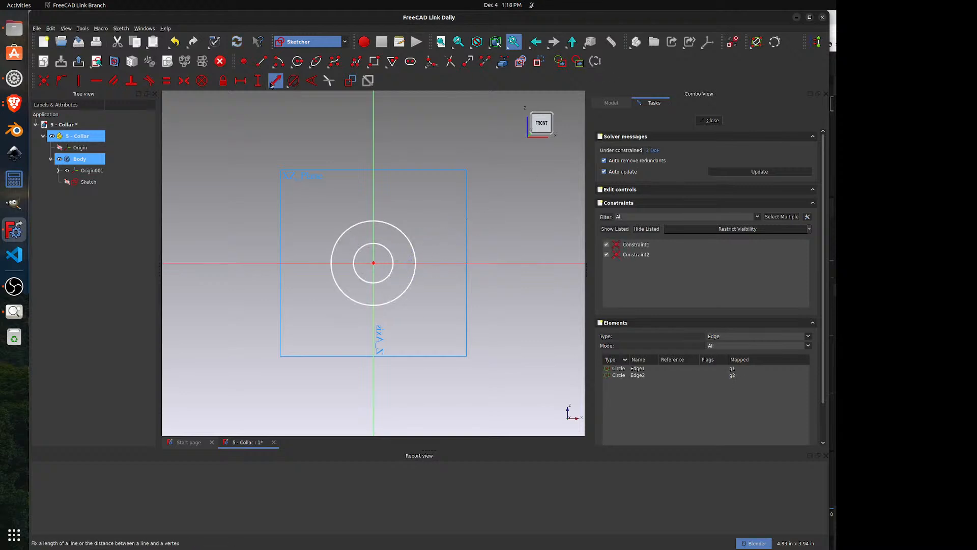
# - Add diameter constraints to the outer and inner circles and place their dimension labels apart outside the circles
pyautogui.click(292, 81)
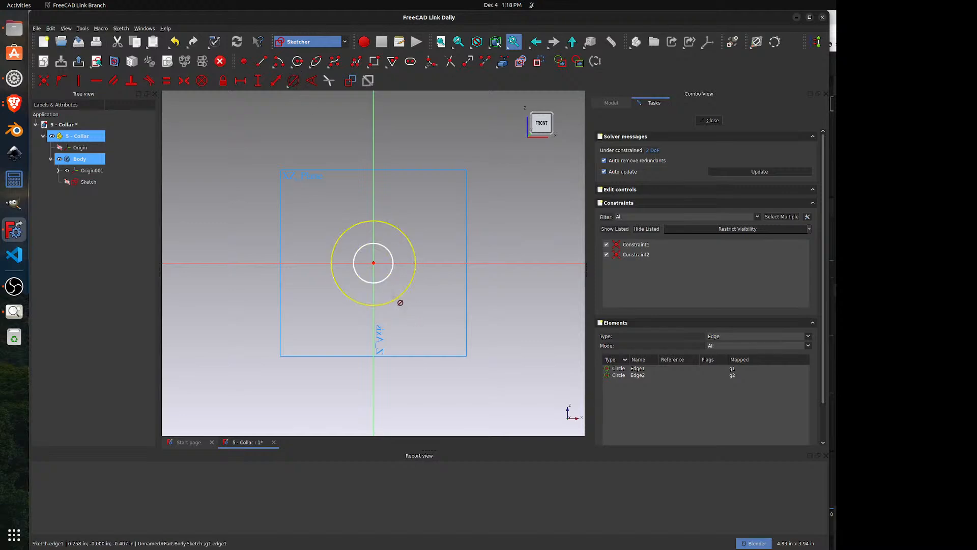
pyautogui.click(401, 303)
pyautogui.click(461, 303)
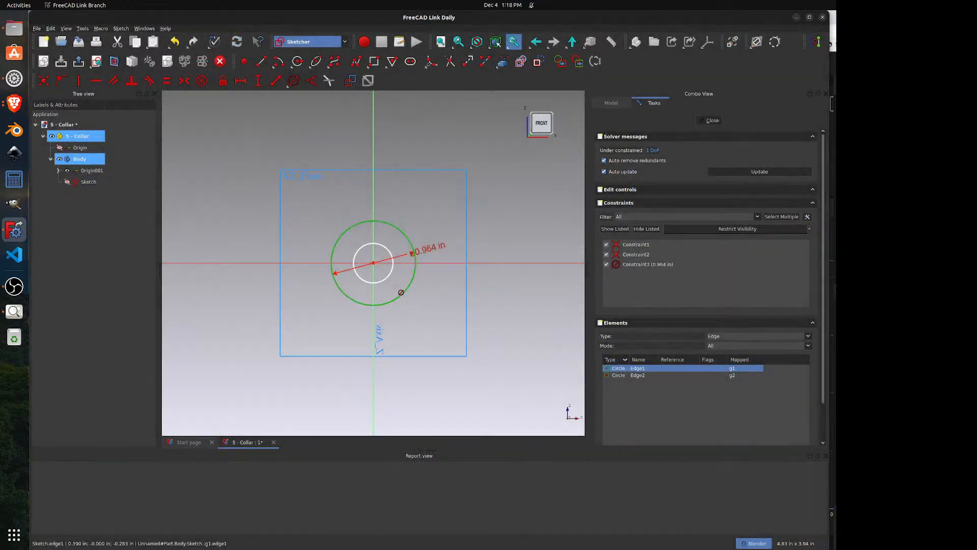
pyautogui.click(387, 278)
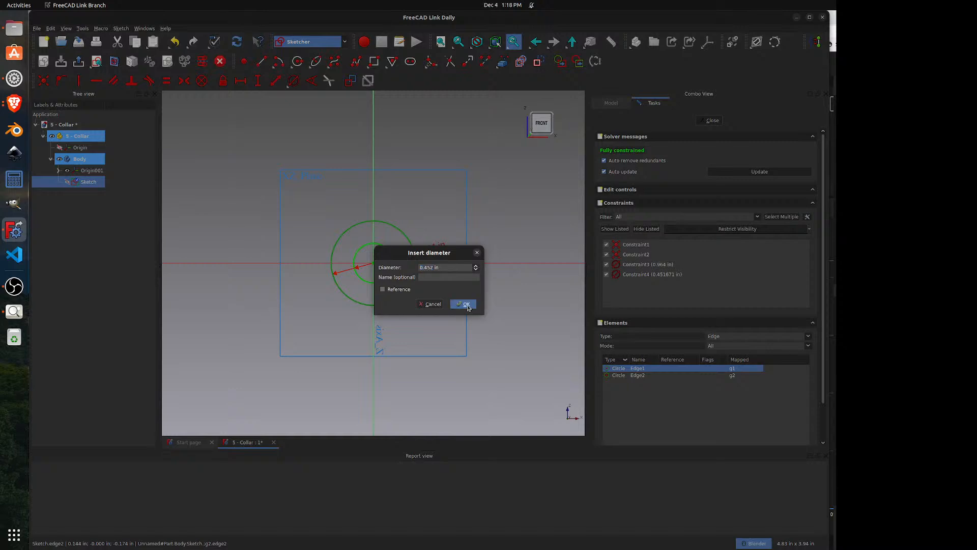
pyautogui.click(465, 305)
pyautogui.moveTo(441, 247); pyautogui.dragTo(429, 198)
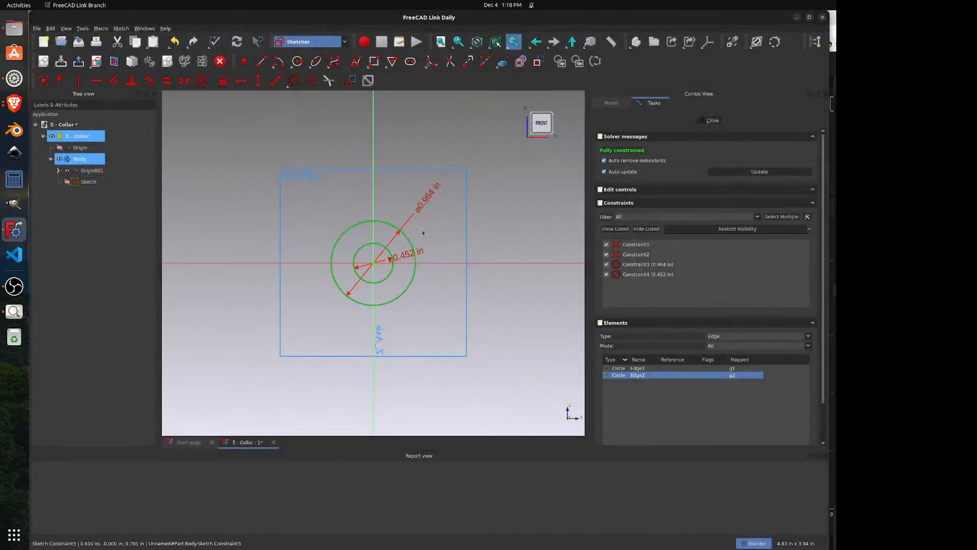
pyautogui.moveTo(418, 255); pyautogui.dragTo(436, 307)
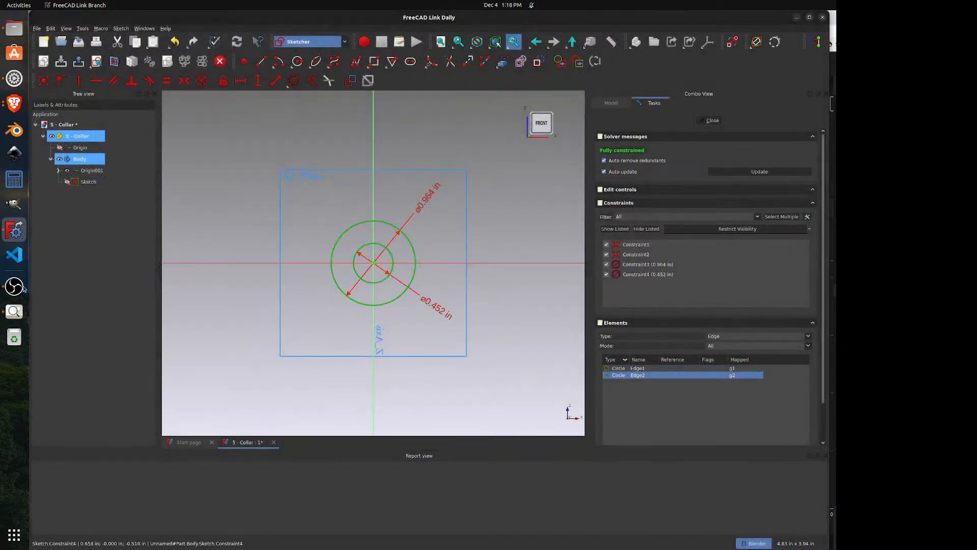
# - Check the collar's dimensions in the drawing and set the outer circle's diameter to 23/32 in
pyautogui.click(14, 311)
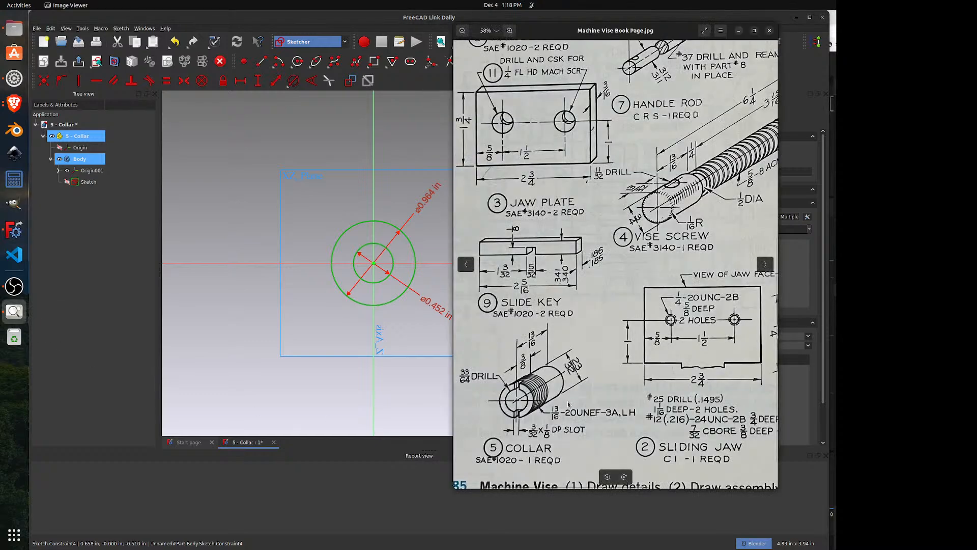
pyautogui.click(257, 325)
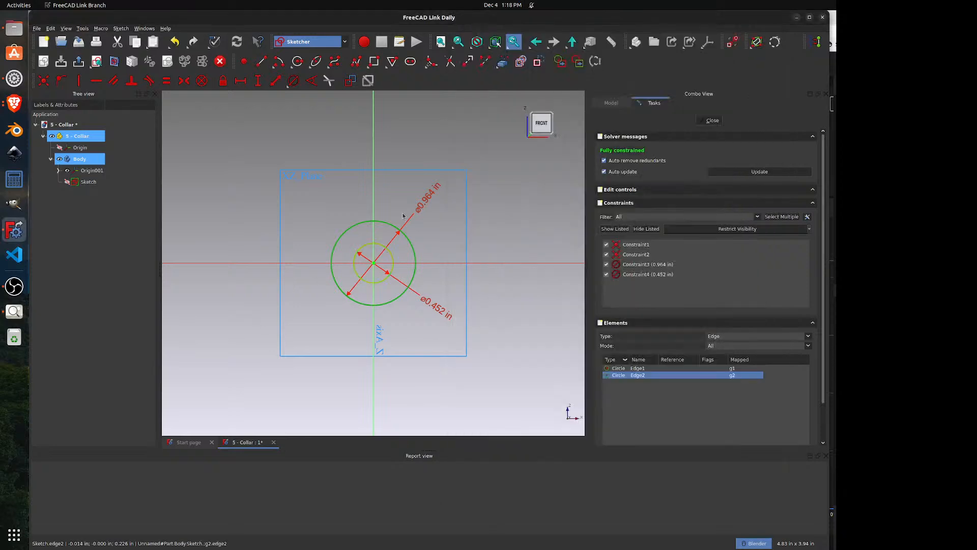
pyautogui.doubleClick(433, 198)
pyautogui.write('23')
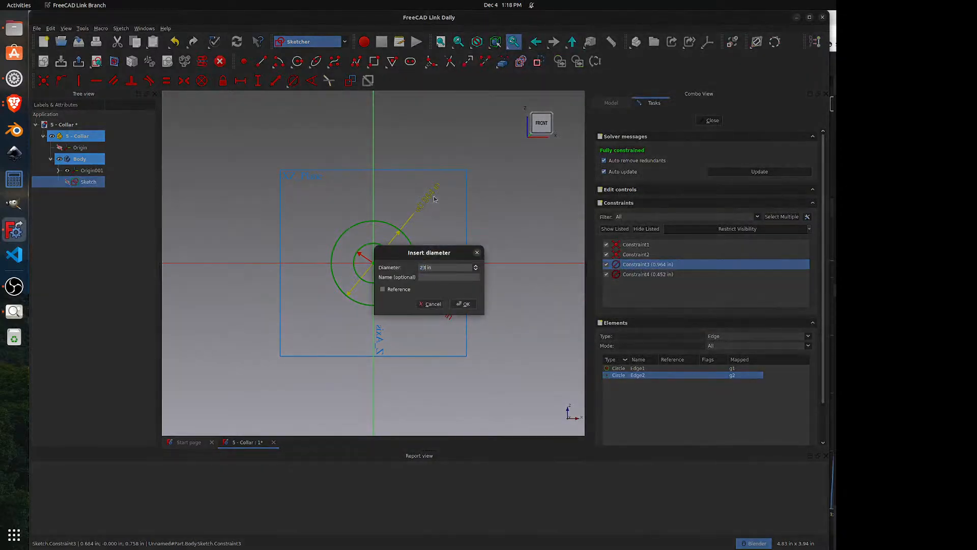
pyautogui.write('/32')
pyautogui.press('Return')
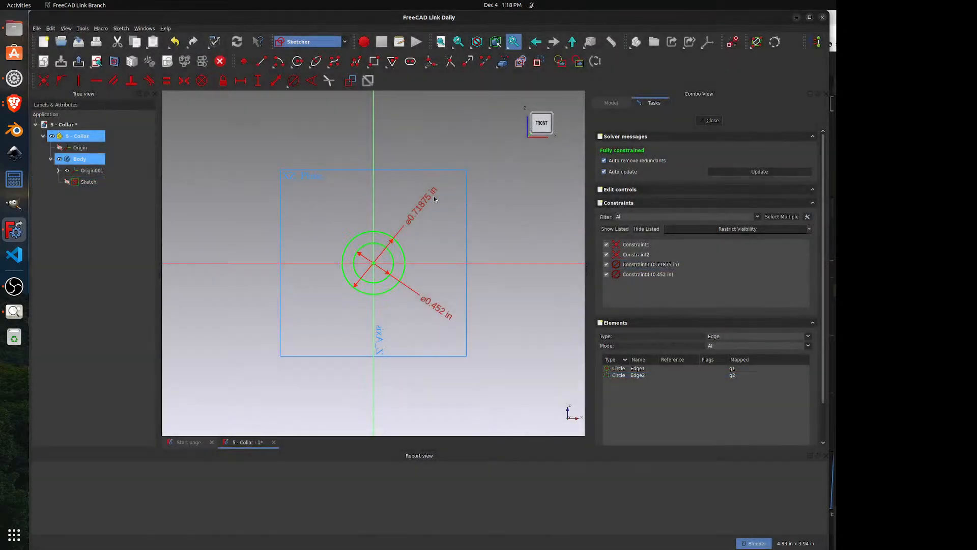
# - Set the inner circle's diameter to 33/64 in, tidy the outer diameter label and close the sketch
pyautogui.doubleClick(436, 308)
pyautogui.write('33/64 in')
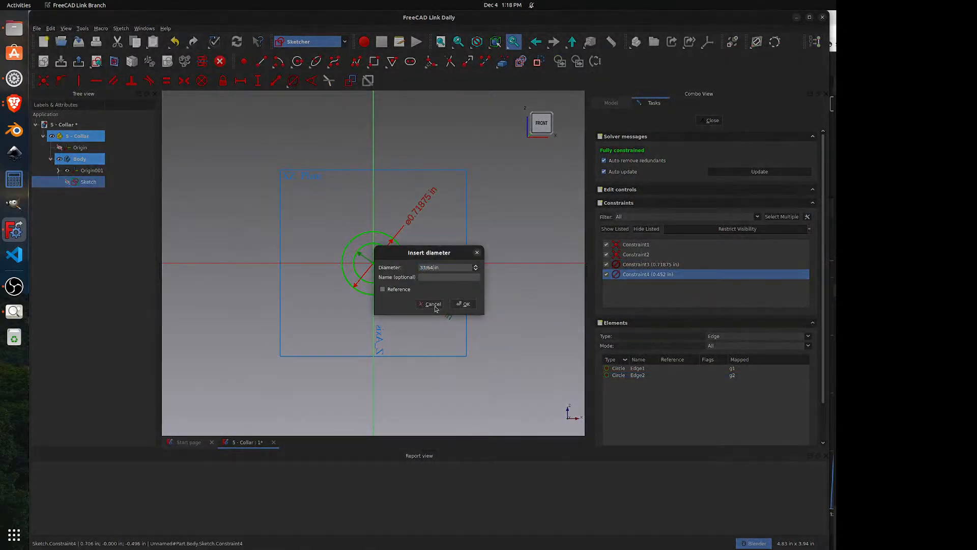
pyautogui.press('Return')
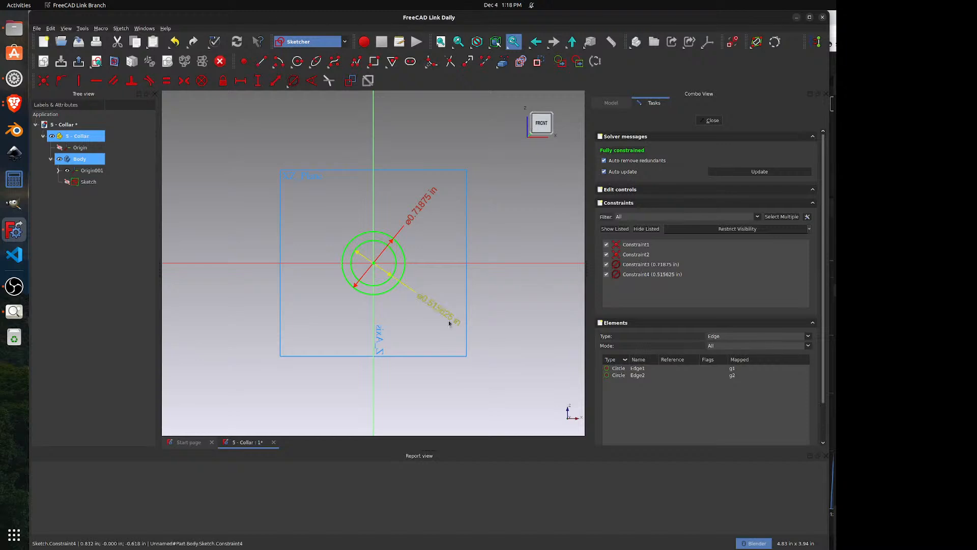
pyautogui.rightClick(499, 305)
pyautogui.click(483, 311)
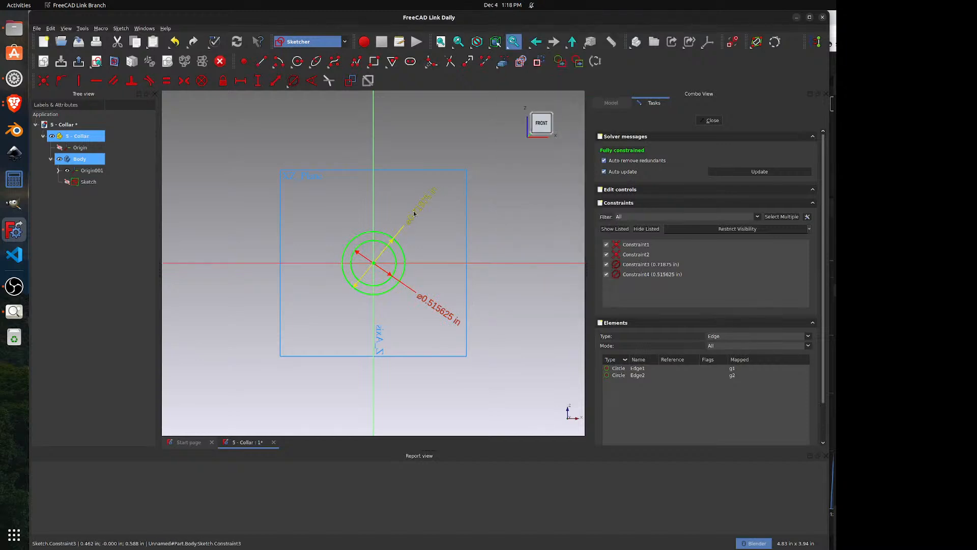
pyautogui.moveTo(415, 212); pyautogui.dragTo(423, 215)
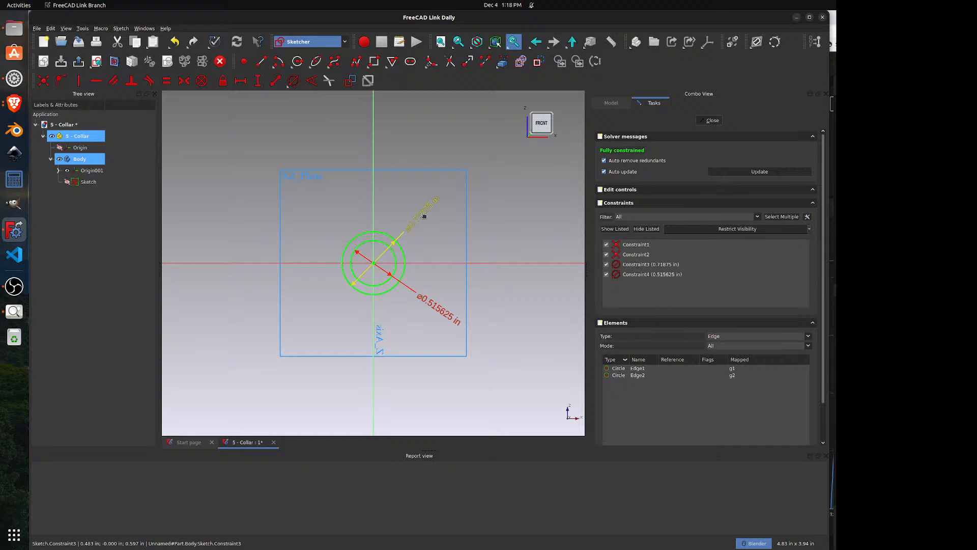
pyautogui.click(711, 121)
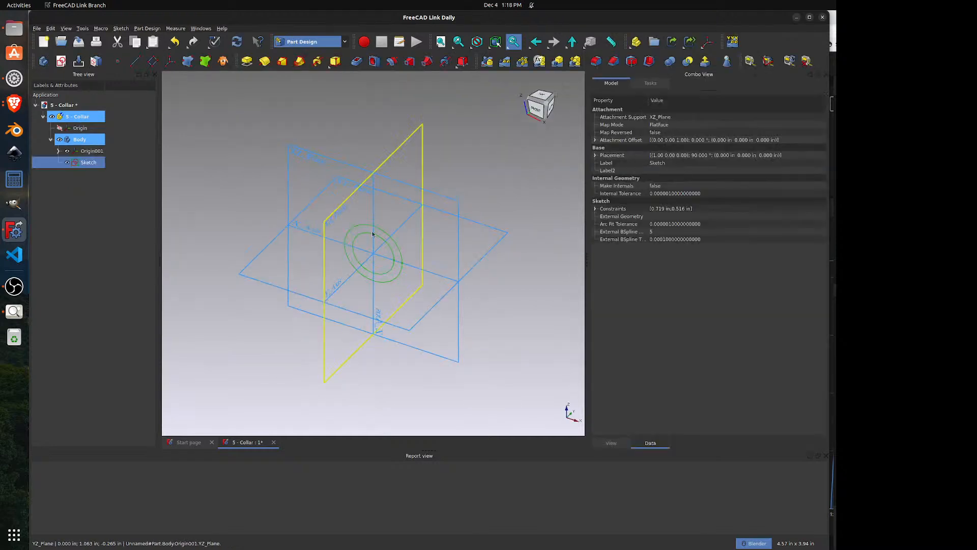
# - Pad the ring sketch in the reversed direction to the collar's 13/16 in length given in the drawing
pyautogui.click(247, 62)
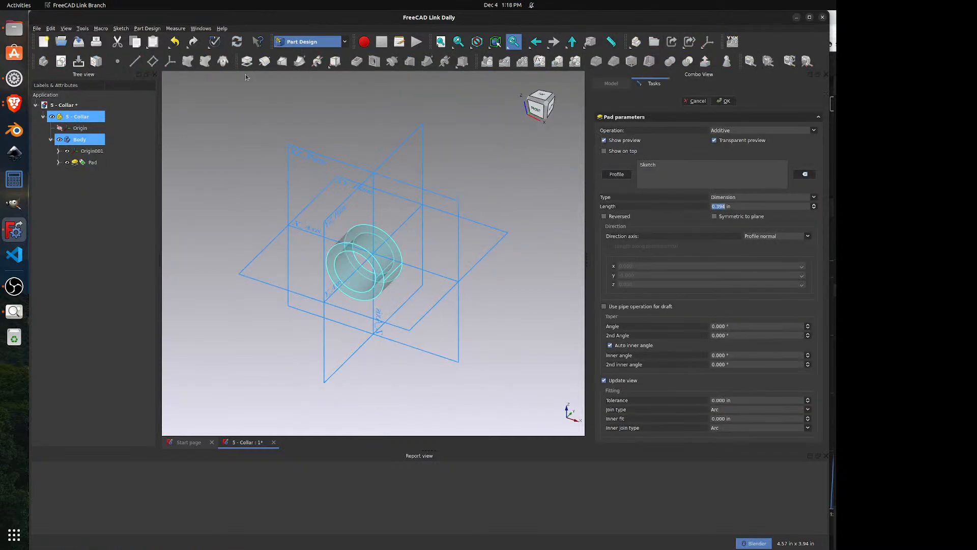
pyautogui.click(627, 217)
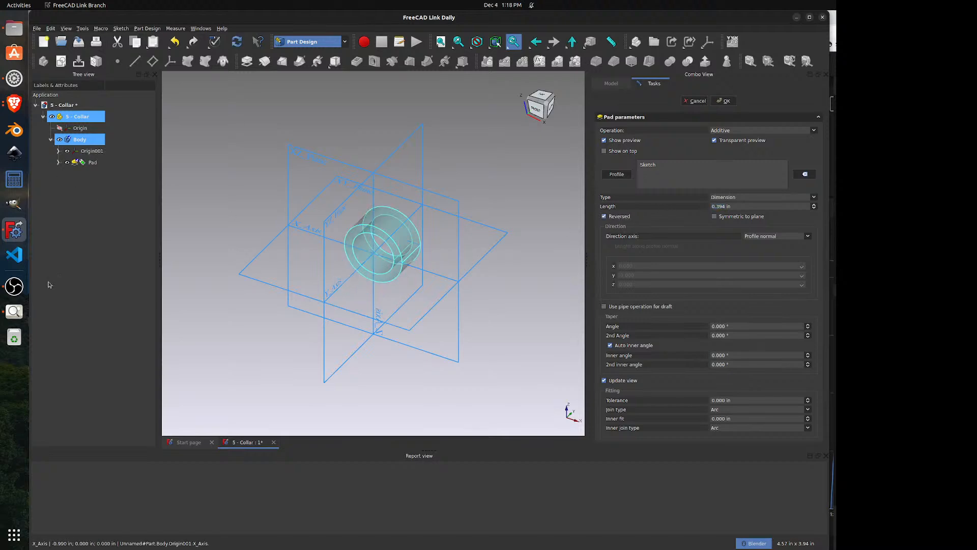
pyautogui.click(14, 311)
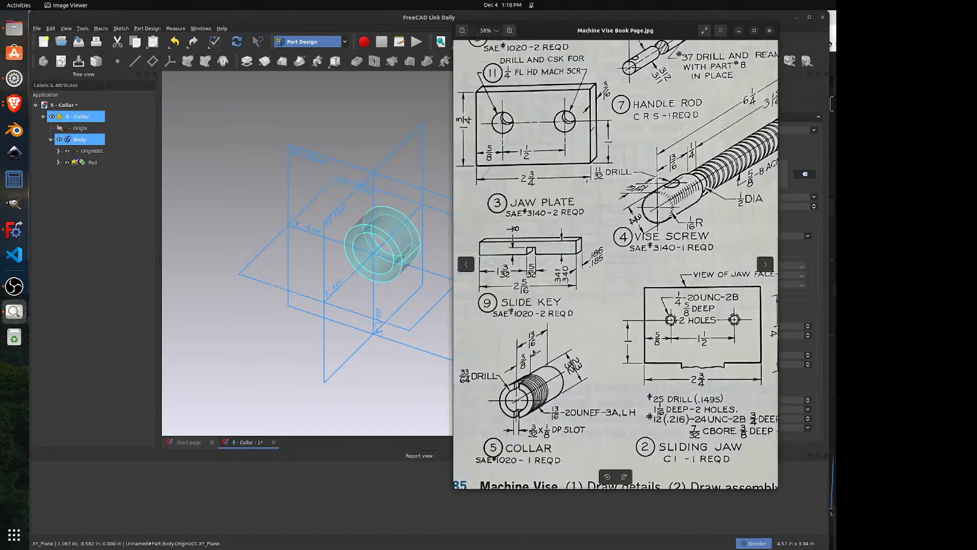
pyautogui.click(269, 321)
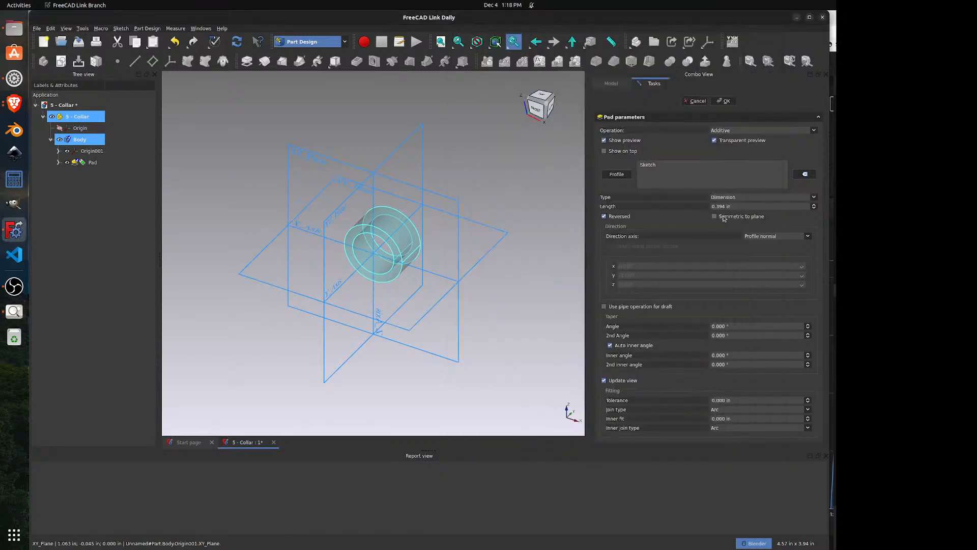
pyautogui.moveTo(732, 207); pyautogui.dragTo(701, 194)
pyautogui.click(723, 101)
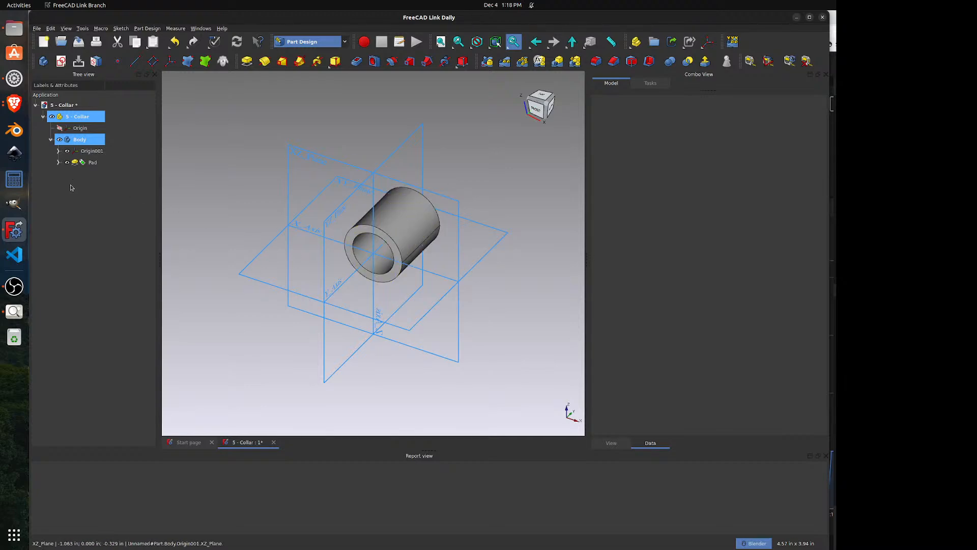
# - Check the collar's slot in the drawing and start a new sketch on the body's XY plane
pyautogui.click(15, 311)
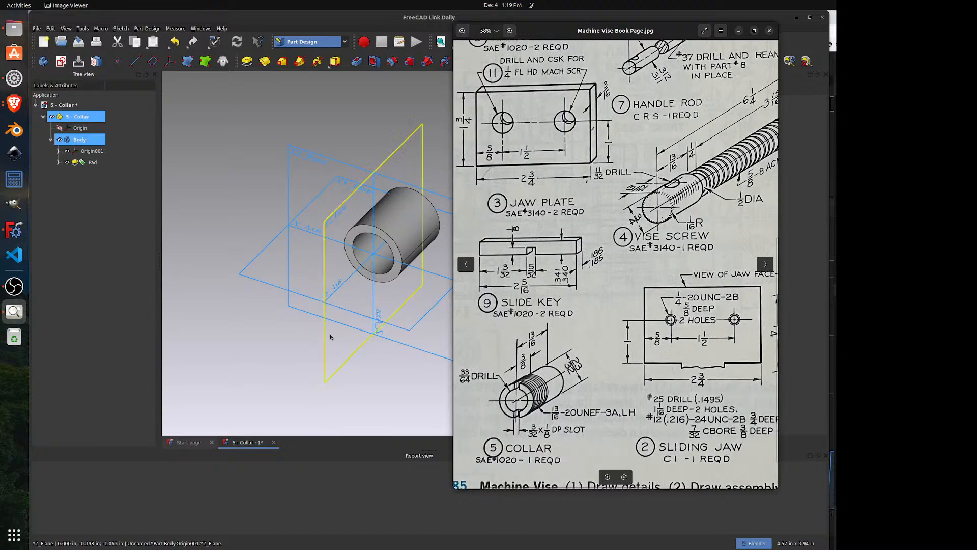
pyautogui.click(208, 210)
pyautogui.click(273, 245)
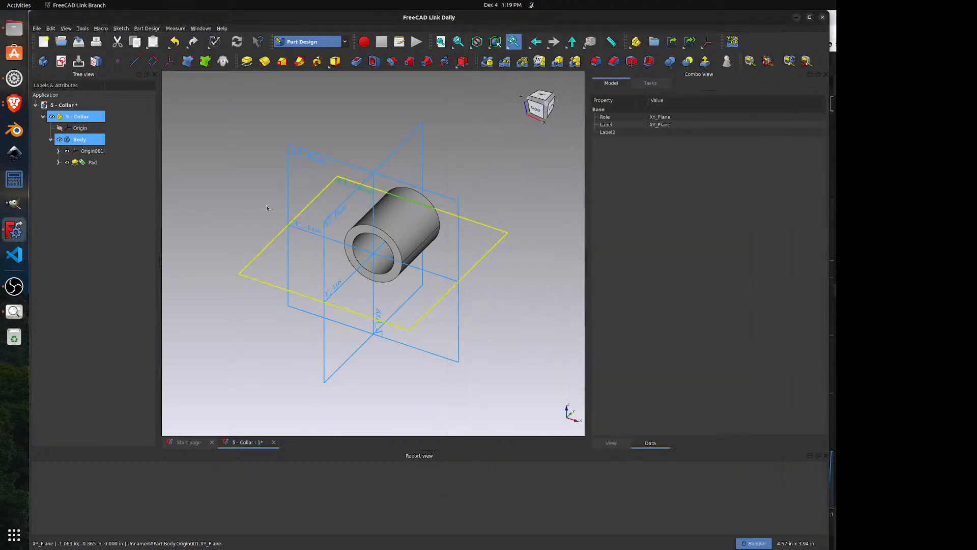
pyautogui.click(61, 61)
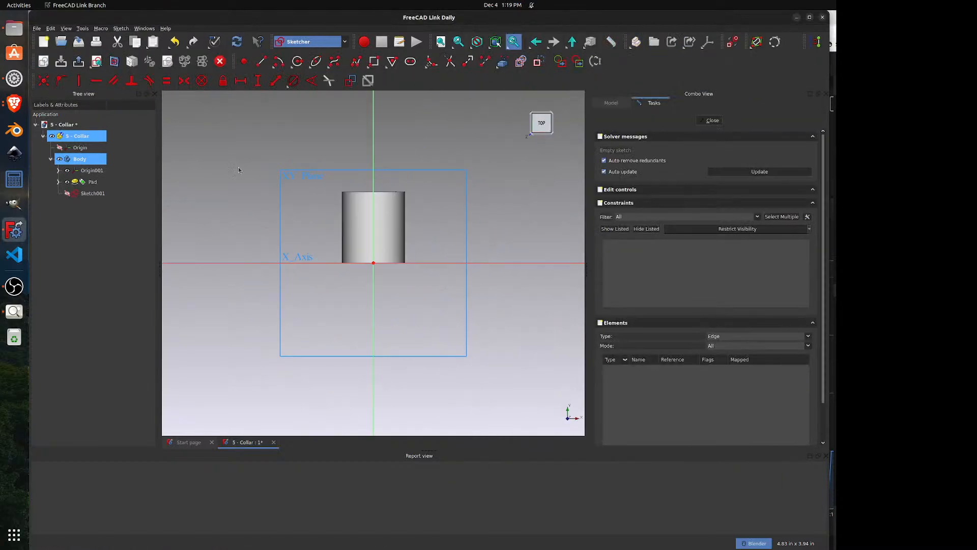
# - Sketch a small rectangle across the vertical axis, just inside the collar's end at the origin
pyautogui.click(355, 60)
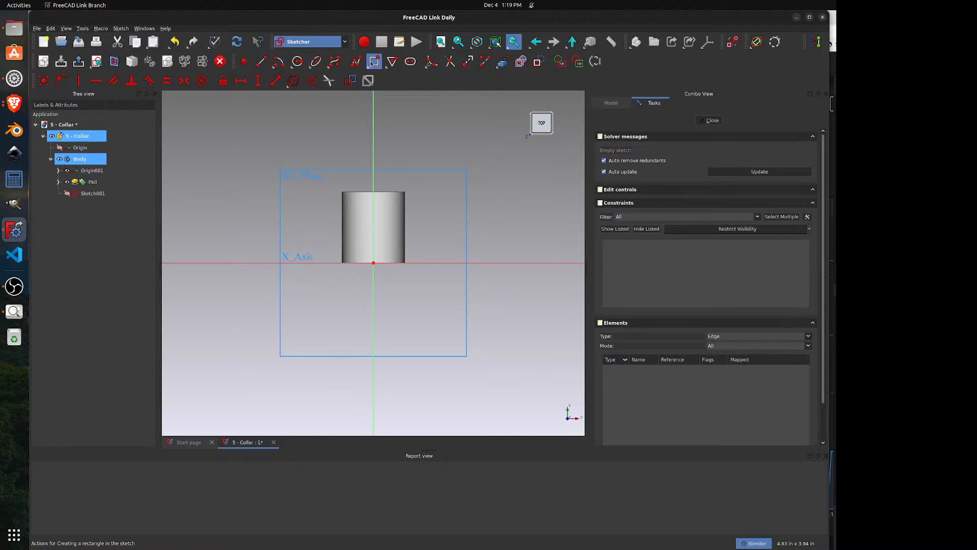
pyautogui.click(382, 252)
pyautogui.rightClick(384, 253)
# - Constrain the rectangle's two lower corners symmetrically about the vertical axis
pyautogui.scroll(-5, 386, 252)
pyautogui.scroll(7, 382, 252)
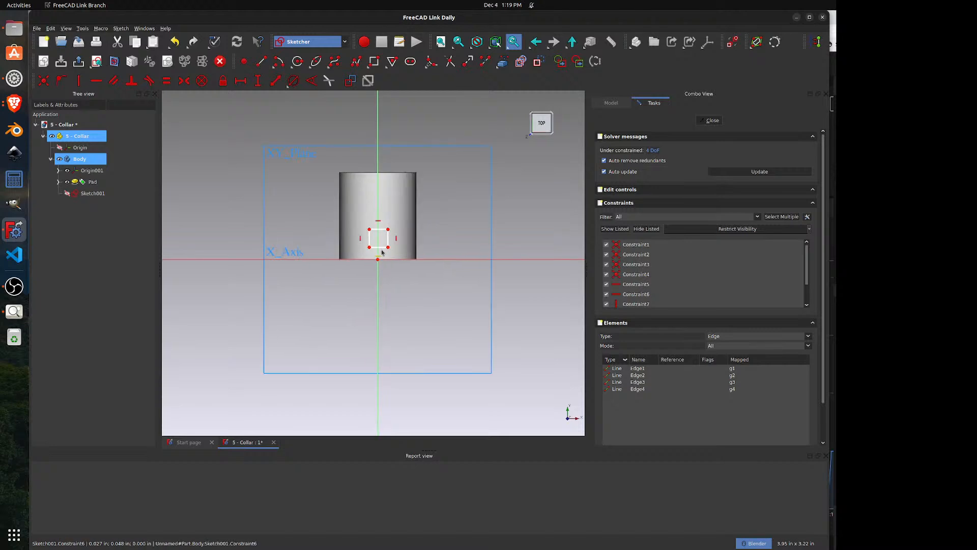
pyautogui.scroll(5, 382, 252)
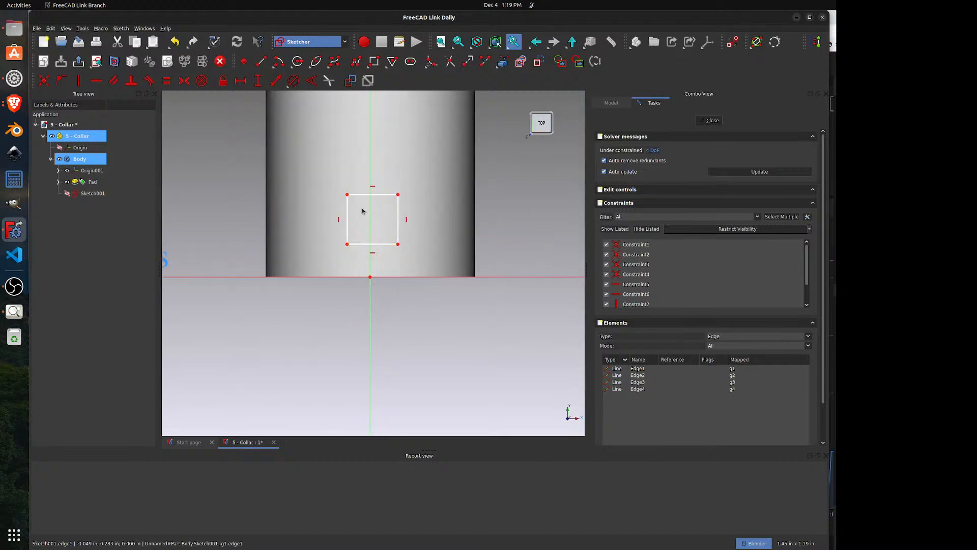
pyautogui.click(347, 245)
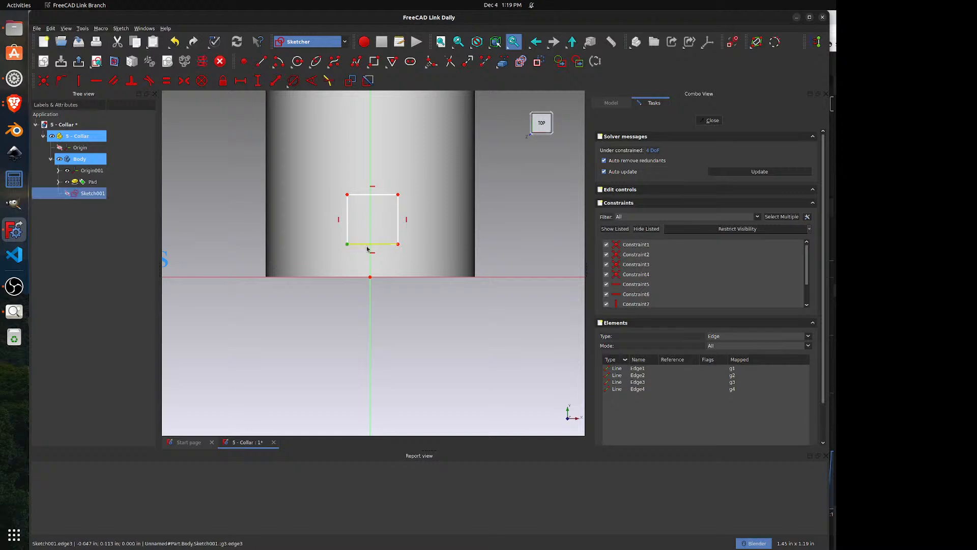
pyautogui.click(398, 245)
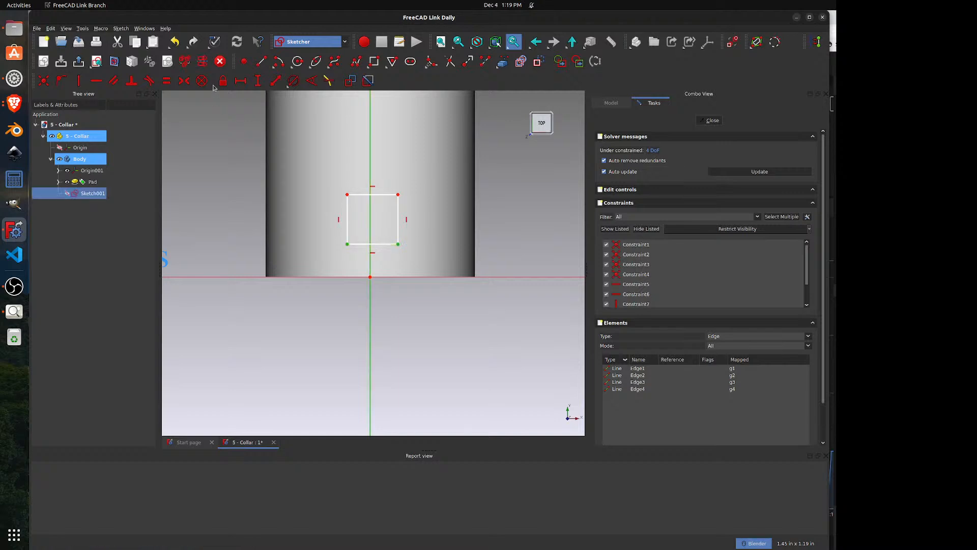
pyautogui.click(186, 81)
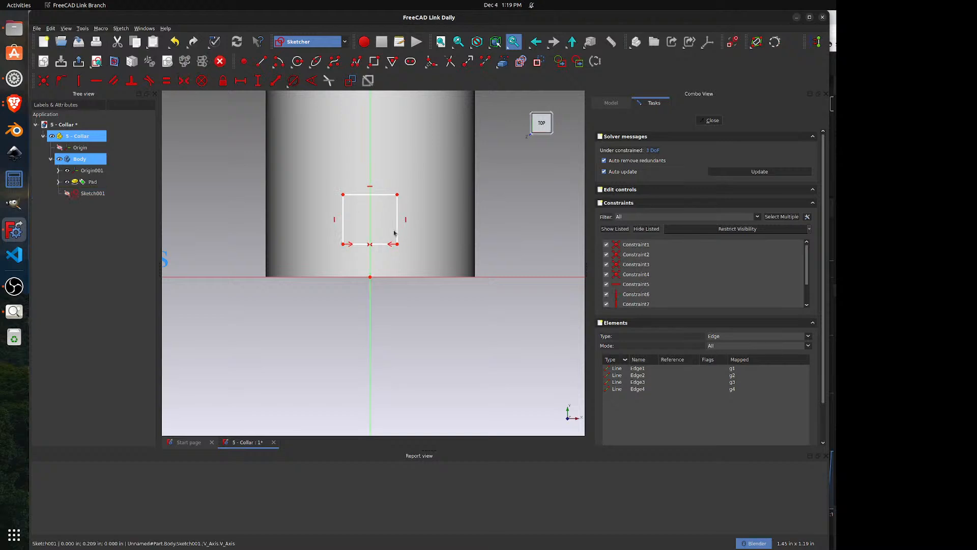
# - Constrain the slot rectangle's lower edge to the origin with a point-on-object constraint
pyautogui.click(359, 244)
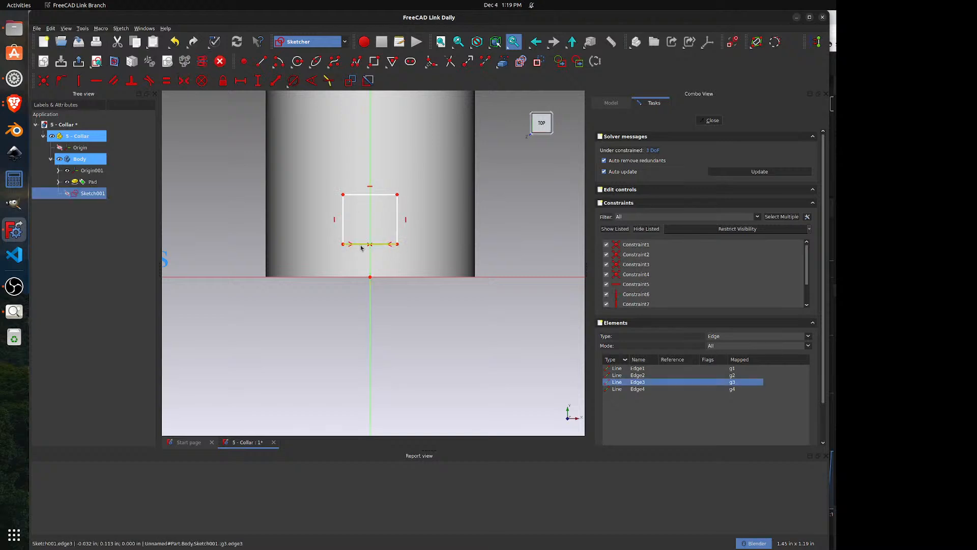
pyautogui.click(373, 280)
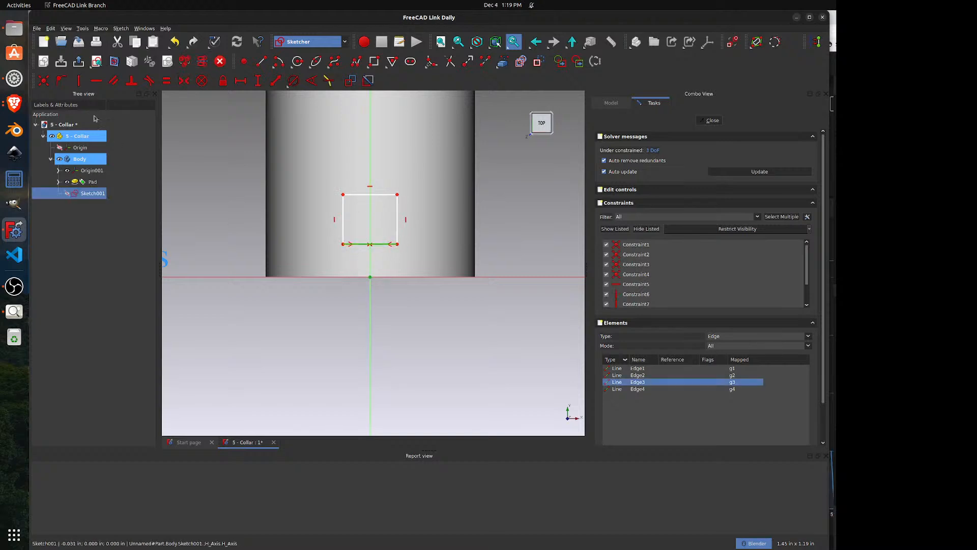
pyautogui.click(61, 80)
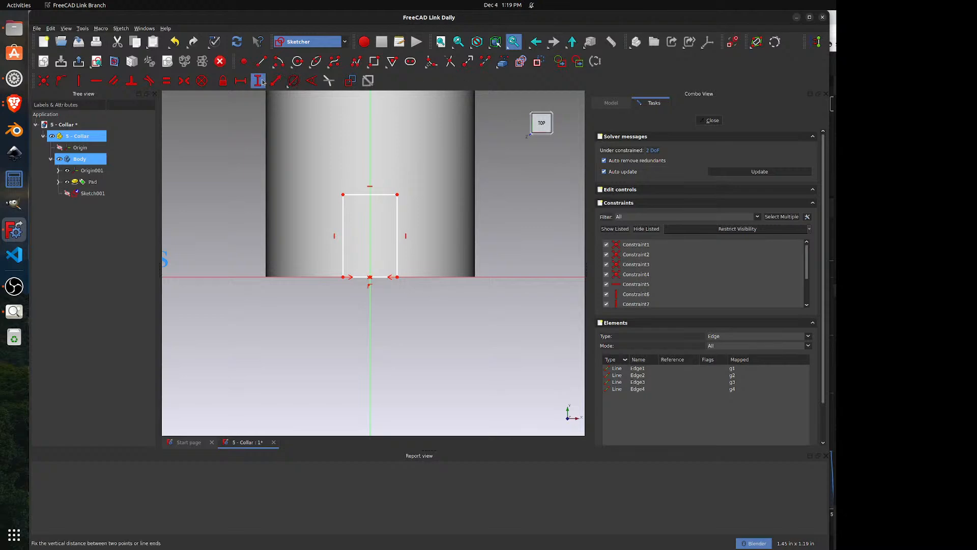
# - Dimension the slot rectangle's height and width at their drawn sizes, and move the height dimension clear of the rectangle
pyautogui.click(398, 234)
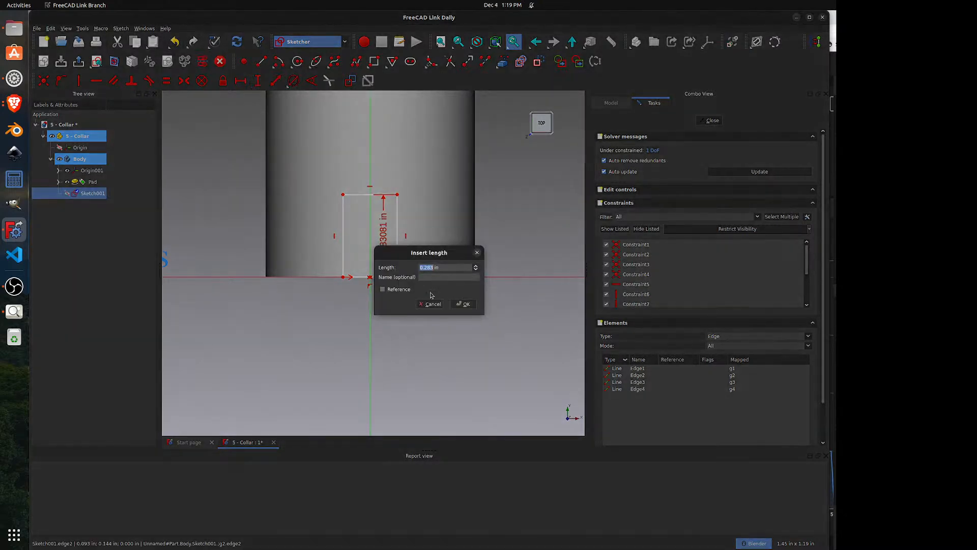
pyautogui.click(461, 304)
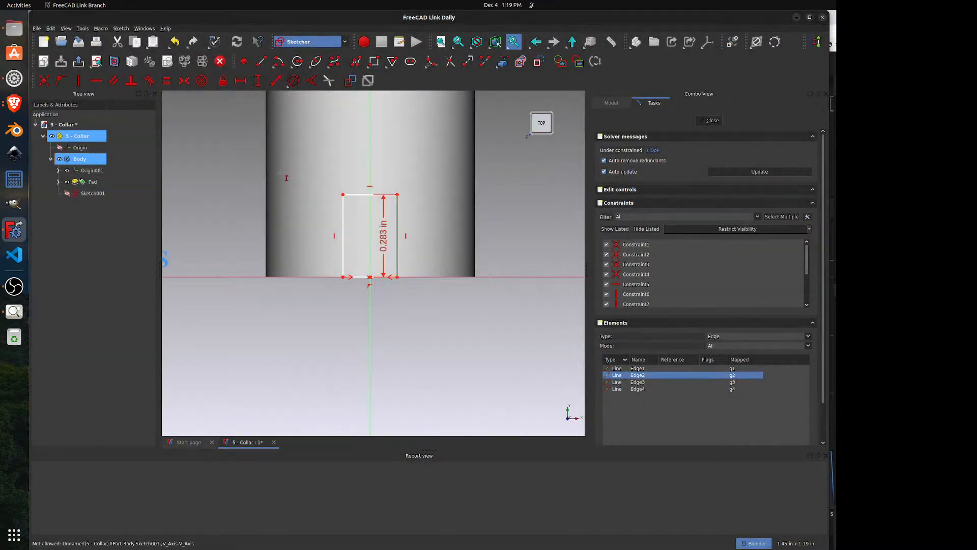
pyautogui.click(240, 80)
pyautogui.click(357, 194)
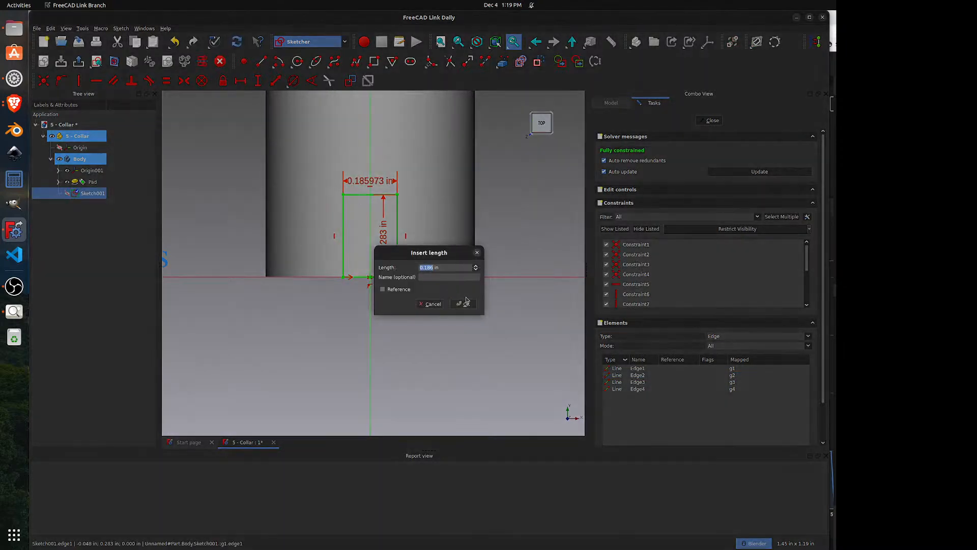
pyautogui.click(464, 304)
pyautogui.moveTo(385, 249); pyautogui.dragTo(442, 249)
# - Check the collar's slot callout in the drawing and set the rectangle's height to 0.125 in
pyautogui.click(15, 316)
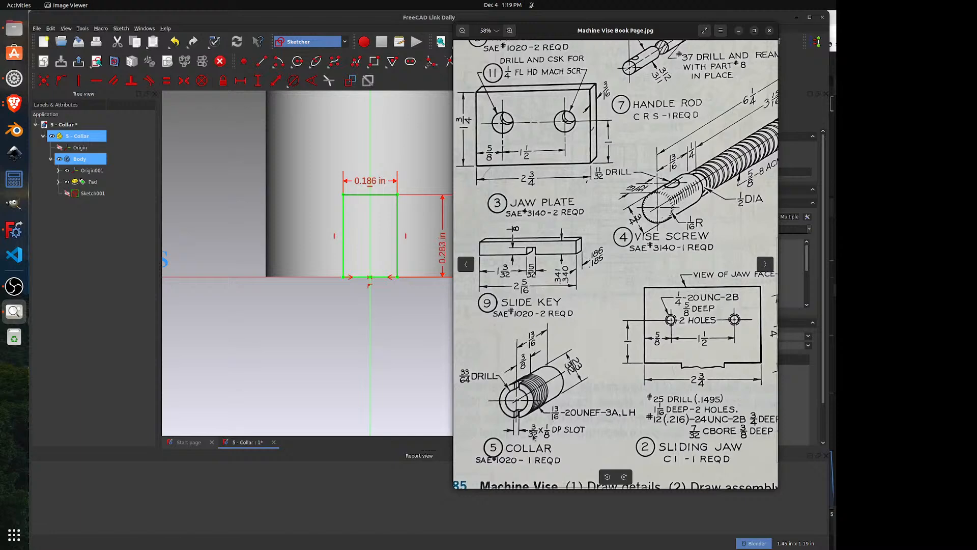
pyautogui.click(420, 369)
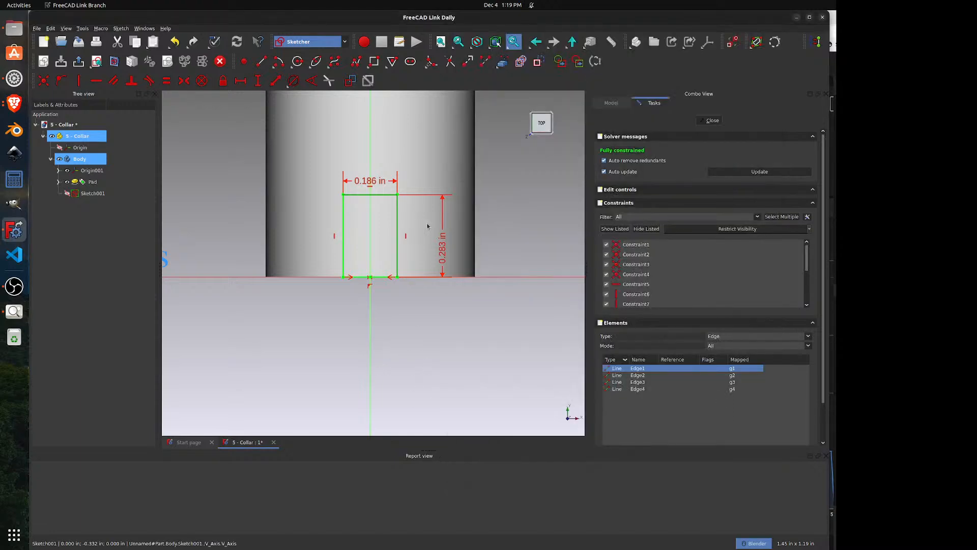
pyautogui.doubleClick(443, 249)
pyautogui.write('.')
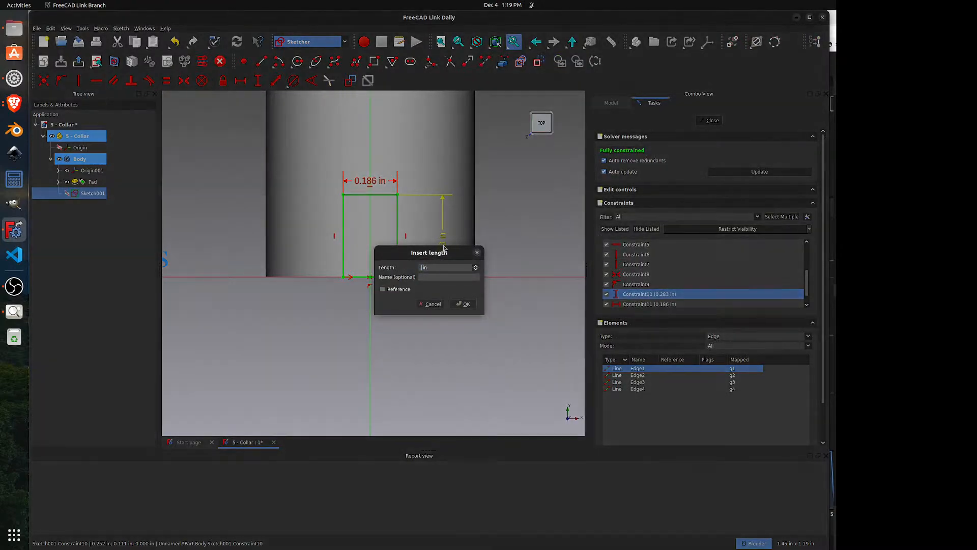
pyautogui.write('125')
pyautogui.press('Return')
# - Set the slot rectangle's width to 3/32 in and close the sketch
pyautogui.doubleClick(368, 227)
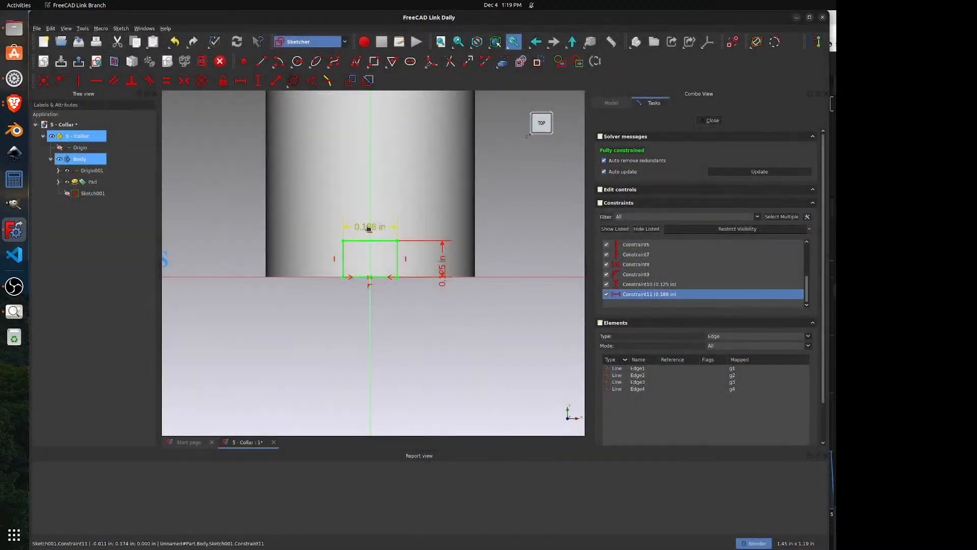
pyautogui.write('3/32 in')
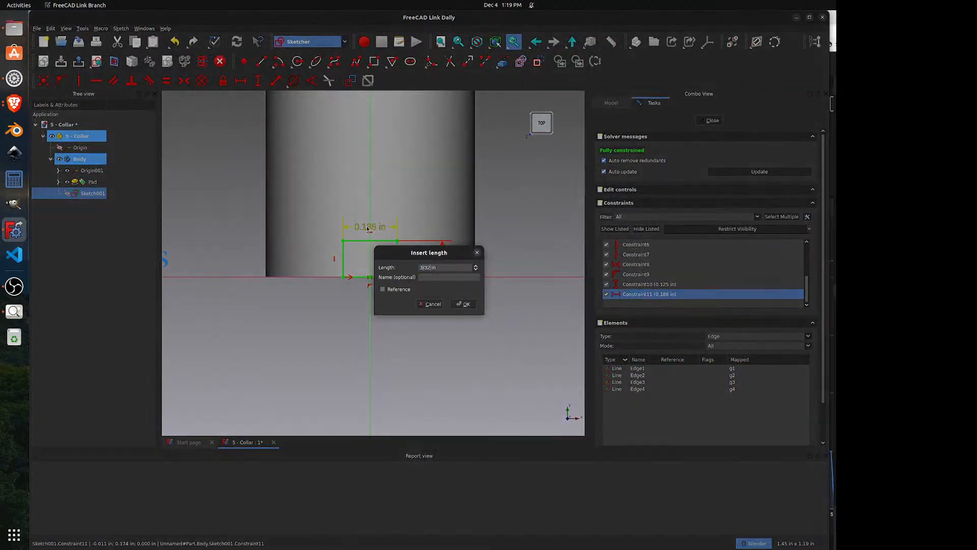
pyautogui.press('Return')
pyautogui.click(341, 214)
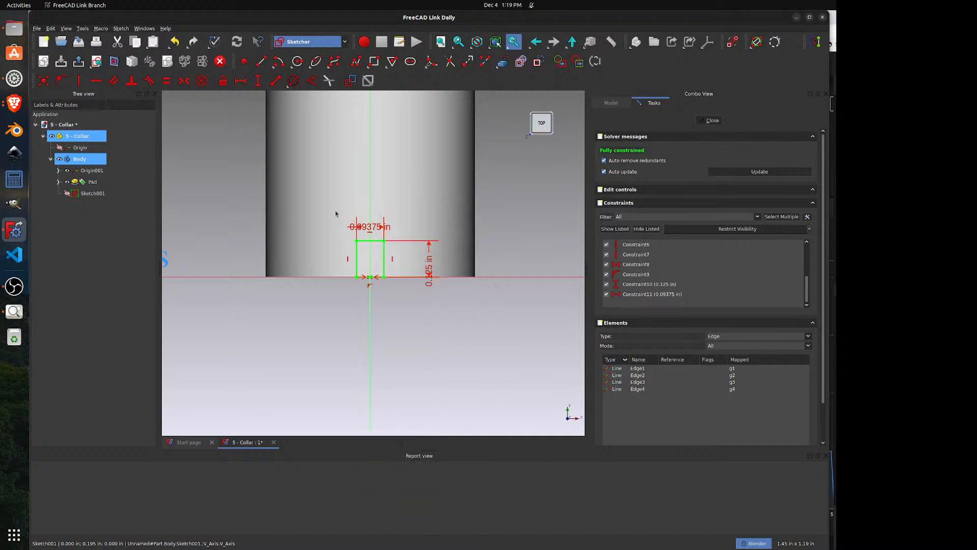
pyautogui.moveTo(364, 227); pyautogui.dragTo(320, 205)
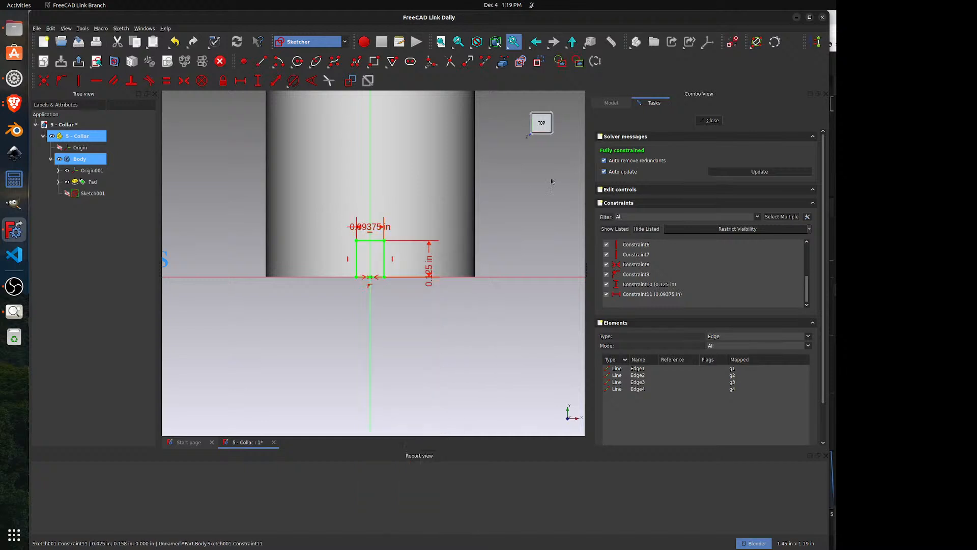
pyautogui.click(710, 120)
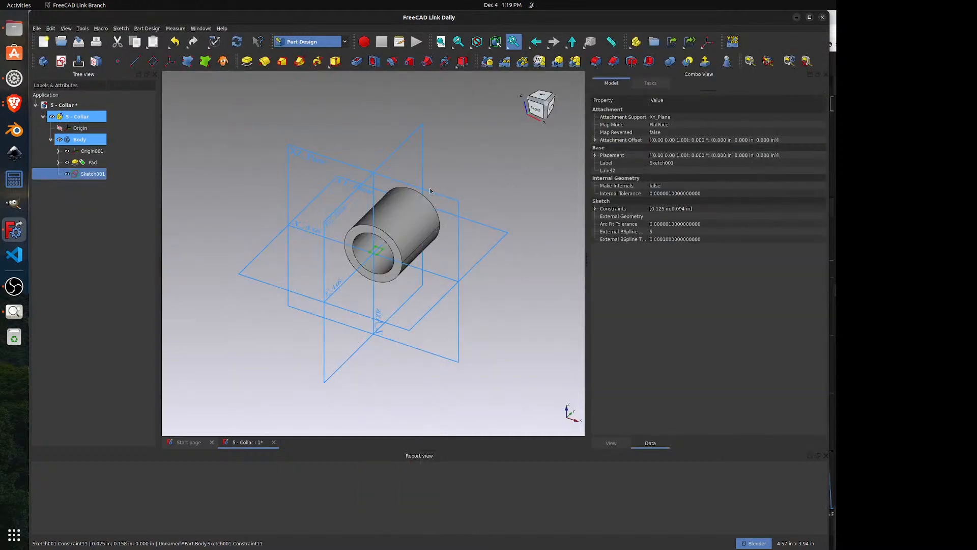
# - Pocket the slot sketch through all, symmetric to its plane, and hide the body's origin planes
pyautogui.click(356, 61)
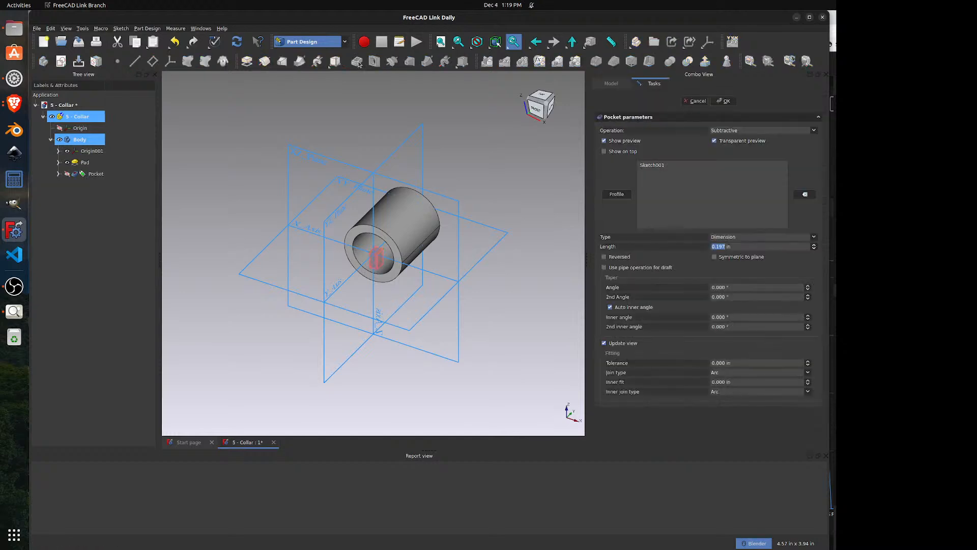
pyautogui.click(720, 238)
pyautogui.click(724, 255)
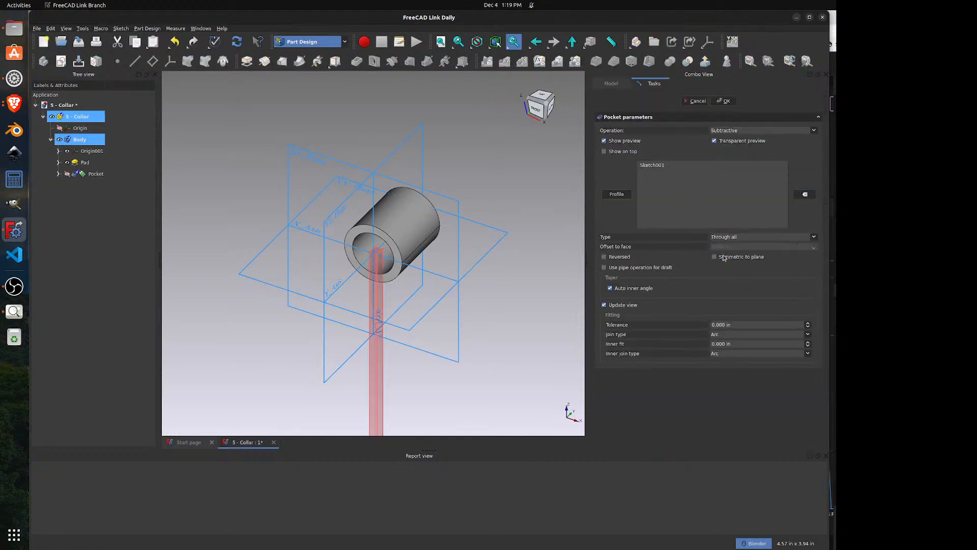
pyautogui.click(724, 257)
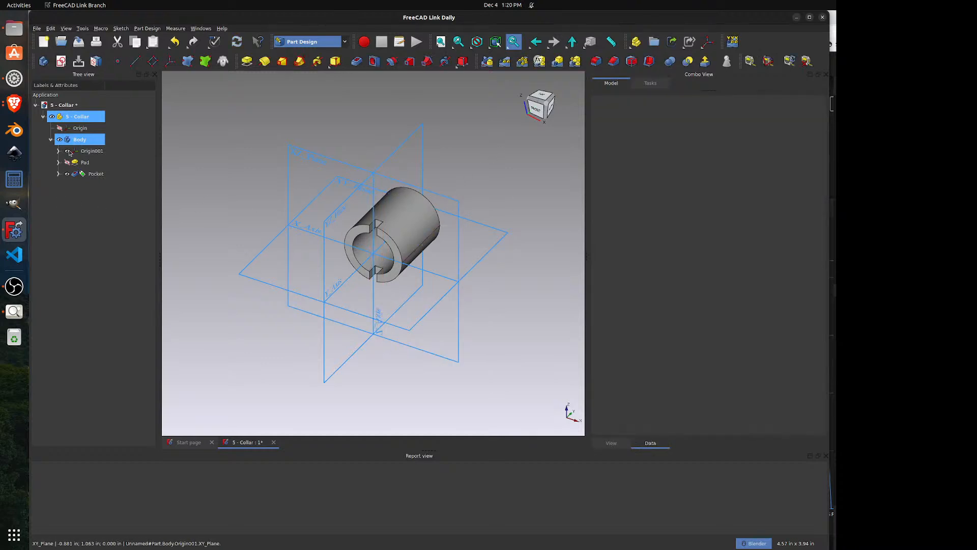
pyautogui.scroll(3, 468, 173)
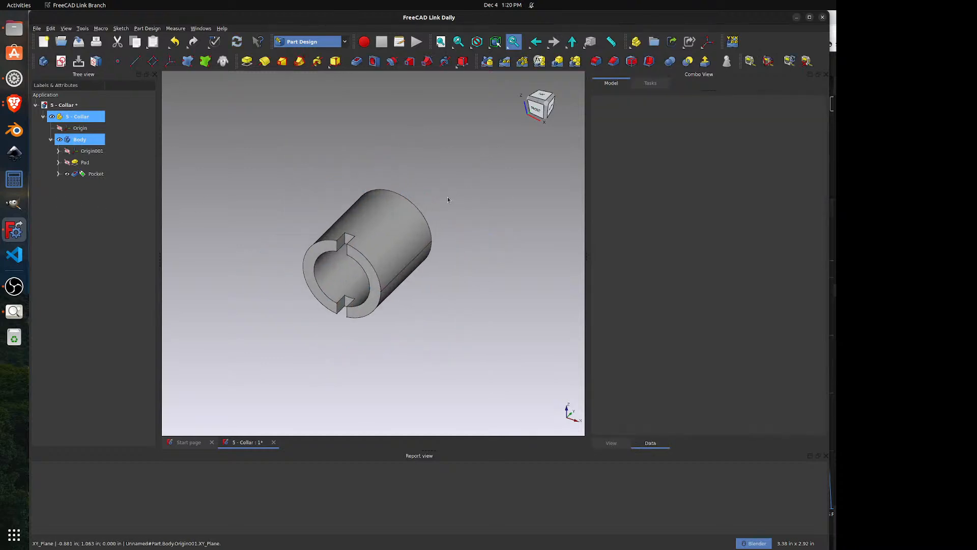
# - Review the collar against the drawing, save and close its document, and start a new empty document
pyautogui.click(14, 311)
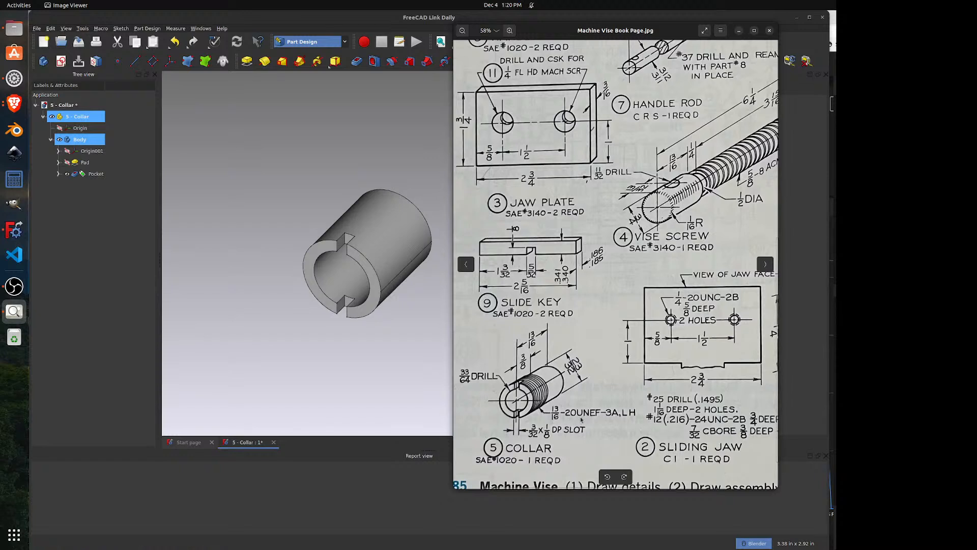
pyautogui.click(404, 349)
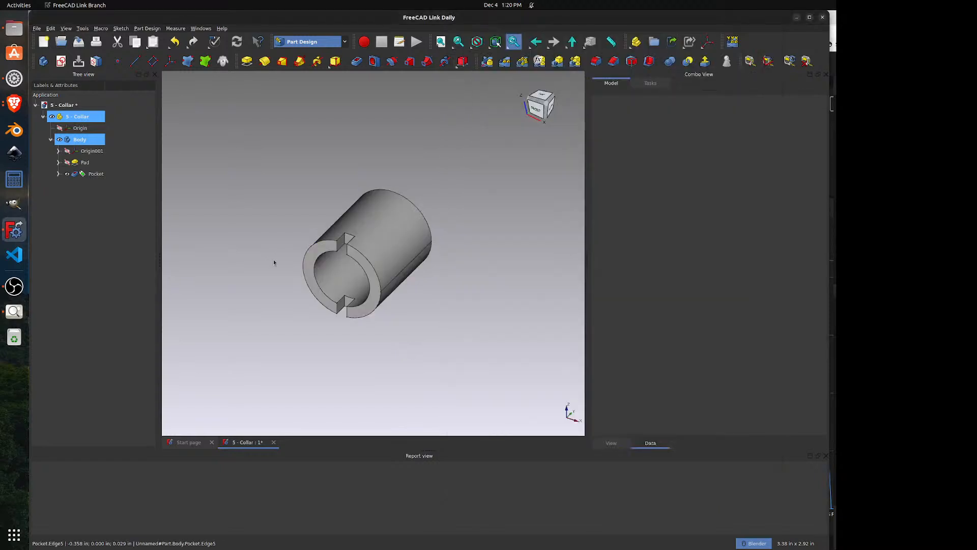
pyautogui.hotkey('ctrl', 's')
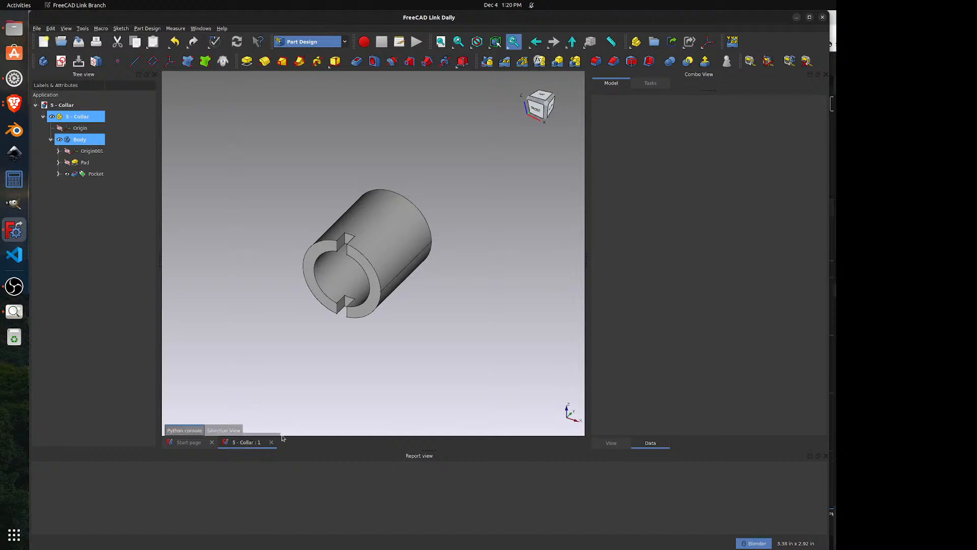
pyautogui.click(271, 442)
pyautogui.click(203, 150)
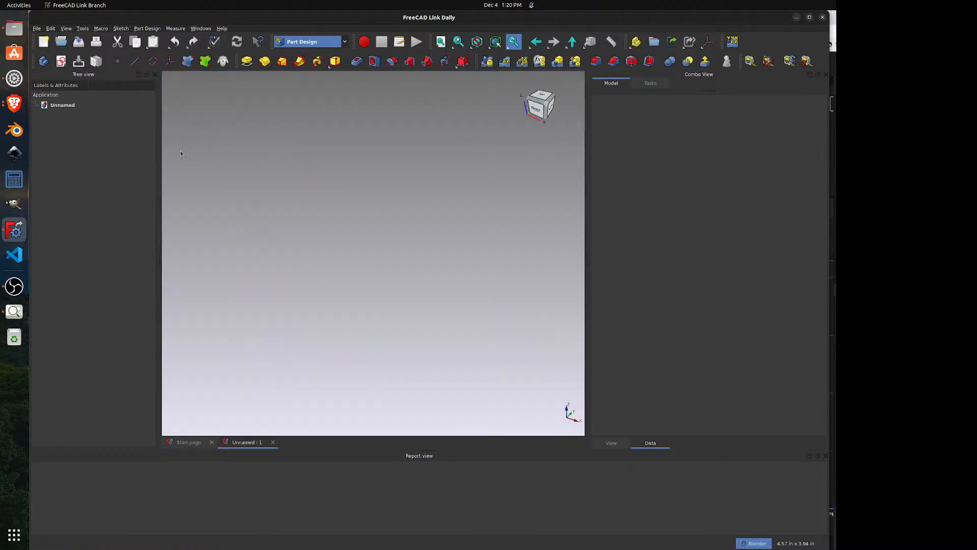
# - Examine the machine vise drawing for the next part, the handle ball, including its diameter and hole notes
pyautogui.click(14, 311)
pyautogui.scroll(-10, 624, 245)
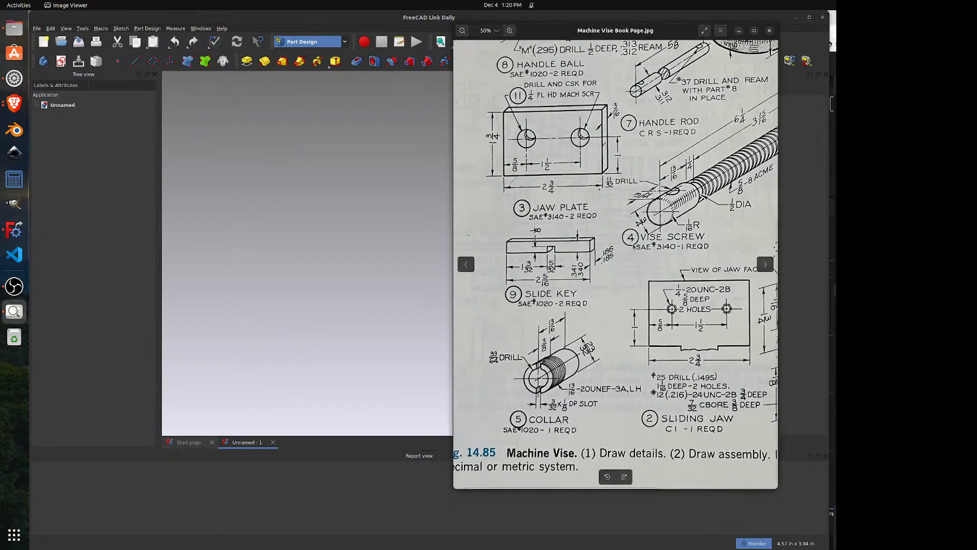
pyautogui.scroll(-3, 623, 246)
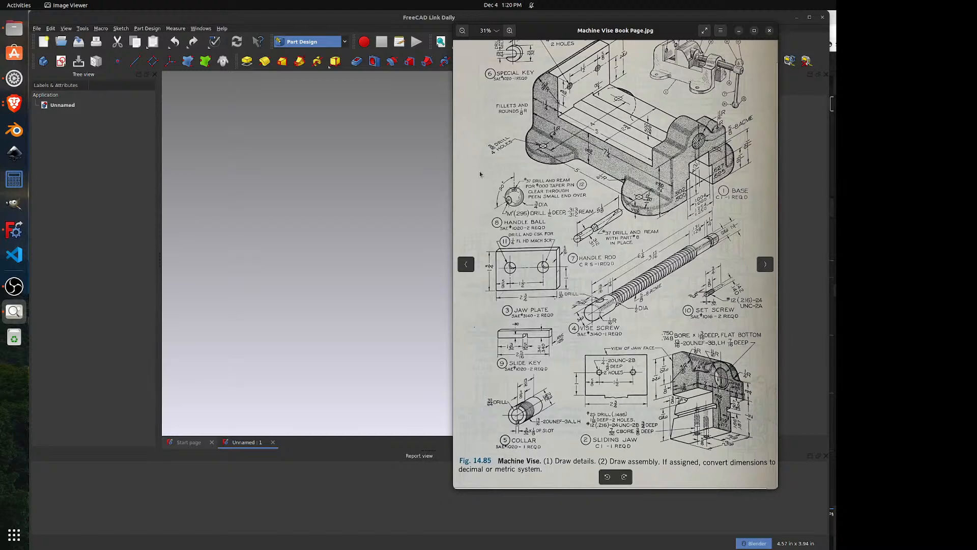
pyautogui.scroll(1, 505, 143)
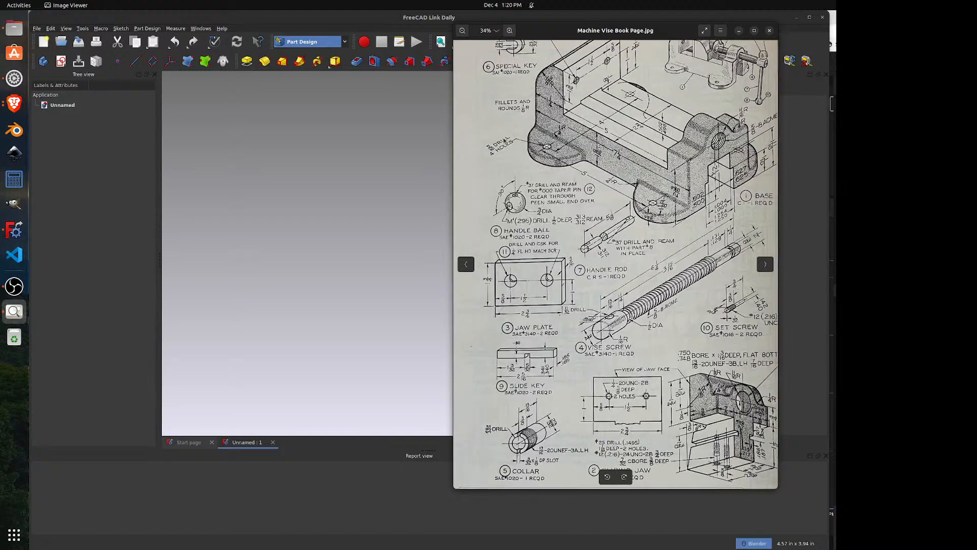
pyautogui.scroll(7, 497, 209)
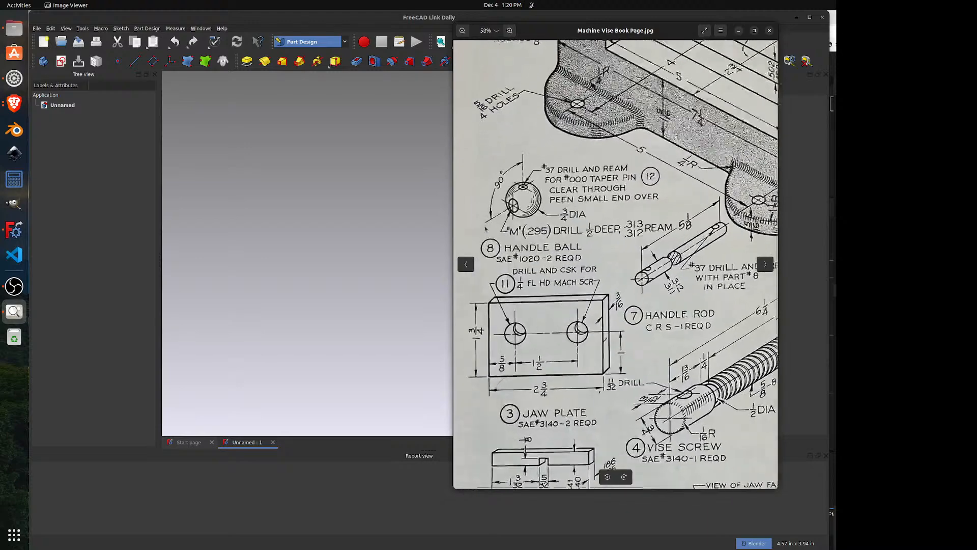
pyautogui.scroll(2, 506, 201)
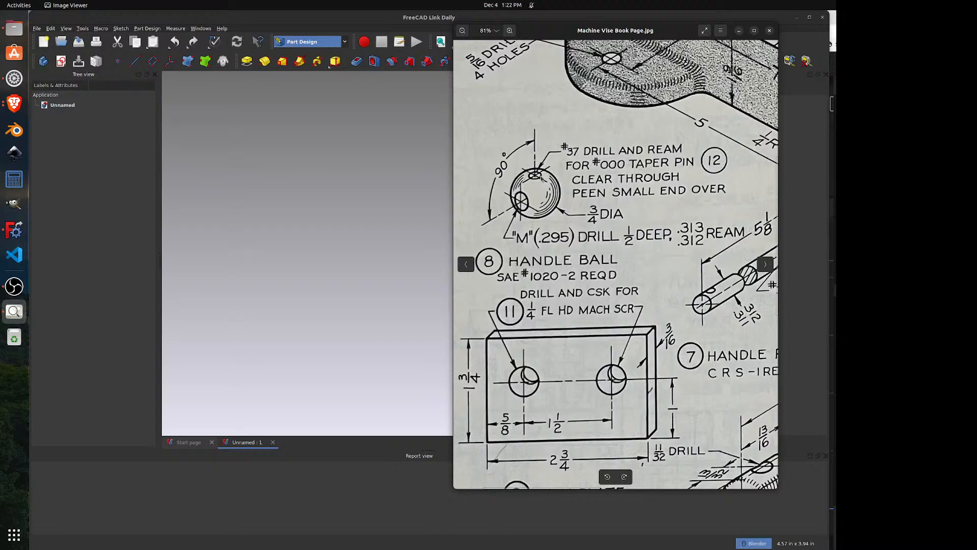
pyautogui.click(328, 212)
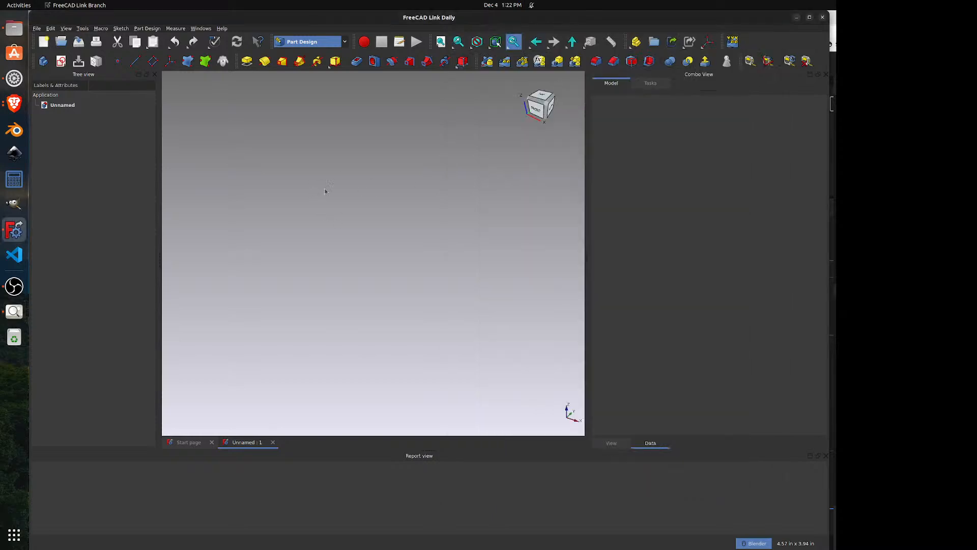
pyautogui.click(14, 311)
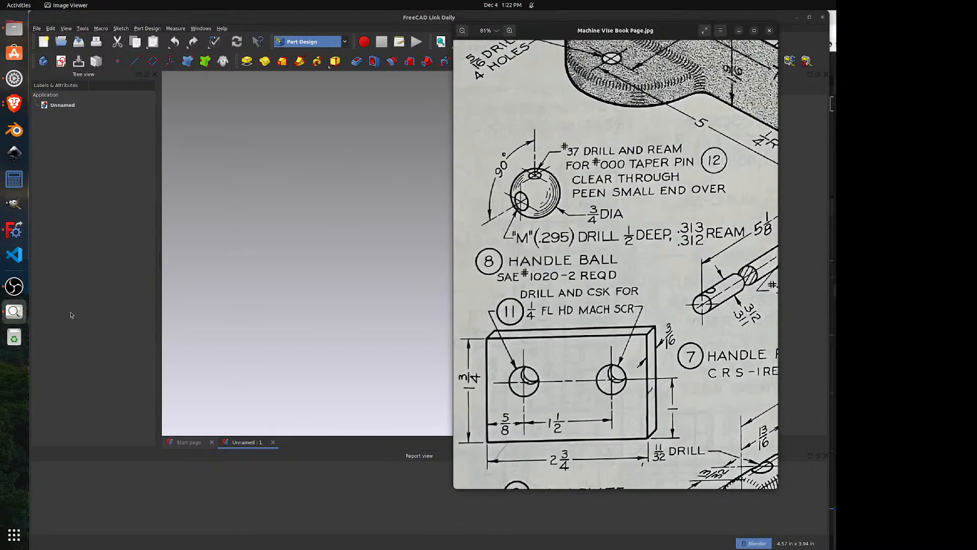
pyautogui.click(249, 241)
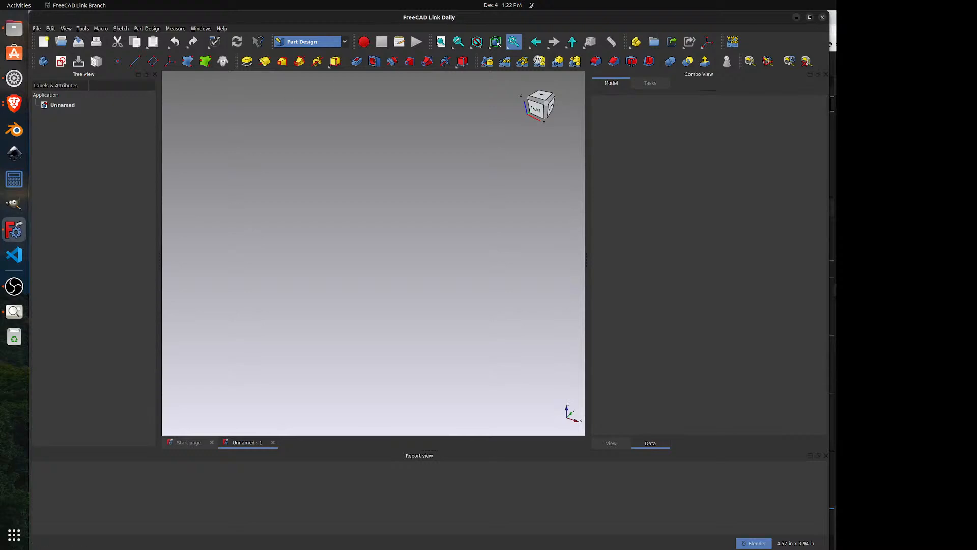
# - Create a part containing a body in the new document and rename the part "8 - Handle Ball"
pyautogui.click(636, 42)
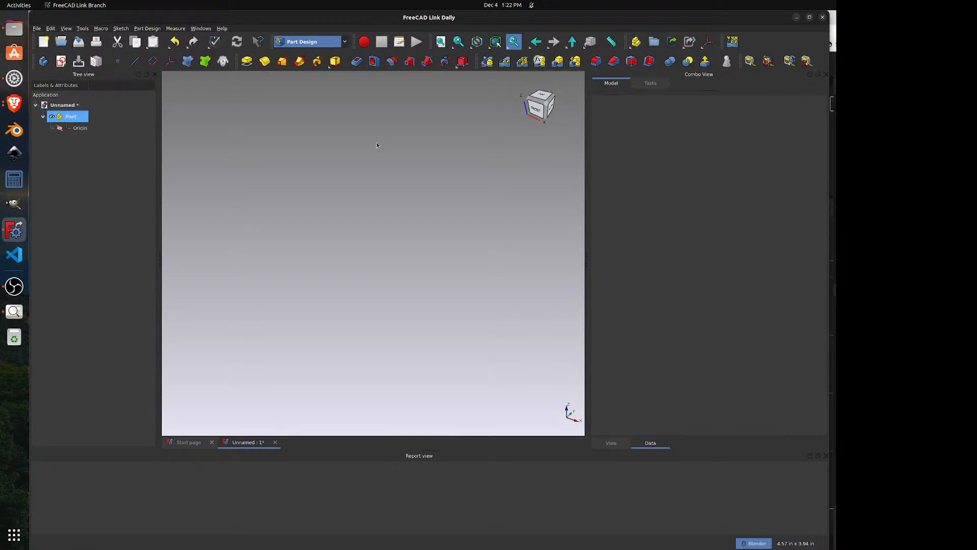
pyautogui.click(43, 61)
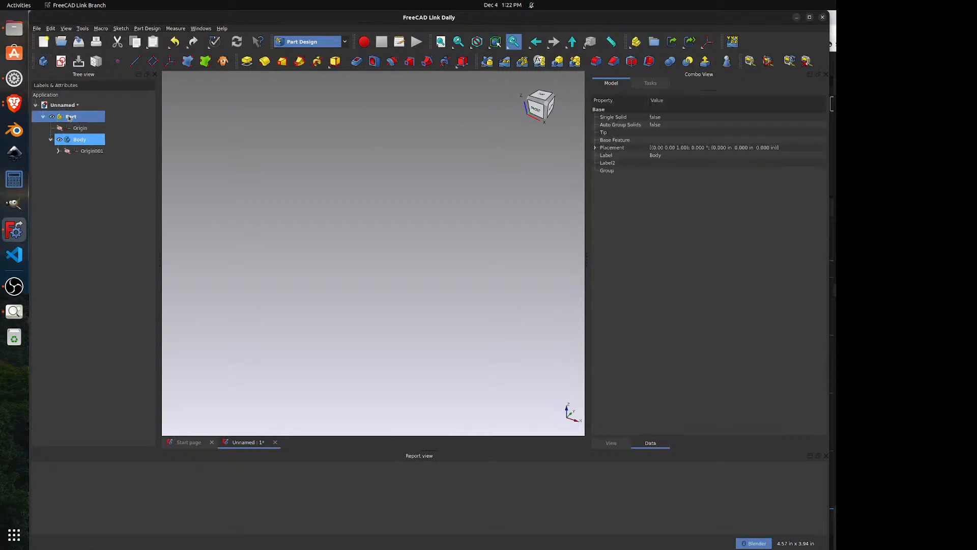
pyautogui.click(69, 118)
pyautogui.click(69, 117)
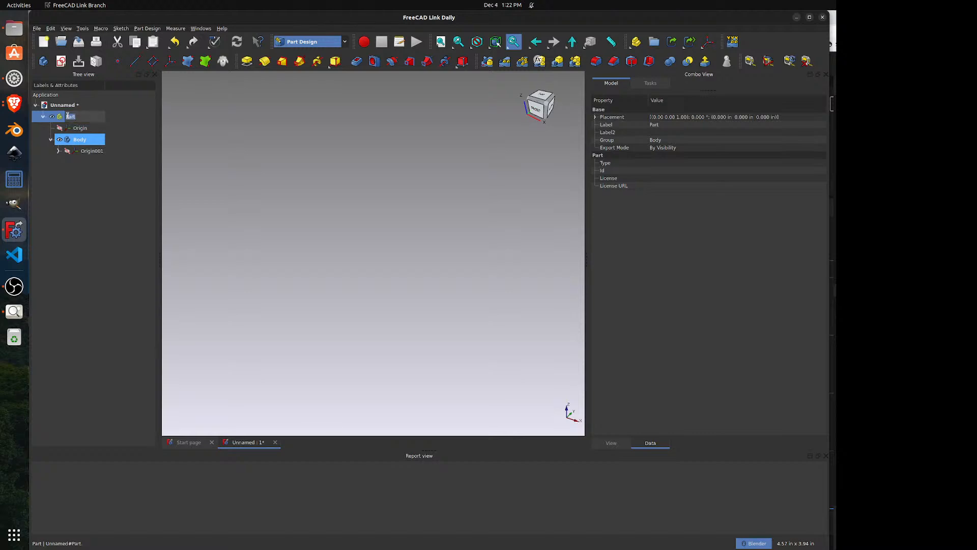
pyautogui.press('BackSpace')
pyautogui.write('8 - Handle Ball')
pyautogui.press('Return')
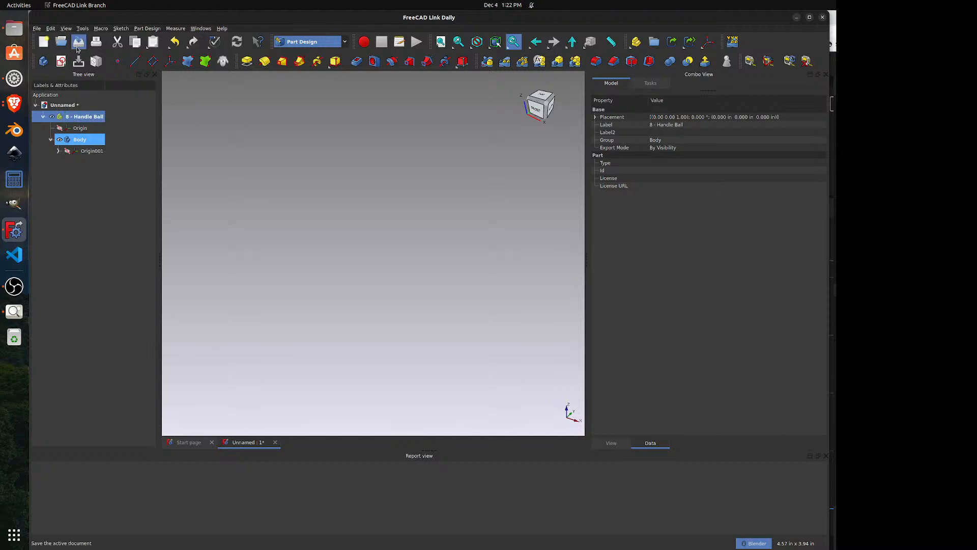
# - Save the new document as "8 - Handle Ball" in the Machine Vise folder
pyautogui.click(79, 41)
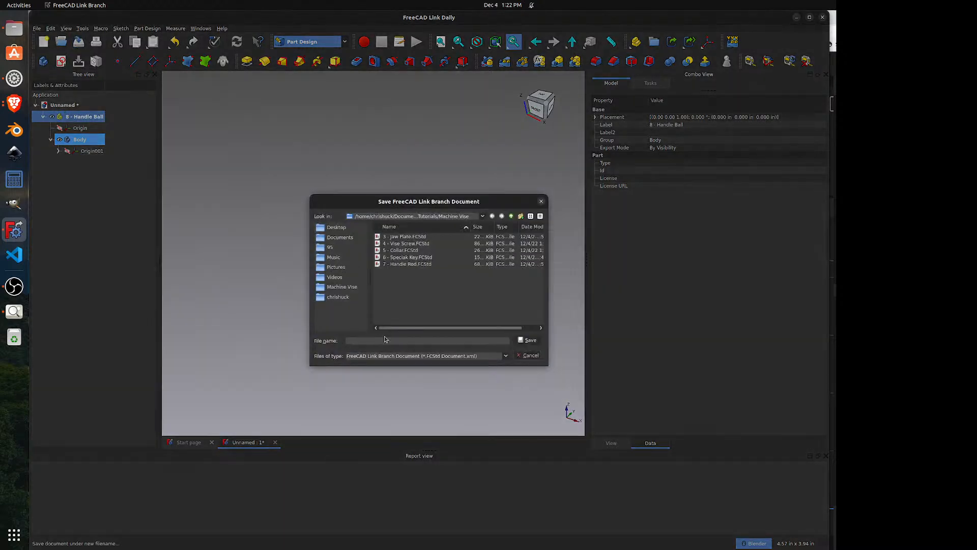
pyautogui.write('8 - Handle Ball')
pyautogui.press('Return')
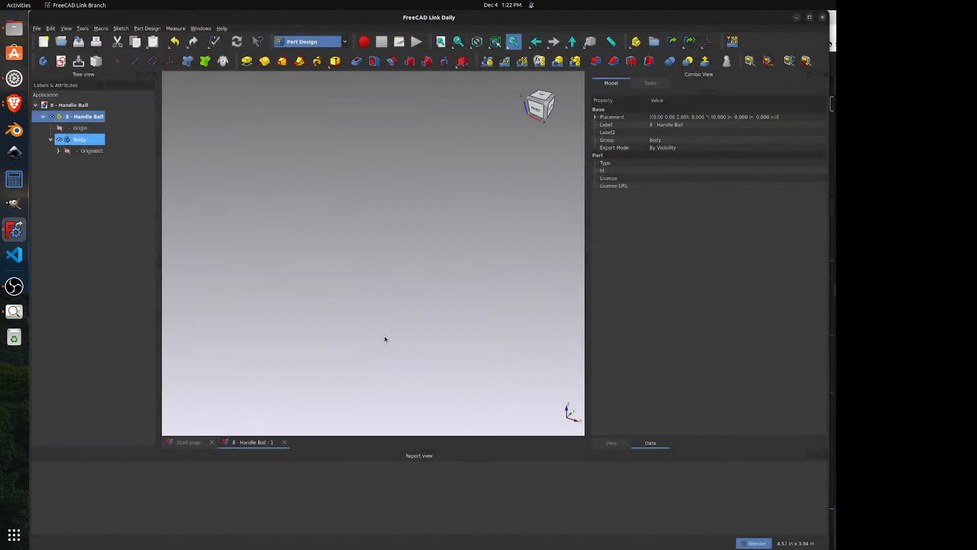
# - Show the body's origin planes and start a new sketch on the XZ plane
pyautogui.click(67, 151)
pyautogui.click(300, 164)
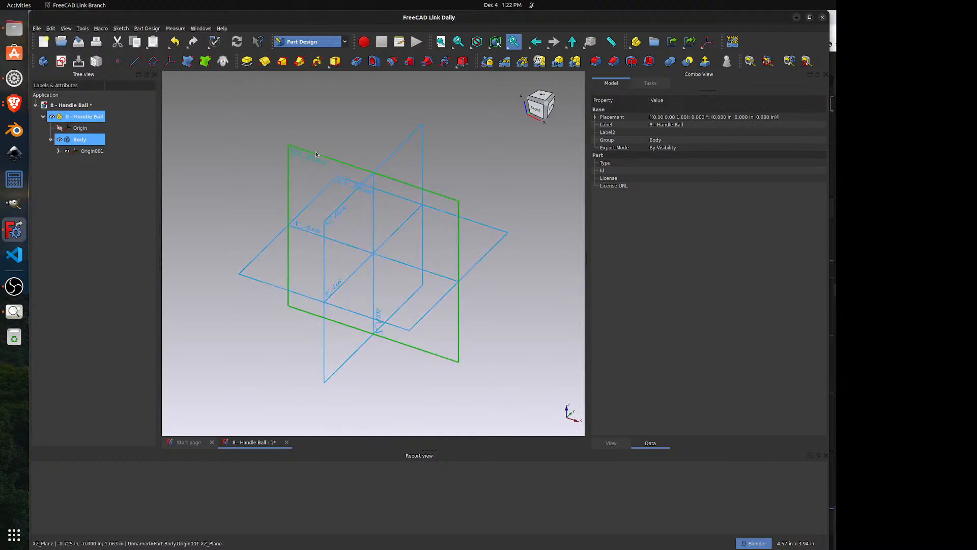
pyautogui.click(61, 62)
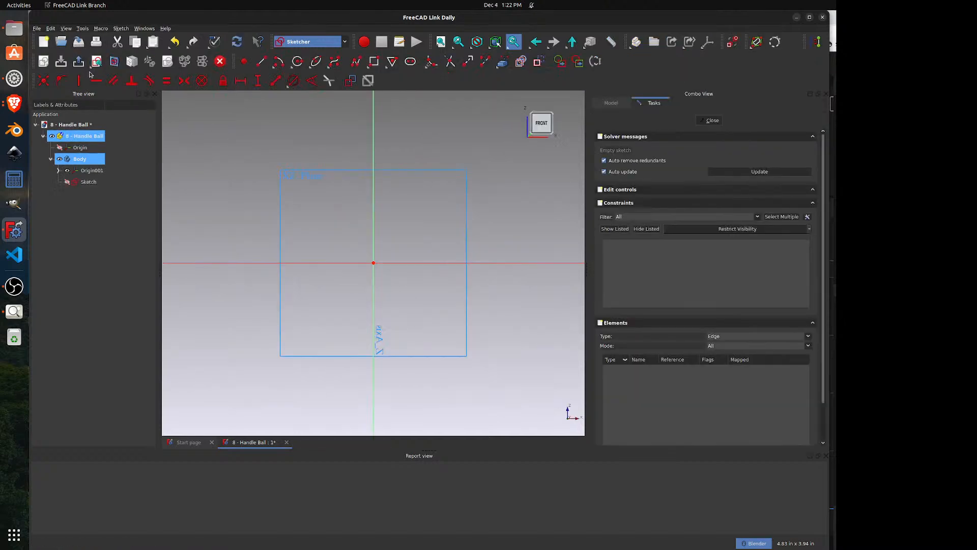
pyautogui.scroll(2, 390, 283)
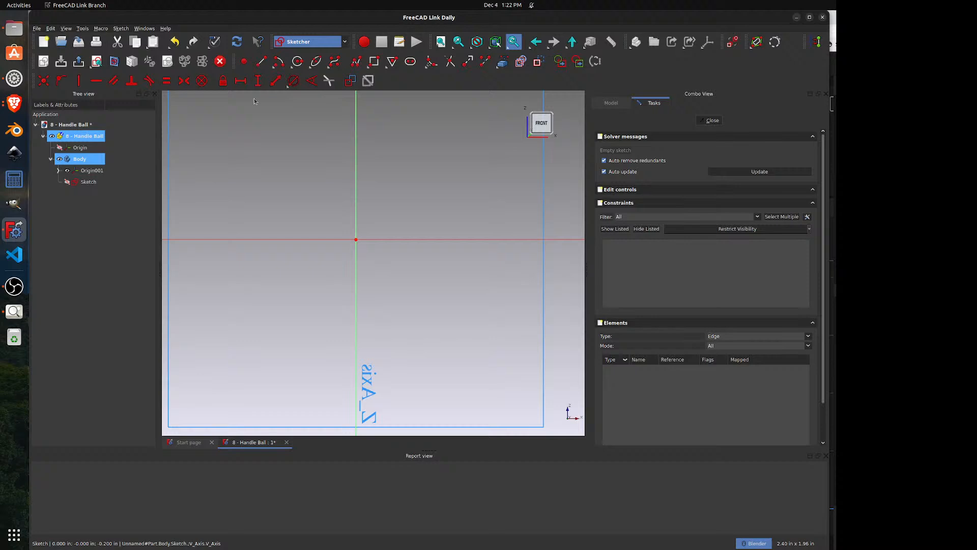
# - Sketch an arc bulging away from the vertical axis and close it with a line about 12 mm long between its endpoints
pyautogui.click(283, 66)
pyautogui.click(283, 75)
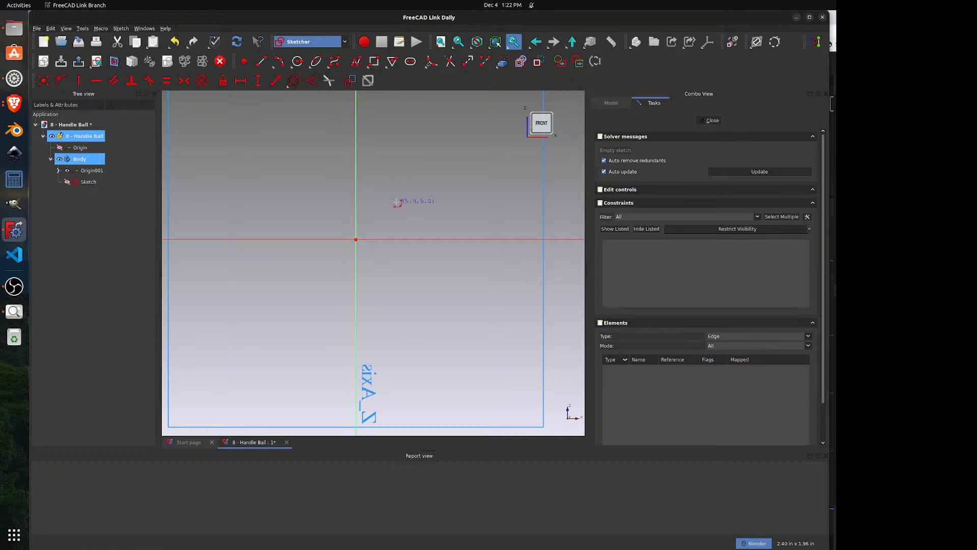
pyautogui.click(391, 242)
pyautogui.click(387, 284)
pyautogui.click(395, 201)
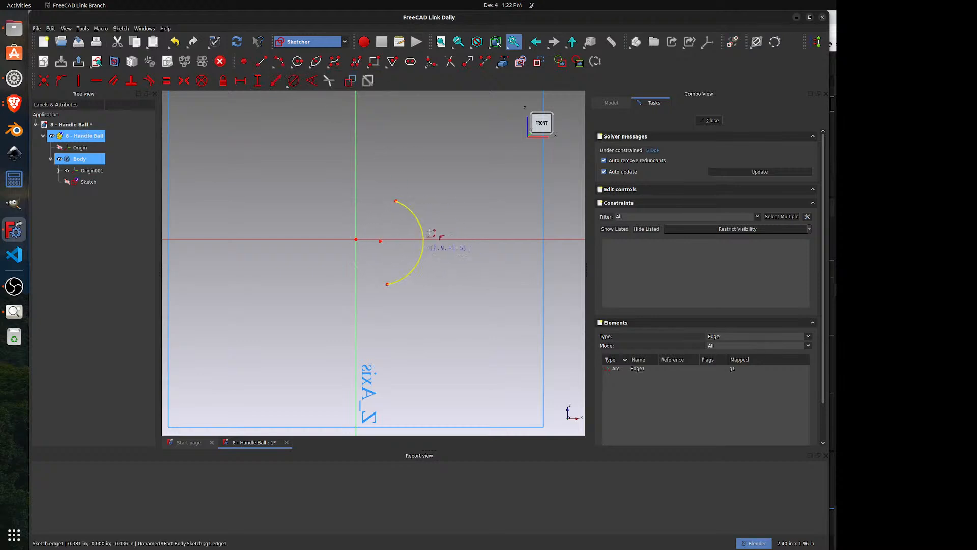
pyautogui.click(260, 62)
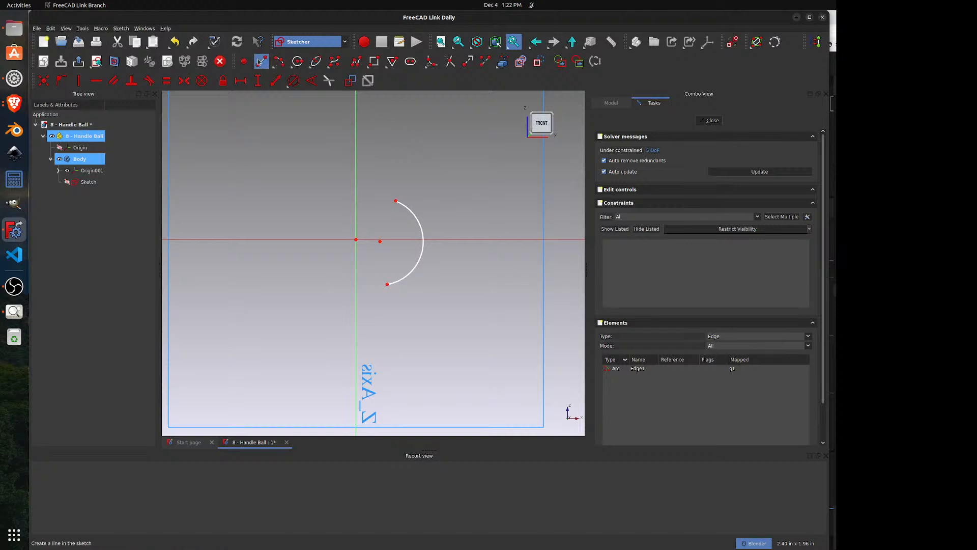
pyautogui.click(395, 201)
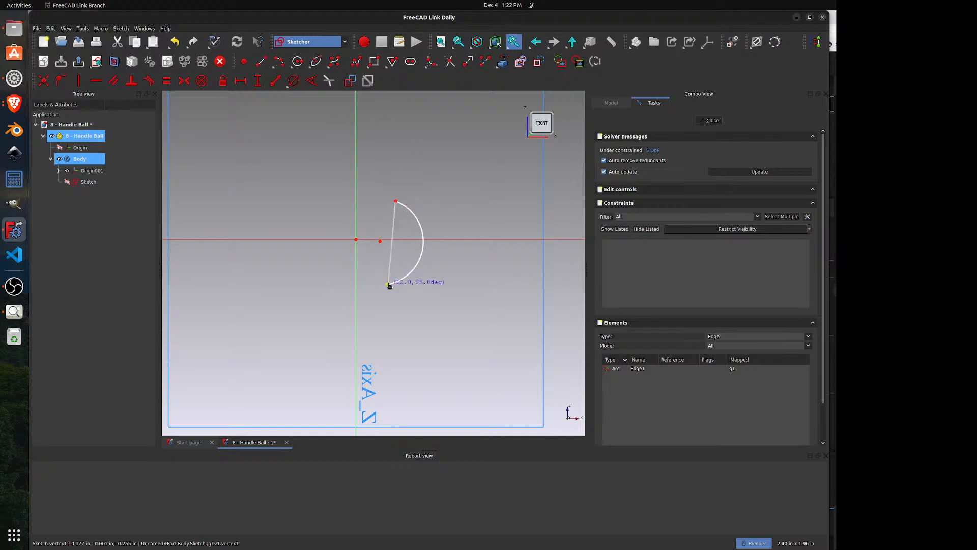
pyautogui.click(387, 284)
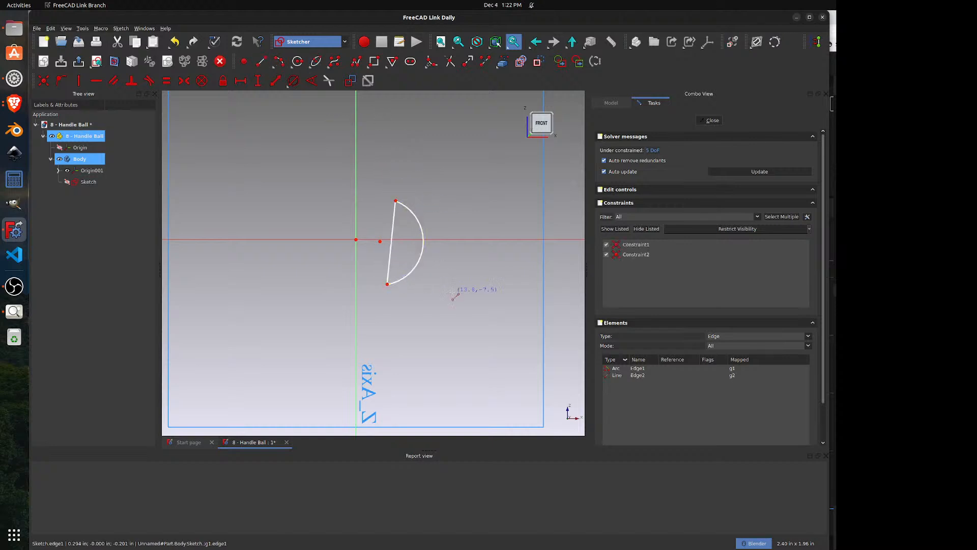
# - Make the arc's center coincident with the sketch origin and set the arc's diameter to 0.75 in
pyautogui.click(380, 242)
pyautogui.click(357, 240)
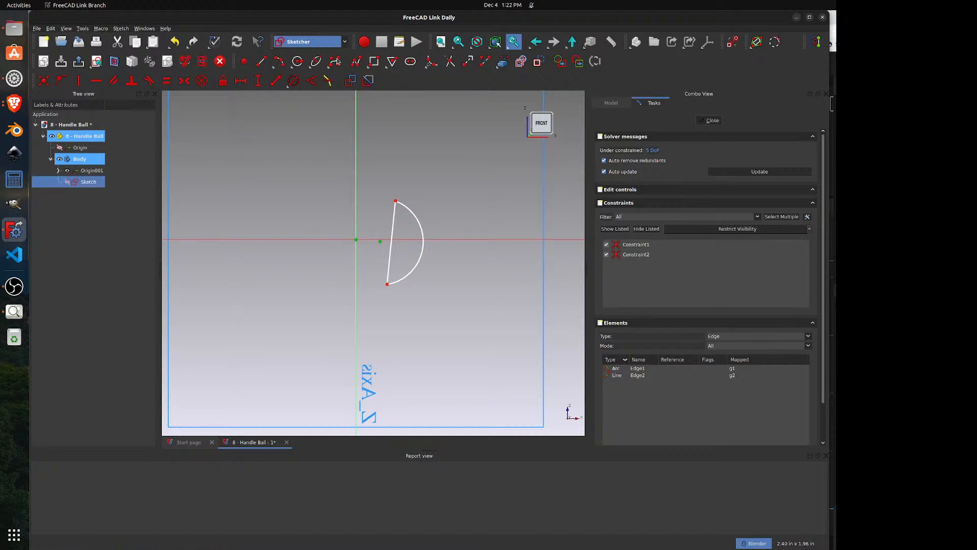
pyautogui.click(42, 82)
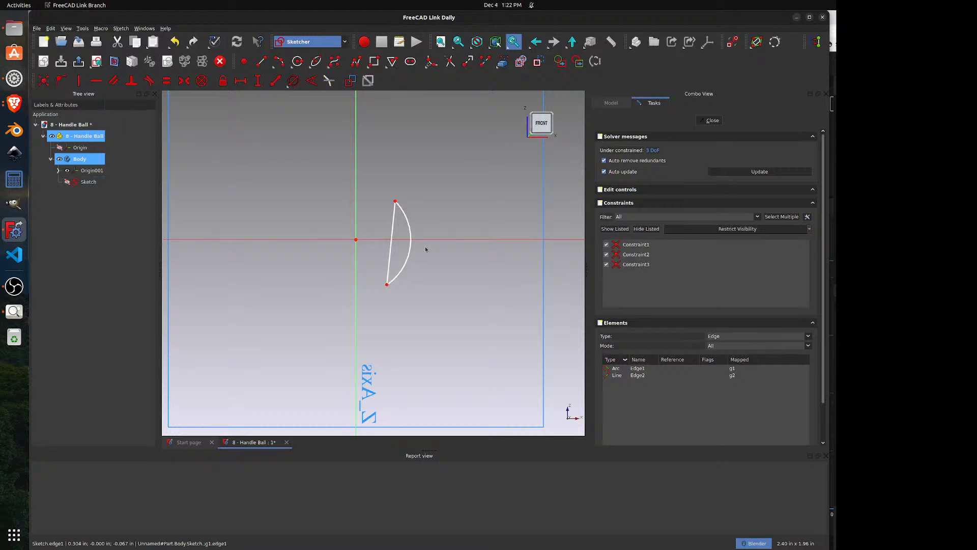
pyautogui.click(293, 80)
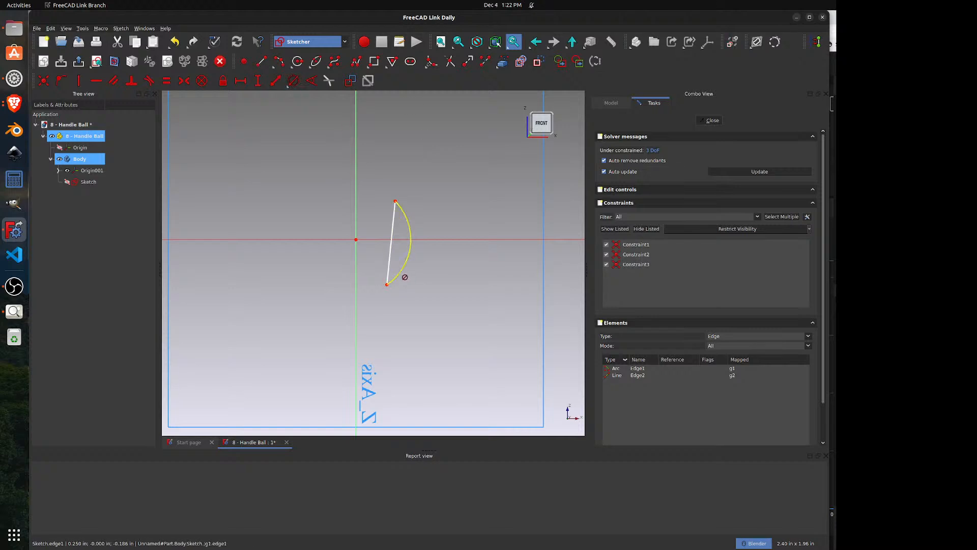
pyautogui.click(400, 275)
pyautogui.write('0.75')
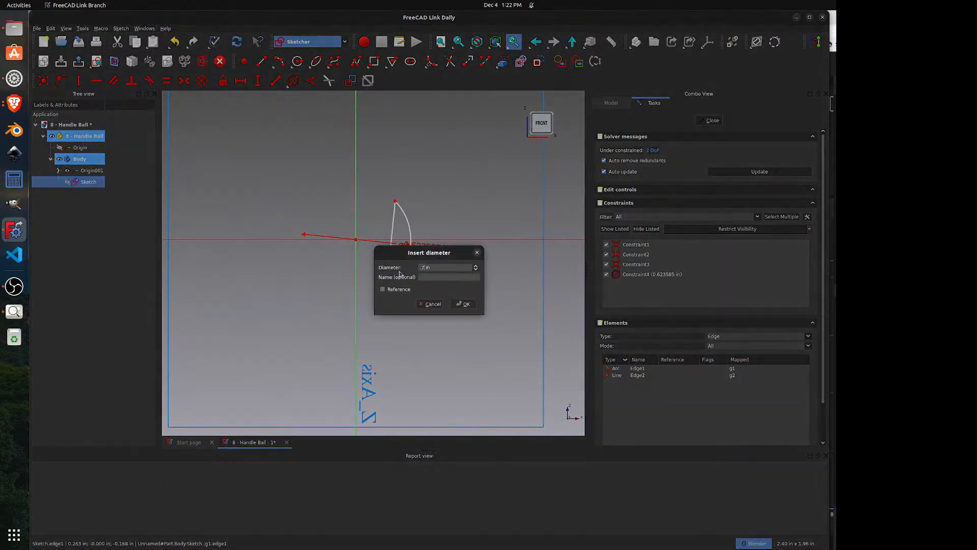
pyautogui.press('Return')
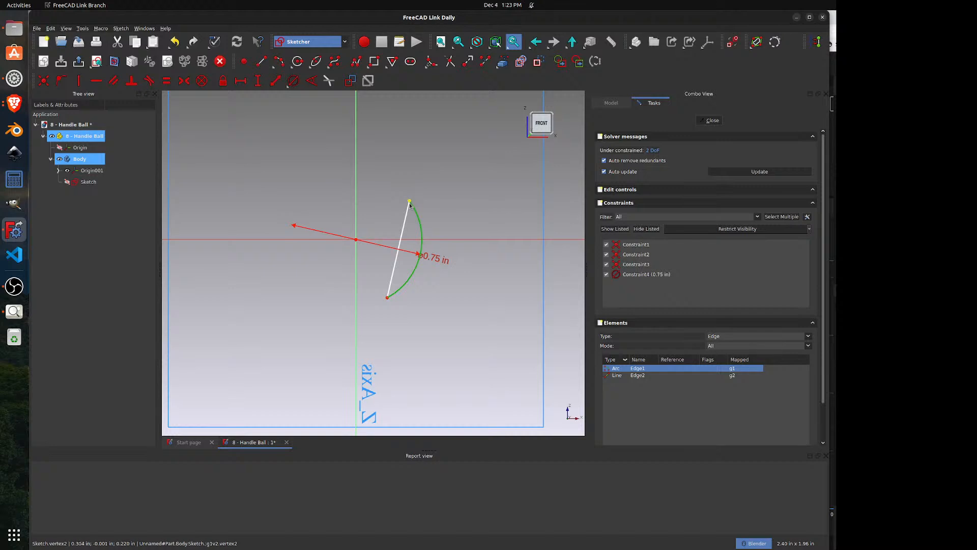
# - Pull both arc endpoints closer to the vertical axis so the closing line stands nearly vertical
pyautogui.moveTo(410, 201); pyautogui.dragTo(384, 180)
pyautogui.moveTo(386, 299); pyautogui.dragTo(371, 303)
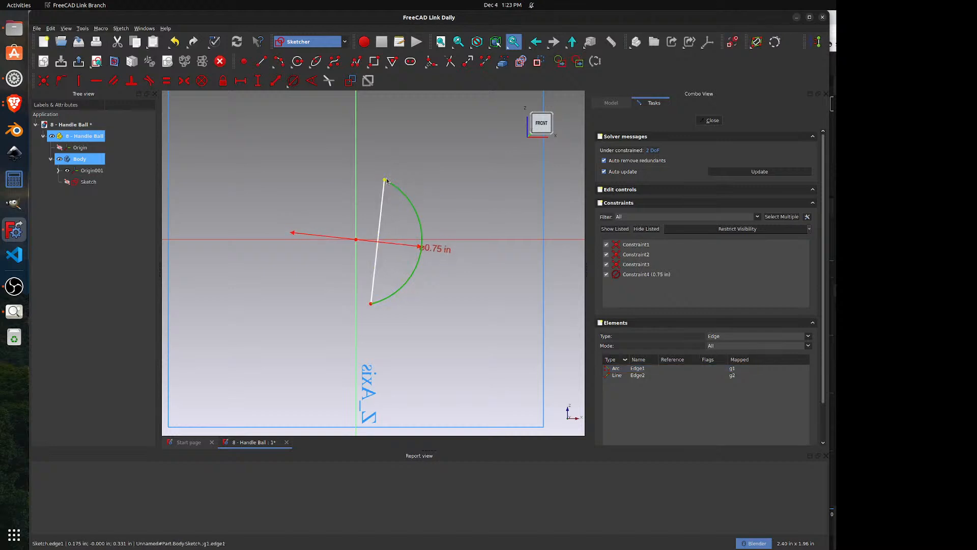
pyautogui.moveTo(384, 180); pyautogui.dragTo(377, 179)
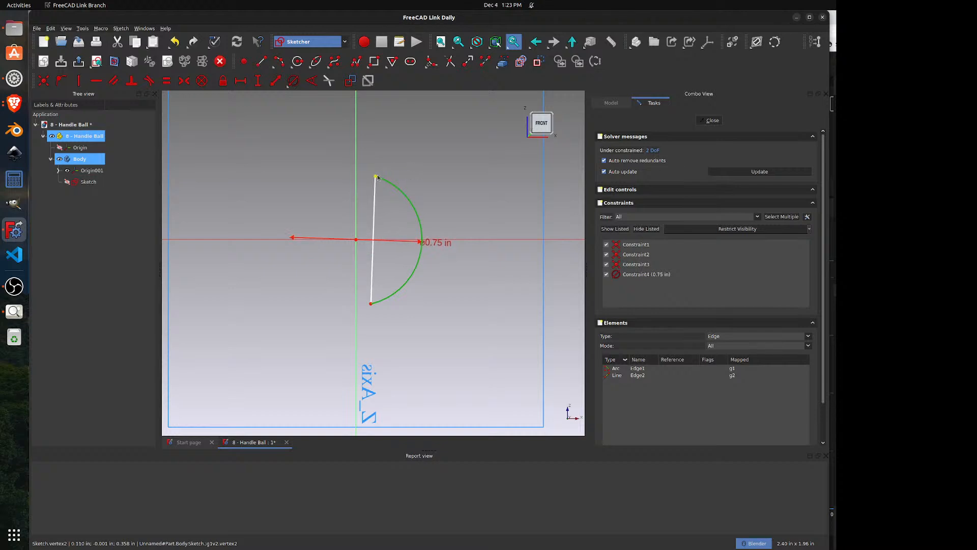
# - Add a construction circle centered on the vertical axis through the arc's upper endpoint, and constrain its center horizontal with that endpoint
pyautogui.click(298, 61)
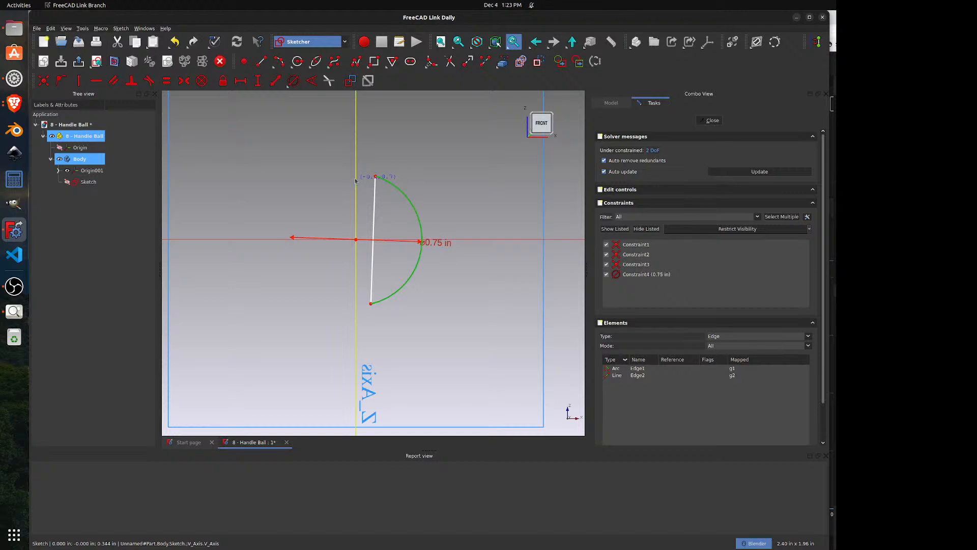
pyautogui.click(355, 178)
pyautogui.click(376, 177)
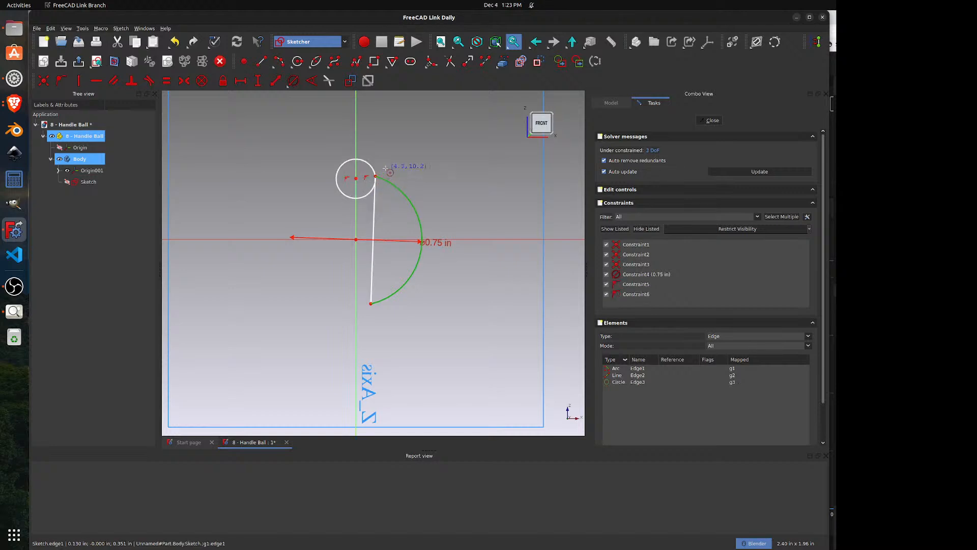
pyautogui.click(373, 166)
pyautogui.click(538, 62)
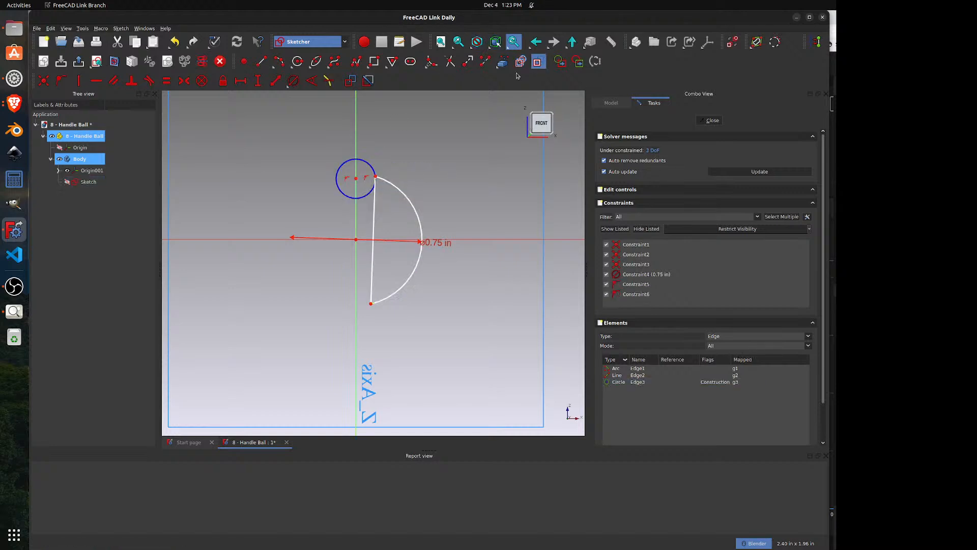
pyautogui.click(357, 179)
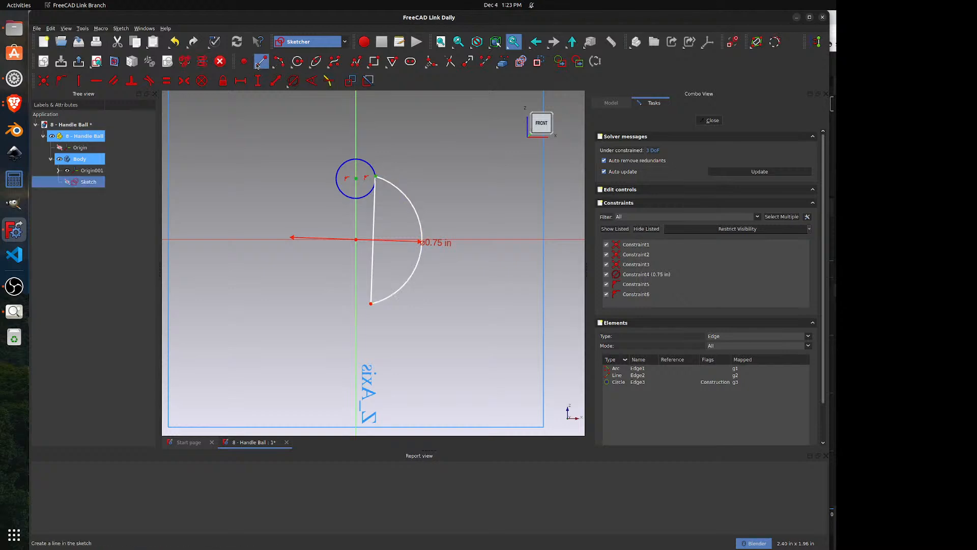
pyautogui.click(96, 81)
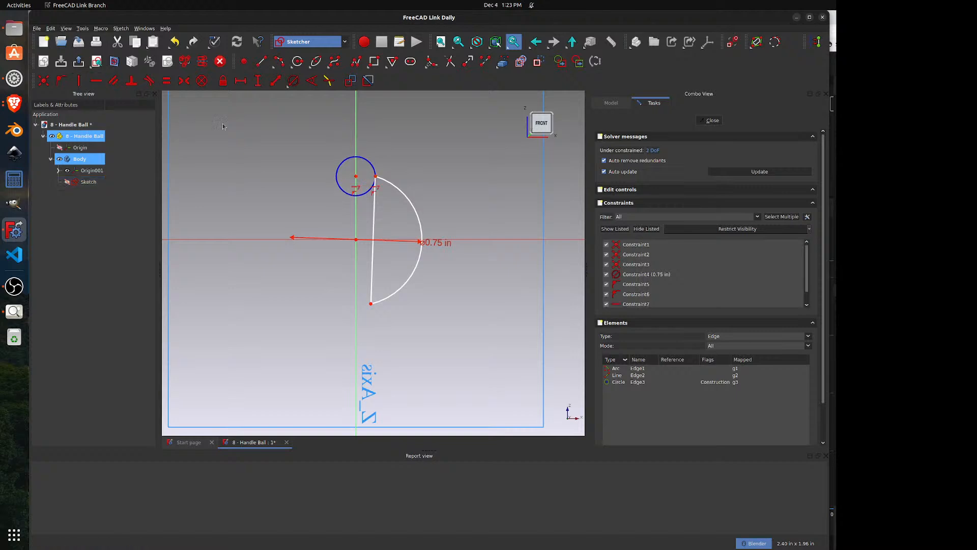
# - Set the construction circle's diameter to 0.22 in and reposition both diameter labels clear of the geometry
pyautogui.click(294, 81)
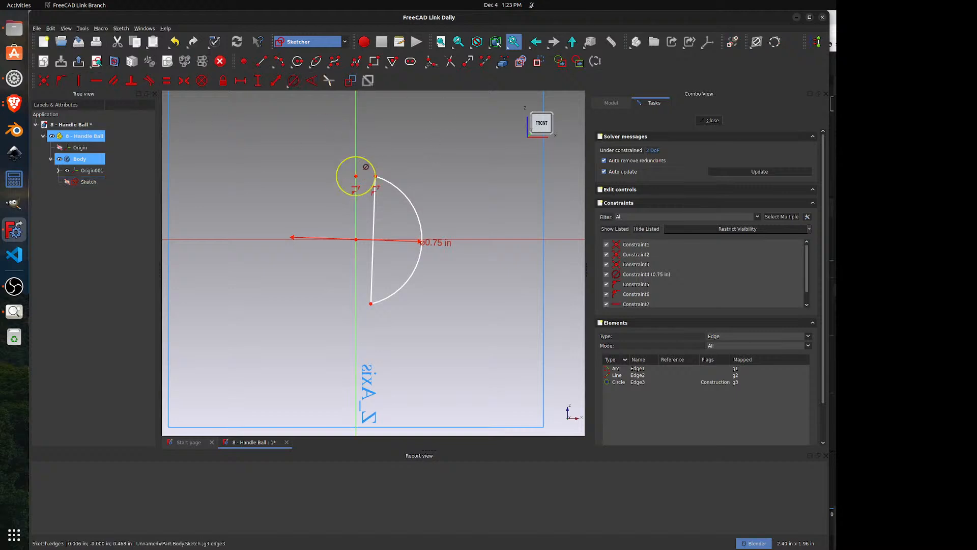
pyautogui.click(373, 168)
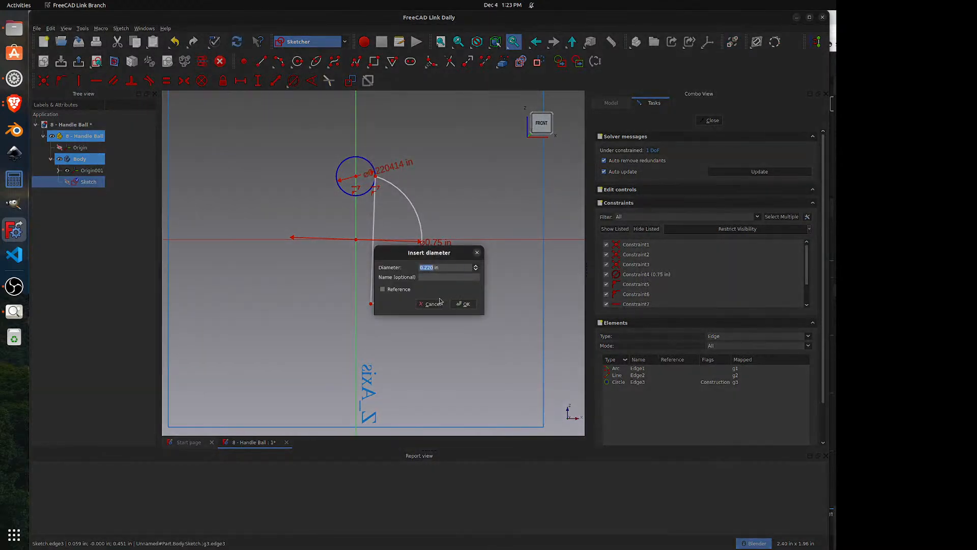
pyautogui.click(465, 303)
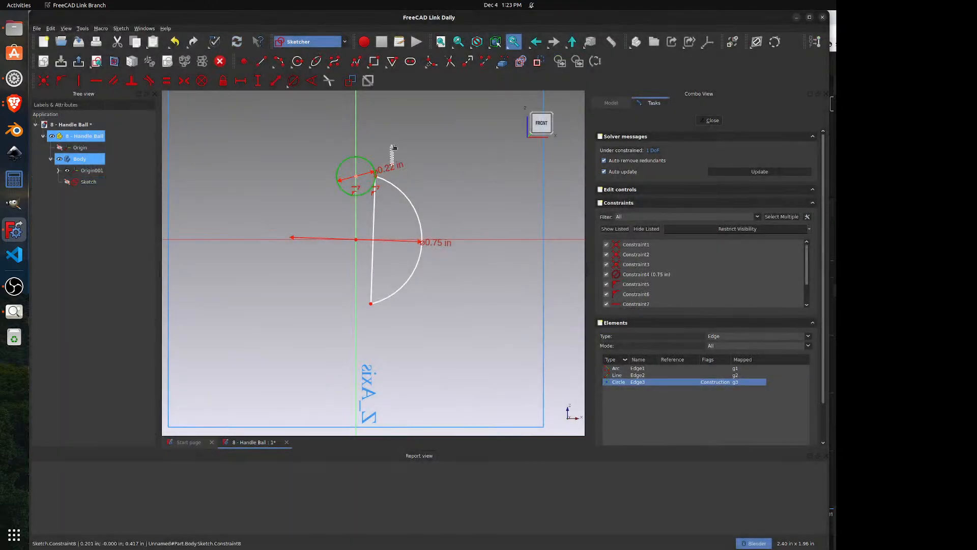
pyautogui.moveTo(393, 147); pyautogui.dragTo(399, 154)
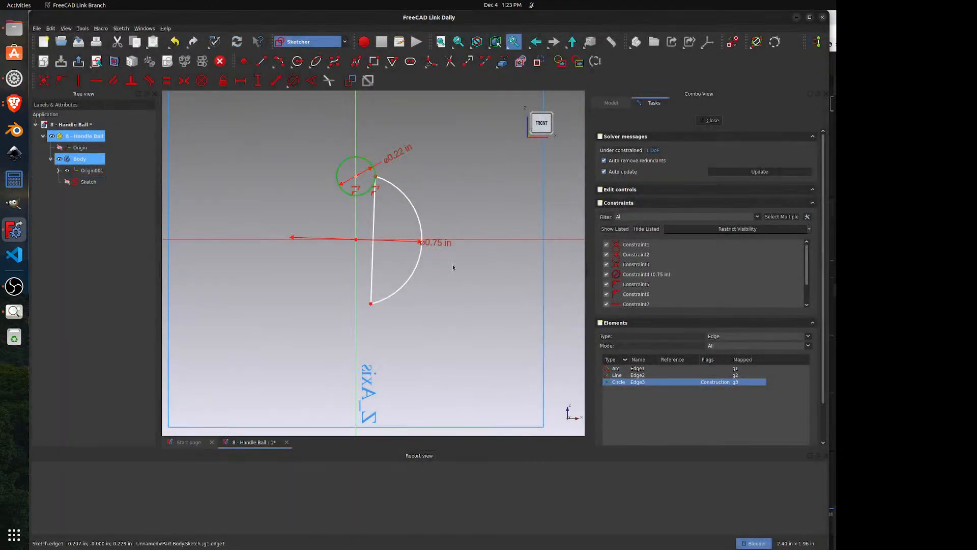
pyautogui.moveTo(436, 243); pyautogui.dragTo(450, 266)
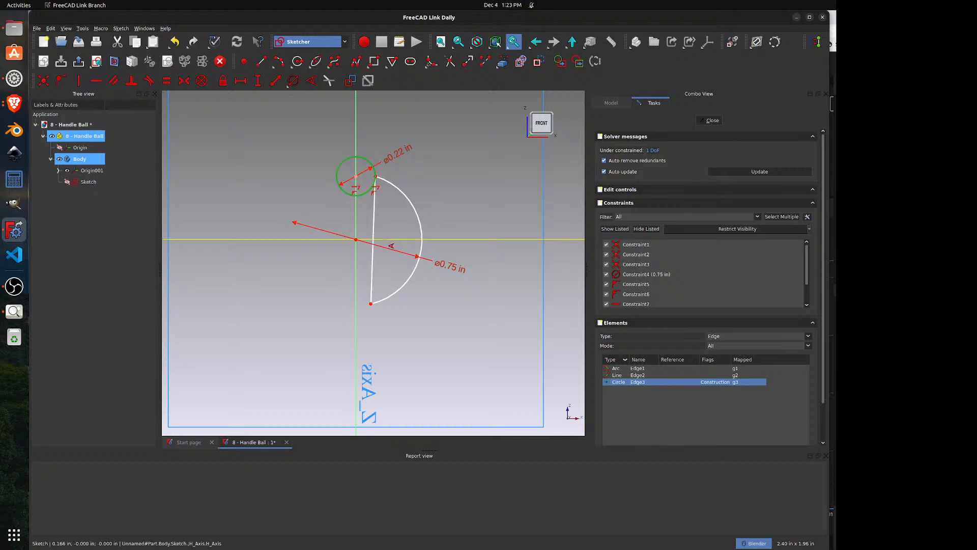
# - Set the angle between the closing line and the horizontal axis to 88° and shift the small circle's diameter label outward
pyautogui.click(375, 228)
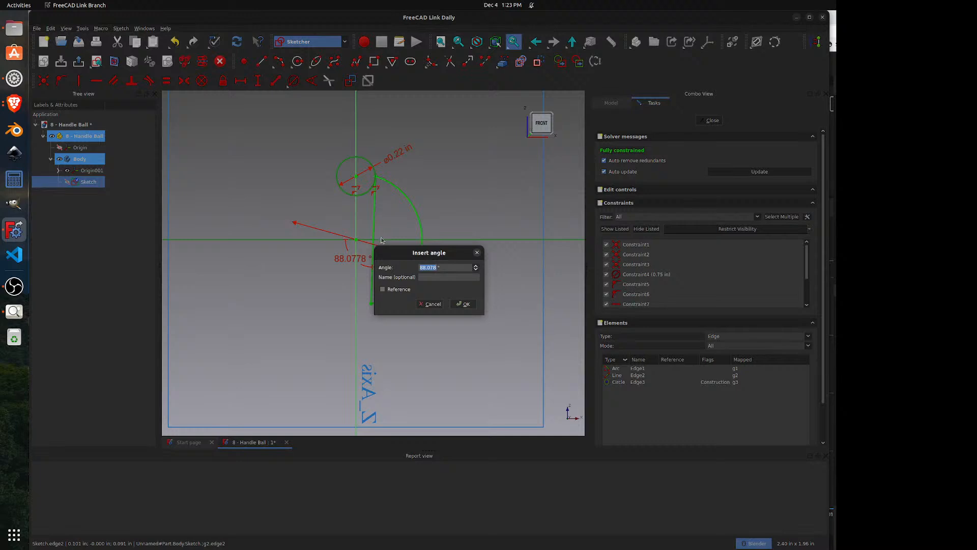
pyautogui.write('88')
pyautogui.press('Return')
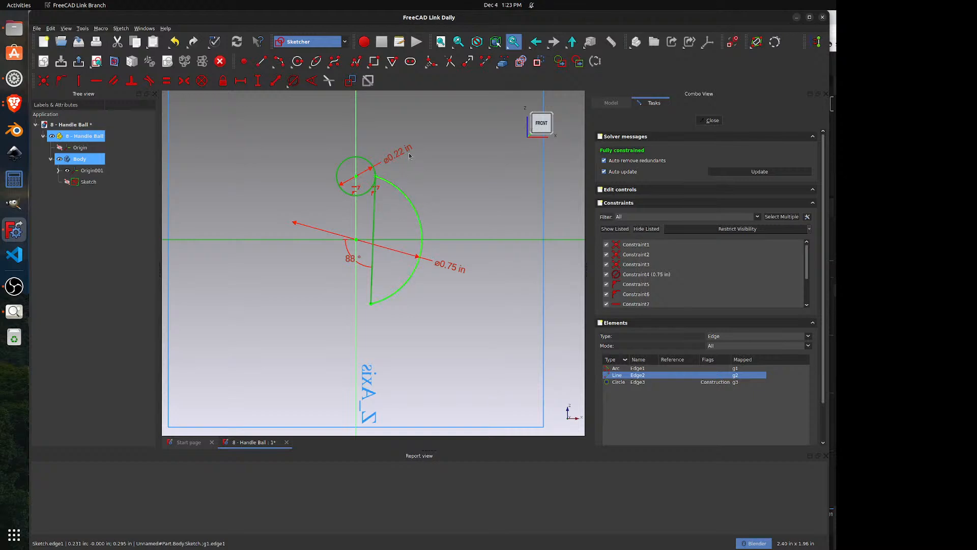
pyautogui.moveTo(400, 154); pyautogui.dragTo(404, 147)
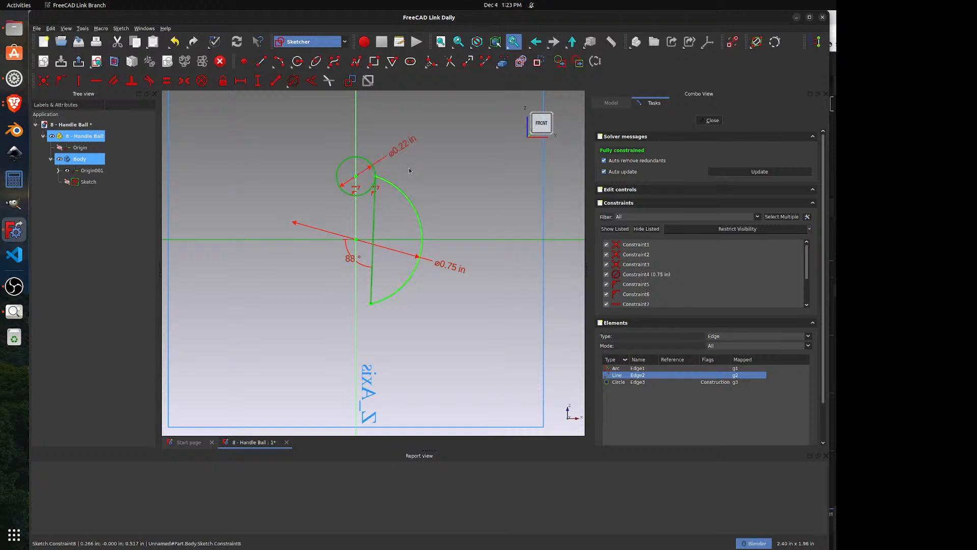
# - Check the handle ball's pin hole callout on the drawing and set the construction circle's diameter to 0.104 in
pyautogui.click(14, 311)
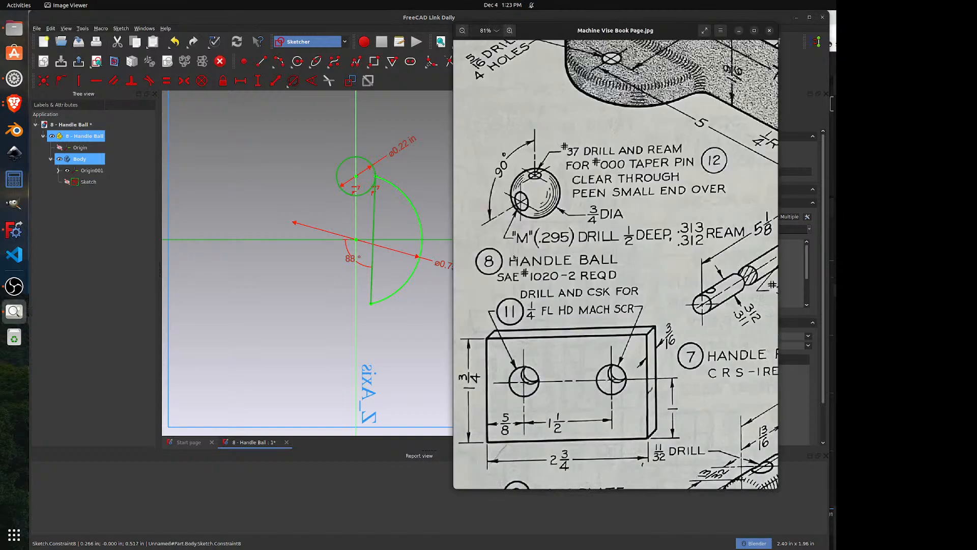
pyautogui.click(401, 149)
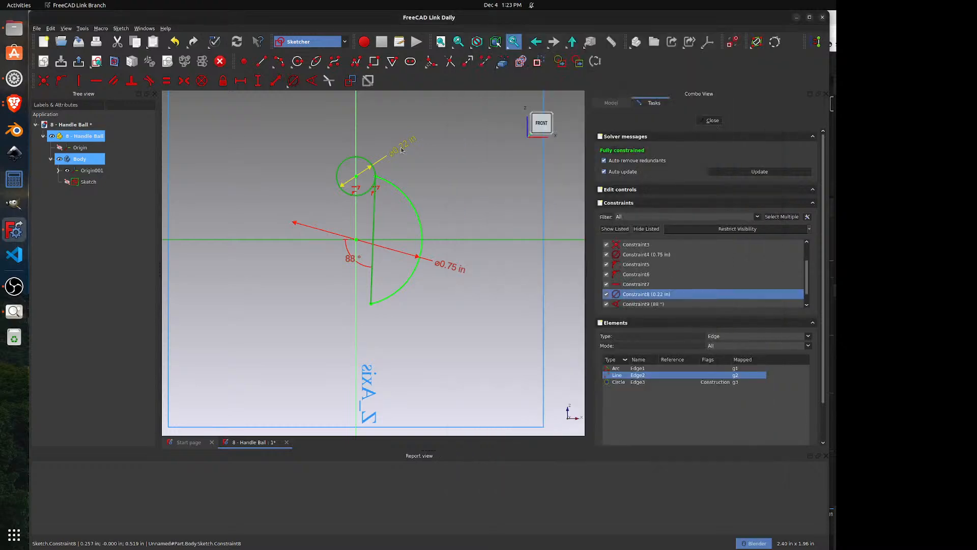
pyautogui.doubleClick(401, 149)
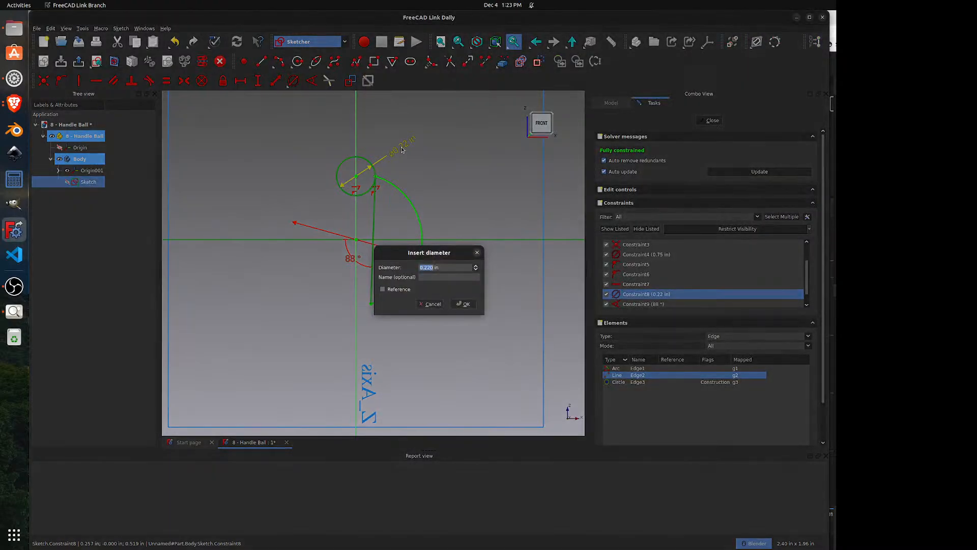
pyautogui.click(431, 304)
pyautogui.rightClick(412, 164)
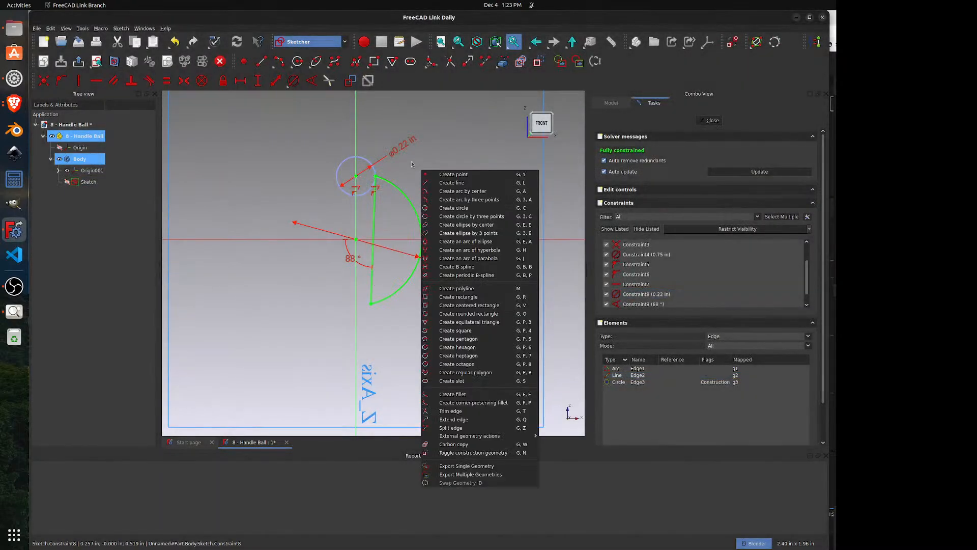
pyautogui.press('Escape')
pyautogui.click(400, 149)
pyautogui.doubleClick(400, 149)
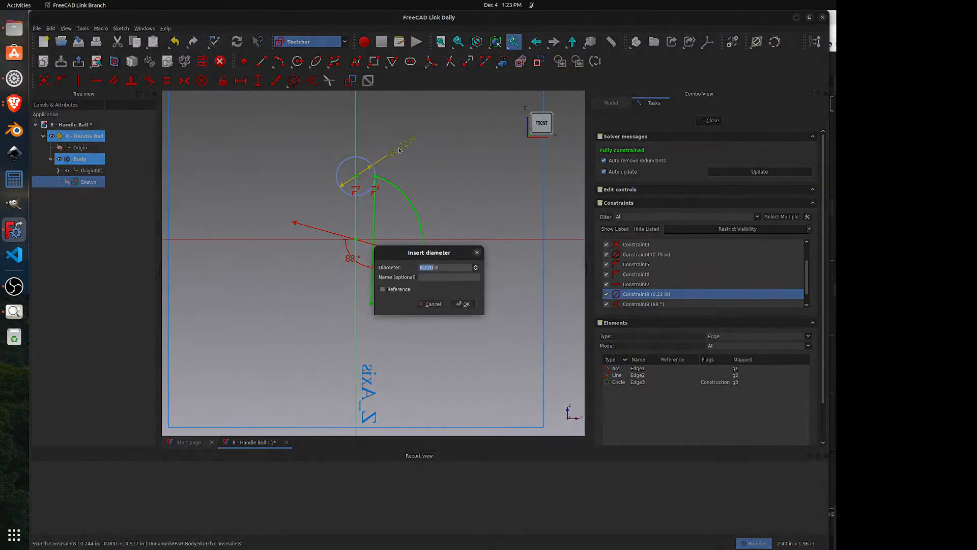
pyautogui.write('.104')
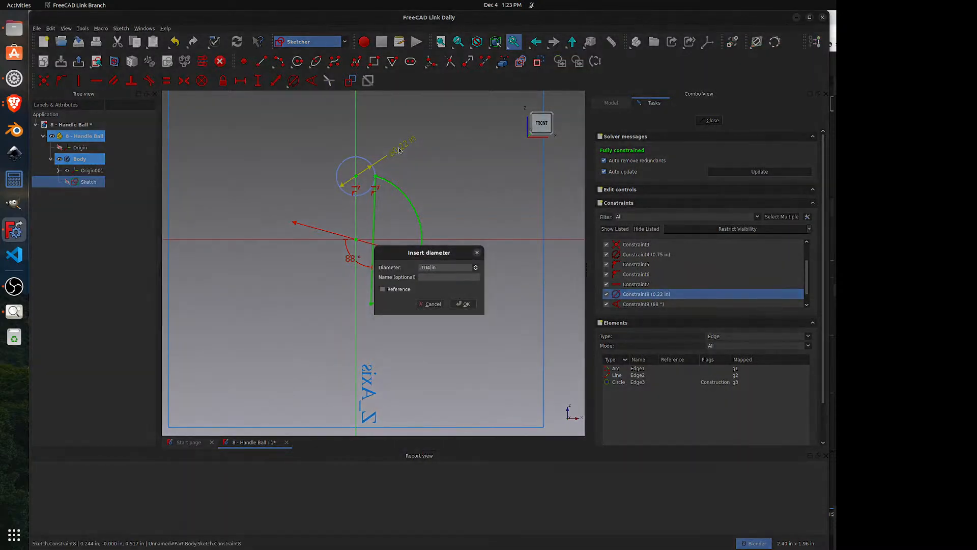
pyautogui.press('Return')
pyautogui.rightClick(438, 200)
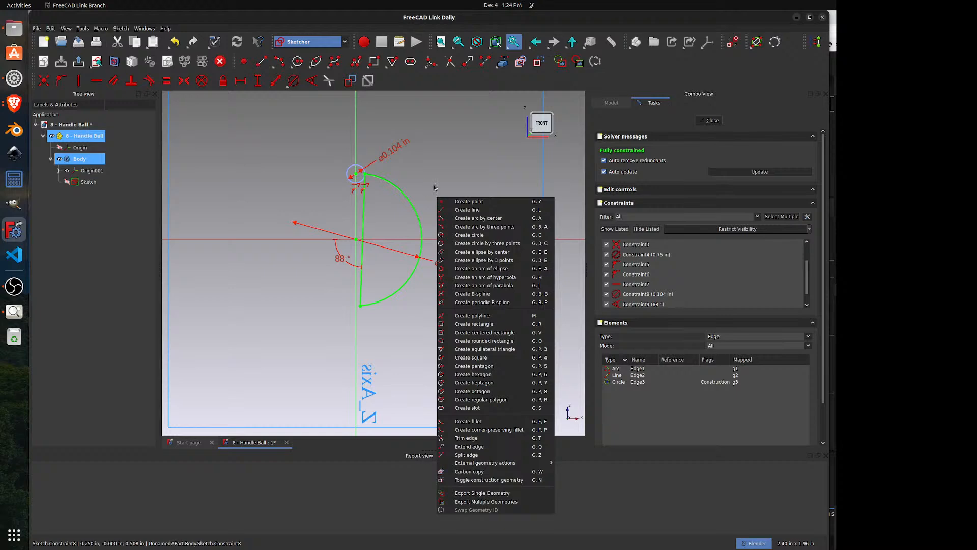
pyautogui.press('Escape')
# - Set the angle between the closing line and the horizontal axis to 89°
pyautogui.doubleClick(341, 259)
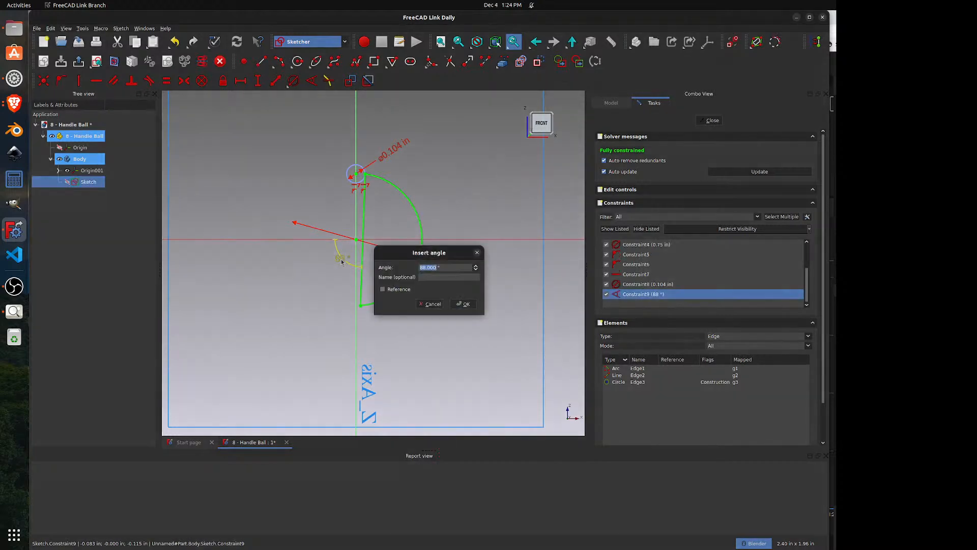
pyautogui.write('89')
pyautogui.press('Return')
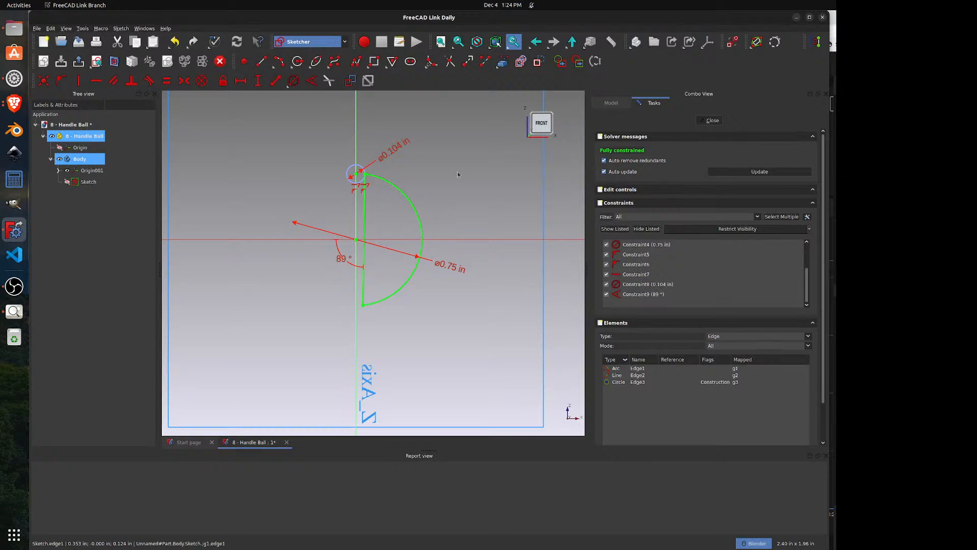
# - Close the sketch and revolve the profile 360° about the vertical sketch axis to form the ball
pyautogui.click(708, 121)
pyautogui.click(264, 62)
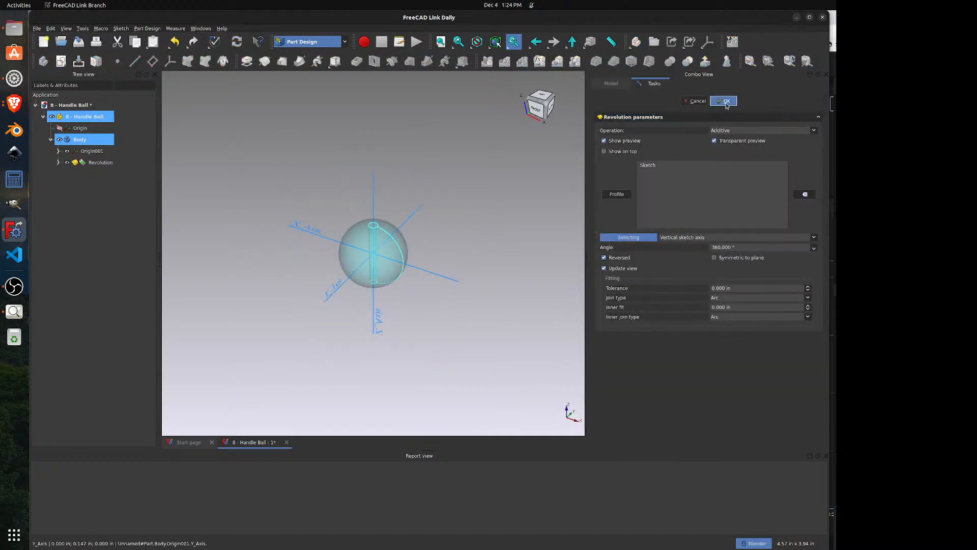
pyautogui.click(723, 101)
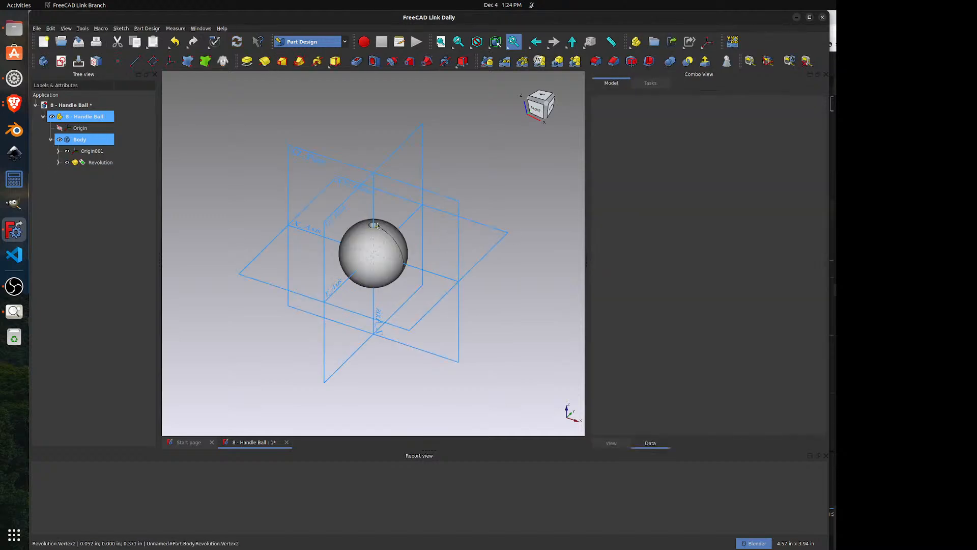
pyautogui.press('1')
pyautogui.moveTo(377, 284)
pyautogui.mouseDown(button='middle')
pyautogui.moveTo(384, 235)
pyautogui.moveTo(384, 322)
pyautogui.moveTo(363, 283)
pyautogui.mouseUp(button='middle')
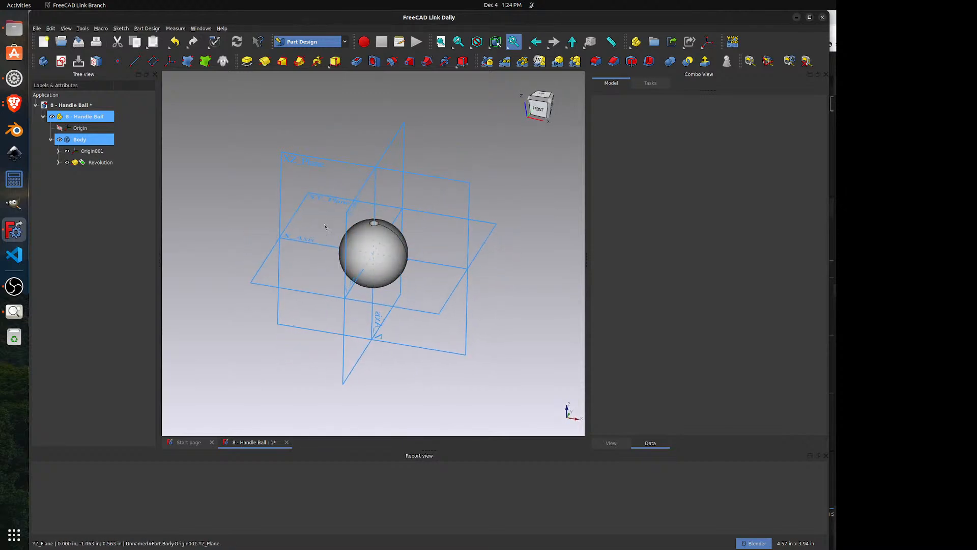
pyautogui.moveTo(325, 226); pyautogui.dragTo(322, 230, button='middle')
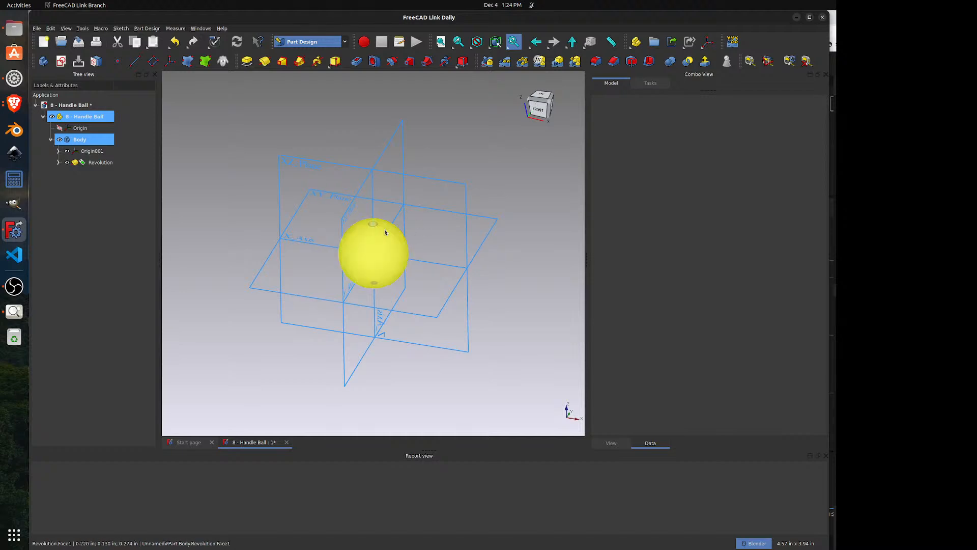
# - Reopen the revolution's sketch to examine how the slanted closing line and construction circle shape the tapered pin hole, and close it
pyautogui.click(58, 163)
pyautogui.rightClick(80, 174)
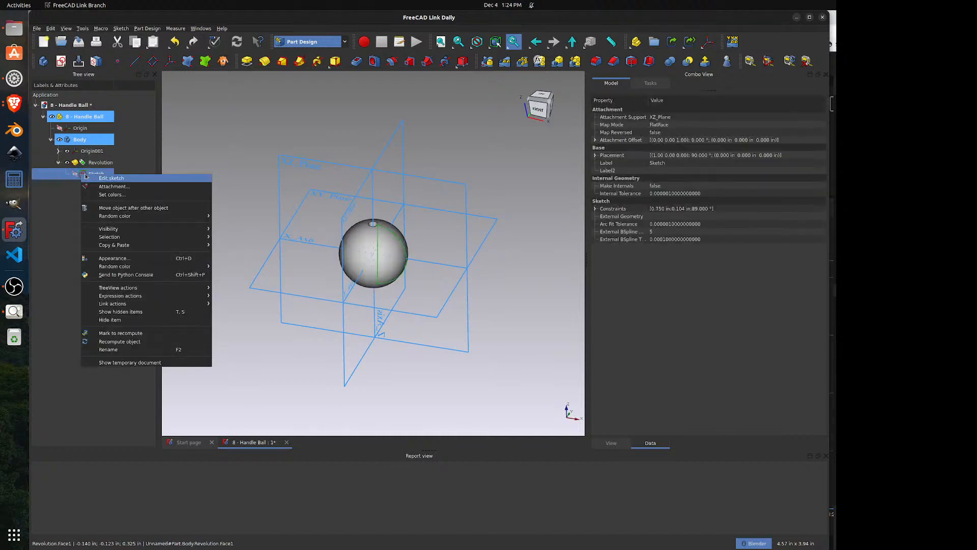
pyautogui.press('Escape')
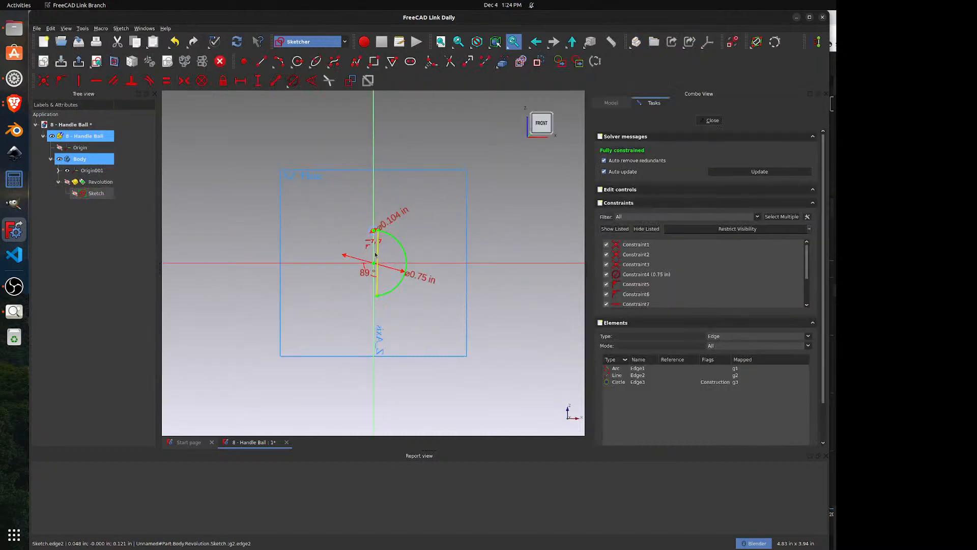
pyautogui.scroll(4, 373, 274)
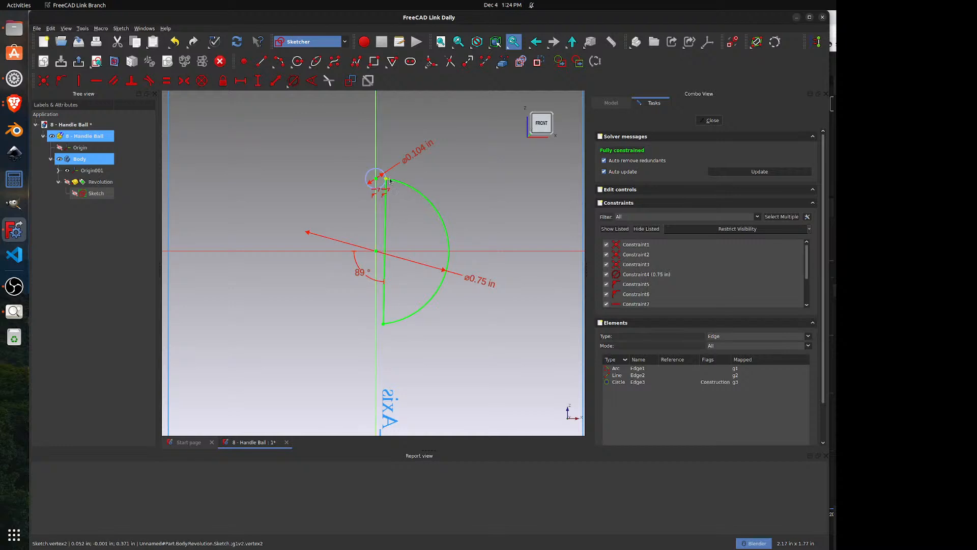
pyautogui.click(709, 121)
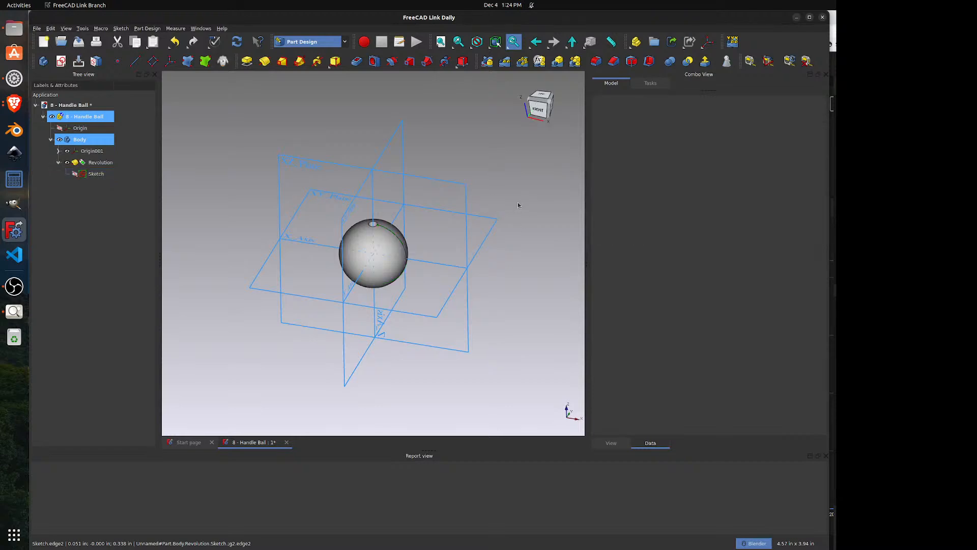
pyautogui.moveTo(517, 203); pyautogui.dragTo(512, 205, button='middle')
pyautogui.moveTo(325, 103)
pyautogui.mouseDown(button='middle')
pyautogui.moveTo(347, 99)
pyautogui.moveTo(336, 96)
pyautogui.mouseUp(button='middle')
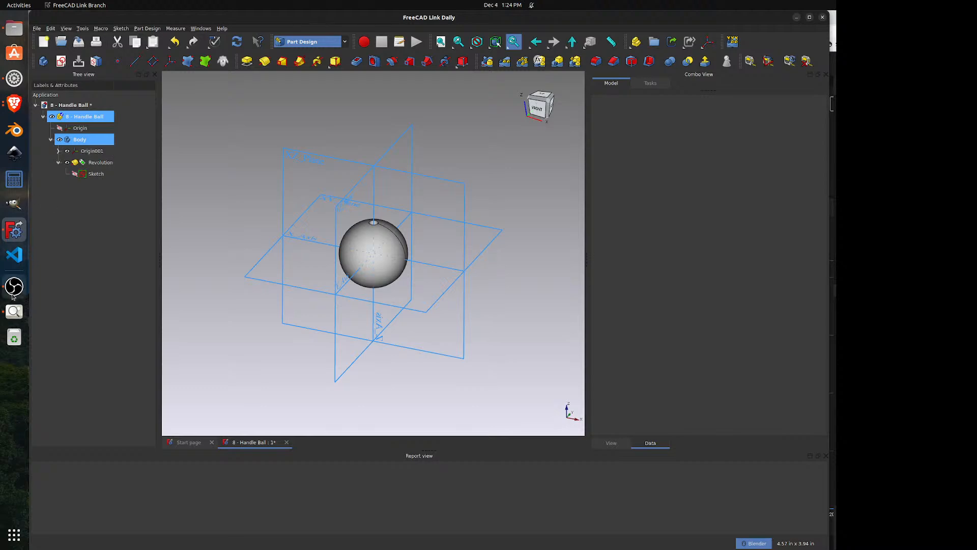
# - Consult the drawing's handle ball callouts for the drilled hole and start a new sketch on the XZ plane
pyautogui.click(14, 311)
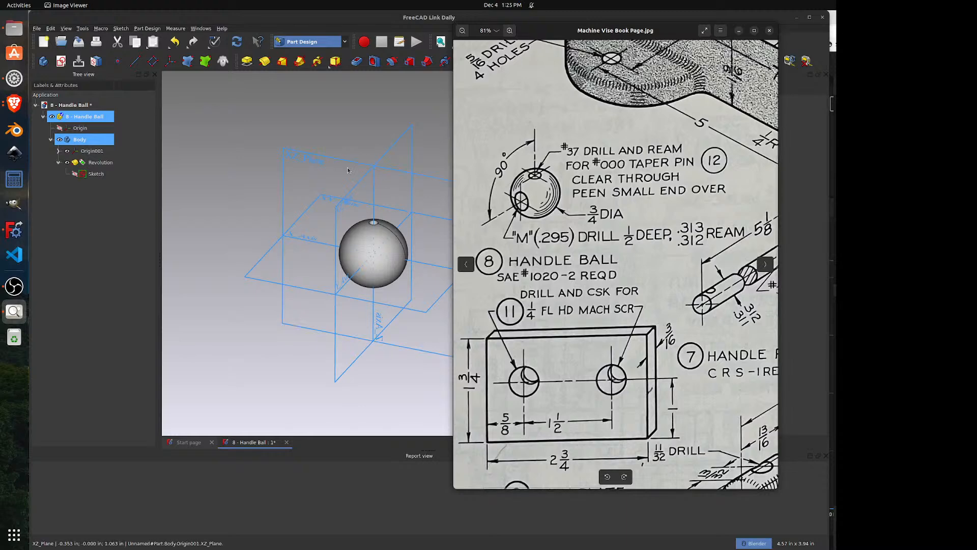
pyautogui.click(352, 151)
pyautogui.click(327, 159)
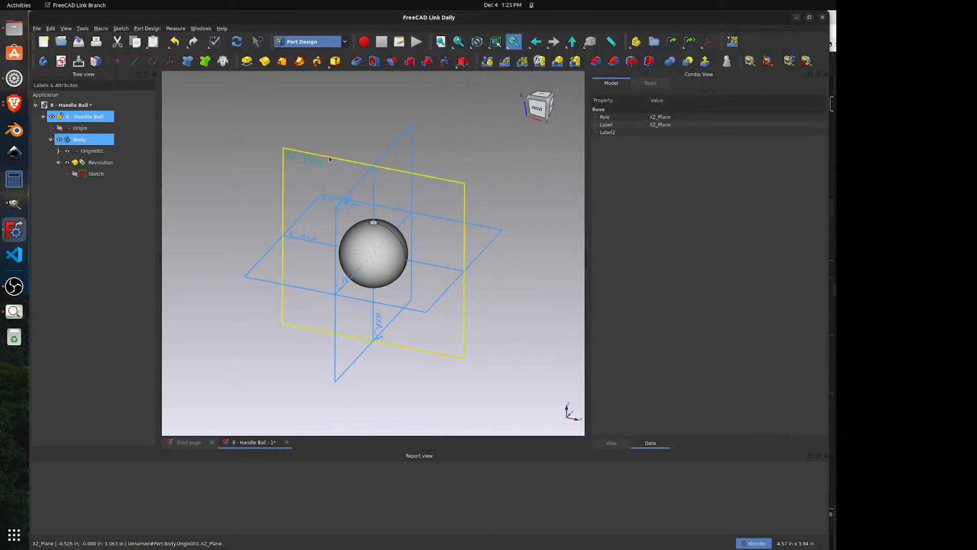
pyautogui.click(61, 61)
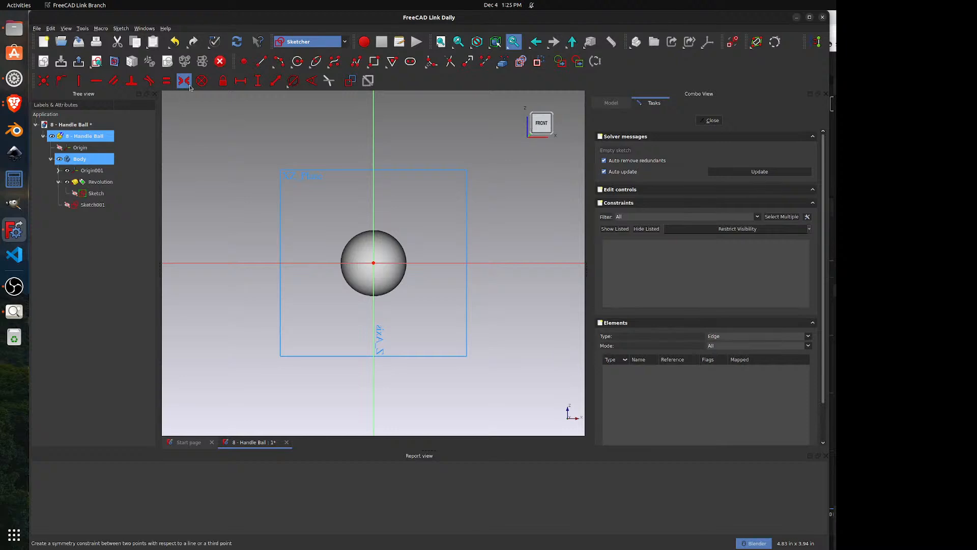
# - Draw a closed four-sided polyline over the ball's upper right, about 0.39 in wide and 0.26 in tall, with a slanted inner edge
pyautogui.scroll(3, 402, 255)
pyautogui.scroll(2, 401, 256)
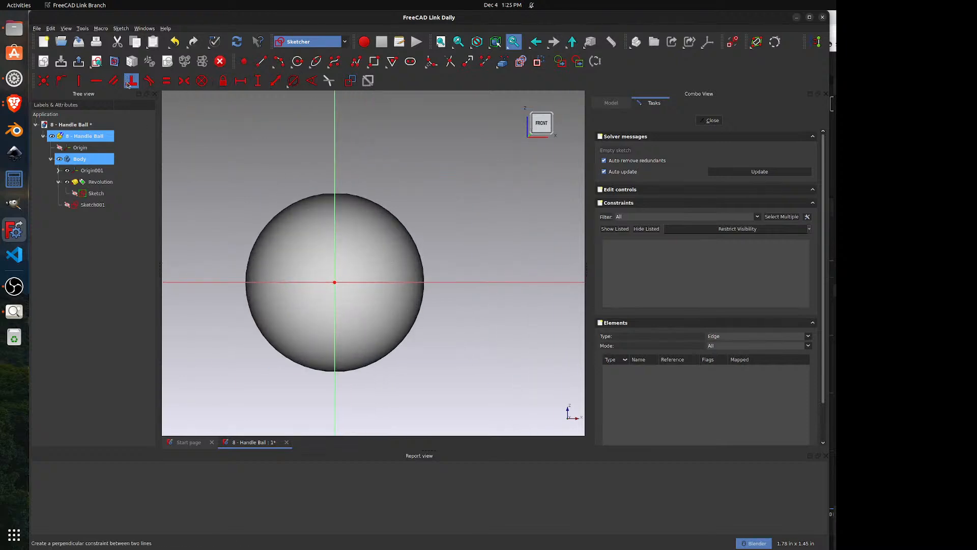
pyautogui.click(356, 61)
pyautogui.click(357, 273)
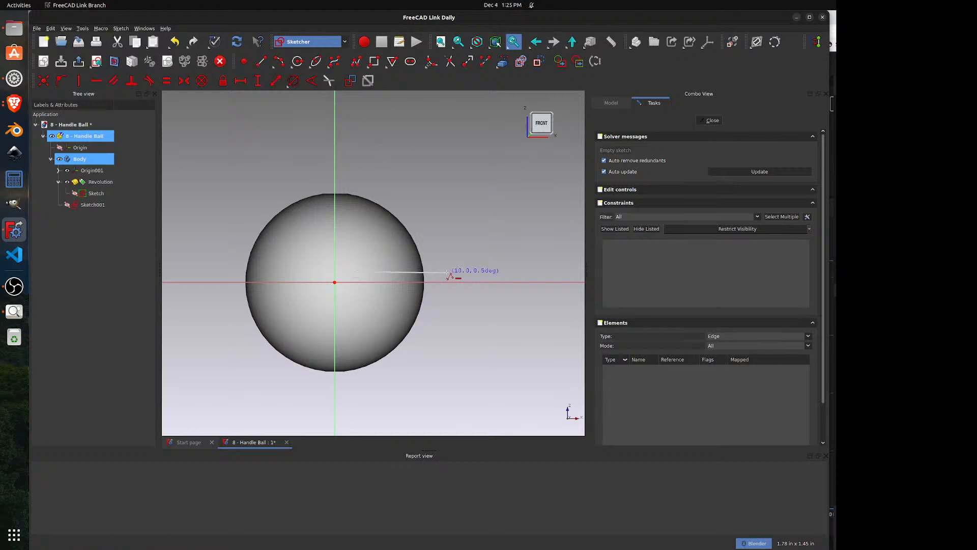
pyautogui.click(446, 272)
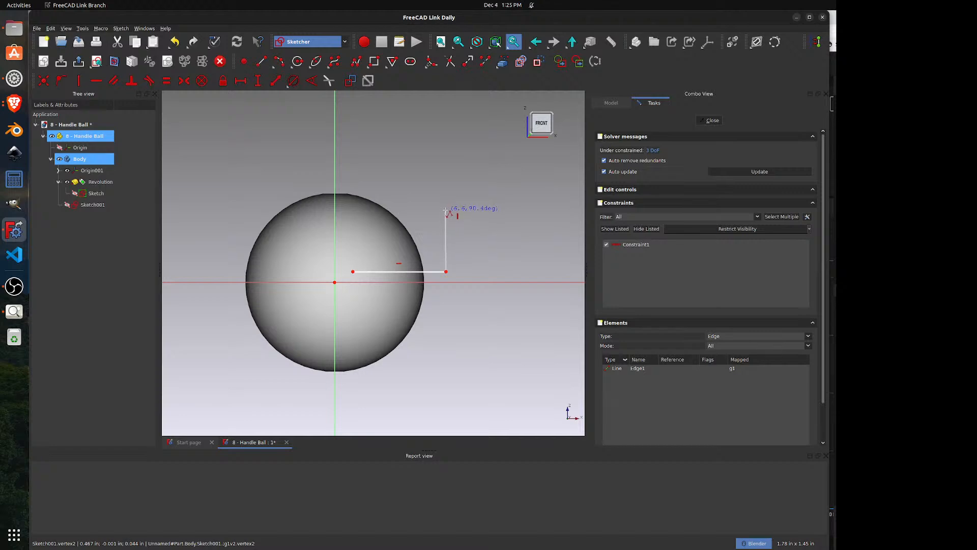
pyautogui.click(446, 209)
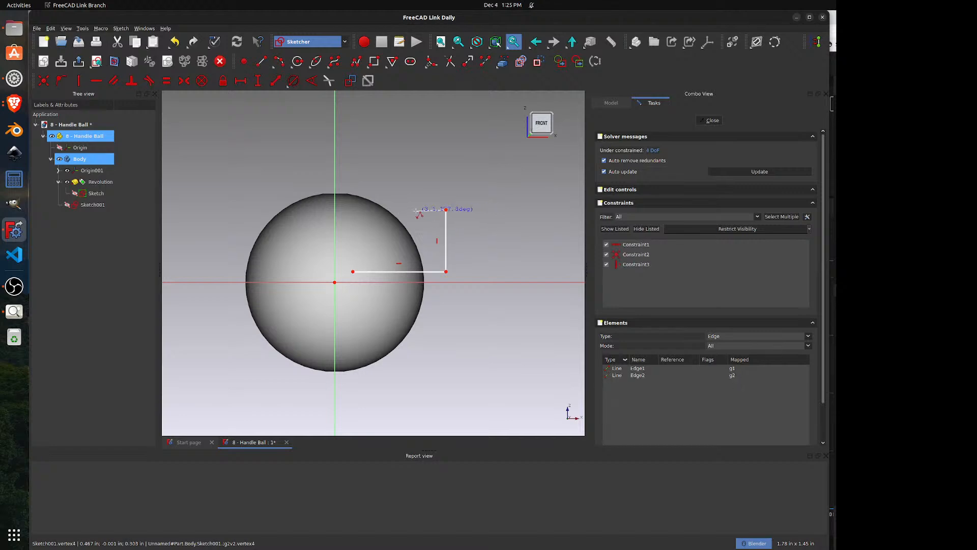
pyautogui.click(368, 210)
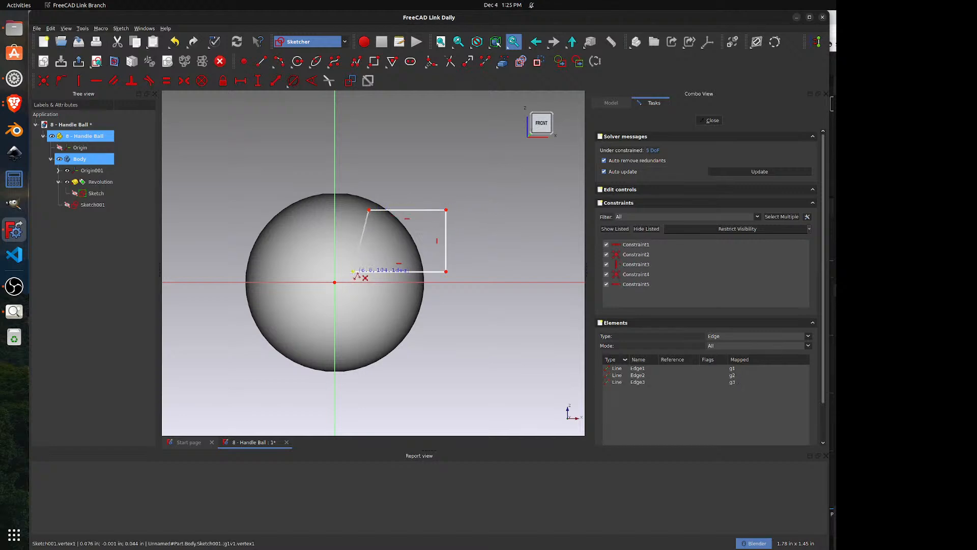
pyautogui.click(353, 272)
pyautogui.rightClick(474, 202)
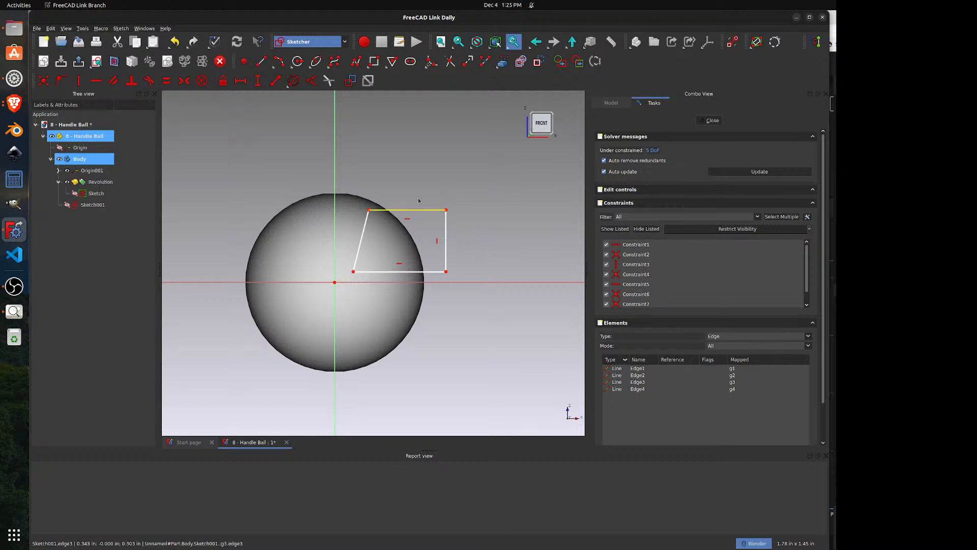
# - Add a construction circle centered on the profile's lower outer corner and passing through its upper outer corner
pyautogui.click(298, 62)
pyautogui.click(446, 271)
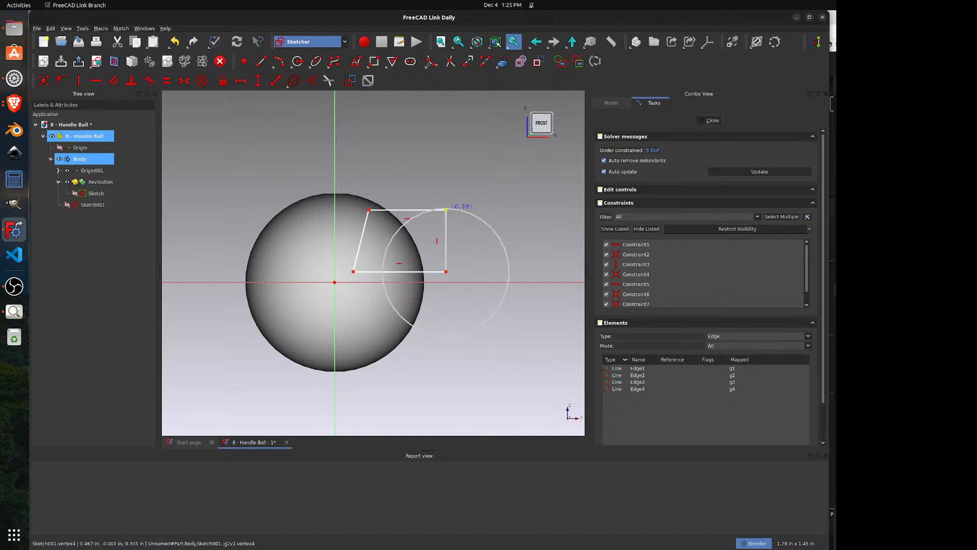
pyautogui.click(446, 210)
pyautogui.click(448, 211)
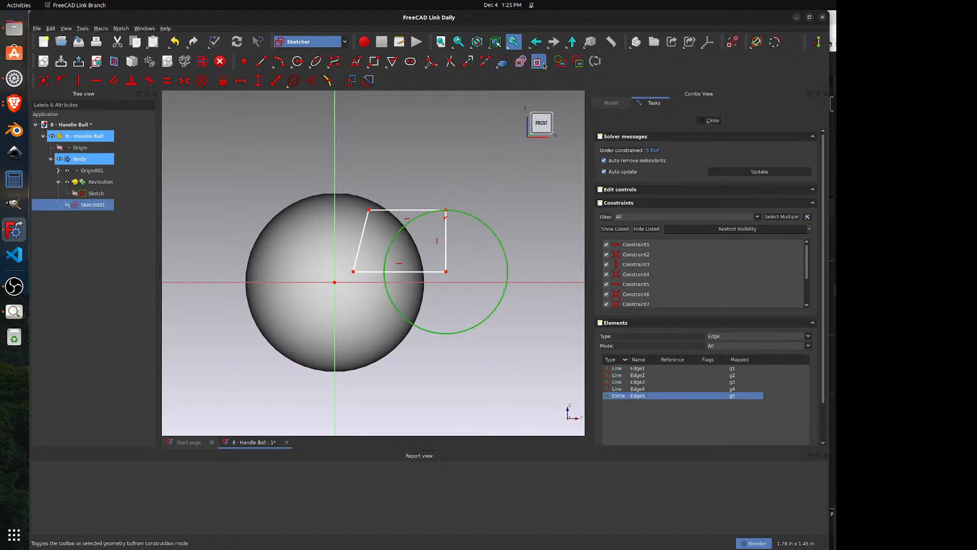
pyautogui.click(539, 62)
# - Set the construction circle's diameter to 0.295 in
pyautogui.click(294, 80)
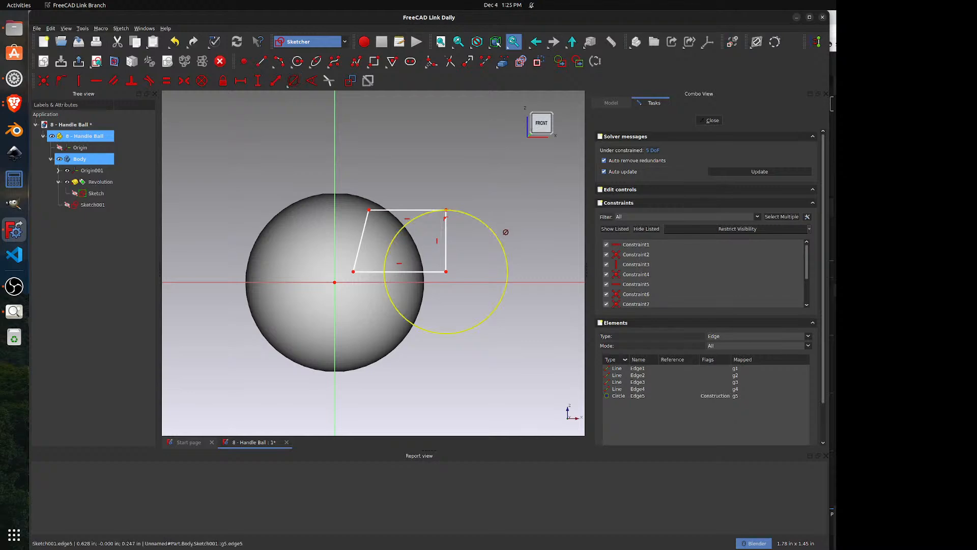
pyautogui.click(489, 229)
pyautogui.write('.')
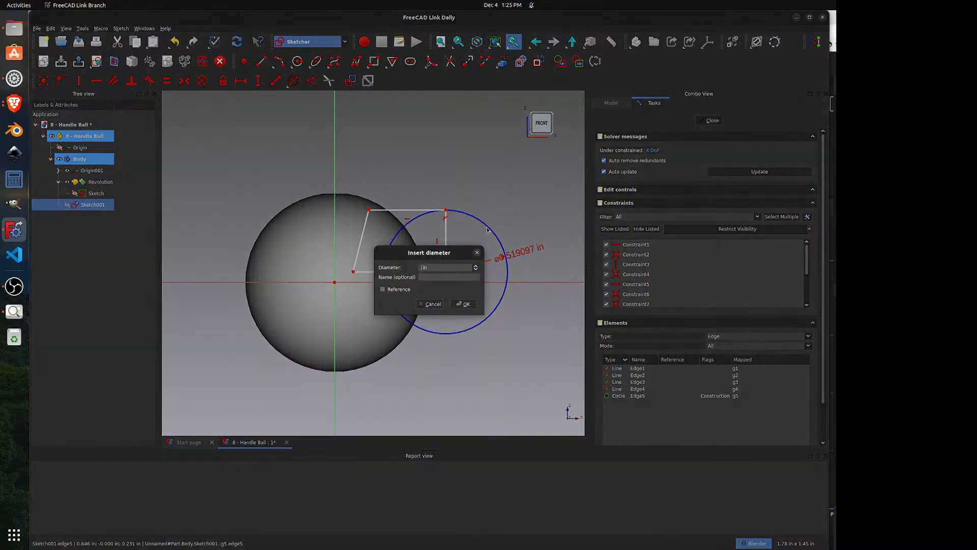
pyautogui.write('295')
pyautogui.press('Return')
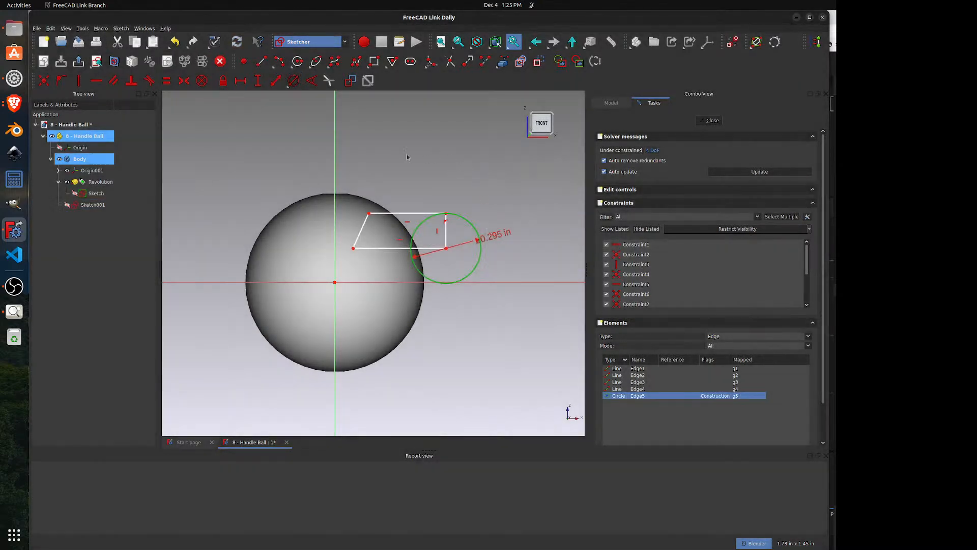
# - Set the angle between the profile's lower horizontal line and its slanted inner edge to 59°
pyautogui.click(311, 81)
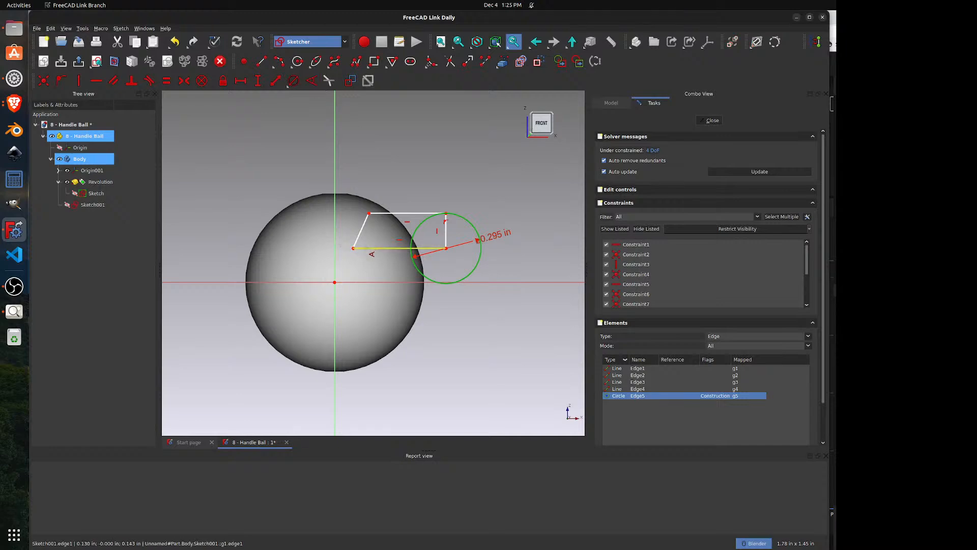
pyautogui.click(365, 248)
pyautogui.click(364, 239)
pyautogui.write('5')
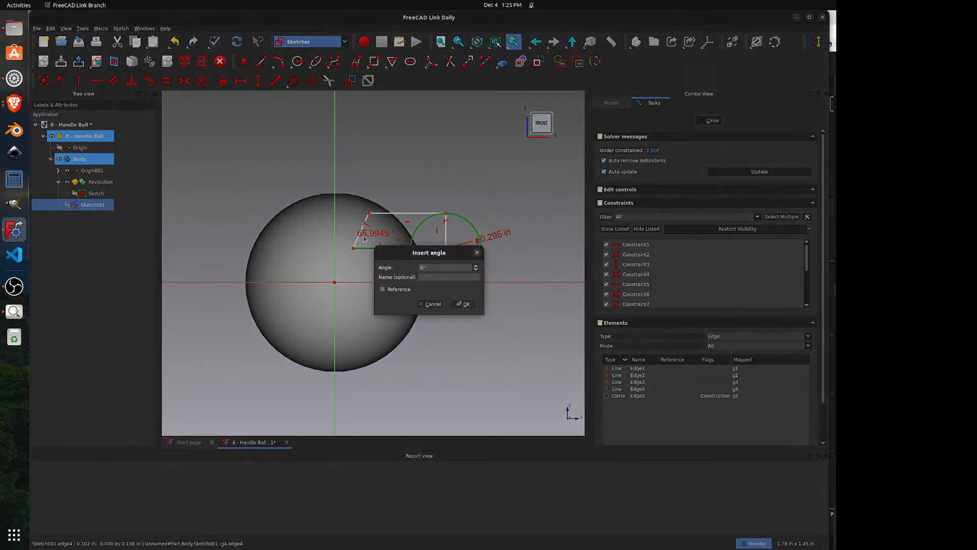
pyautogui.write('9')
pyautogui.press('Return')
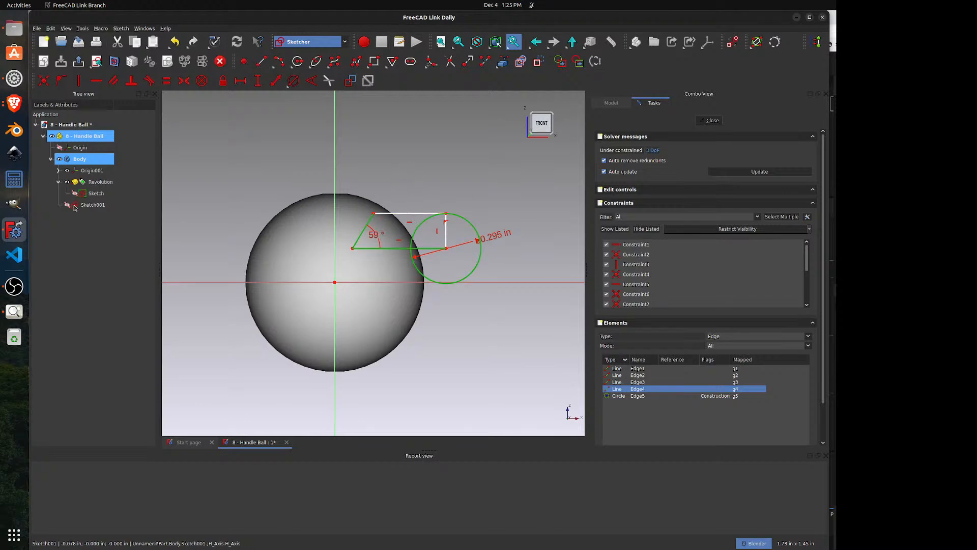
# - Check the handle ball's drill depth in the vise drawing and set the length of the profile's lower horizontal line to 0.5 in
pyautogui.click(14, 311)
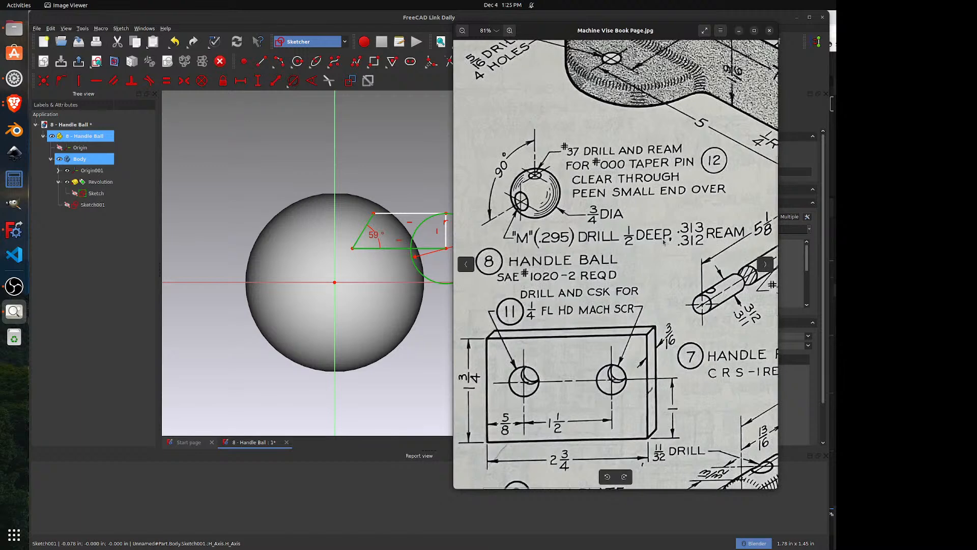
pyautogui.click(362, 173)
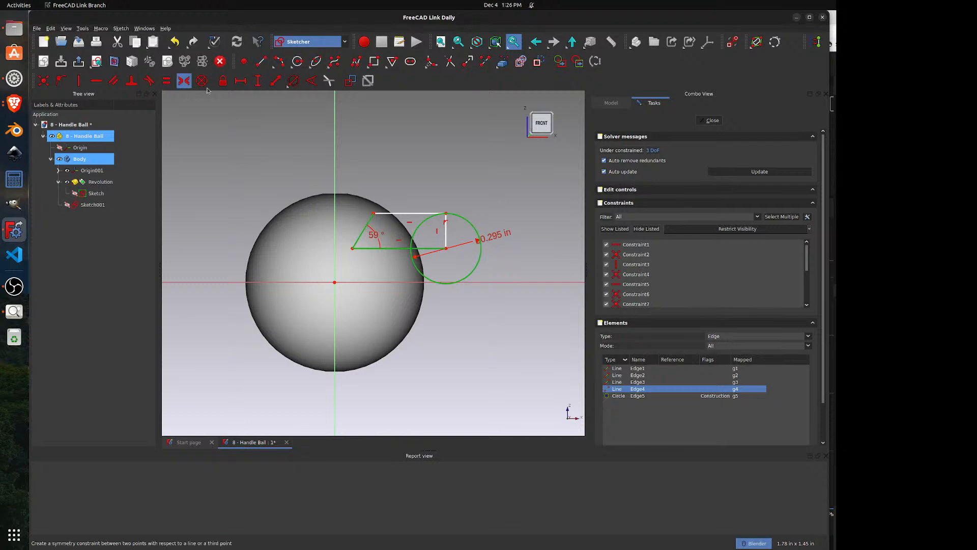
pyautogui.click(241, 82)
pyautogui.click(391, 249)
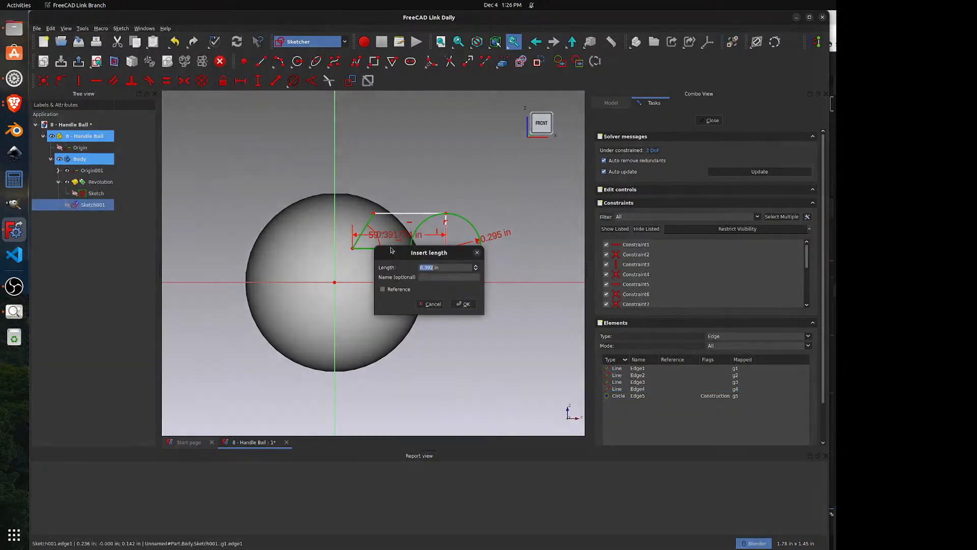
pyautogui.write('0.5')
pyautogui.press('Return')
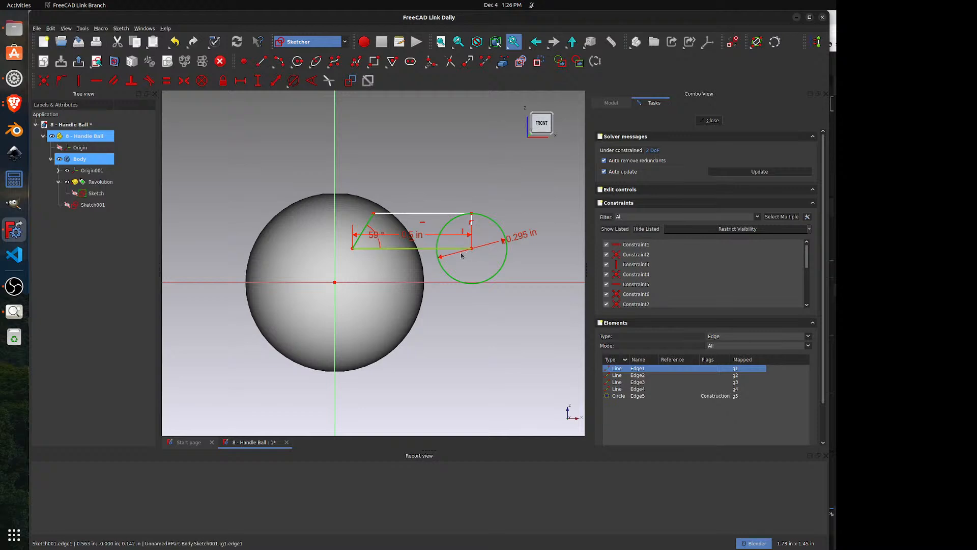
# - Import the ball's outer arc edge into the sketch as external geometry, then align the view with the sketch plane
pyautogui.moveTo(467, 188); pyautogui.dragTo(431, 206, button='middle')
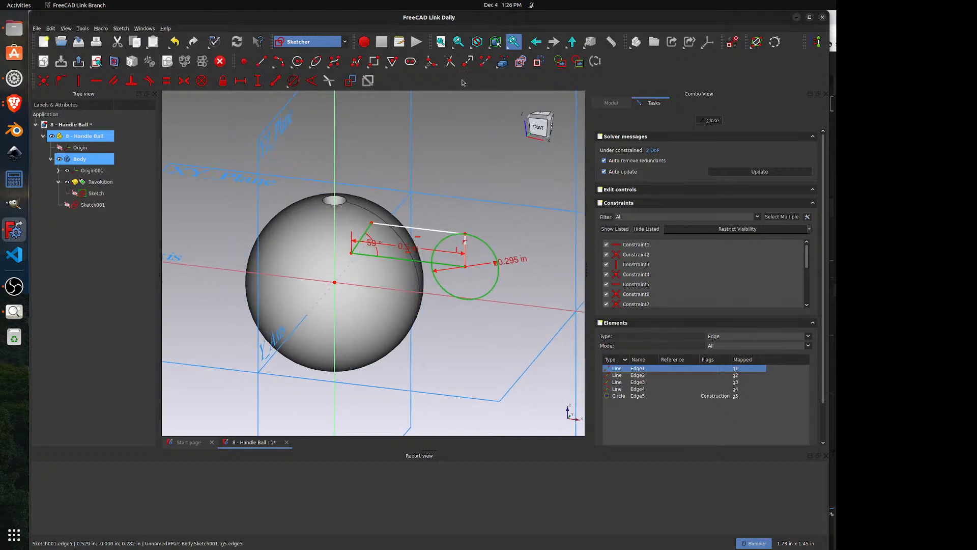
pyautogui.click(502, 68)
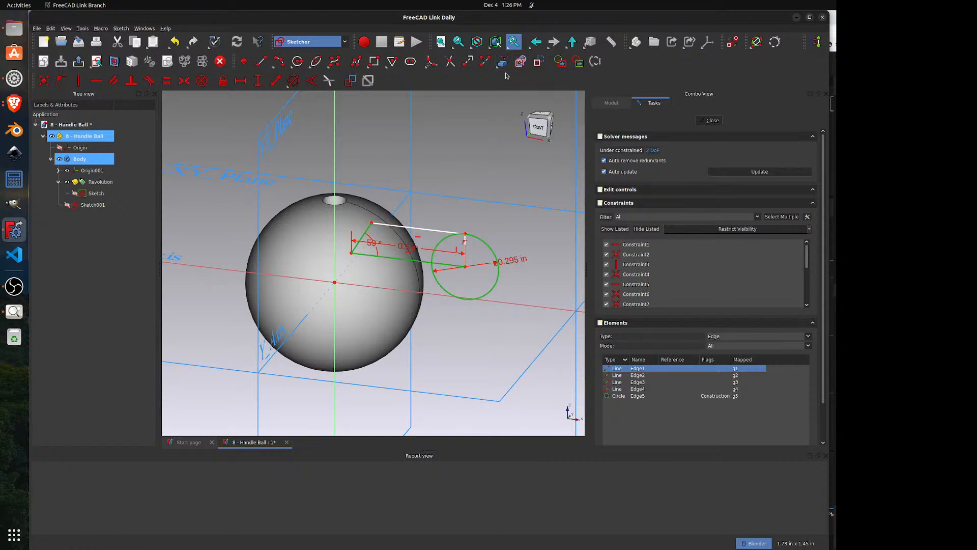
pyautogui.click(418, 271)
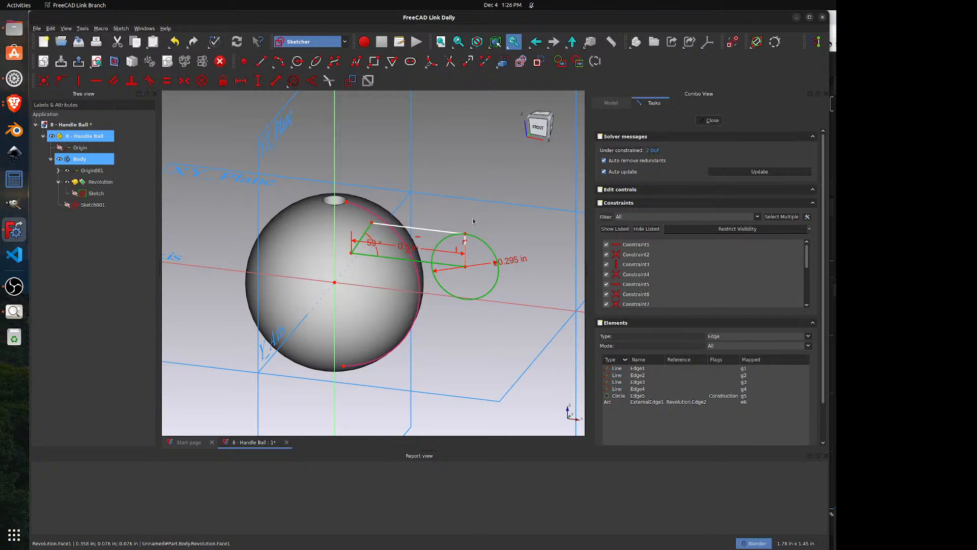
pyautogui.click(75, 194)
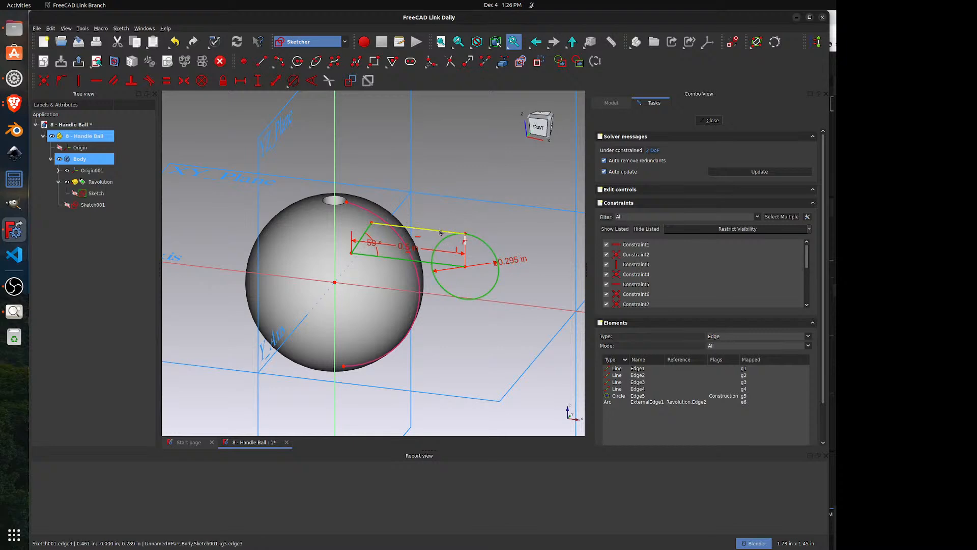
pyautogui.click(96, 61)
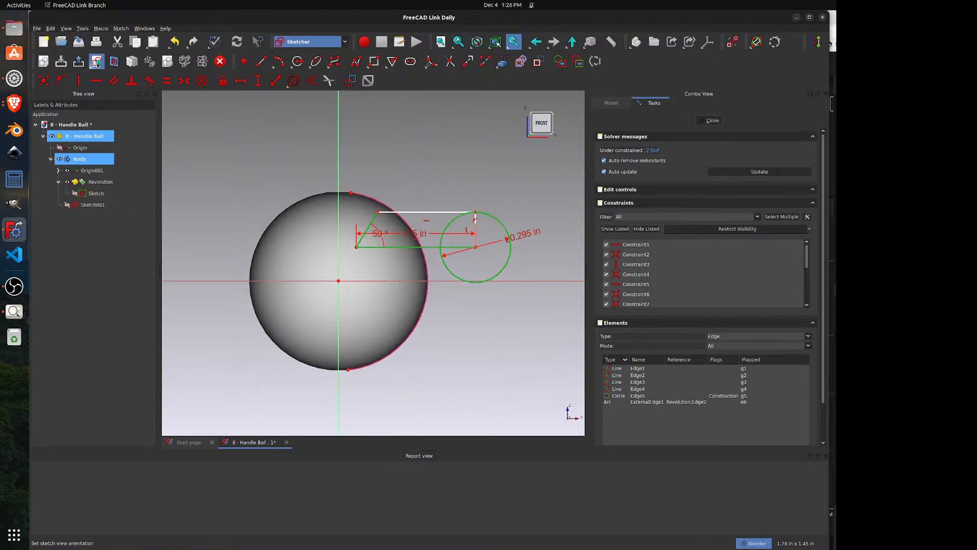
# - Constrain the profile's lower outer corner onto both the imported ball arc and the horizontal axis
pyautogui.scroll(2, 440, 280)
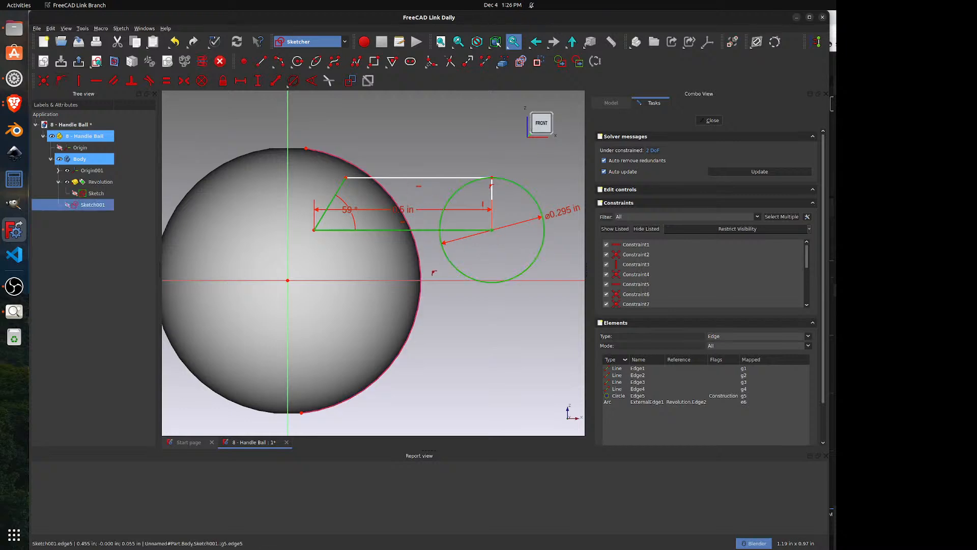
pyautogui.click(421, 270)
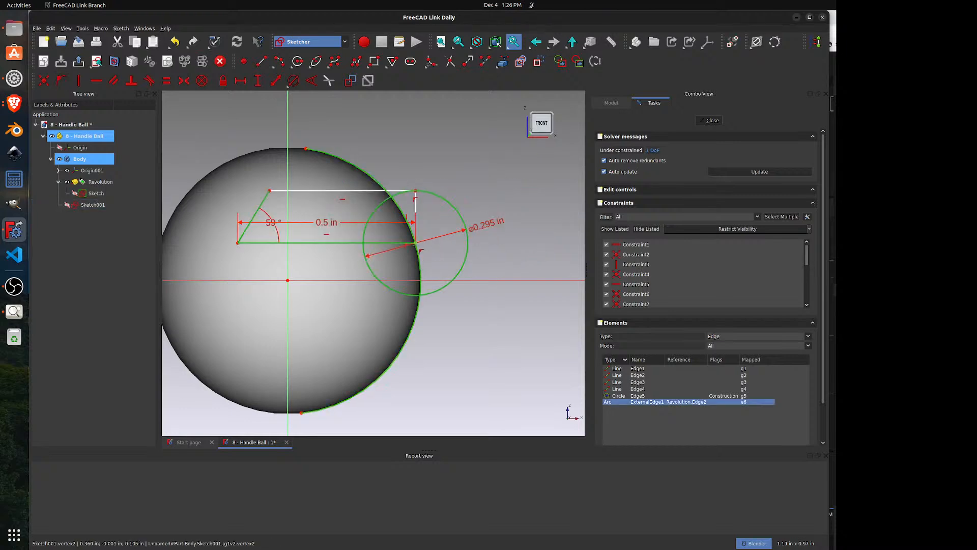
pyautogui.click(416, 242)
pyautogui.click(431, 281)
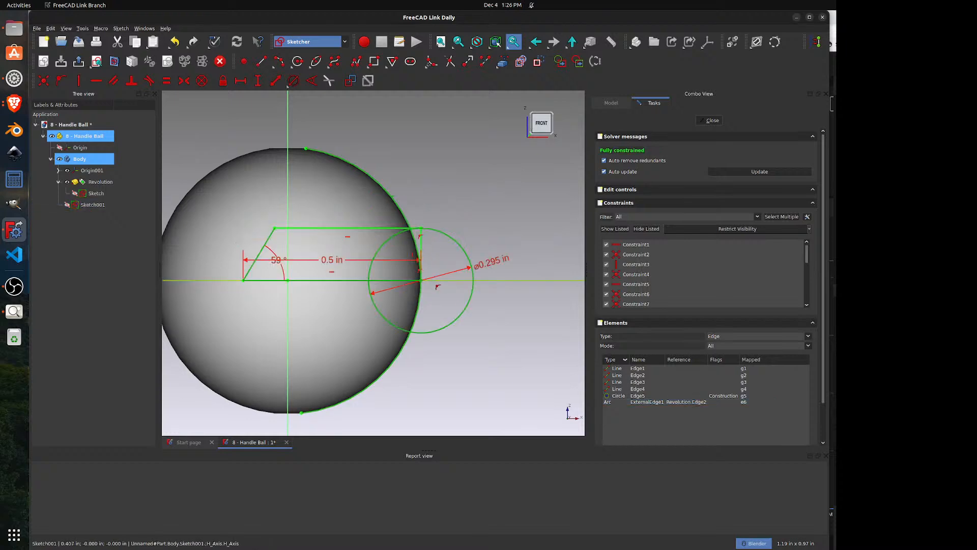
pyautogui.rightClick(460, 202)
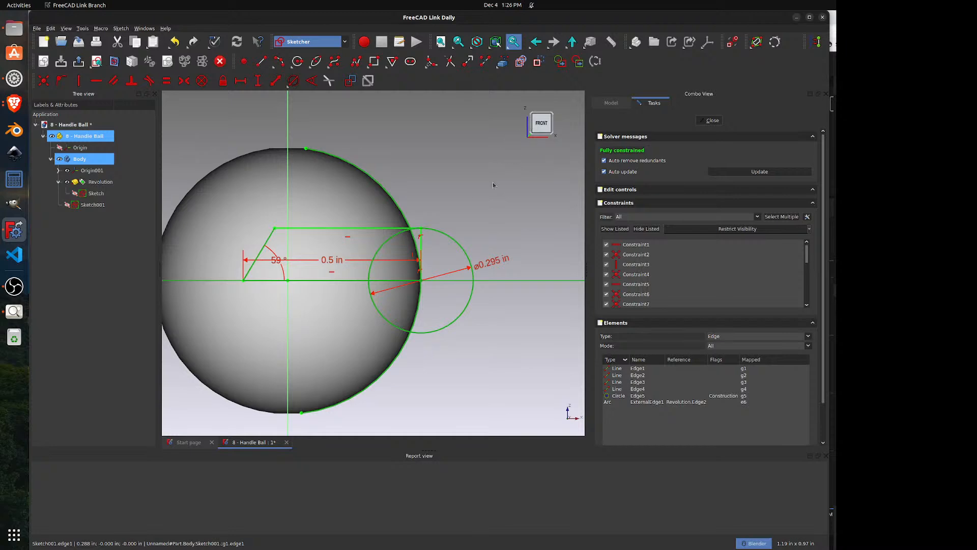
# - Close the sketch and cut the drilled hole with a reversed 360° Groove about the horizontal sketch axis
pyautogui.click(710, 120)
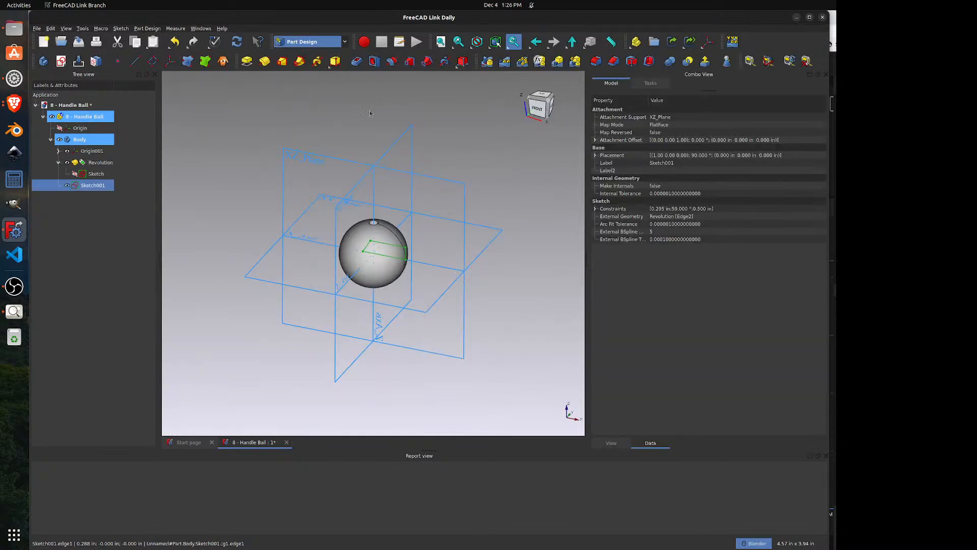
pyautogui.click(391, 61)
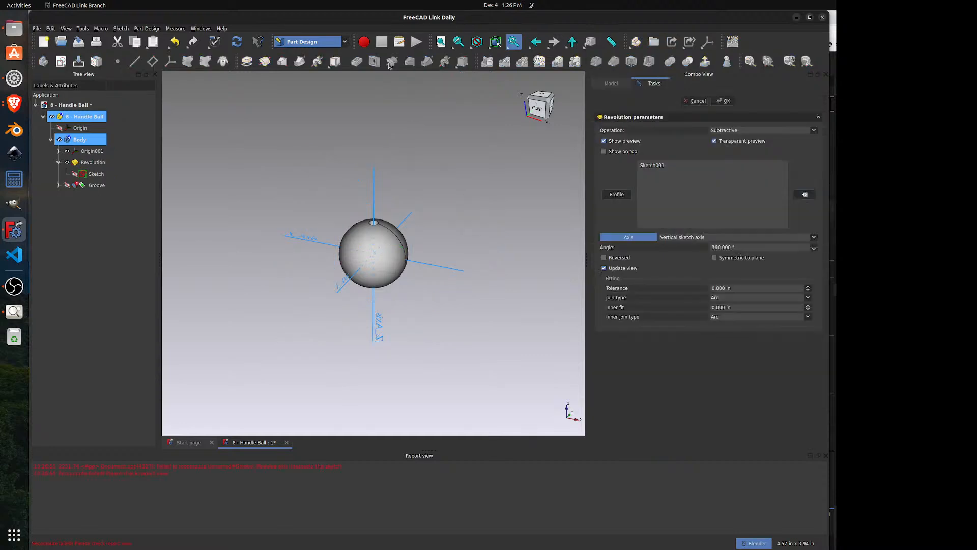
pyautogui.click(723, 238)
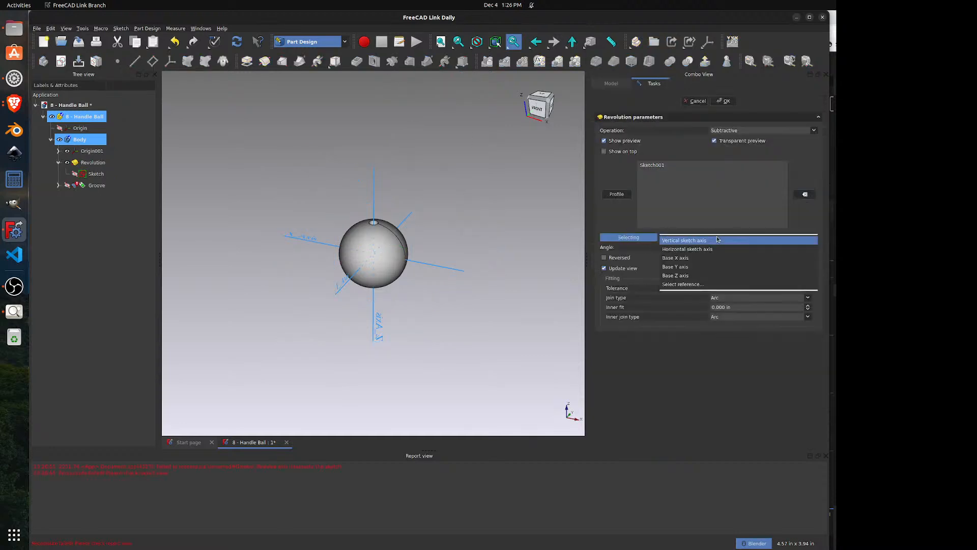
pyautogui.click(711, 249)
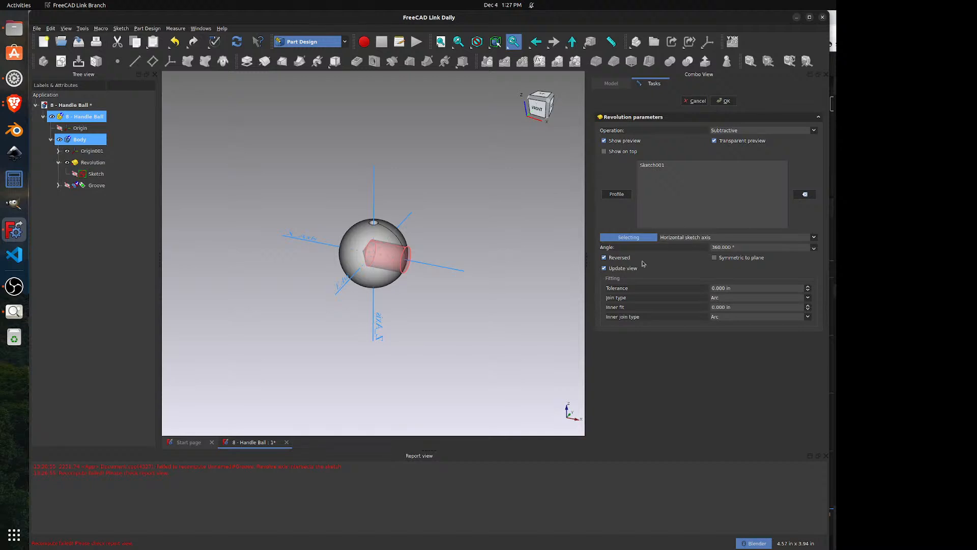
pyautogui.click(724, 100)
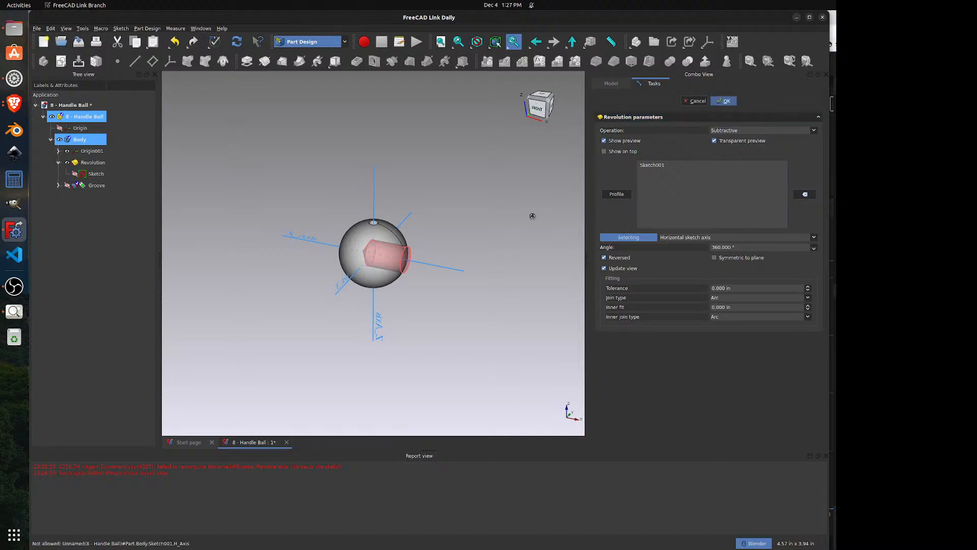
pyautogui.moveTo(480, 277)
pyautogui.mouseDown(button='middle')
pyautogui.moveTo(392, 255)
pyautogui.moveTo(388, 228)
pyautogui.moveTo(425, 293)
pyautogui.moveTo(462, 277)
pyautogui.moveTo(479, 284)
pyautogui.mouseUp(button='middle')
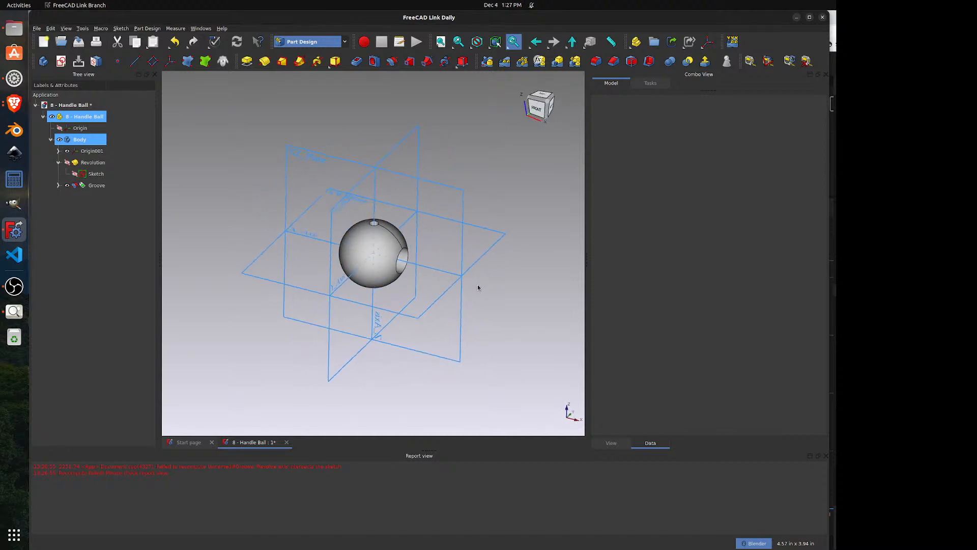
# - Reopen the groove's sketch and delete the 0.5 in length dimension from the profile's lower horizontal line
pyautogui.click(58, 185)
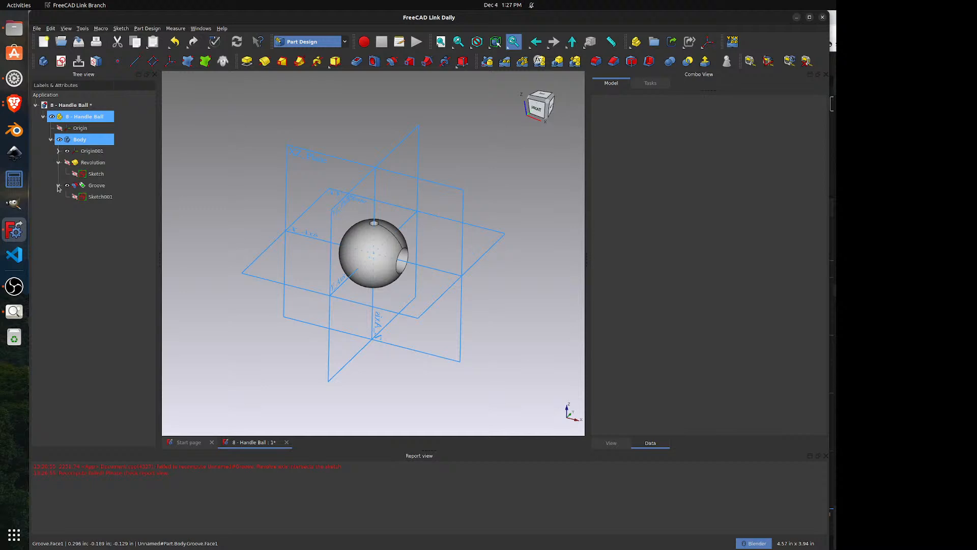
pyautogui.rightClick(81, 197)
pyautogui.click(93, 199)
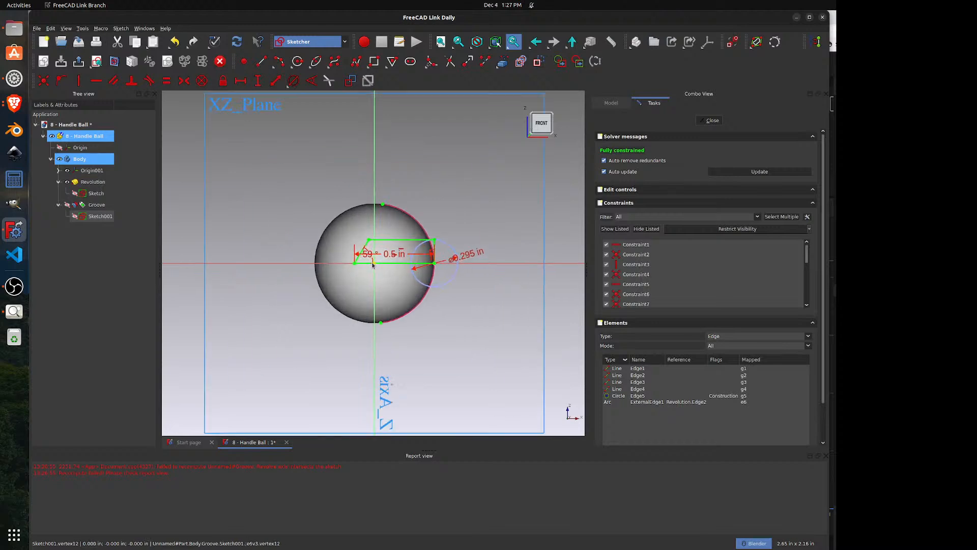
pyautogui.scroll(2, 390, 274)
pyautogui.moveTo(395, 244); pyautogui.dragTo(394, 288)
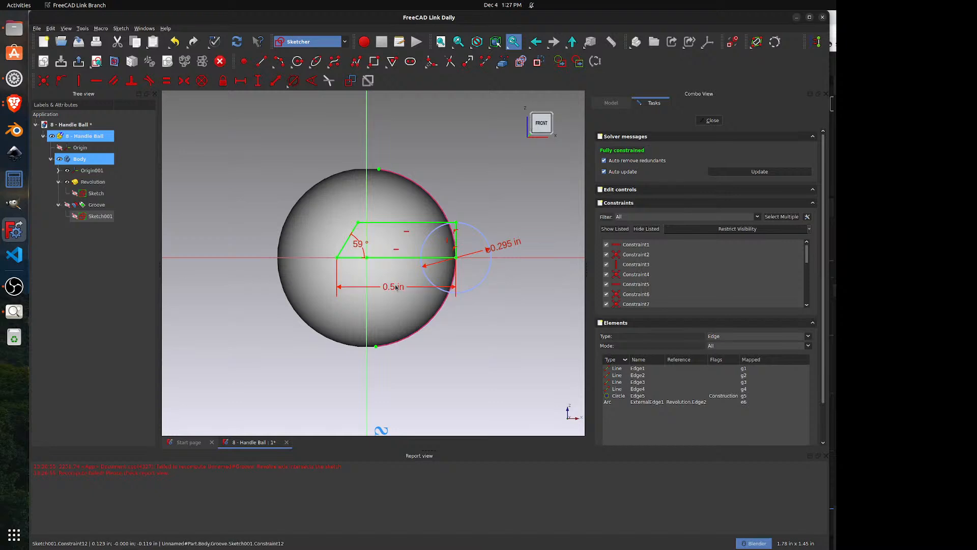
pyautogui.click(394, 287)
pyautogui.press('Delete')
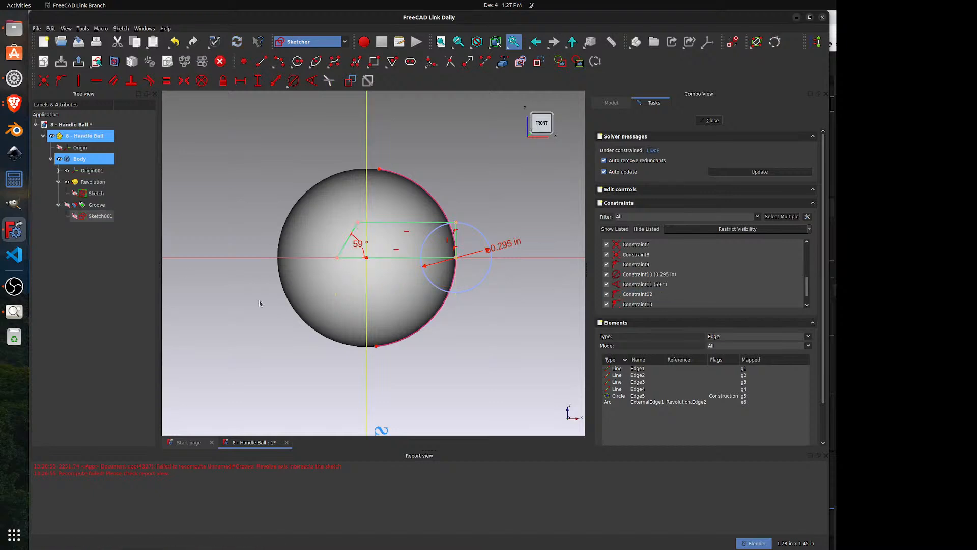
# - Set the length of the profile's upper horizontal line to 0.5 in and close the sketch
pyautogui.click(242, 82)
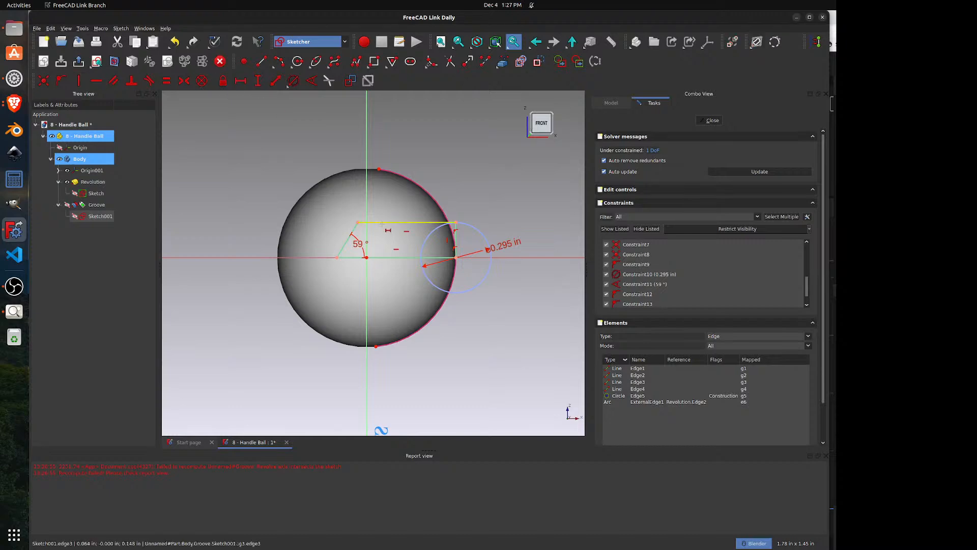
pyautogui.click(385, 223)
pyautogui.write('0.5')
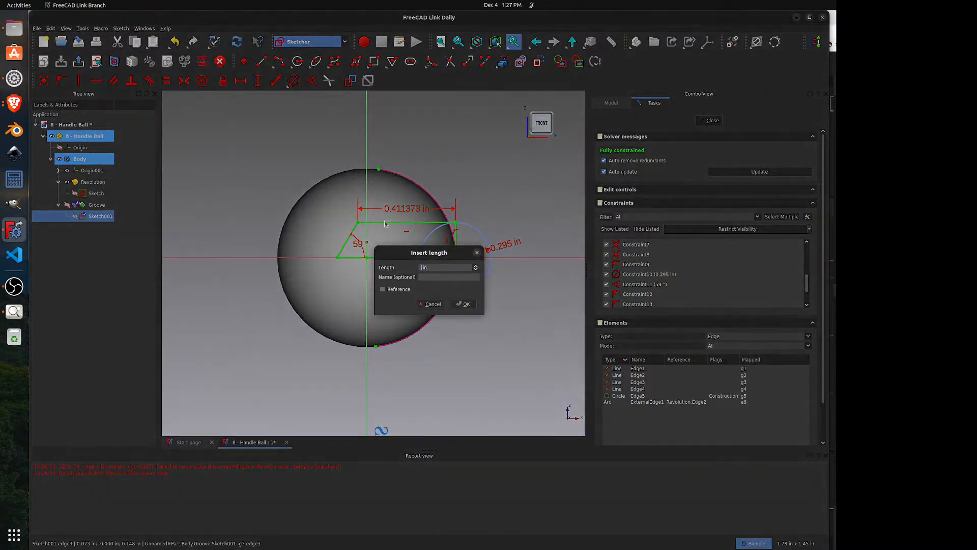
pyautogui.press('Return')
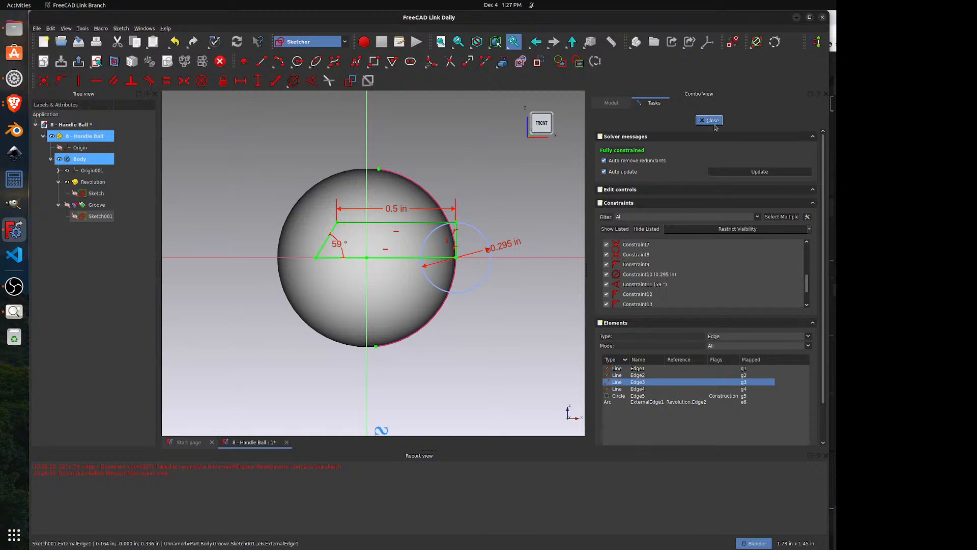
pyautogui.click(709, 120)
pyautogui.click(514, 199)
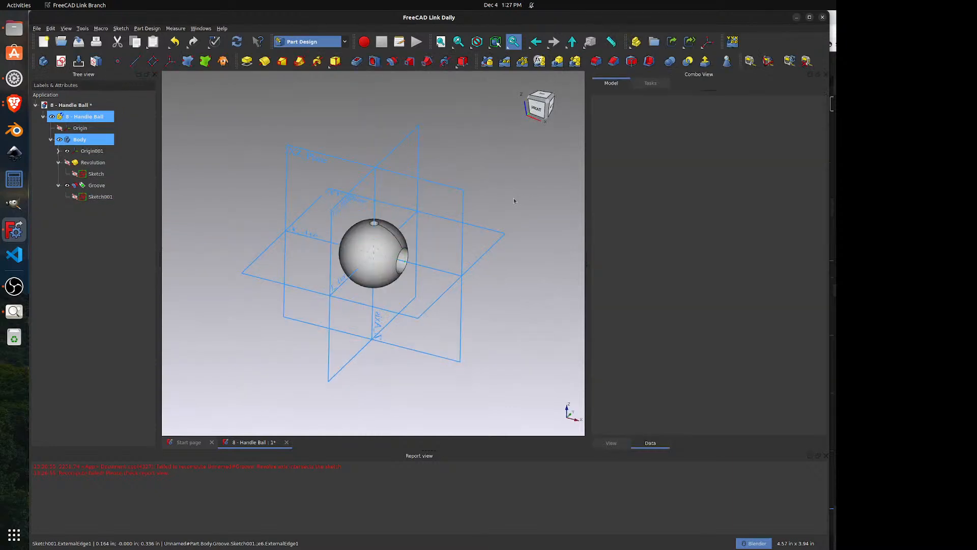
# - Examine the drilled hole and the taper pin hole crossing it inside the handle ball from several angles
pyautogui.moveTo(484, 266); pyautogui.dragTo(376, 243, button='middle')
pyautogui.scroll(5, 362, 241)
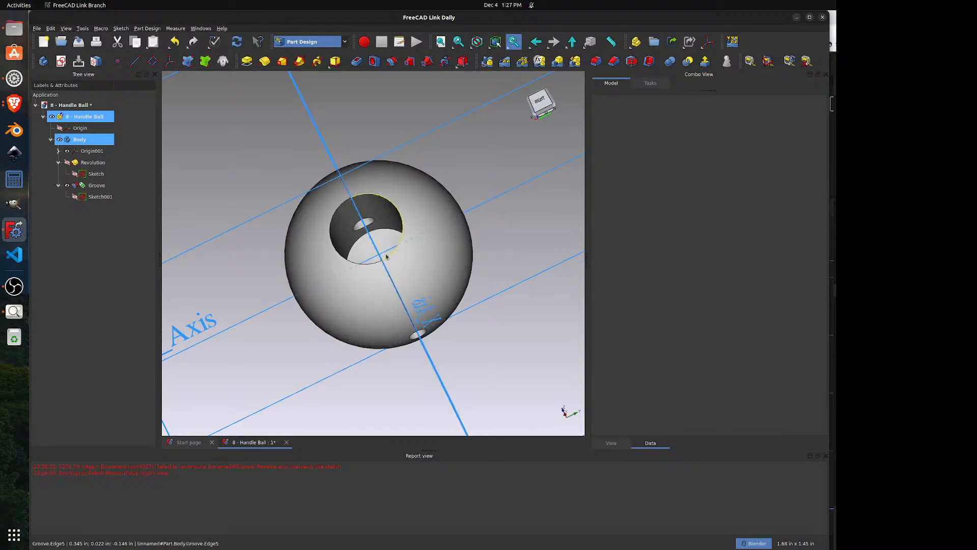
pyautogui.moveTo(387, 256); pyautogui.dragTo(343, 193, button='middle')
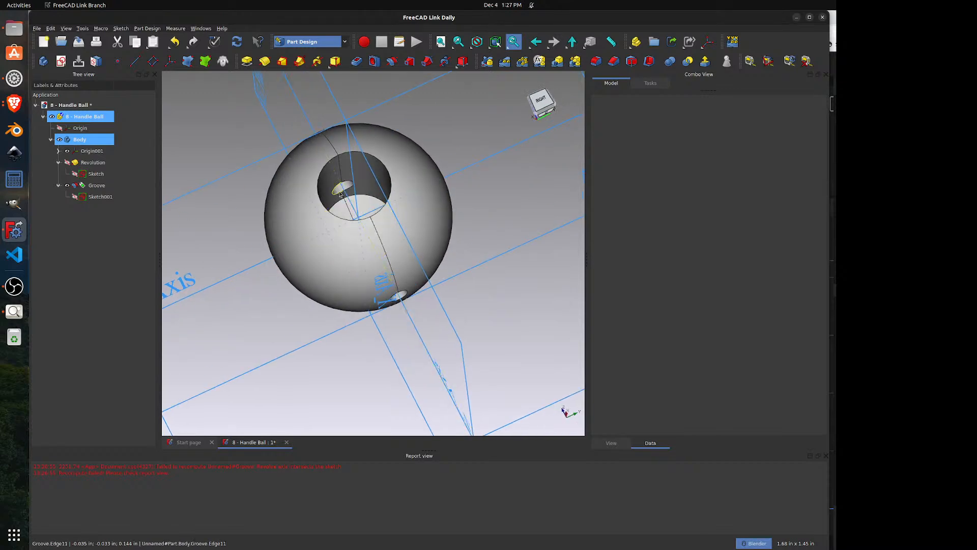
pyautogui.moveTo(374, 149); pyautogui.dragTo(419, 193, button='middle')
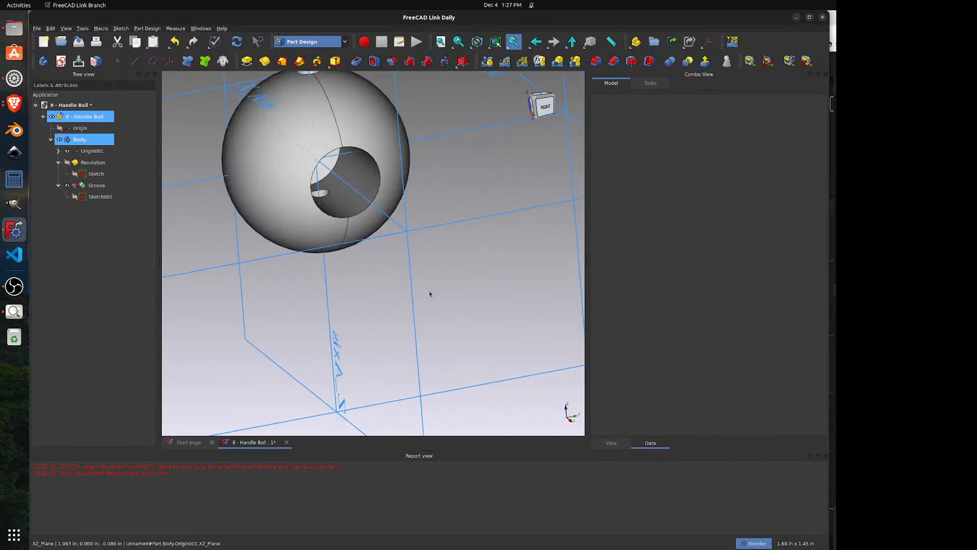
pyautogui.scroll(-3, 429, 291)
pyautogui.moveTo(330, 290); pyautogui.dragTo(378, 305, button='middle')
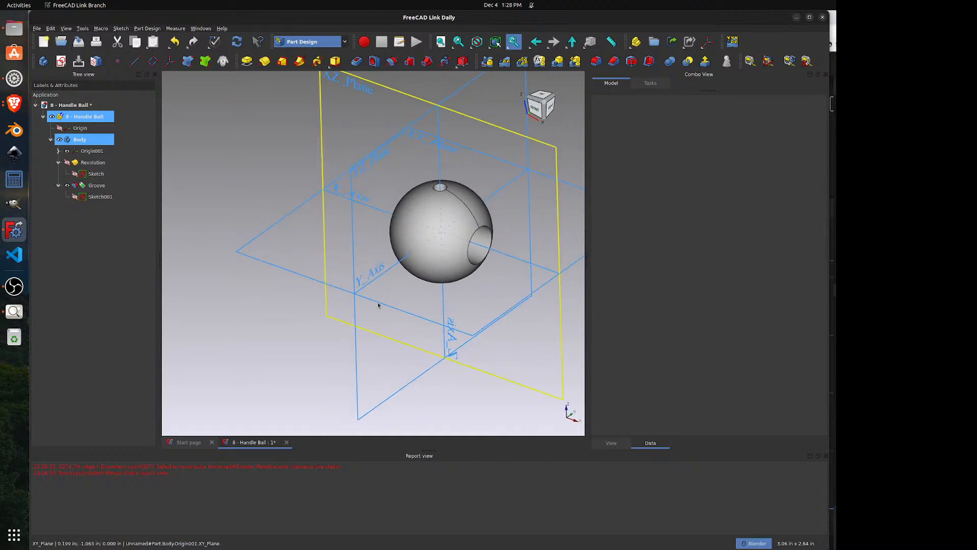
pyautogui.keyDown('shift'); pyautogui.moveTo(536, 220); pyautogui.dragTo(443, 307, button='middle'); pyautogui.keyUp('shift')
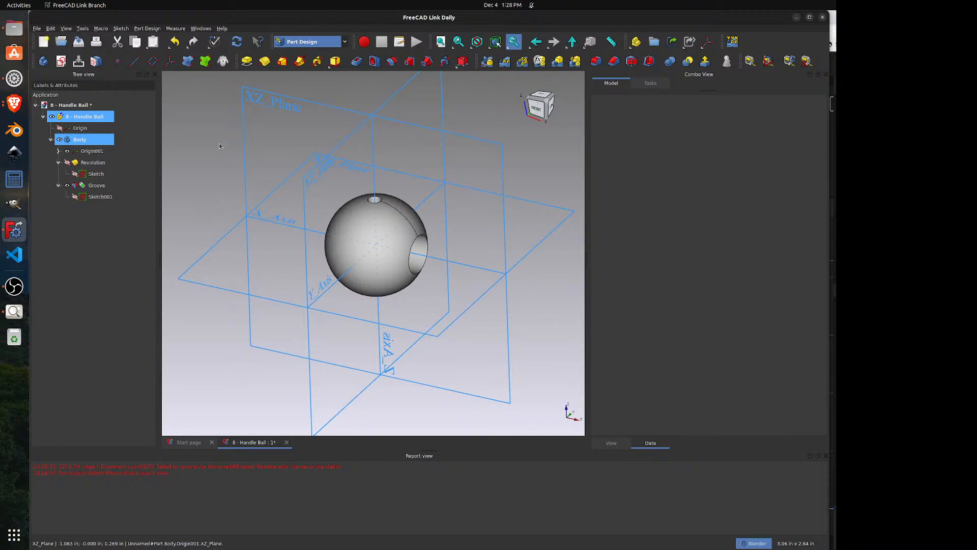
pyautogui.moveTo(219, 143); pyautogui.dragTo(225, 141, button='middle')
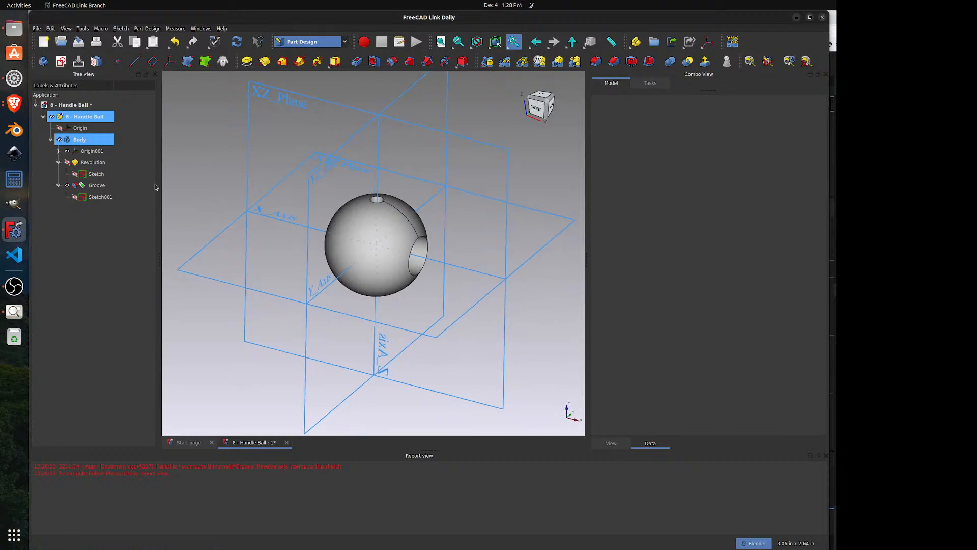
# - Collapse the Groove and Revolution features in the model tree and hide the body's origin planes and axes
pyautogui.click(59, 186)
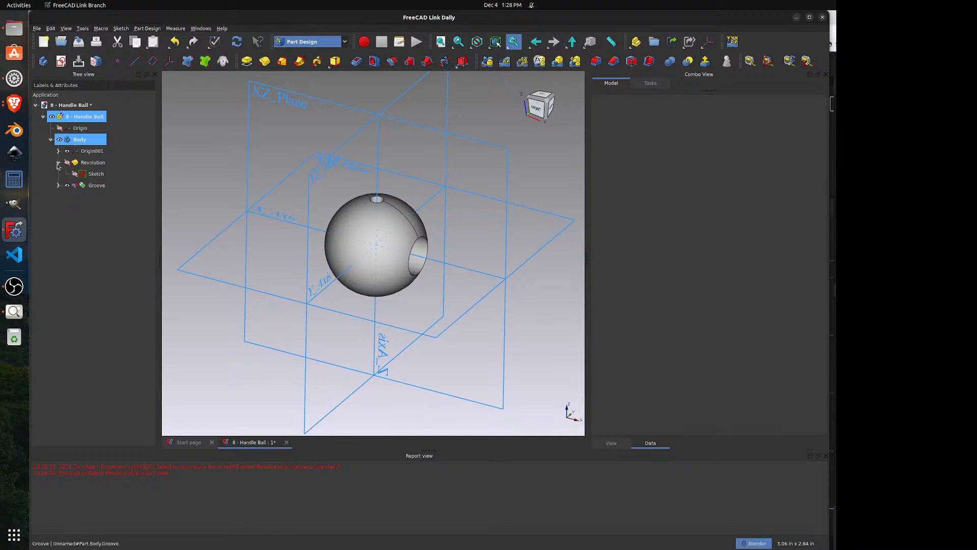
pyautogui.click(58, 163)
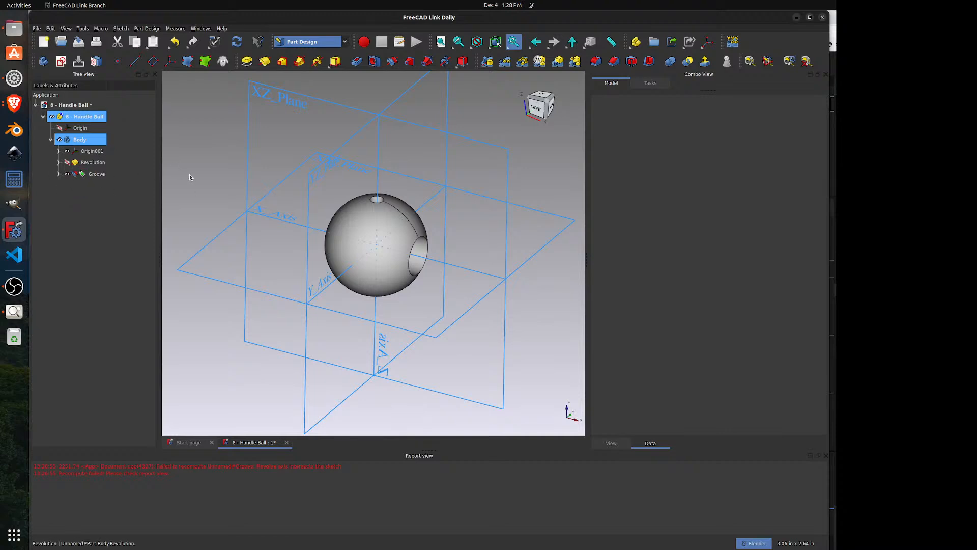
pyautogui.scroll(-1, 190, 174)
pyautogui.click(67, 151)
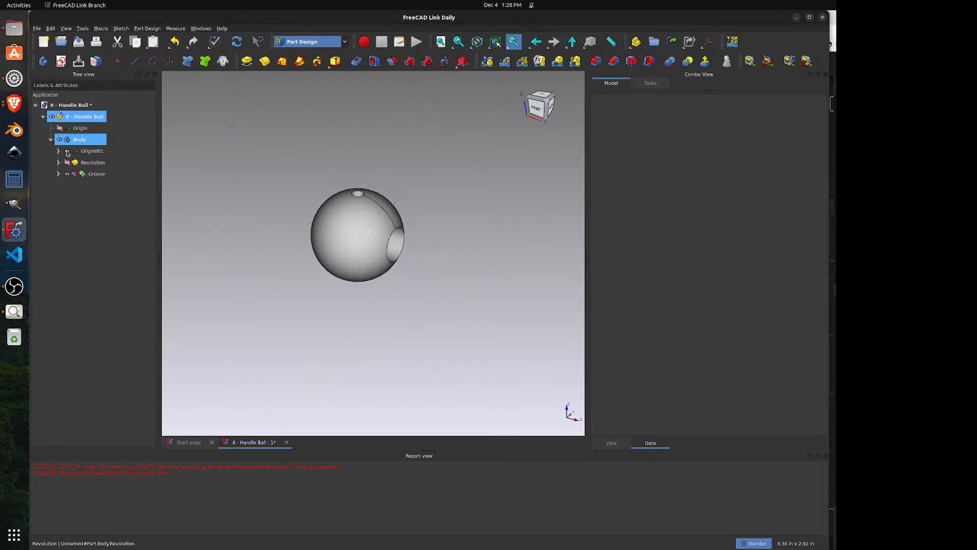
# - Look over the handle ball with both holes in view and save the document
pyautogui.scroll(2, 244, 178)
pyautogui.moveTo(484, 266); pyautogui.dragTo(345, 298, button='middle')
pyautogui.moveTo(431, 182)
pyautogui.mouseDown(button='middle')
pyautogui.moveTo(493, 182)
pyautogui.moveTo(482, 203)
pyautogui.moveTo(445, 198)
pyautogui.mouseUp(button='middle')
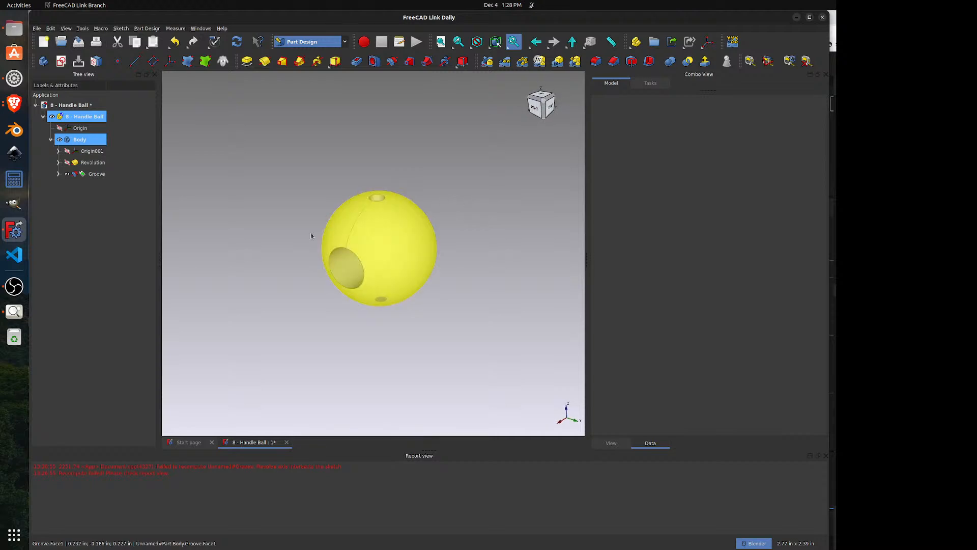
pyautogui.click(79, 41)
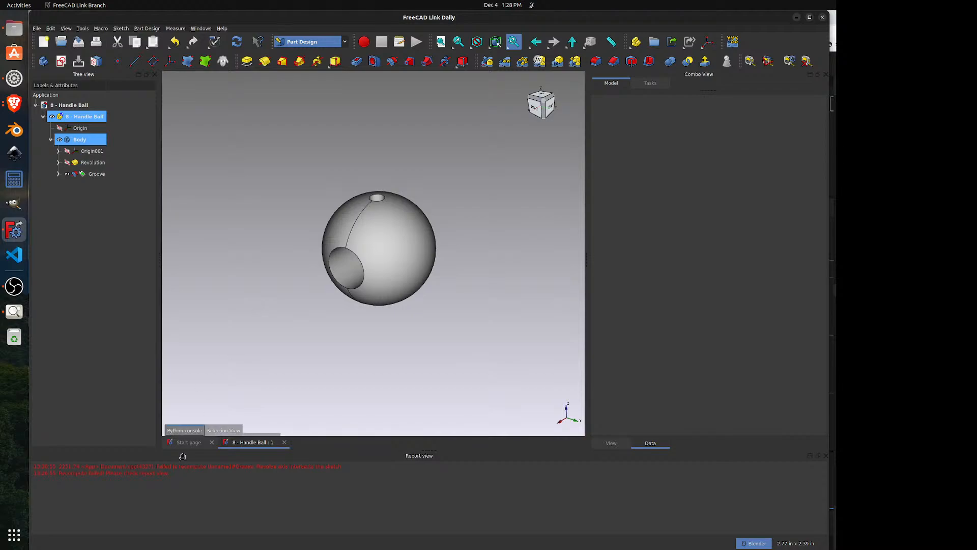
# - Switch to the image viewer's vise drawing and show the whole page of parts
pyautogui.click(14, 312)
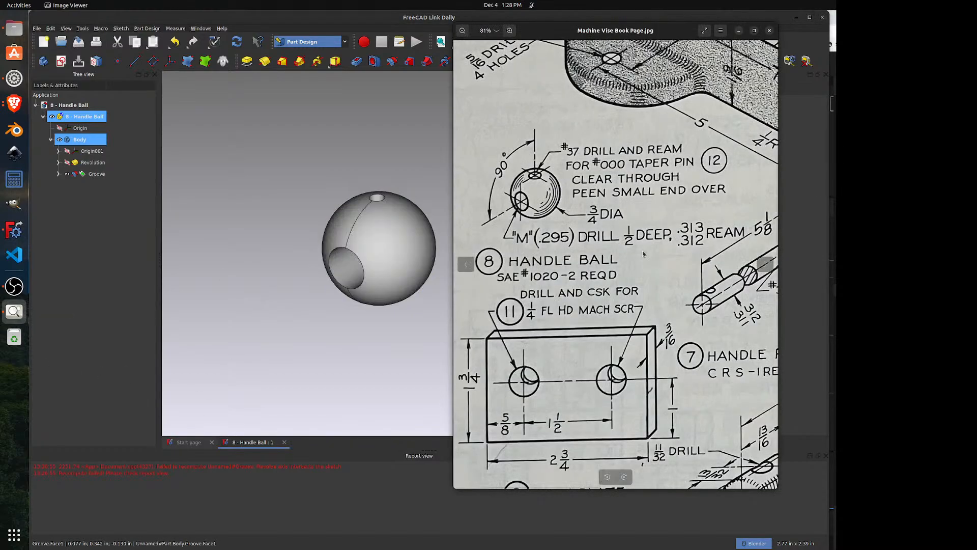
pyautogui.scroll(-5, 642, 251)
pyautogui.scroll(-2, 616, 264)
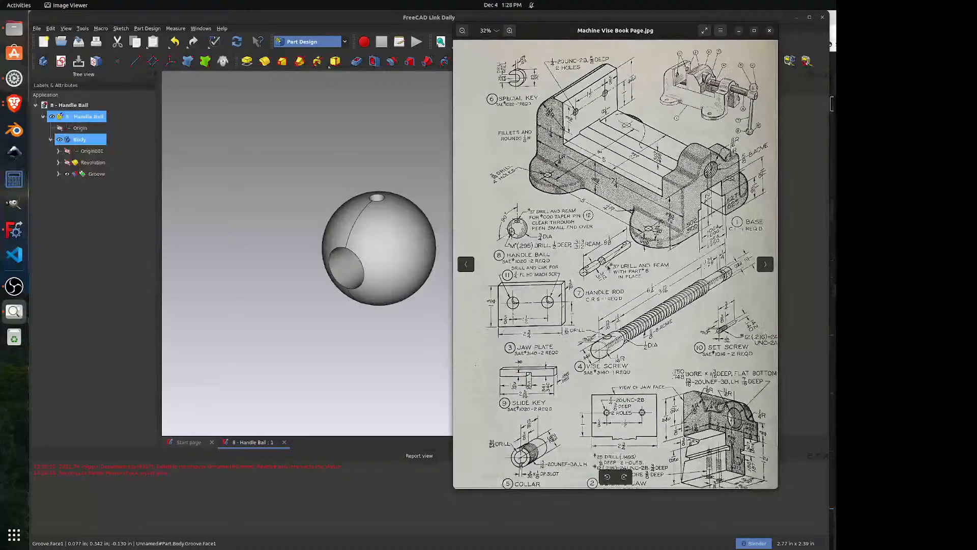